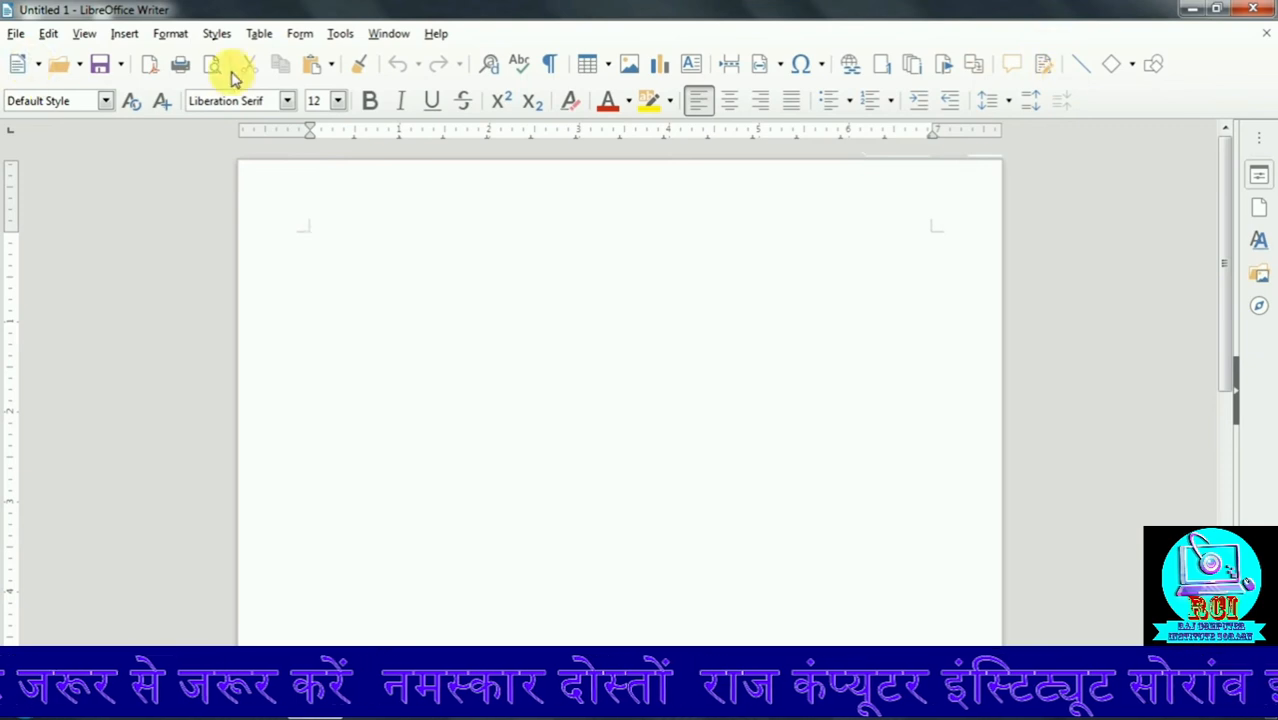
# Step: Show the Properties sidebar beside the blank document and hide it again
pyautogui.click(1237, 395)
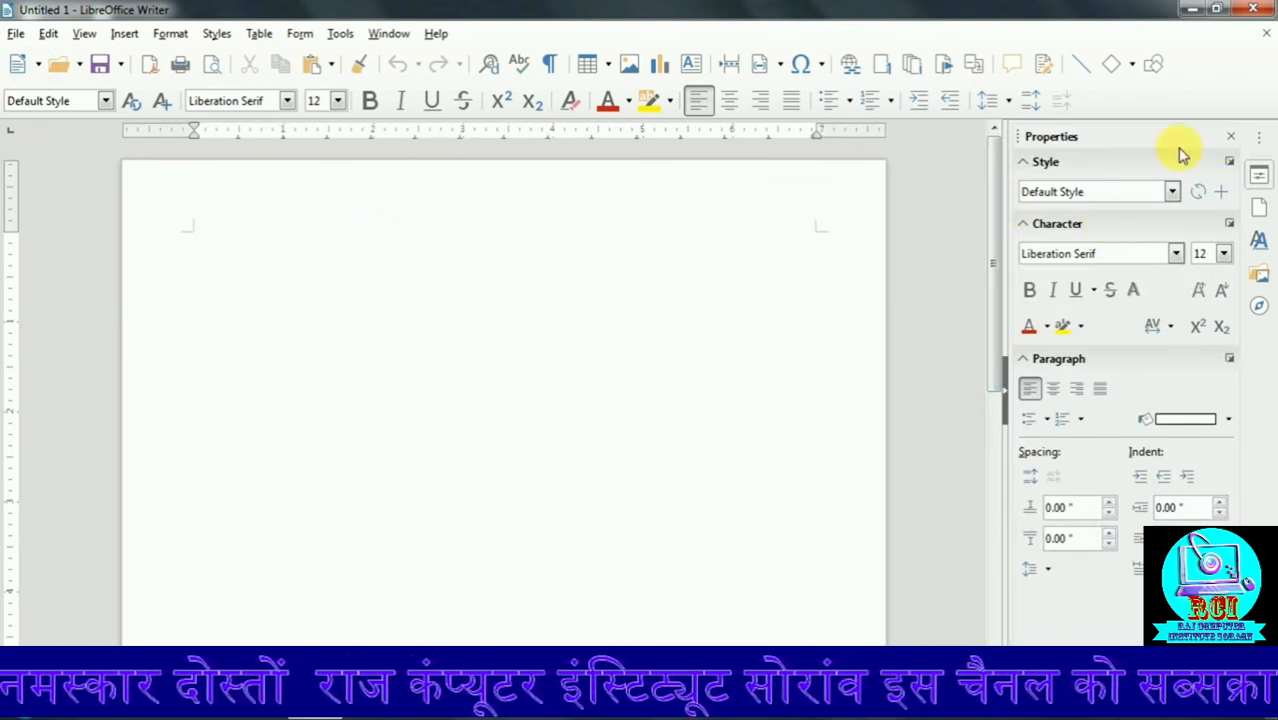
pyautogui.click(1231, 140)
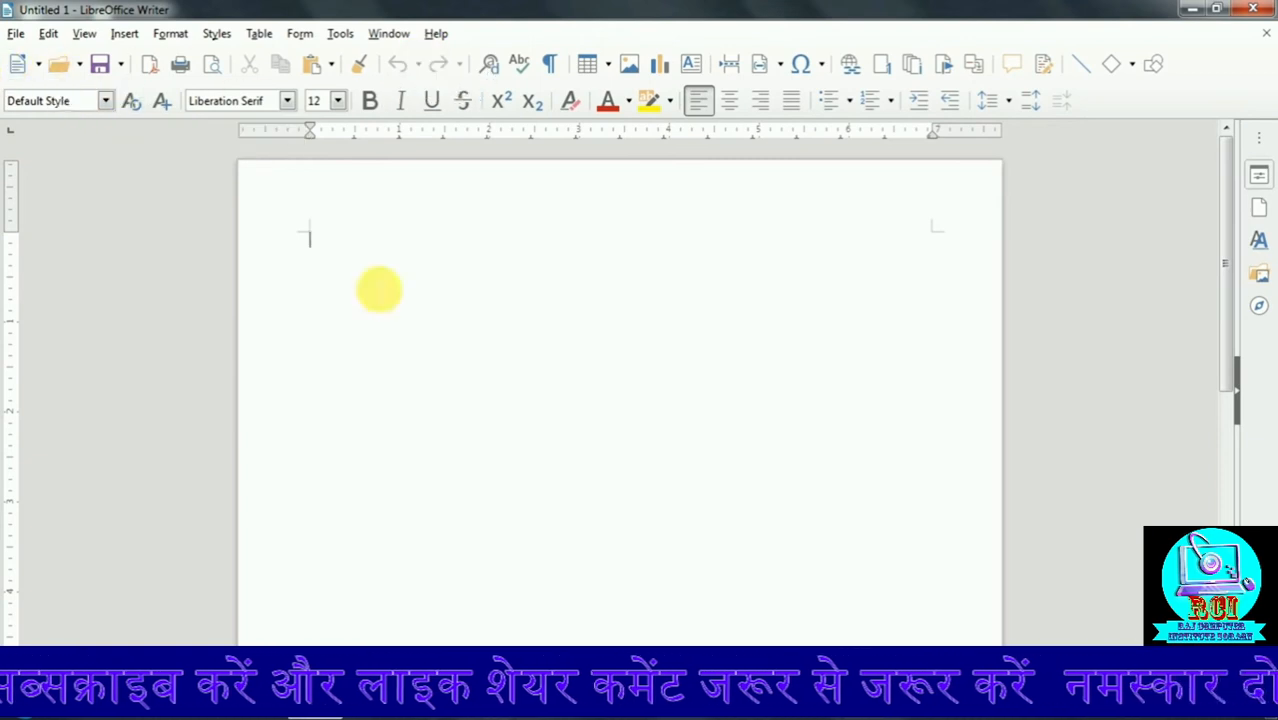
# Step: Examine the document types available for a new file, from Text Document to Templates, and compare them with the computer's installed programs
pyautogui.click(38, 65)
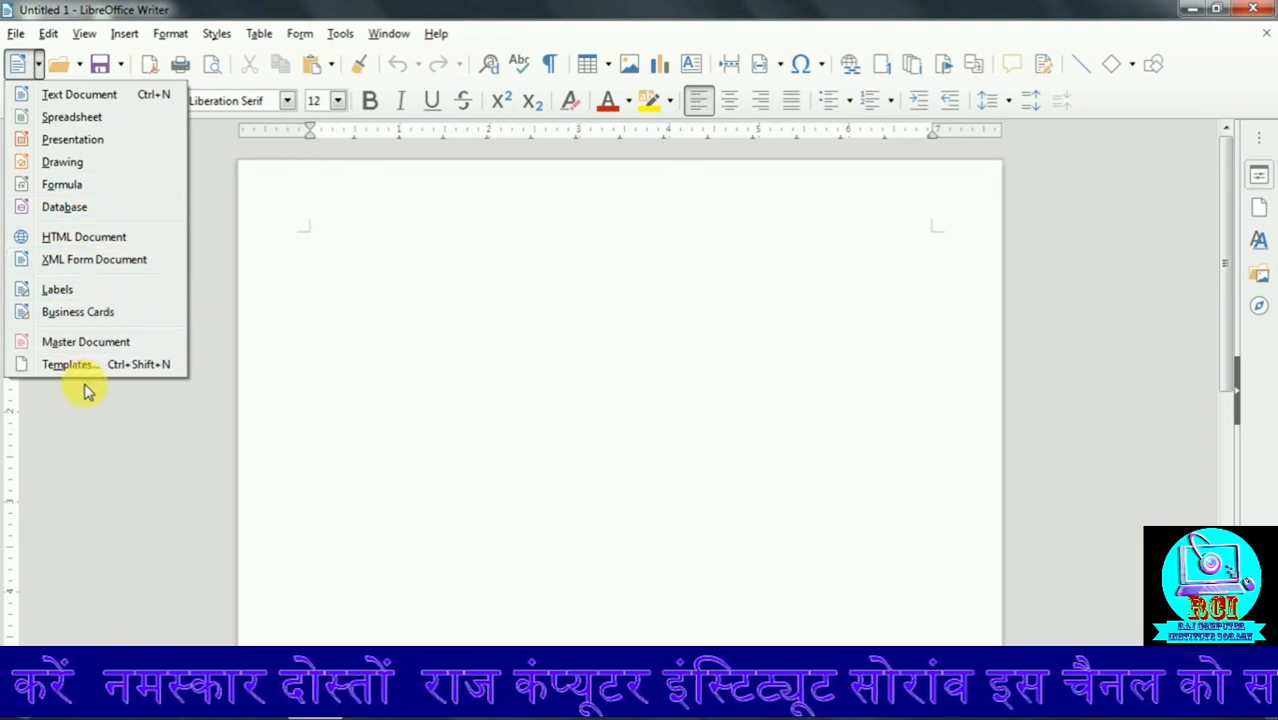
pyautogui.click(408, 298)
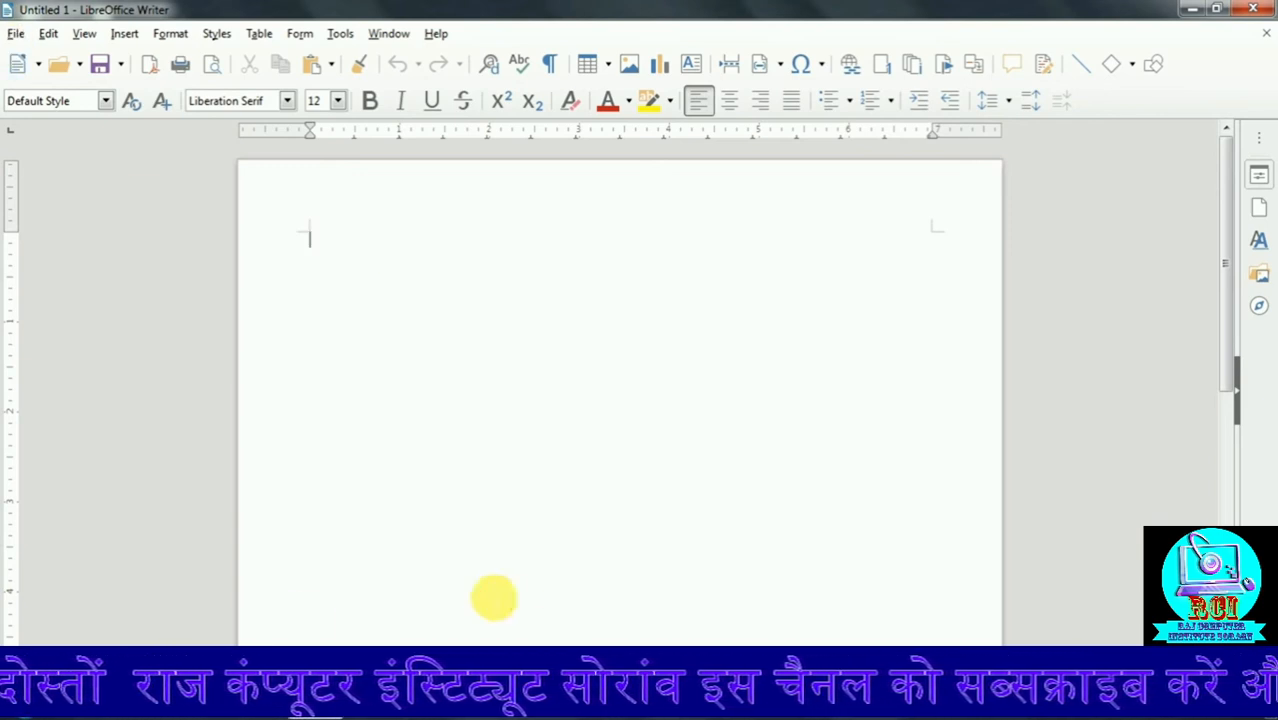
pyautogui.press('super')
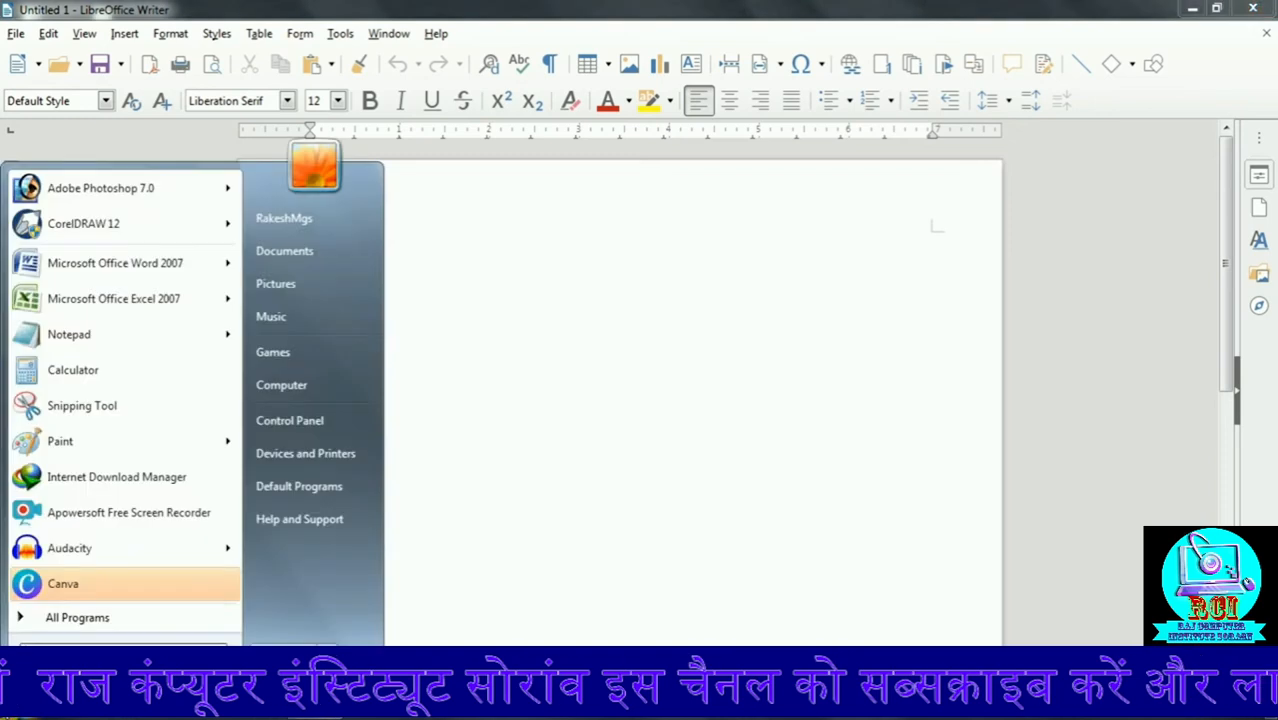
pyautogui.click(110, 620)
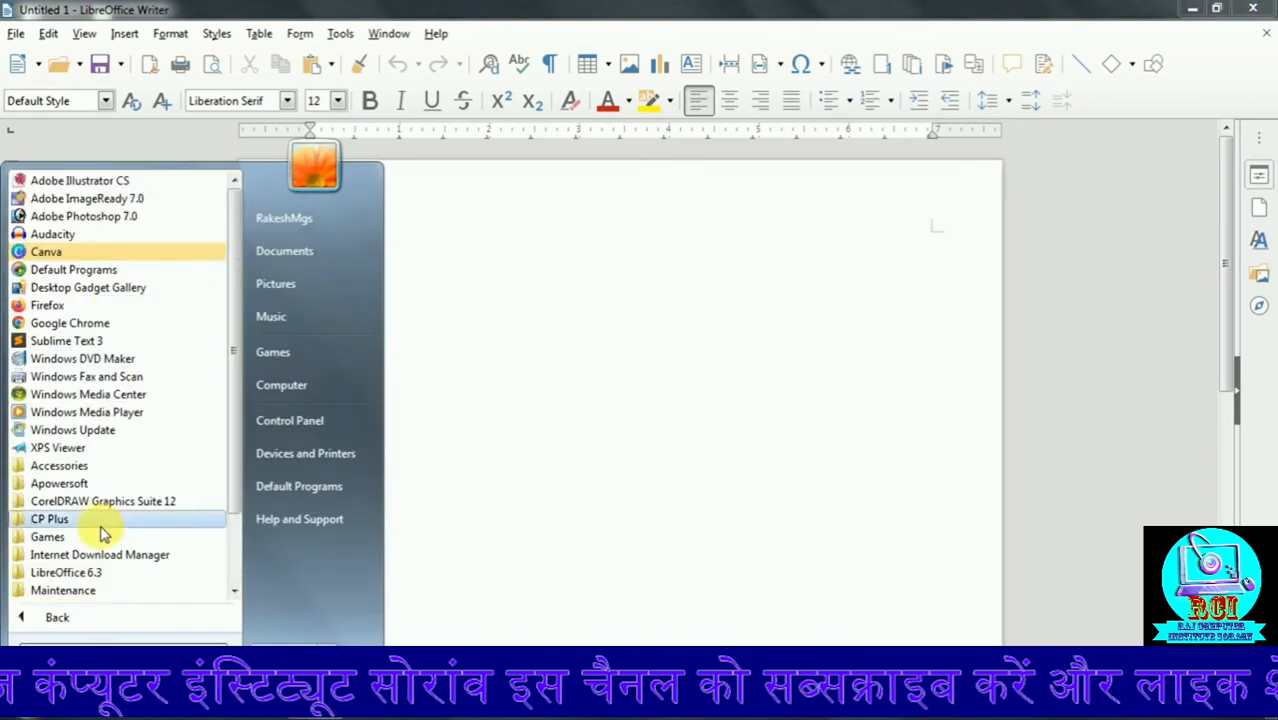
pyautogui.scroll(-2, 94, 560)
pyautogui.click(684, 445)
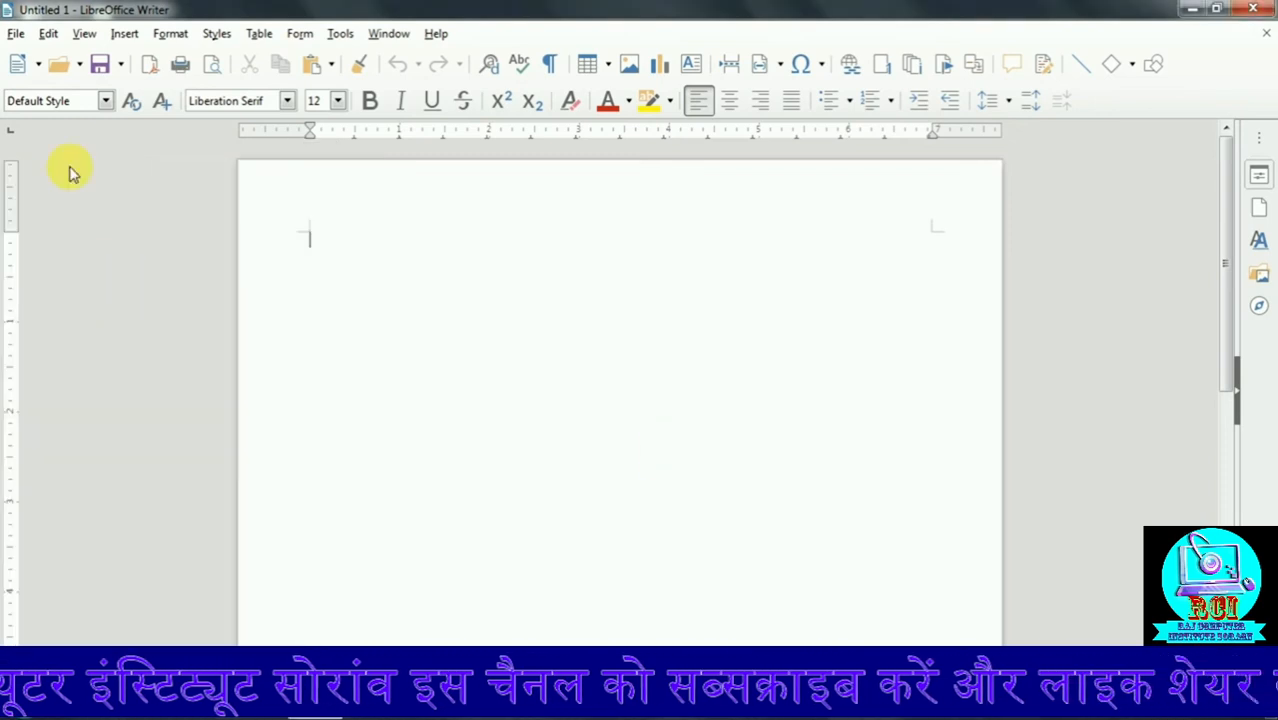
pyautogui.click(38, 65)
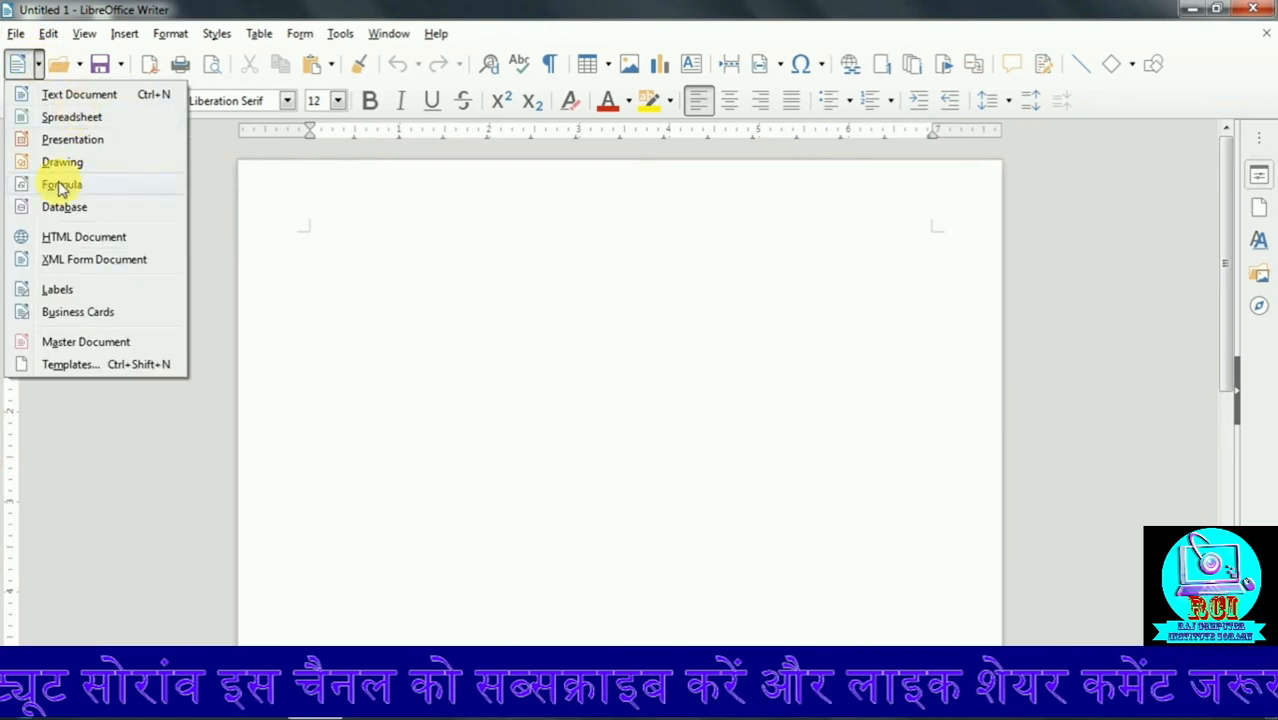
pyautogui.click(465, 308)
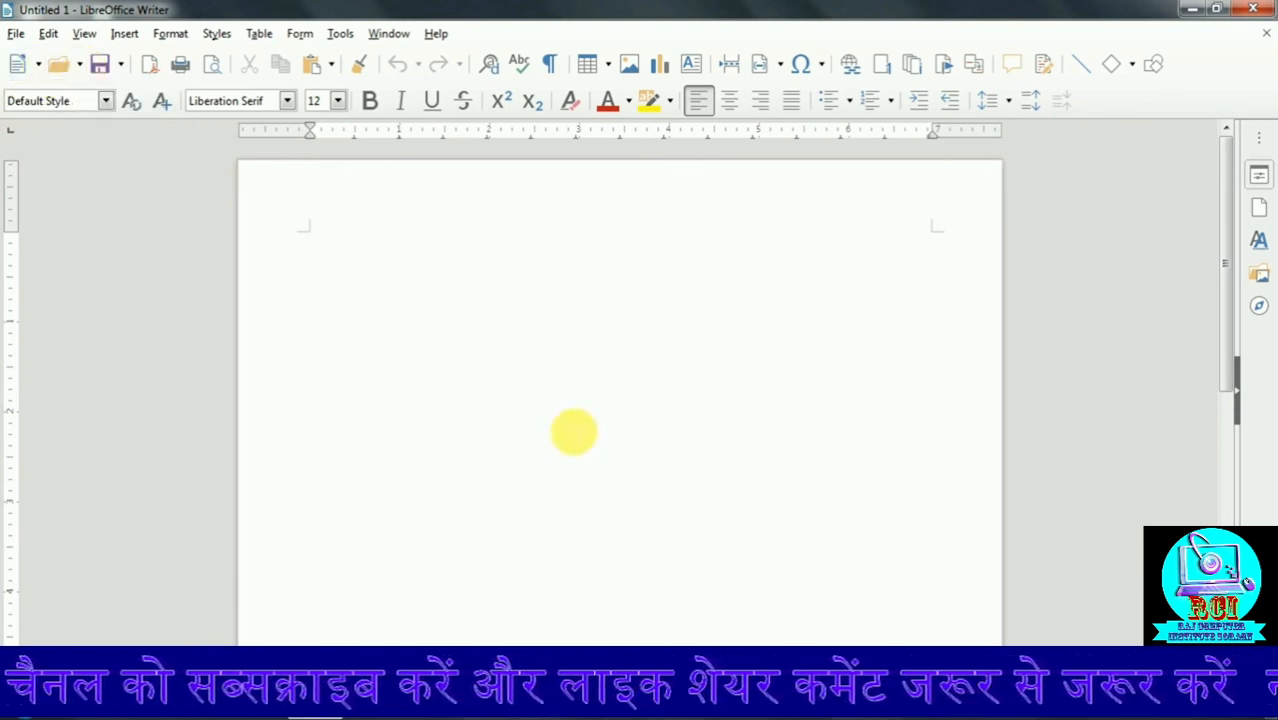
# Step: Examine the options for opening files, bring up the Open dialog on the Documents library and dismiss it
pyautogui.click(80, 65)
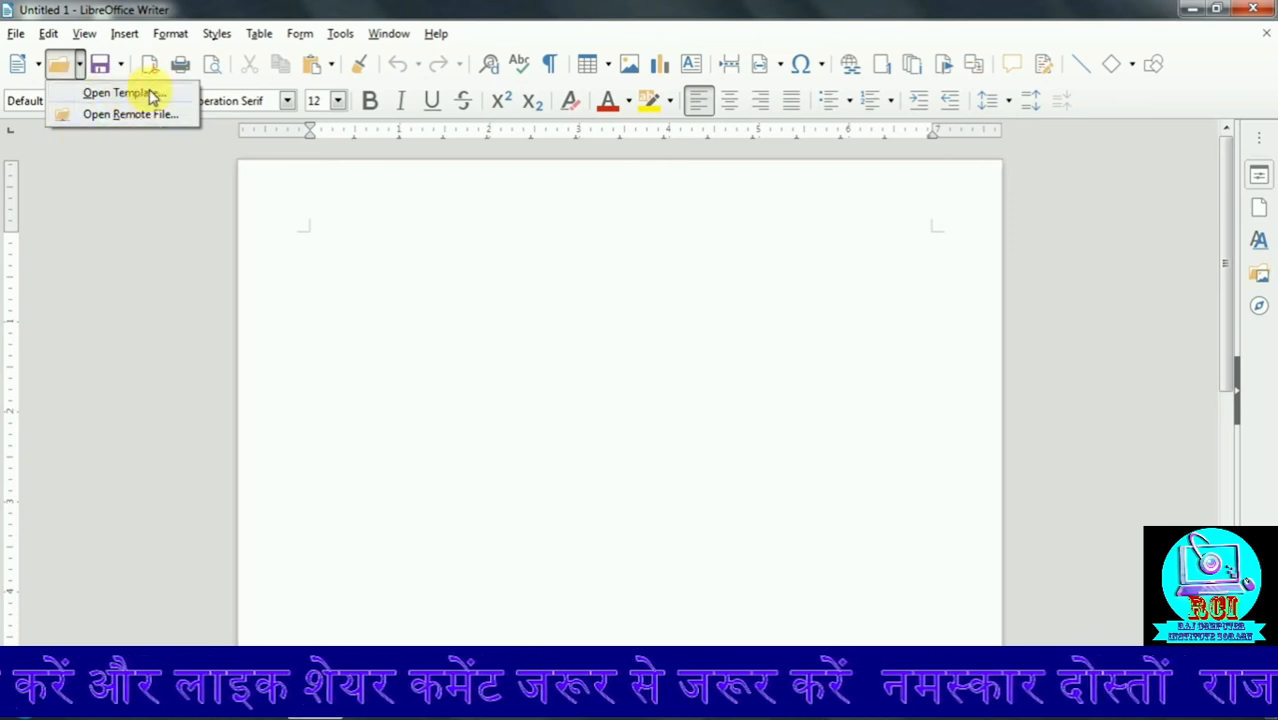
pyautogui.click(355, 327)
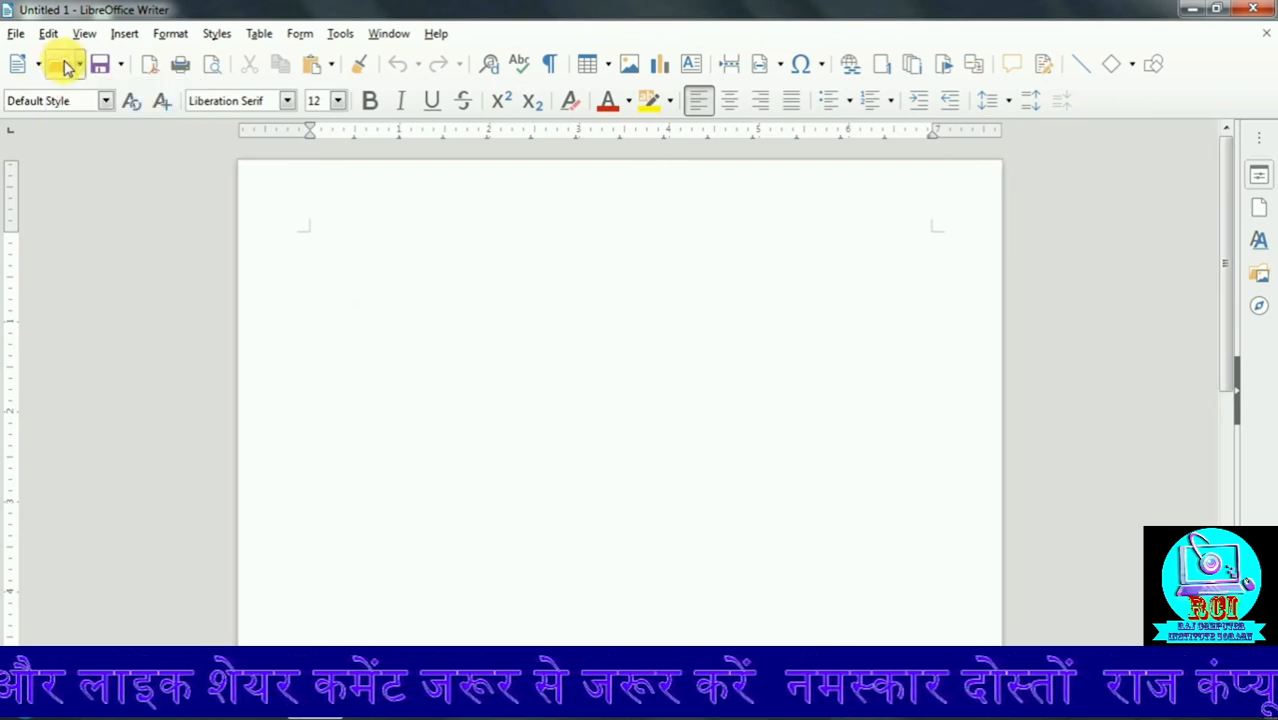
pyautogui.click(66, 67)
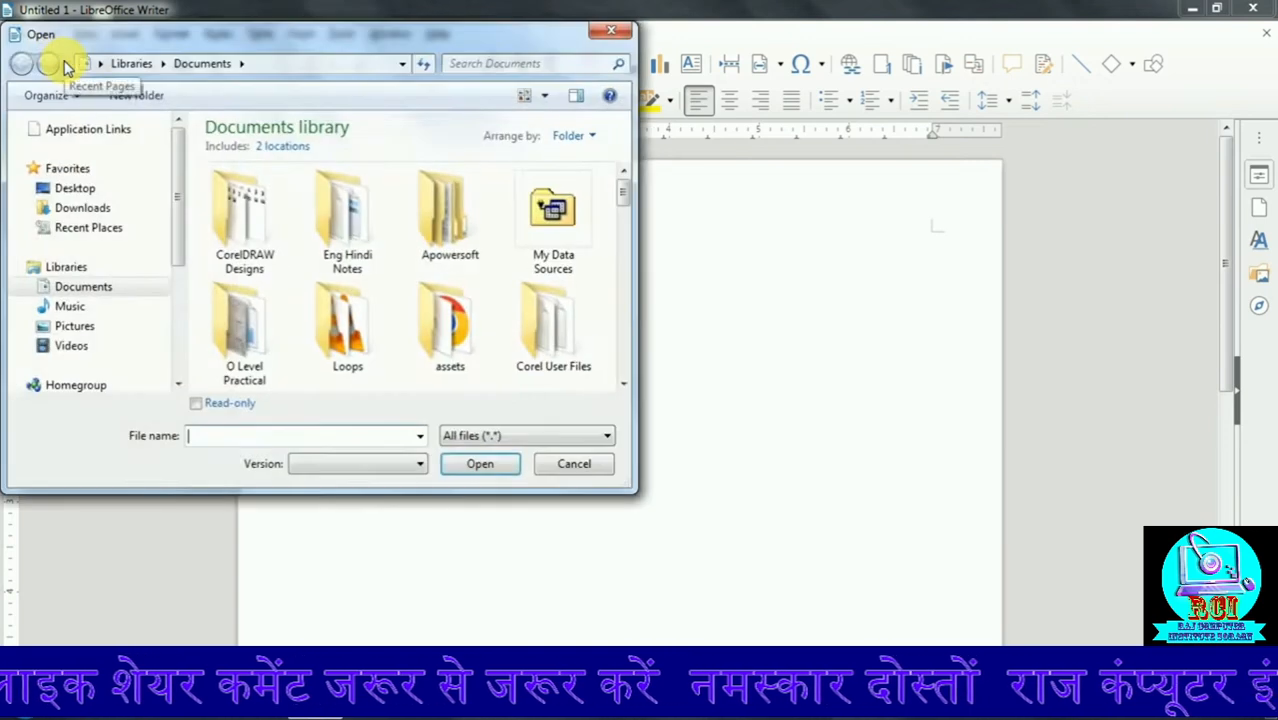
pyautogui.click(572, 465)
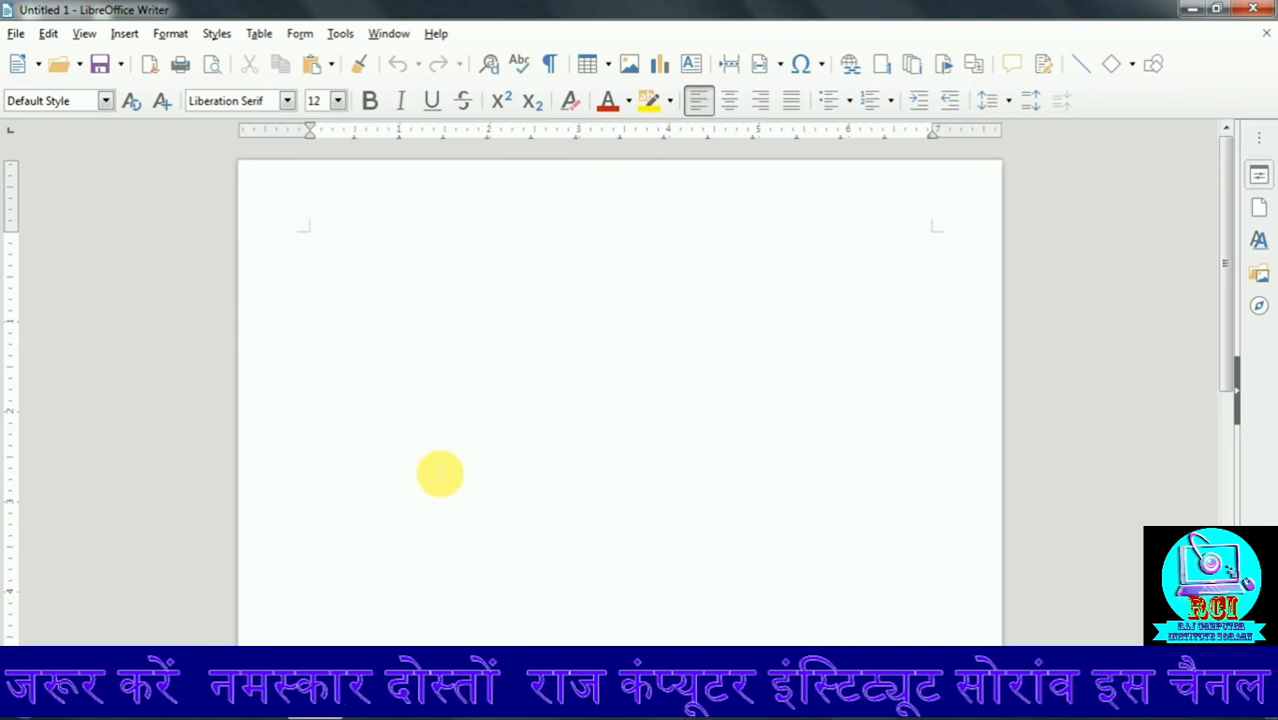
# Step: Start opening a template, look through the files in the Documents library and cancel without choosing one
pyautogui.click(79, 66)
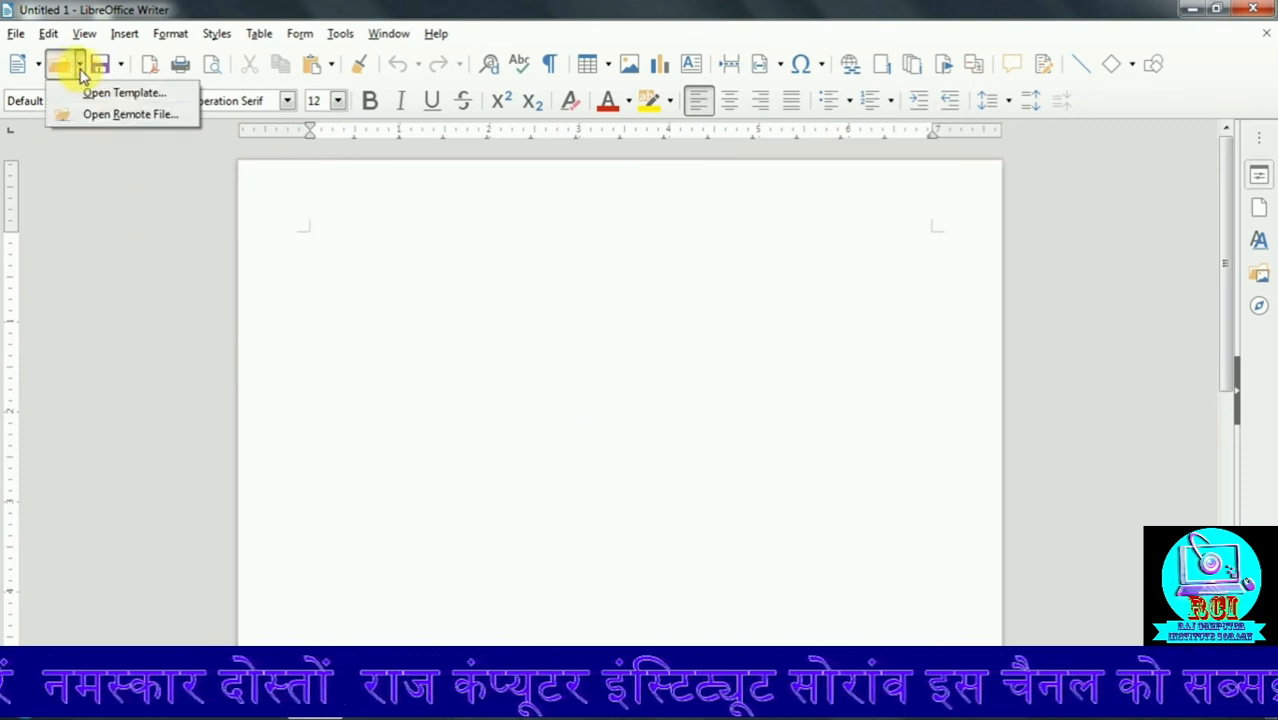
pyautogui.click(130, 93)
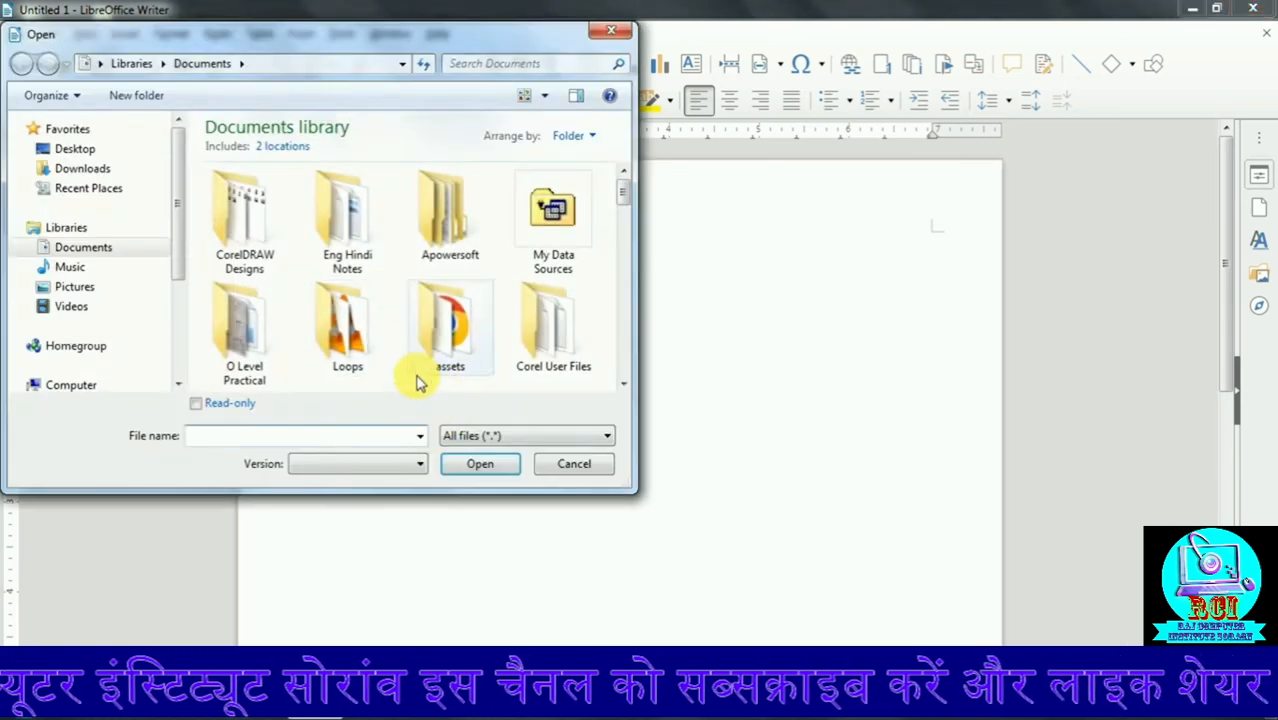
pyautogui.scroll(-5, 430, 385)
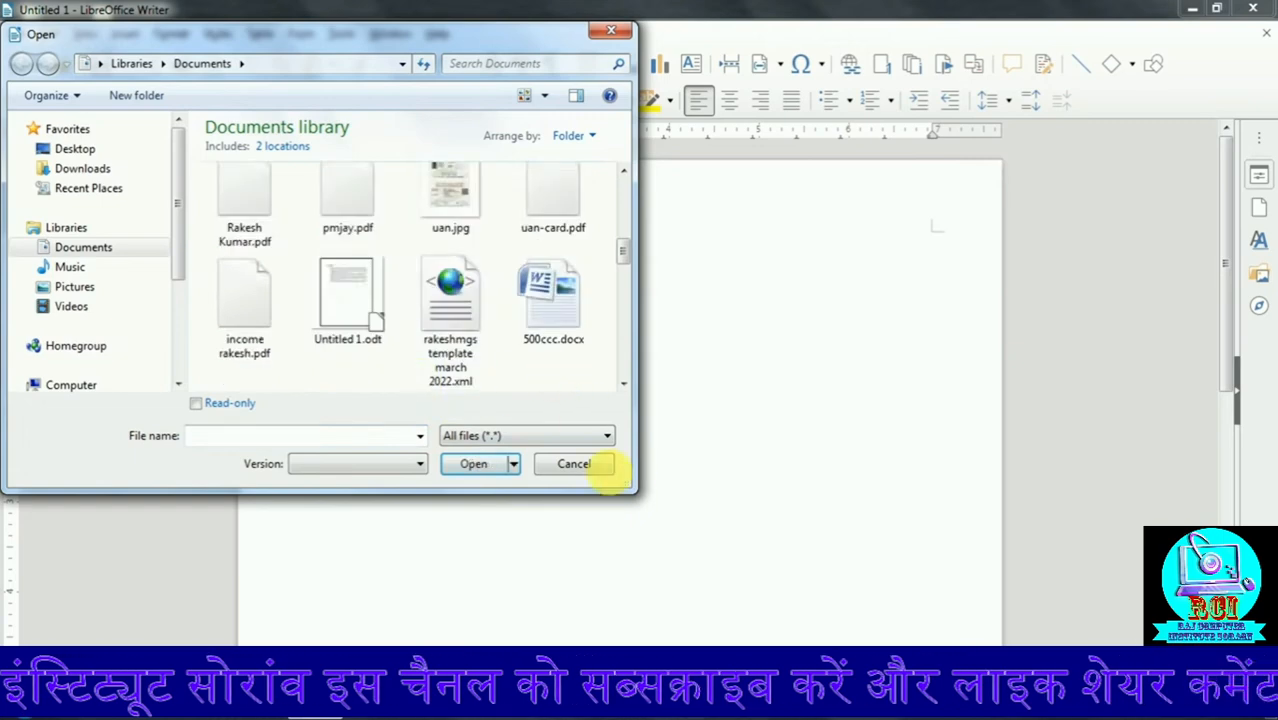
pyautogui.click(603, 467)
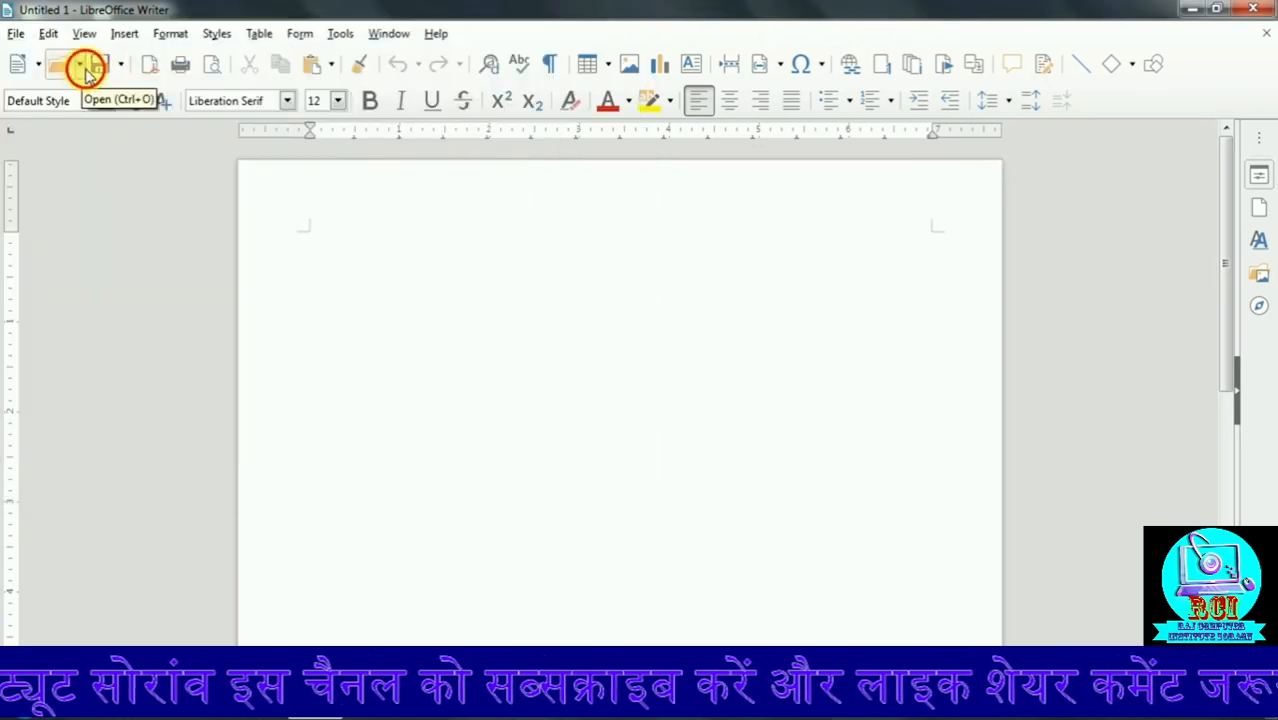
# Step: Examine the Open Remote File option and the matching remote open and save commands among the file commands
pyautogui.click(79, 64)
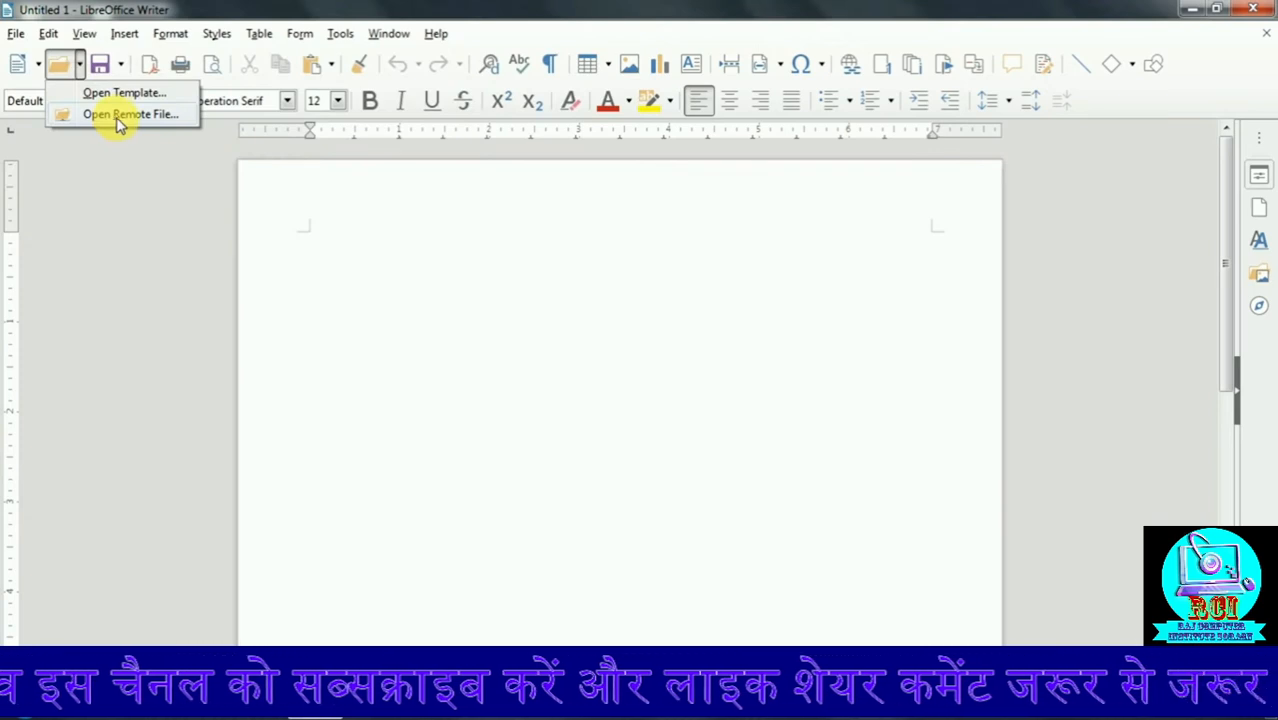
pyautogui.click(16, 38)
pyautogui.click(16, 33)
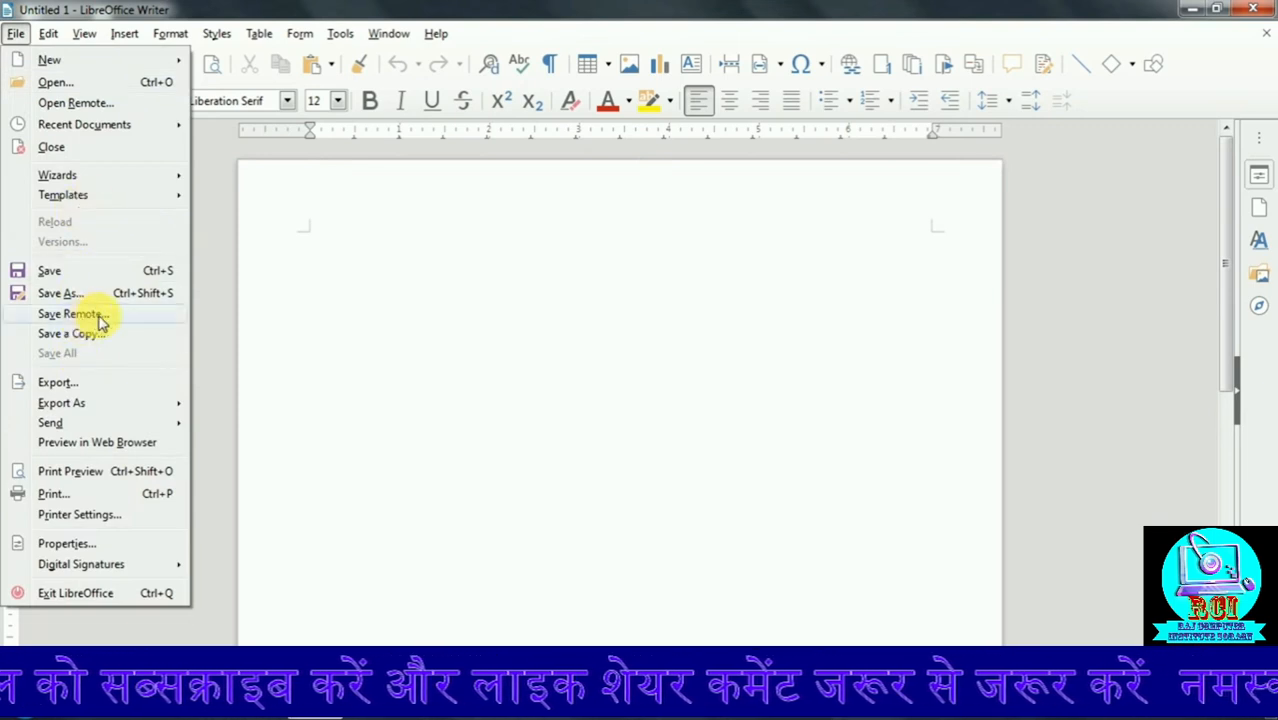
pyautogui.click(571, 395)
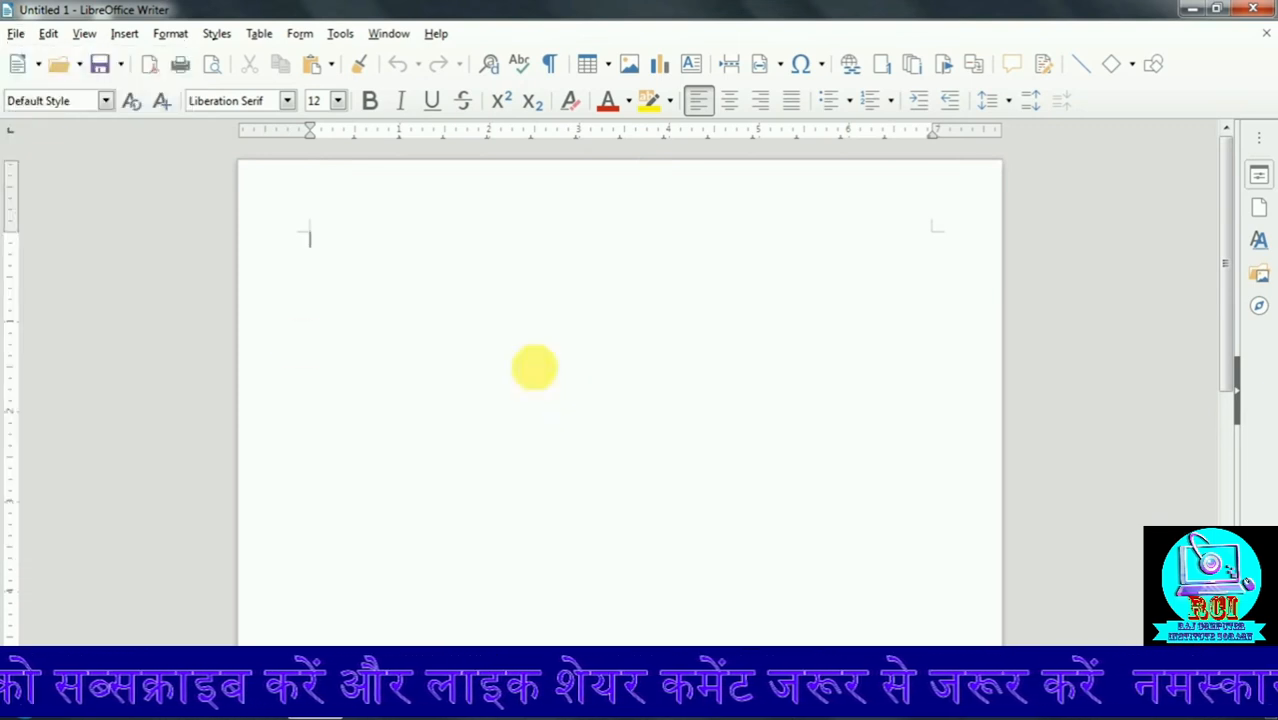
pyautogui.click(80, 66)
pyautogui.click(106, 214)
# Step: Examine the available save options: Save As, Export, Save as Template and Save Remote File
pyautogui.click(121, 66)
pyautogui.click(121, 66)
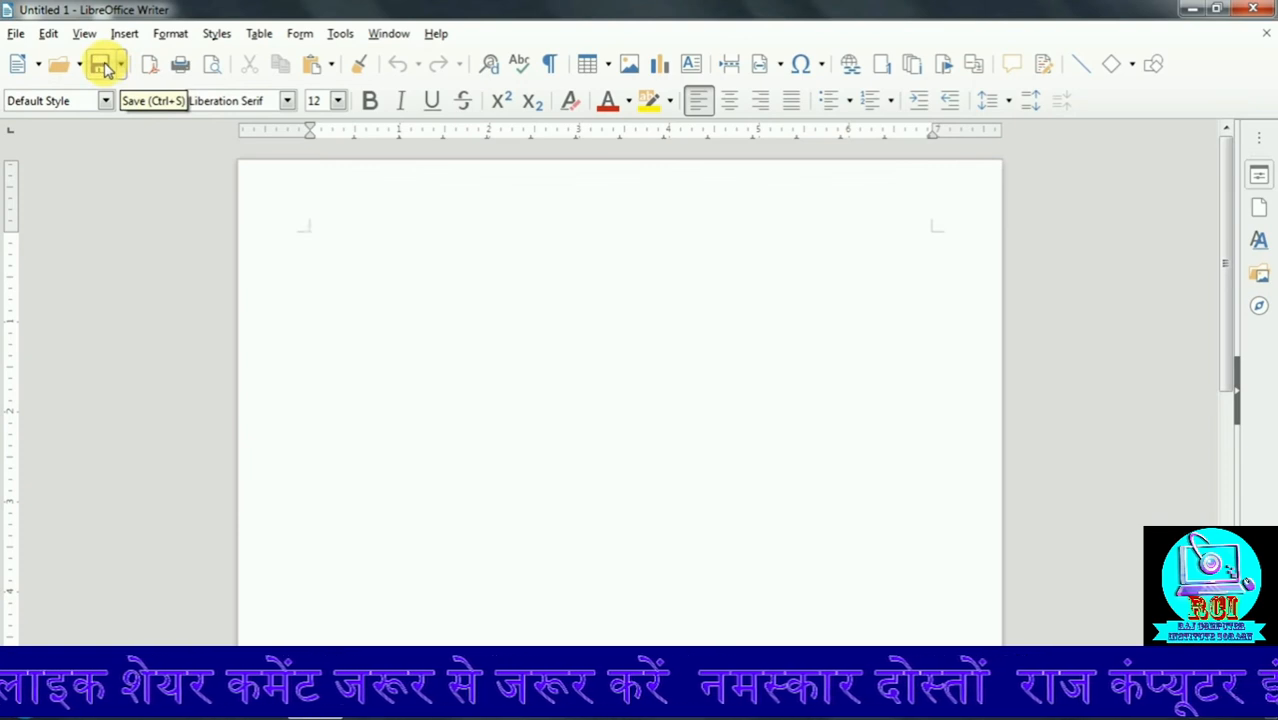
pyautogui.click(121, 66)
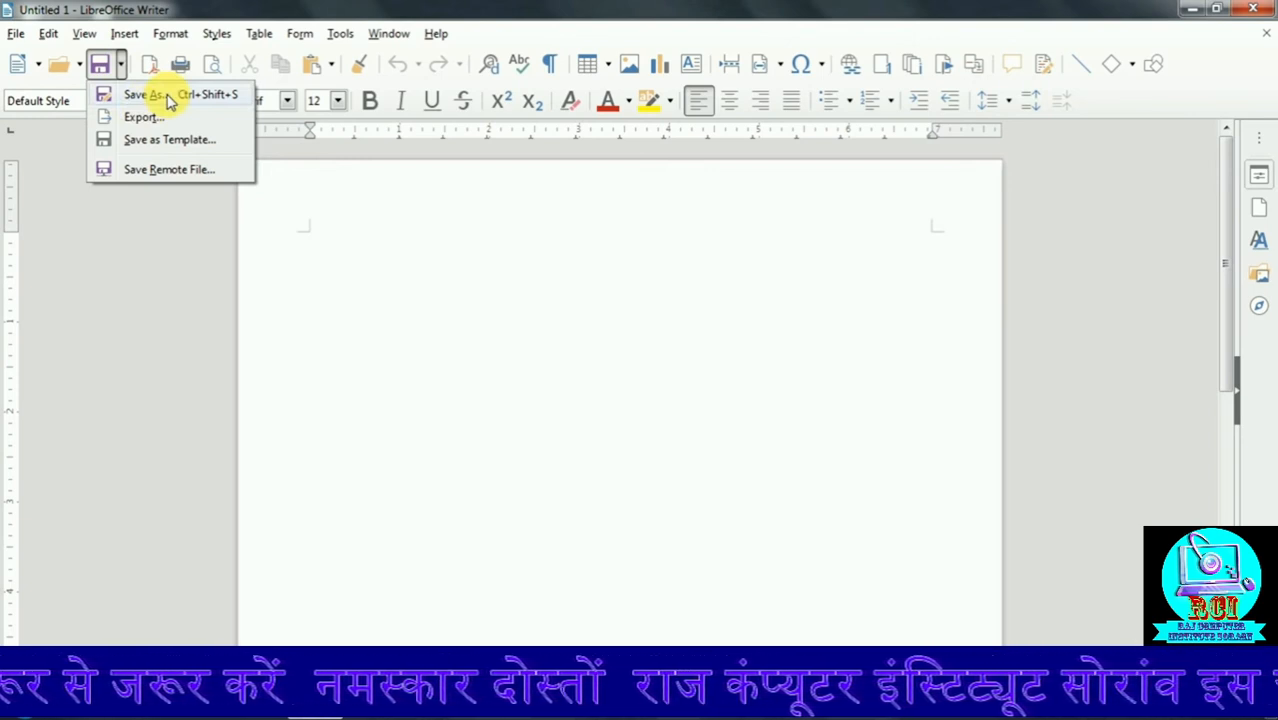
pyautogui.click(388, 356)
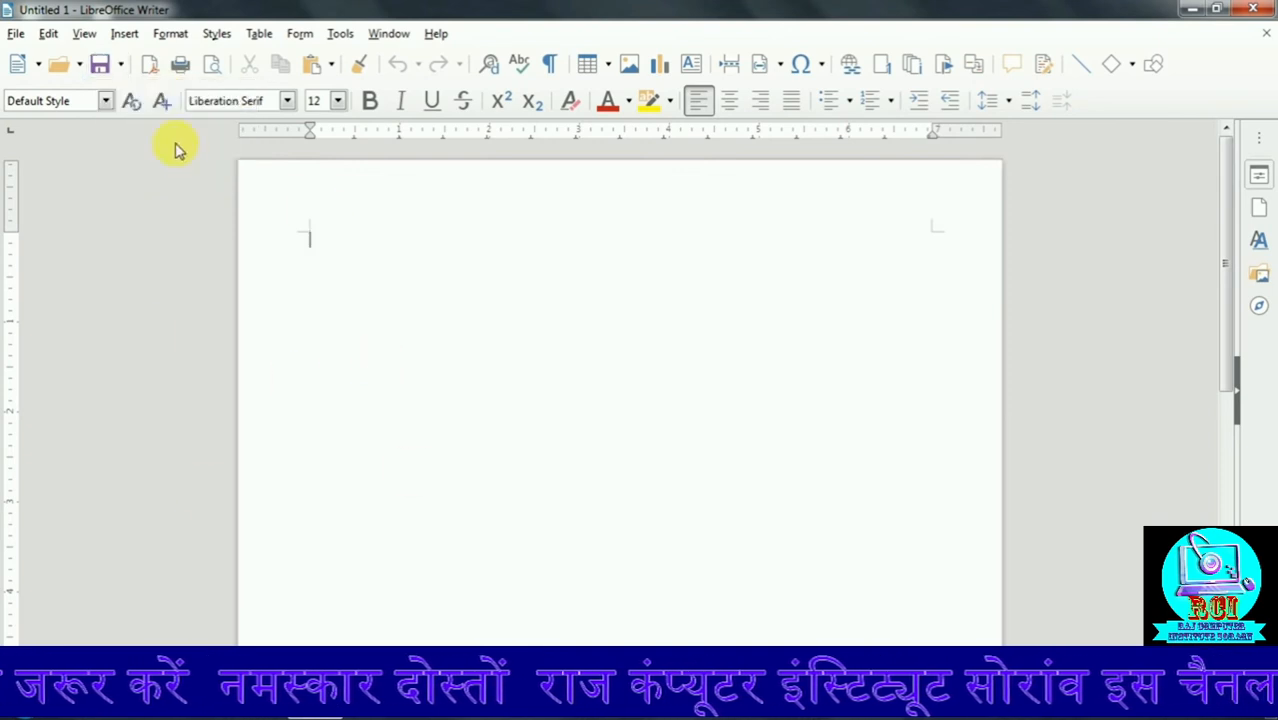
# Step: Start an export of the document, examine the available file formats such as PDF, EPUB, JPEG and PNG, and cancel
pyautogui.click(121, 64)
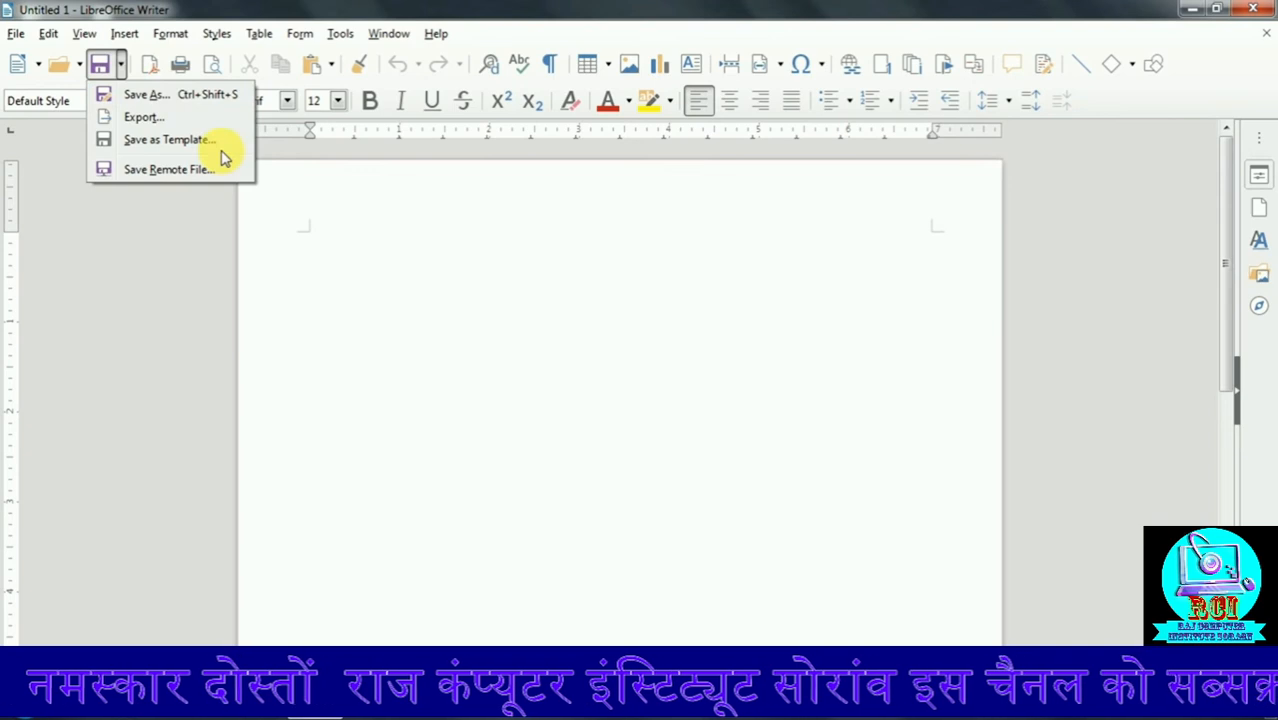
pyautogui.click(183, 118)
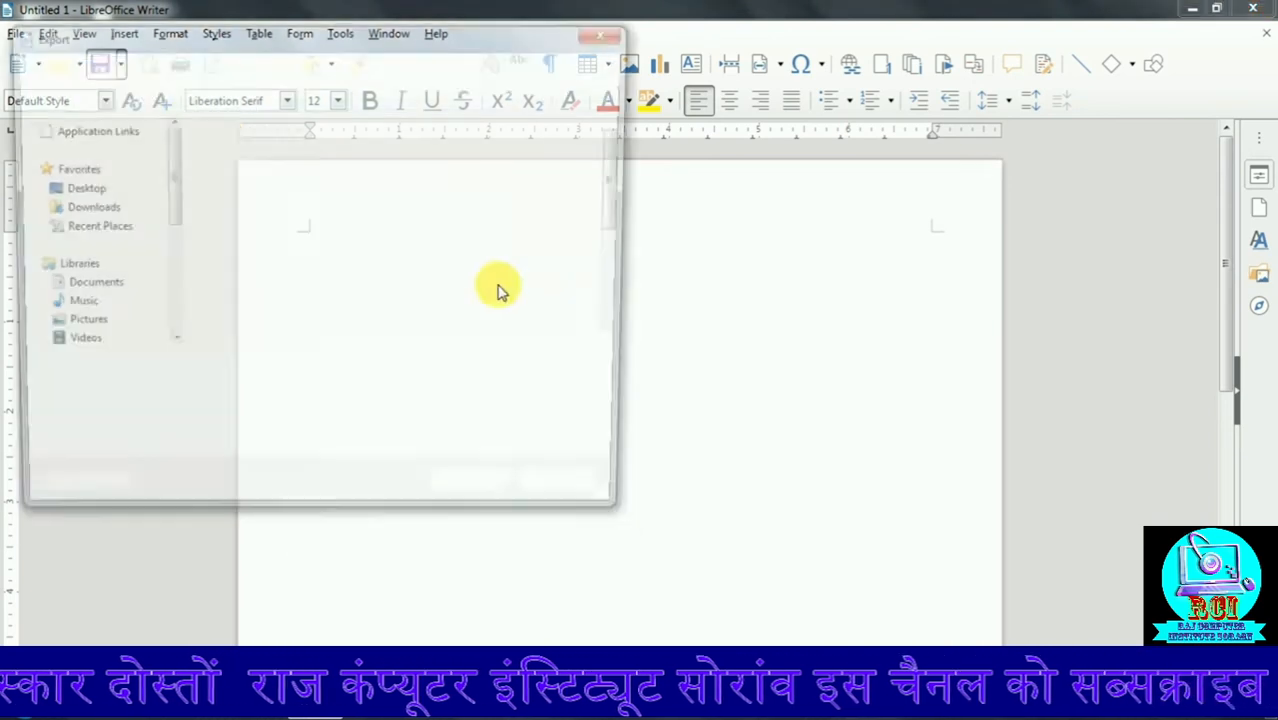
pyautogui.click(265, 399)
pyautogui.click(265, 395)
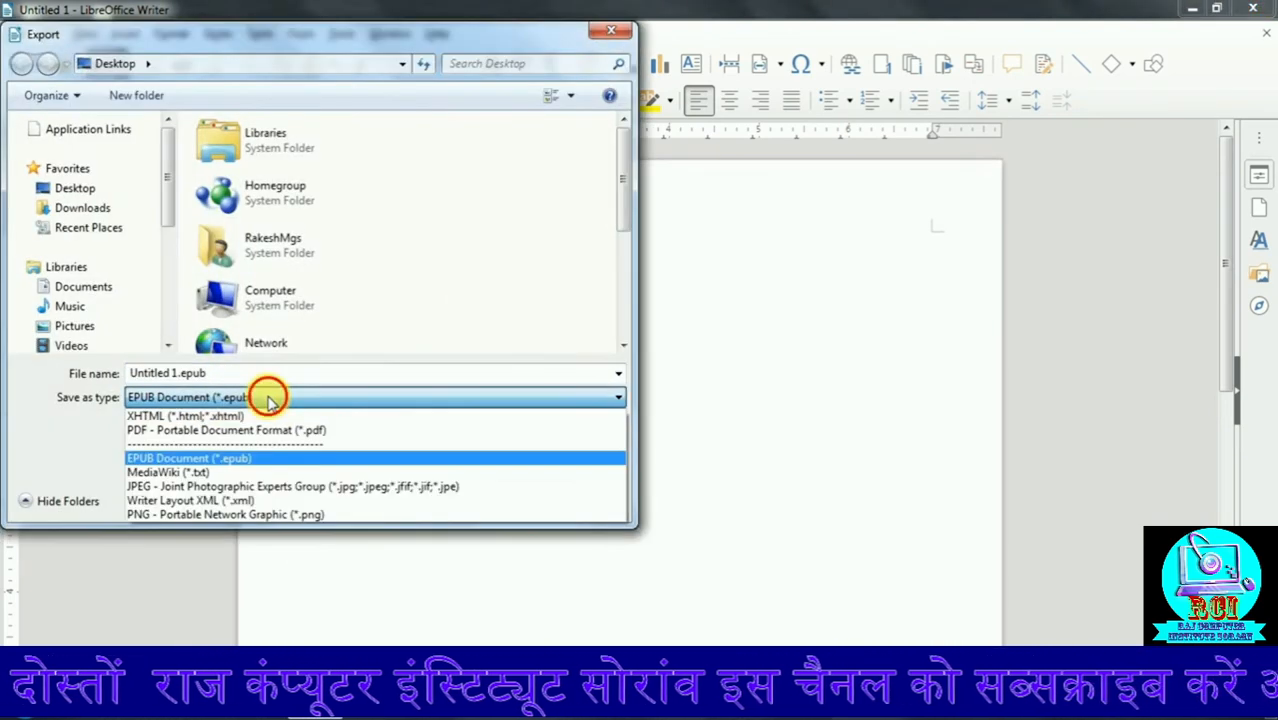
pyautogui.click(228, 398)
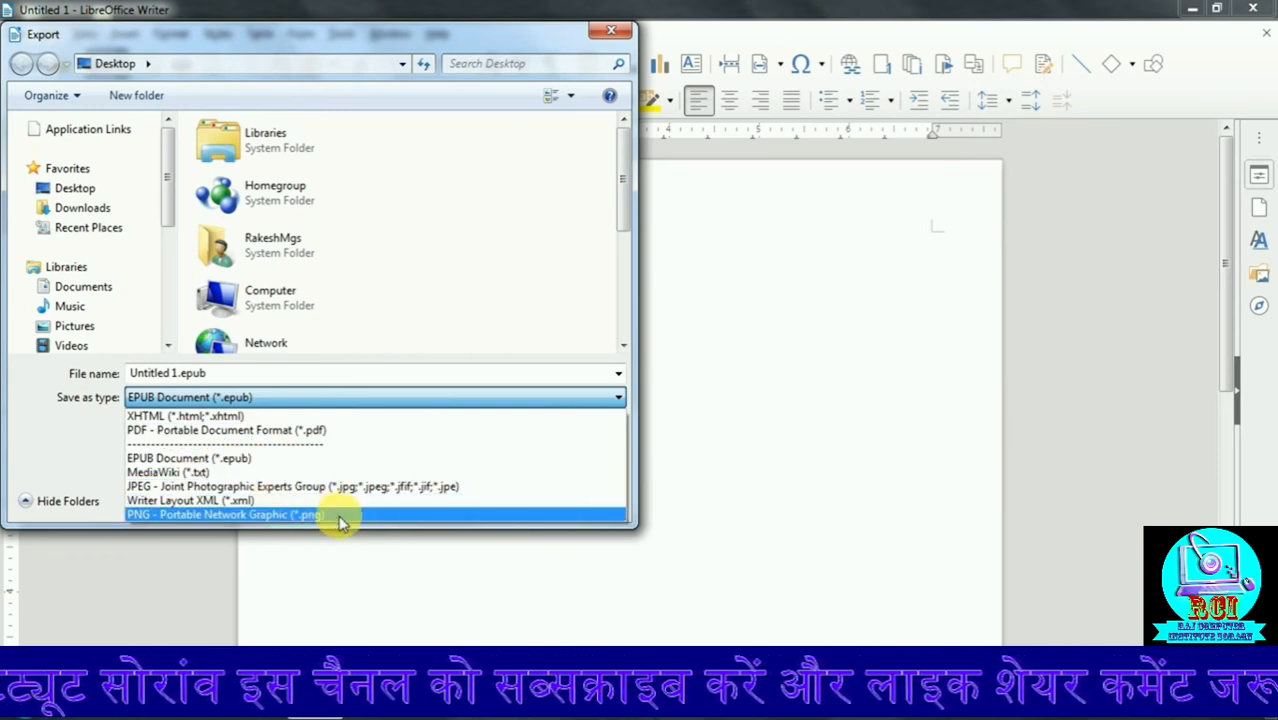
pyautogui.click(388, 614)
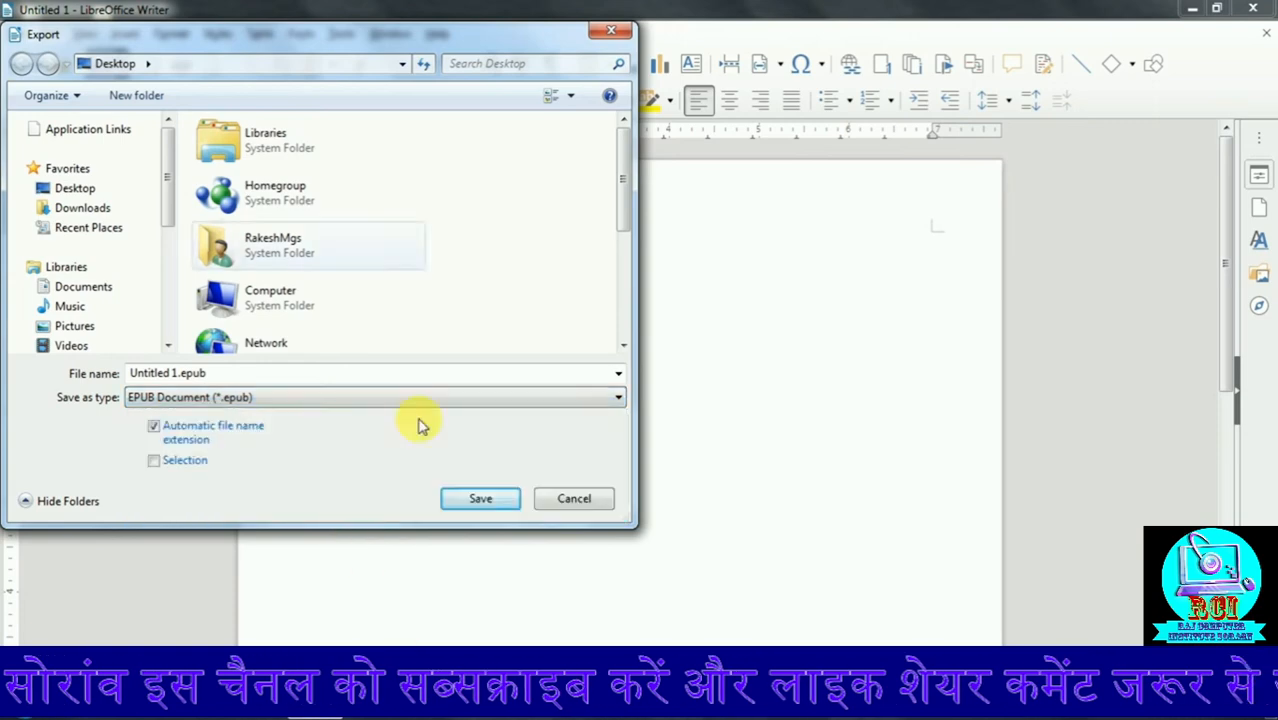
pyautogui.click(577, 502)
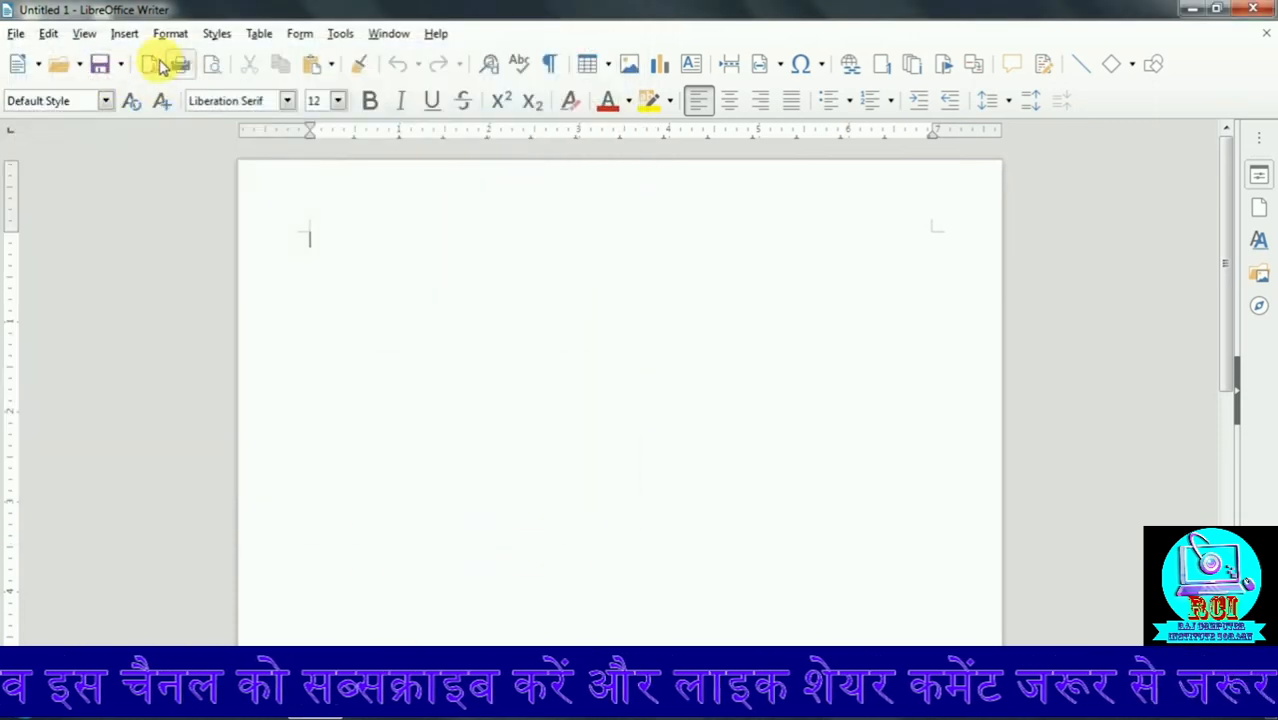
# Step: Examine the Save Remote File option and compare the save options with the full set of file commands
pyautogui.click(120, 64)
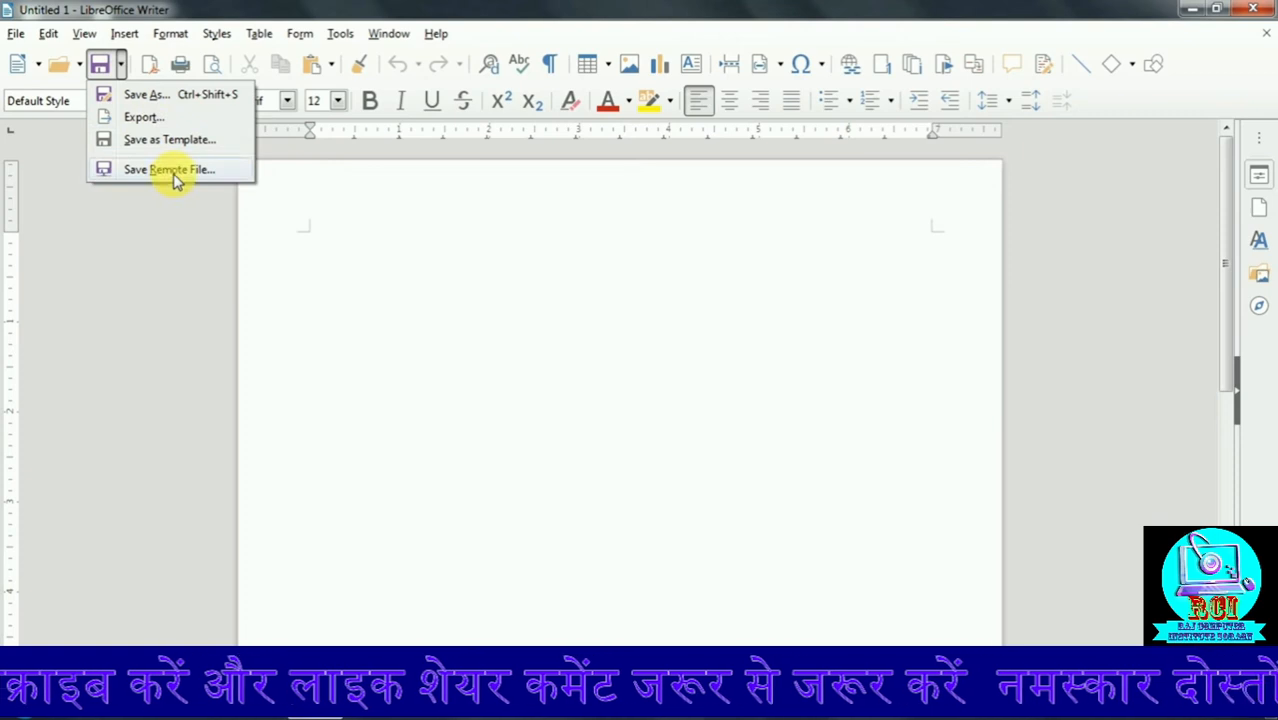
pyautogui.click(15, 34)
pyautogui.click(15, 34)
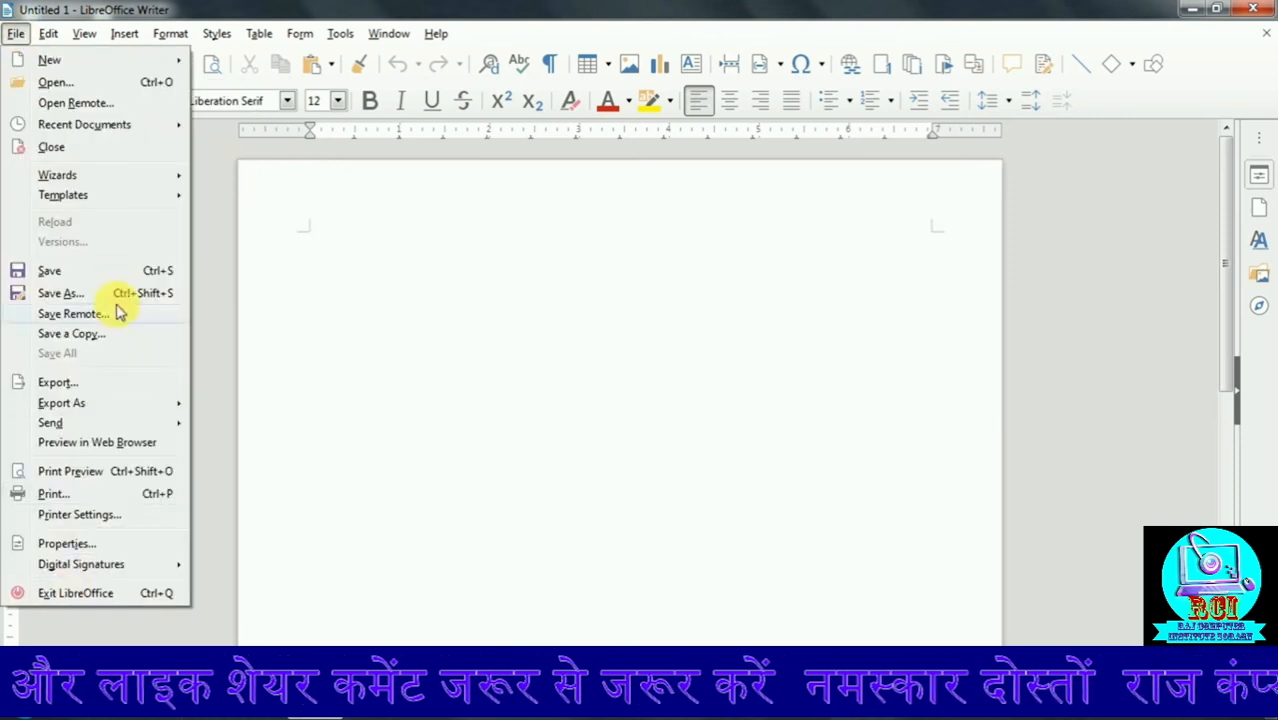
pyautogui.click(343, 381)
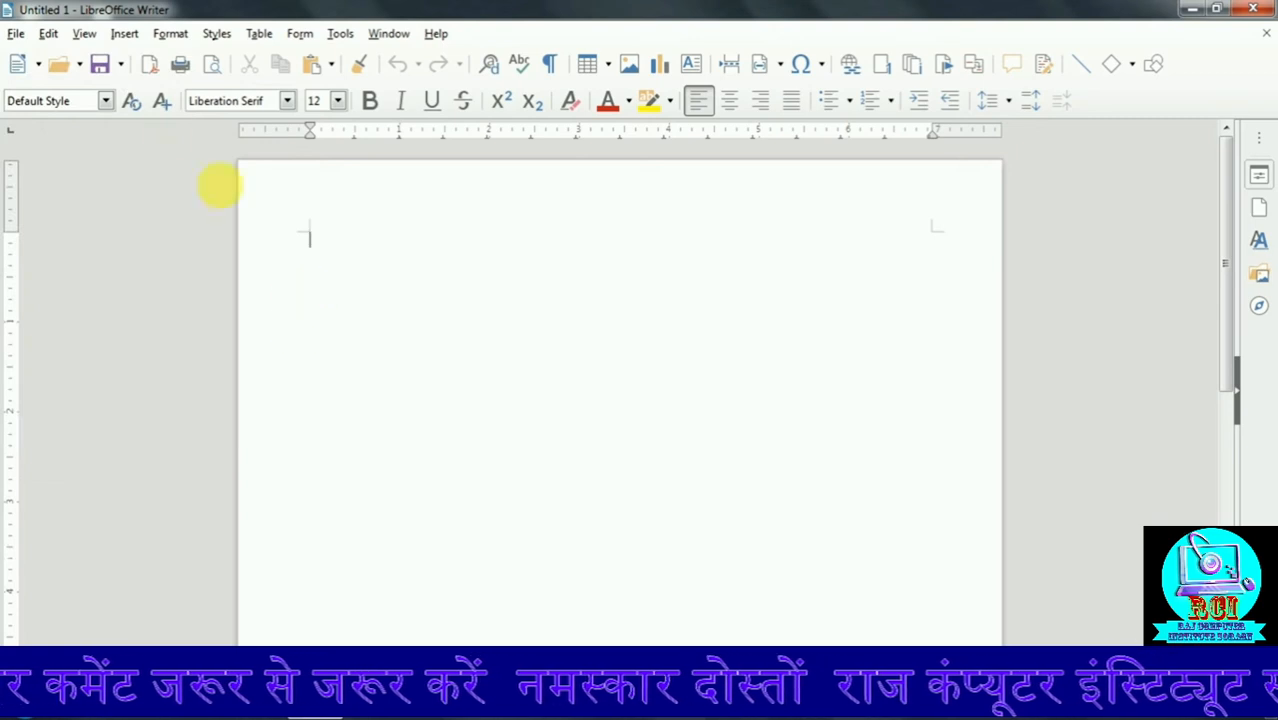
pyautogui.click(121, 64)
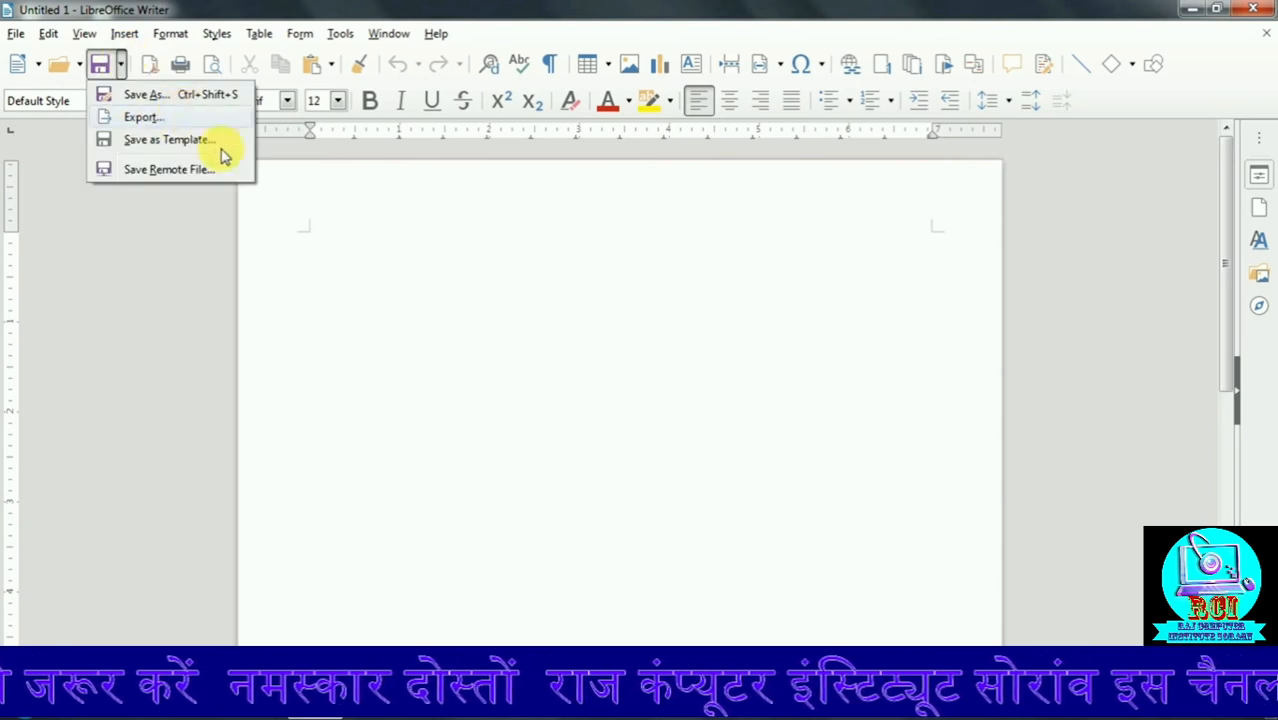
pyautogui.click(381, 269)
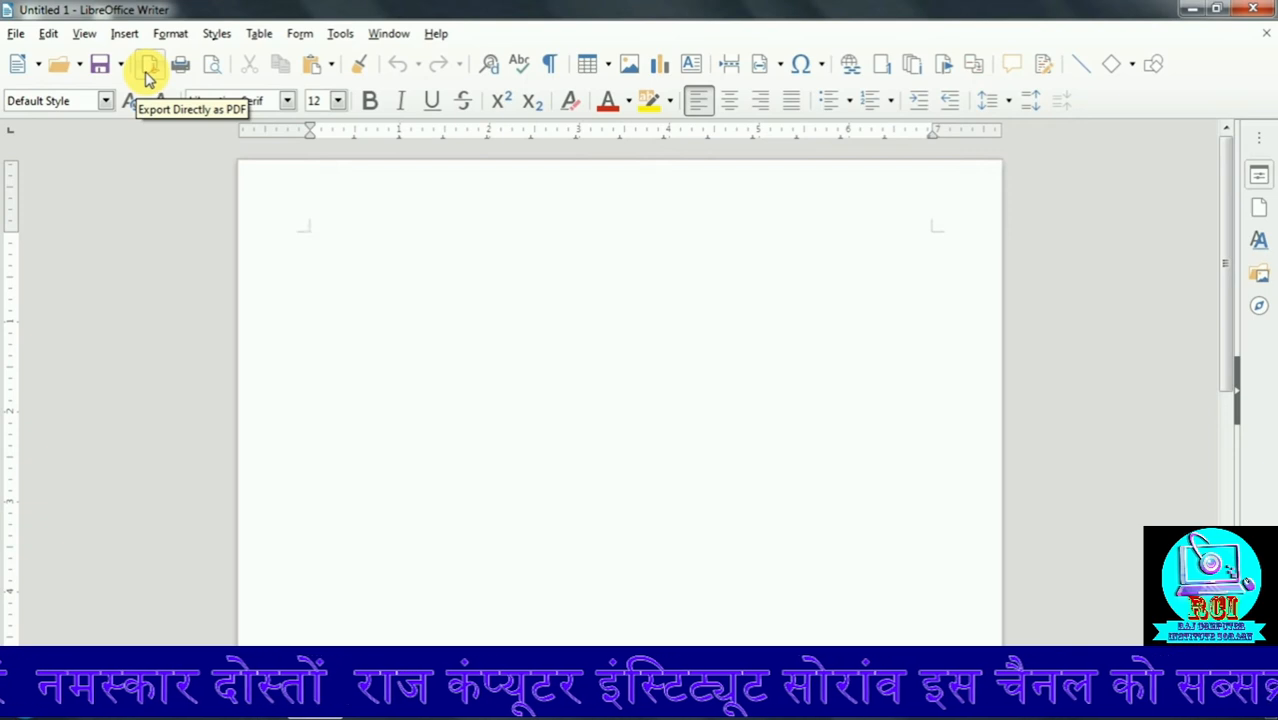
# Step: Examine the Export As options for PDF and EPUB, including the direct PDF export command
pyautogui.click(16, 33)
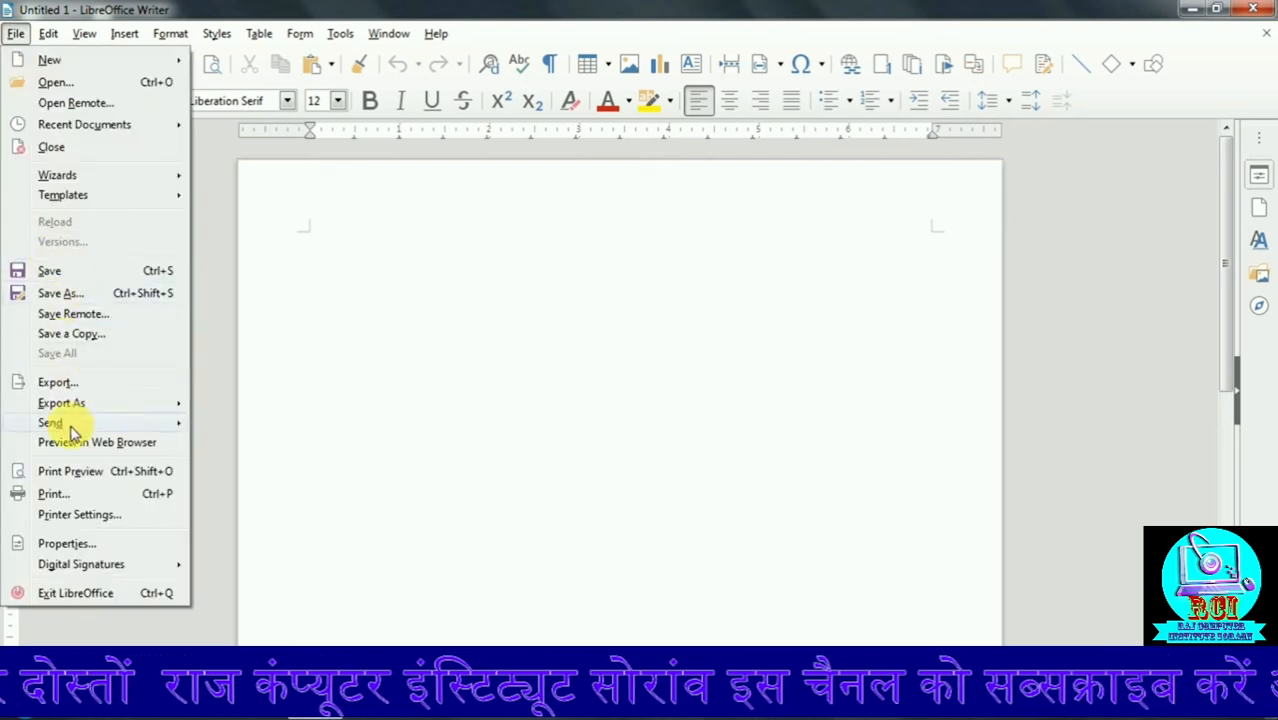
pyautogui.moveTo(92, 410)
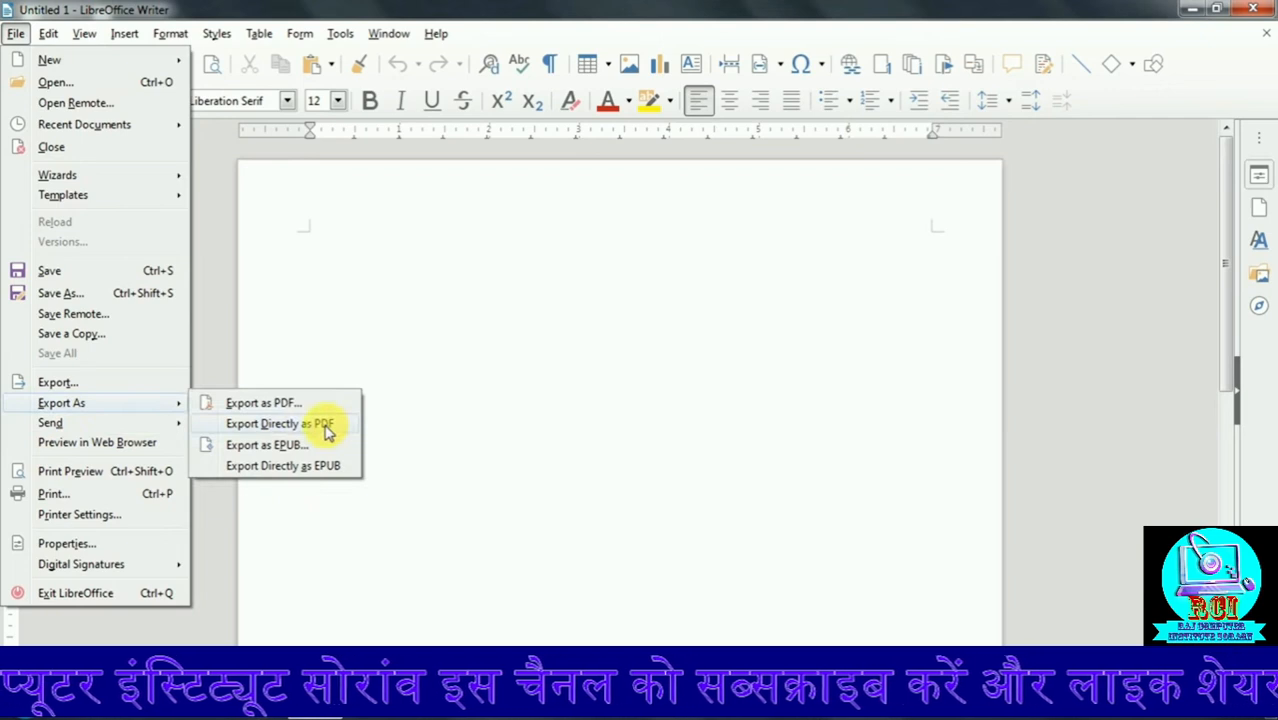
pyautogui.click(355, 292)
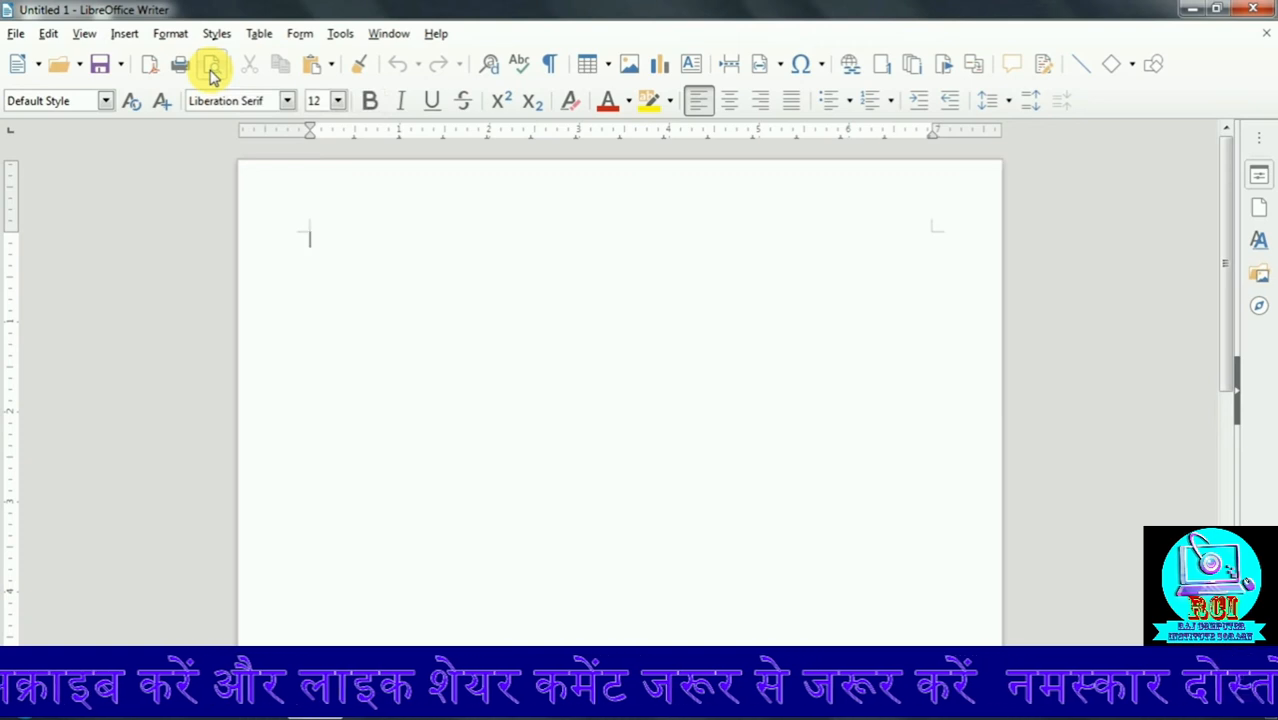
# Step: Bring up AutoText and preview the header entries in the Only for Templates category
pyautogui.click(339, 34)
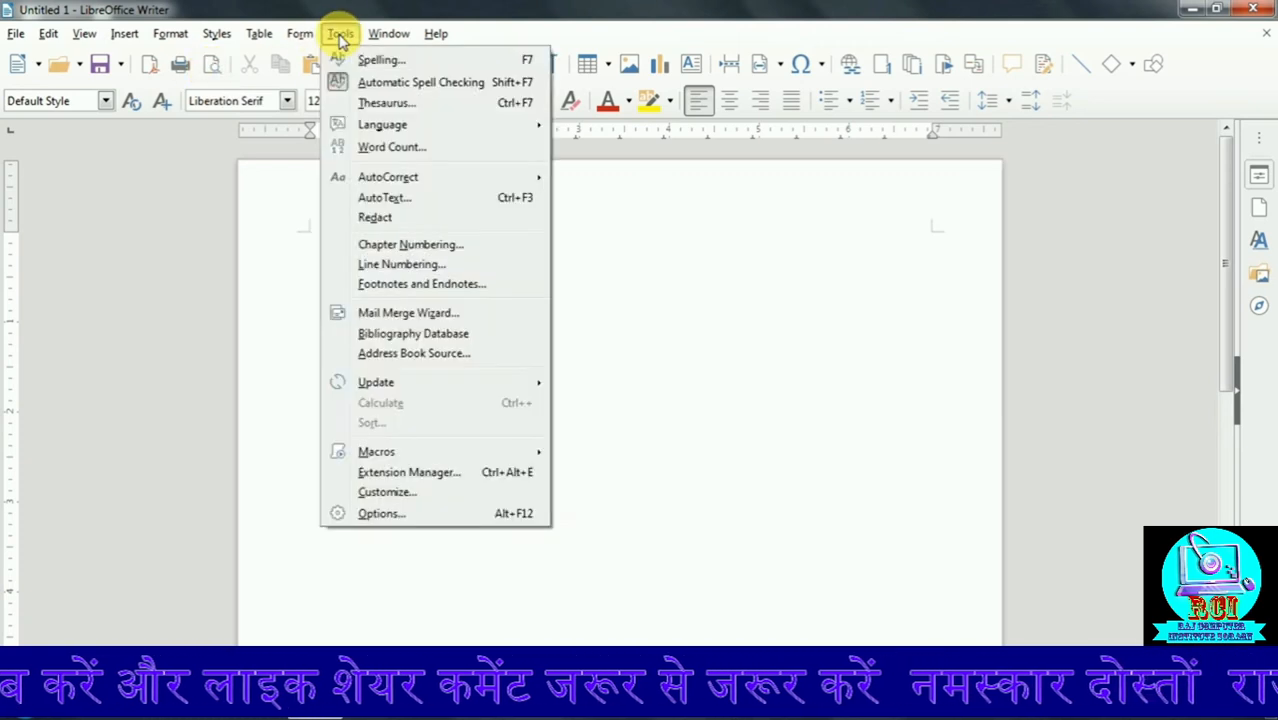
pyautogui.click(424, 205)
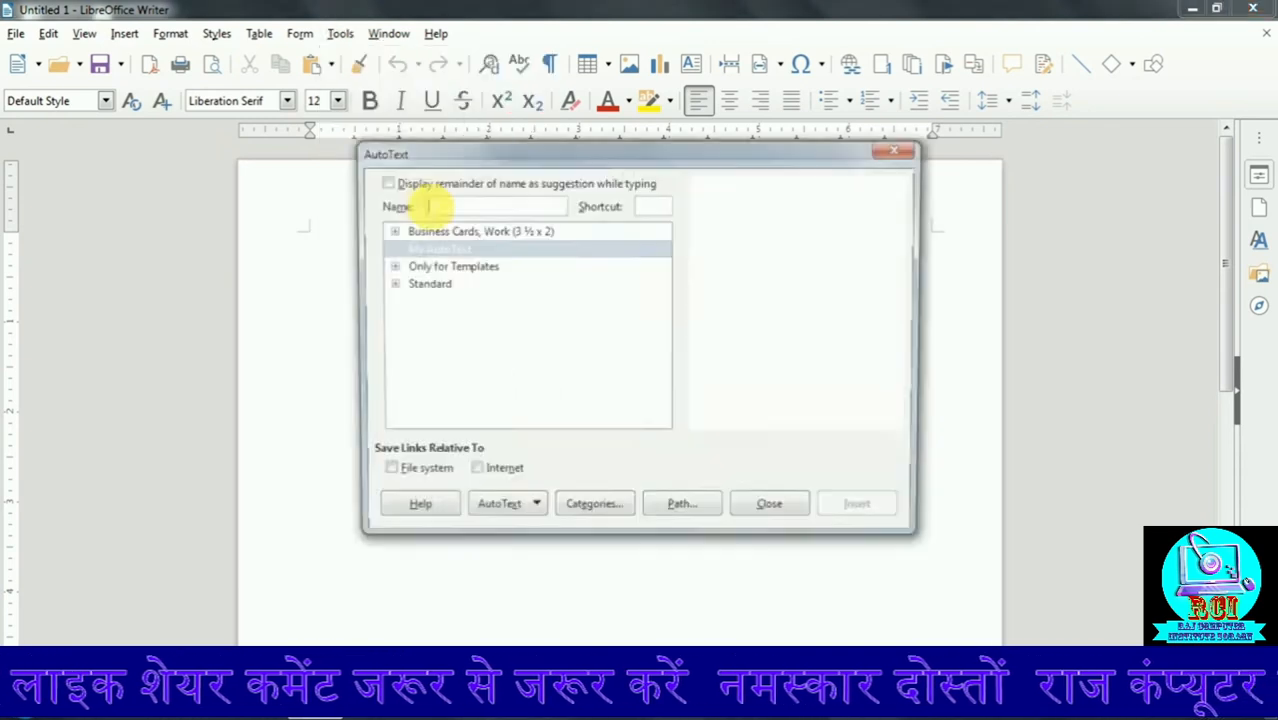
pyautogui.click(389, 266)
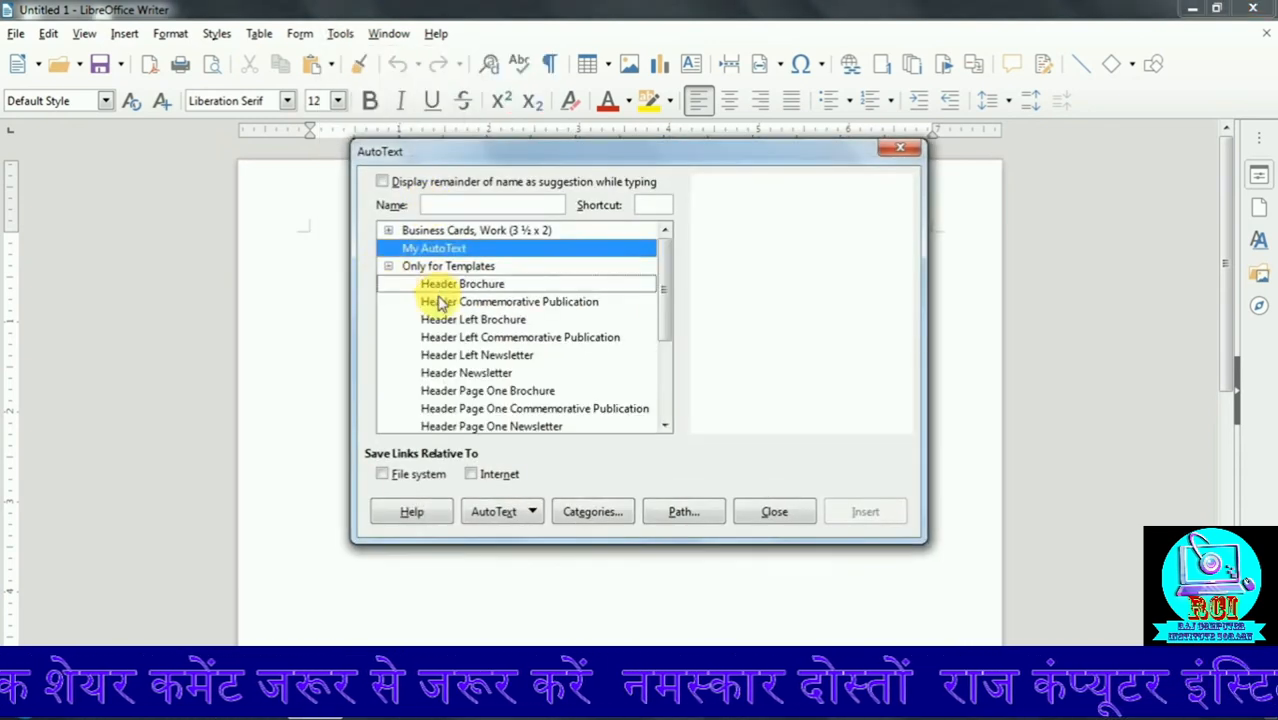
pyautogui.click(440, 284)
pyautogui.click(440, 301)
pyautogui.click(588, 336)
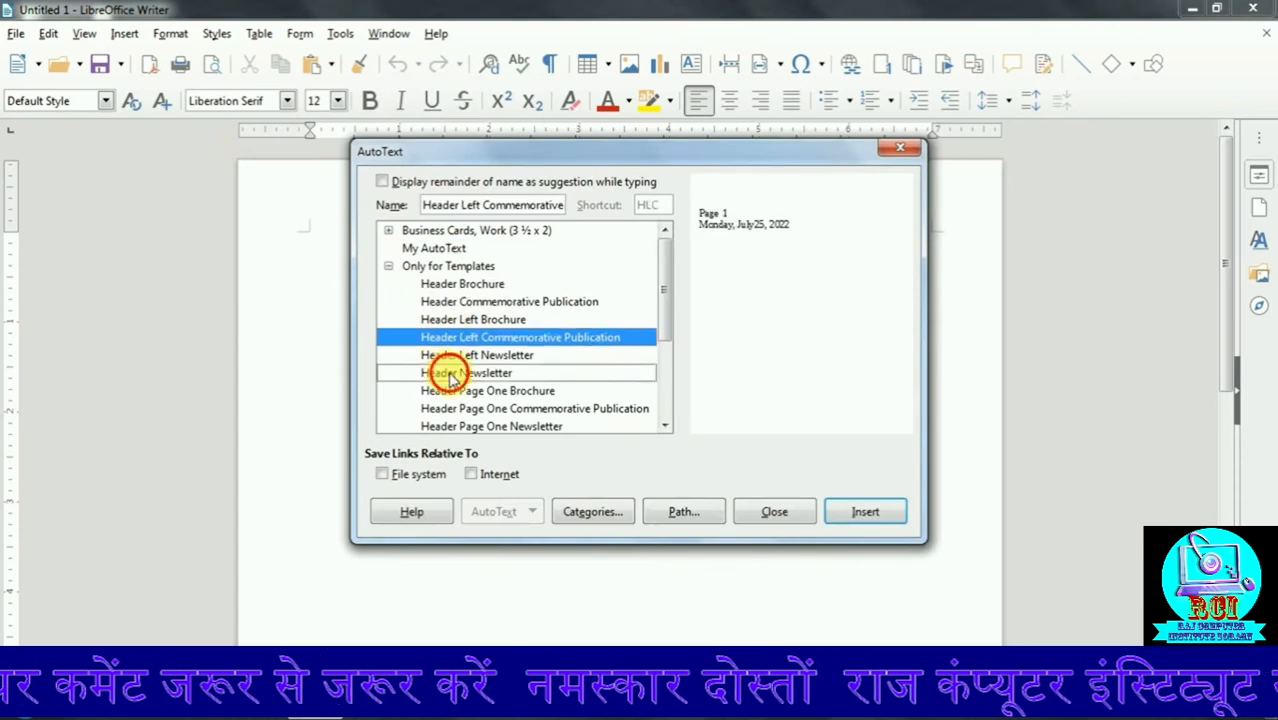
pyautogui.click(447, 372)
pyautogui.click(389, 266)
pyautogui.click(525, 248)
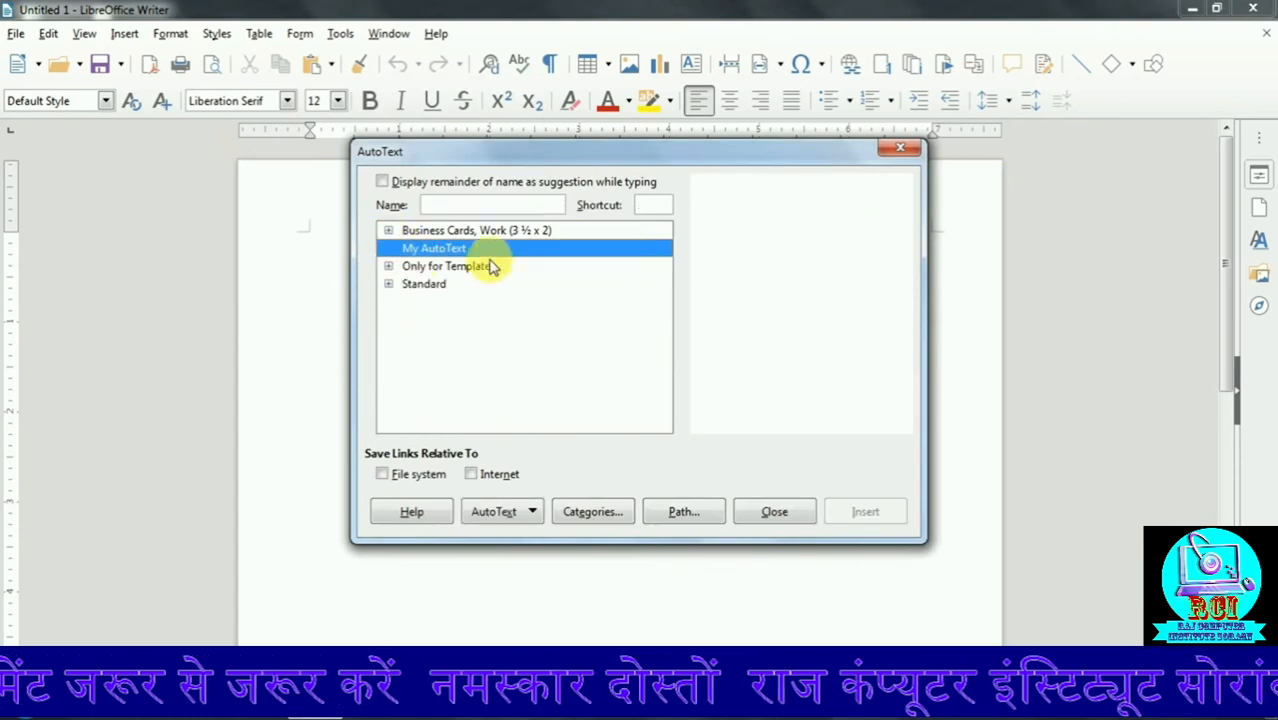
# Step: Preview the Elegant and Modern entries in the Business Cards, Work (3 ½ x 2) AutoText category
pyautogui.click(389, 230)
pyautogui.click(454, 250)
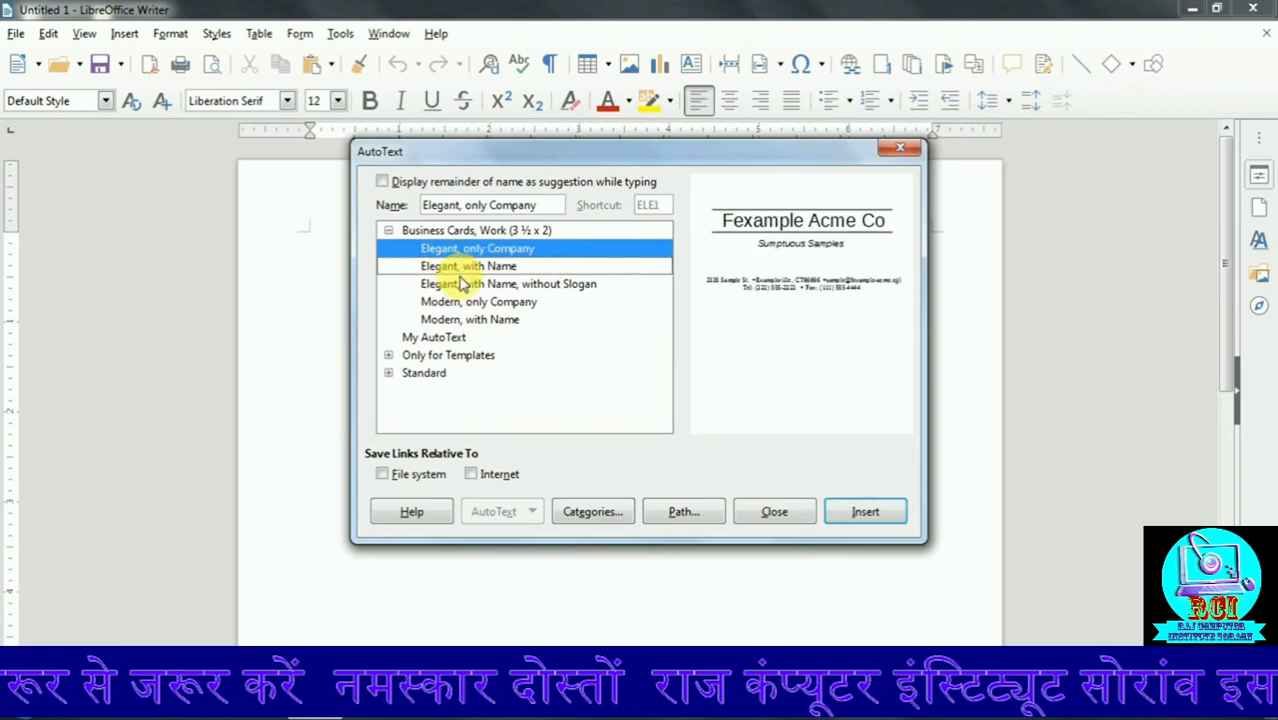
pyautogui.click(457, 267)
pyautogui.click(462, 284)
pyautogui.click(468, 318)
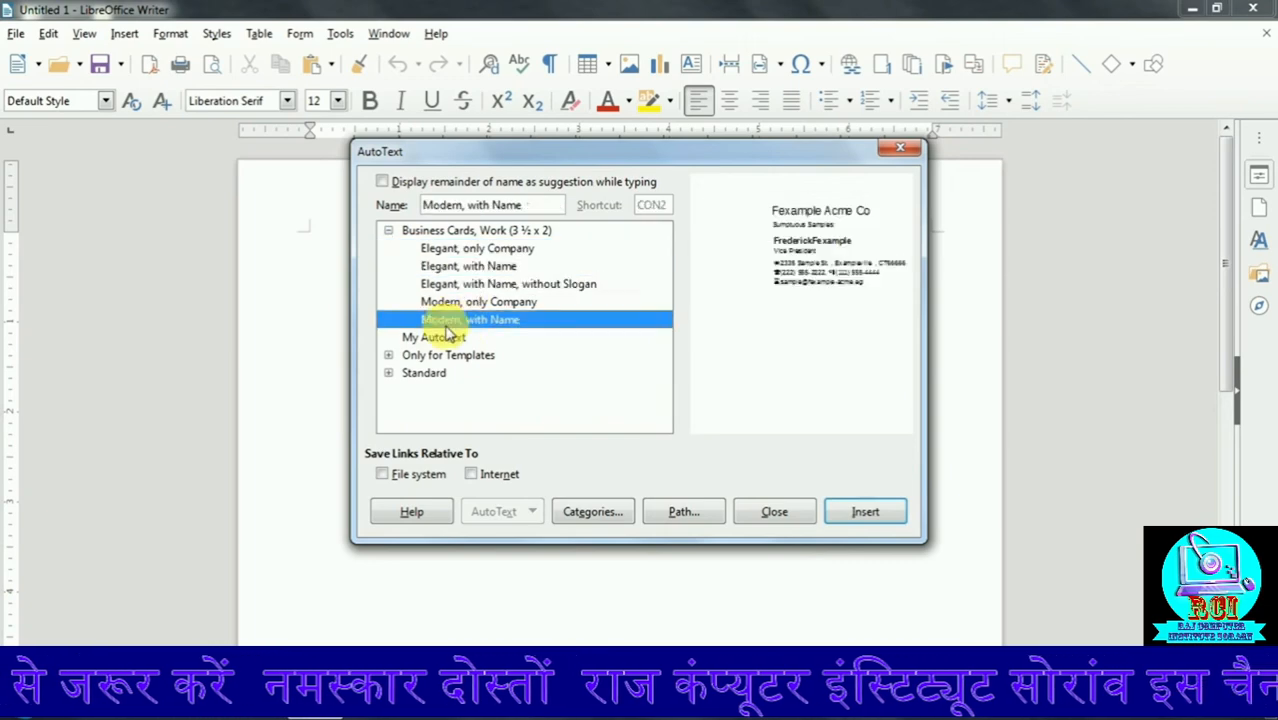
# Step: Preview entries in the Standard AutoText category, from 1st Reminder and Attention: through to VIA OVERNIGHT MAIL
pyautogui.click(388, 372)
pyautogui.scroll(-3, 448, 322)
pyautogui.click(440, 230)
pyautogui.click(446, 248)
pyautogui.click(450, 266)
pyautogui.click(451, 286)
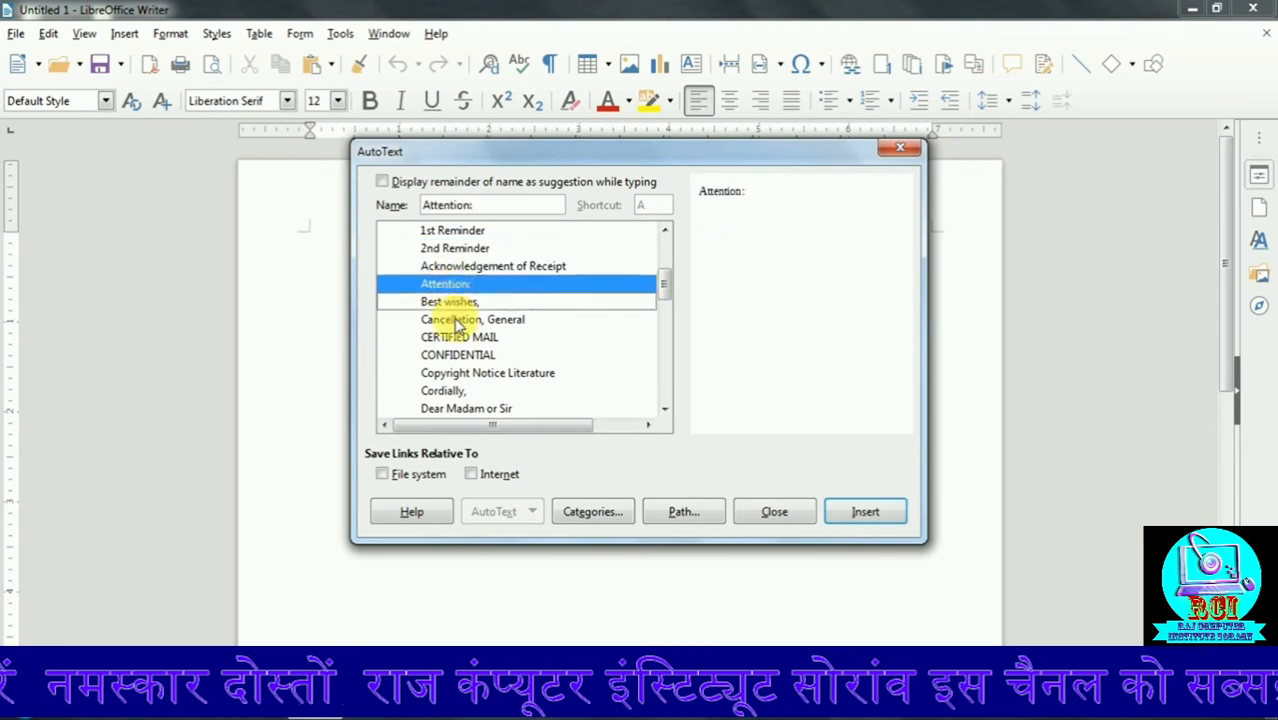
pyautogui.click(452, 301)
pyautogui.click(456, 338)
pyautogui.scroll(-5, 470, 390)
pyautogui.click(446, 355)
pyautogui.click(444, 337)
pyautogui.scroll(-4, 478, 382)
pyautogui.click(470, 391)
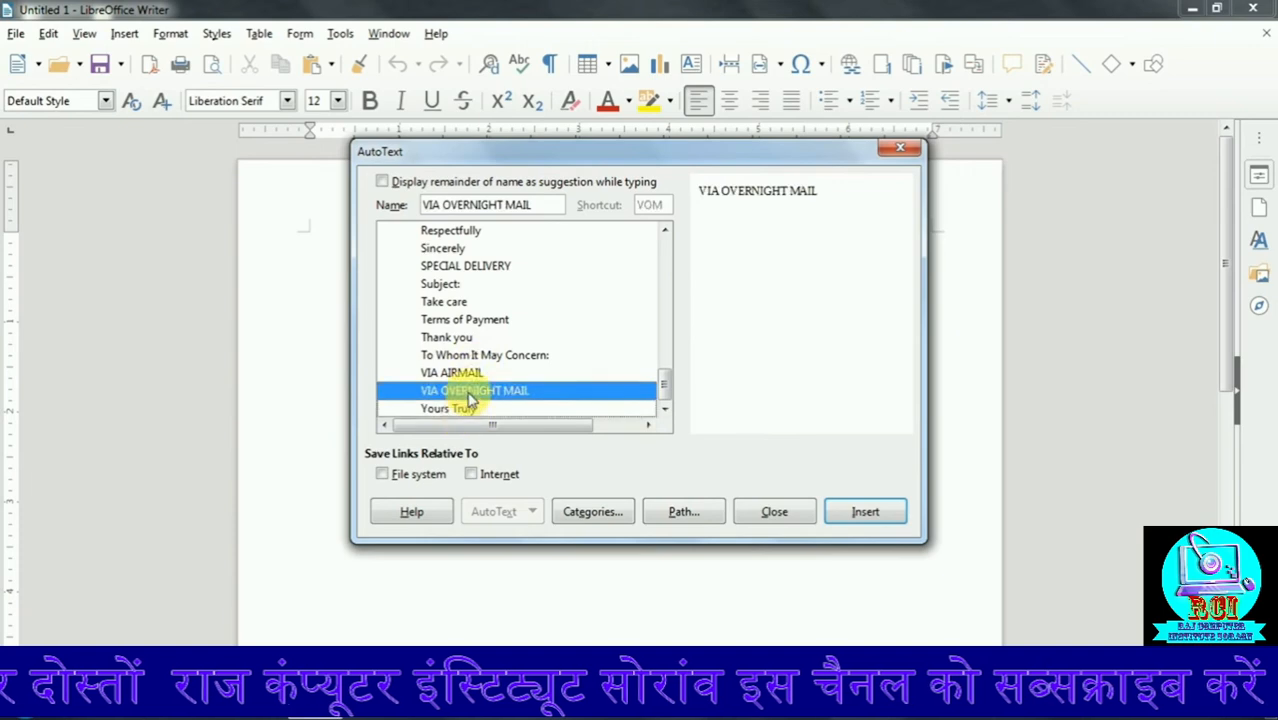
# Step: Insert the Copyright Notice Literature AutoText entry from the Standard category into the blank document
pyautogui.click(464, 409)
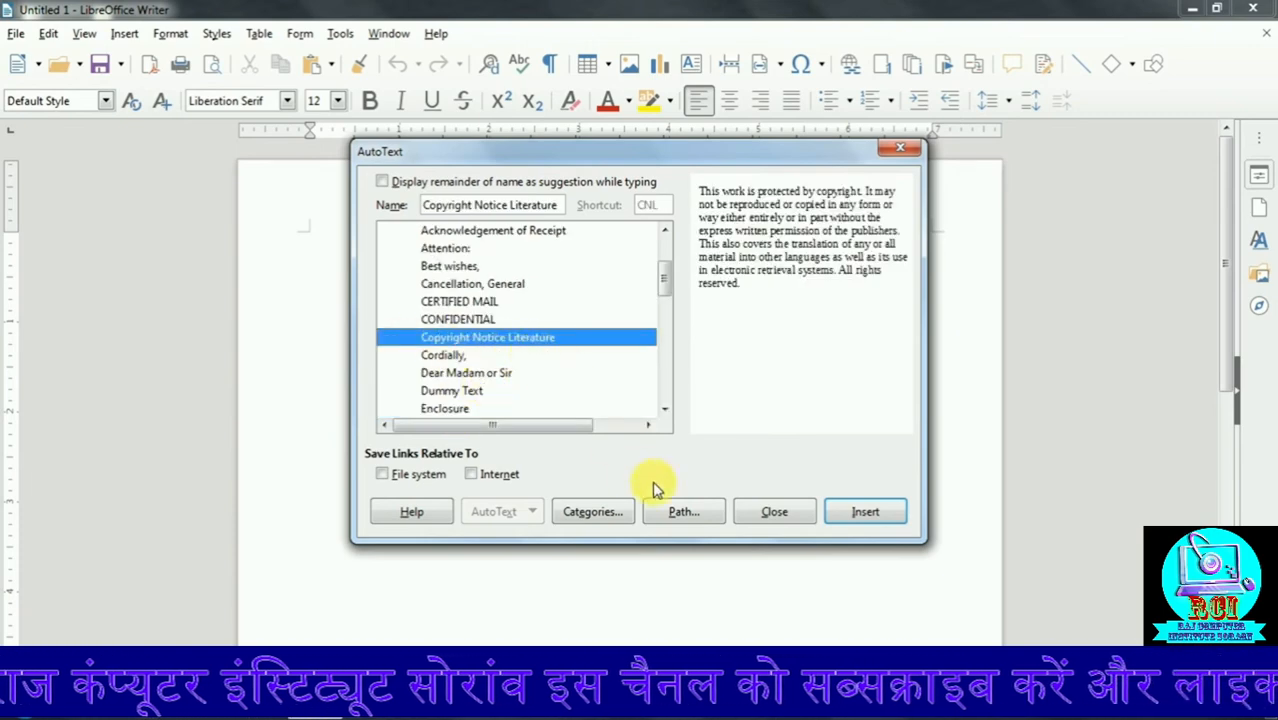
pyautogui.click(862, 512)
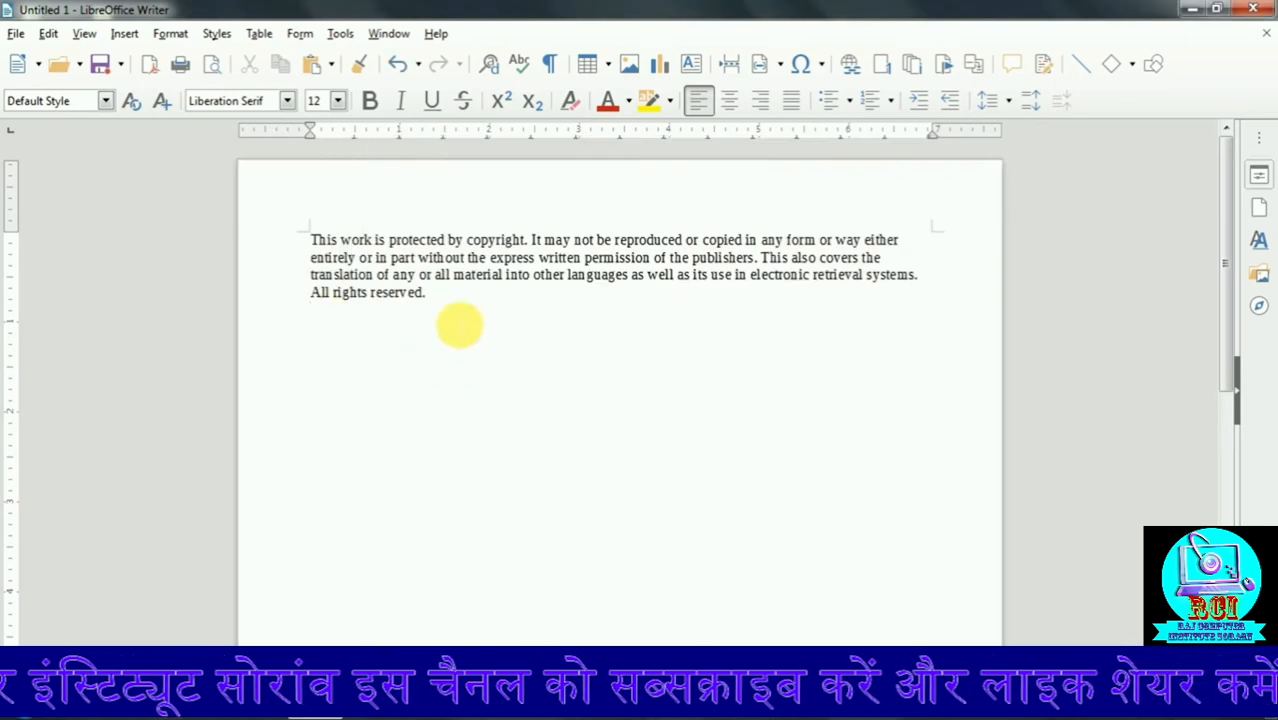
pyautogui.moveTo(442, 309); pyautogui.dragTo(314, 248)
pyautogui.click(396, 344)
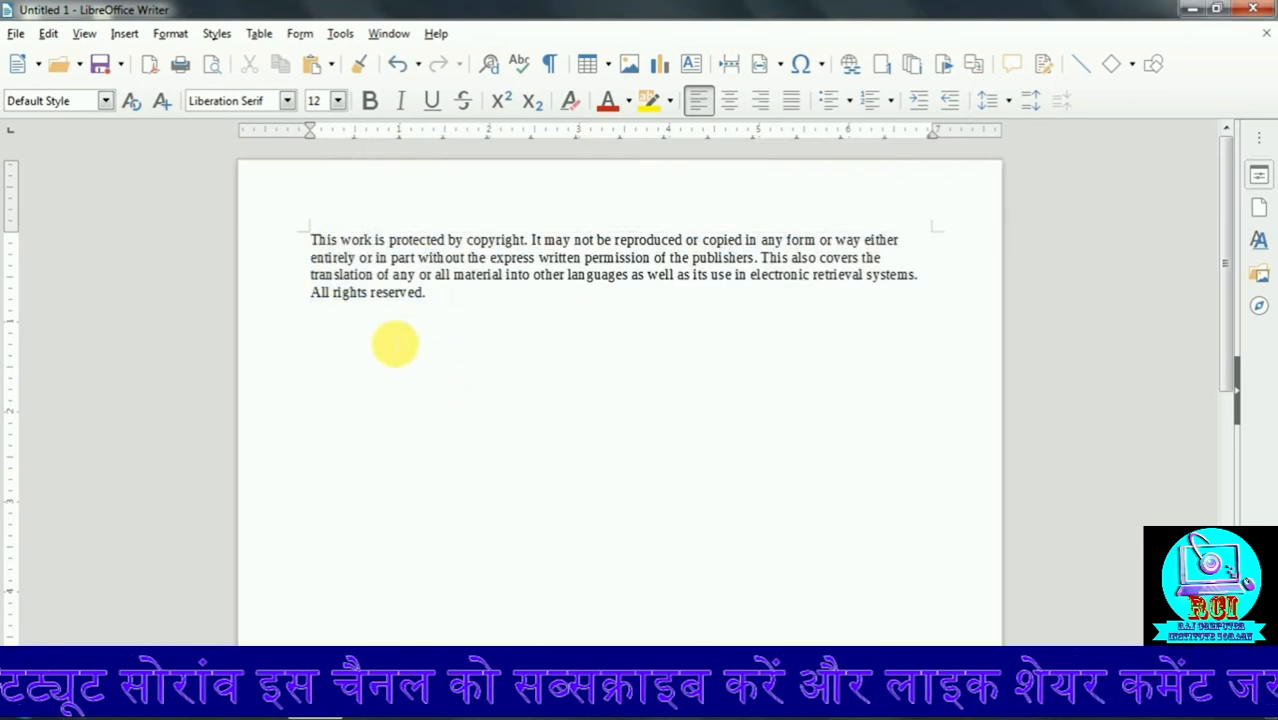
pyautogui.moveTo(436, 301); pyautogui.dragTo(306, 236)
pyautogui.click(456, 314)
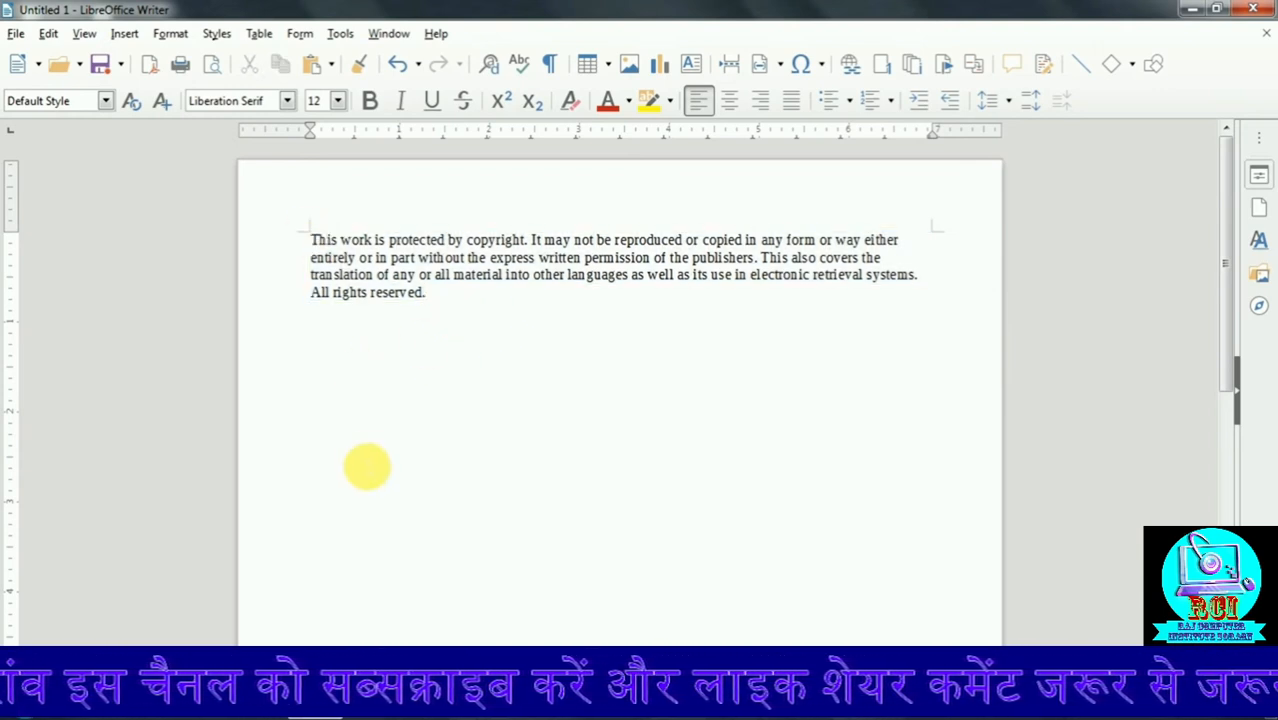
# Step: Switch to Microsoft Office Word 2007 and generate sample paragraphs in the new document with =rand()
pyautogui.click(20, 708)
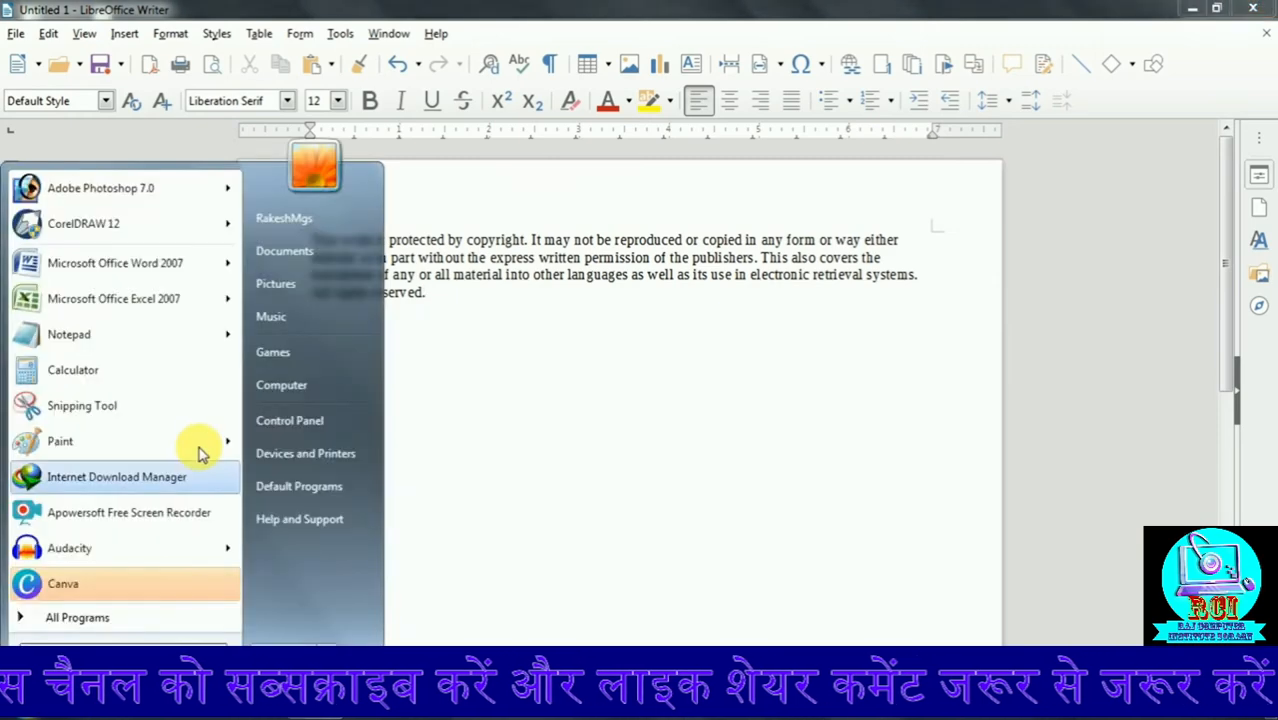
pyautogui.click(165, 268)
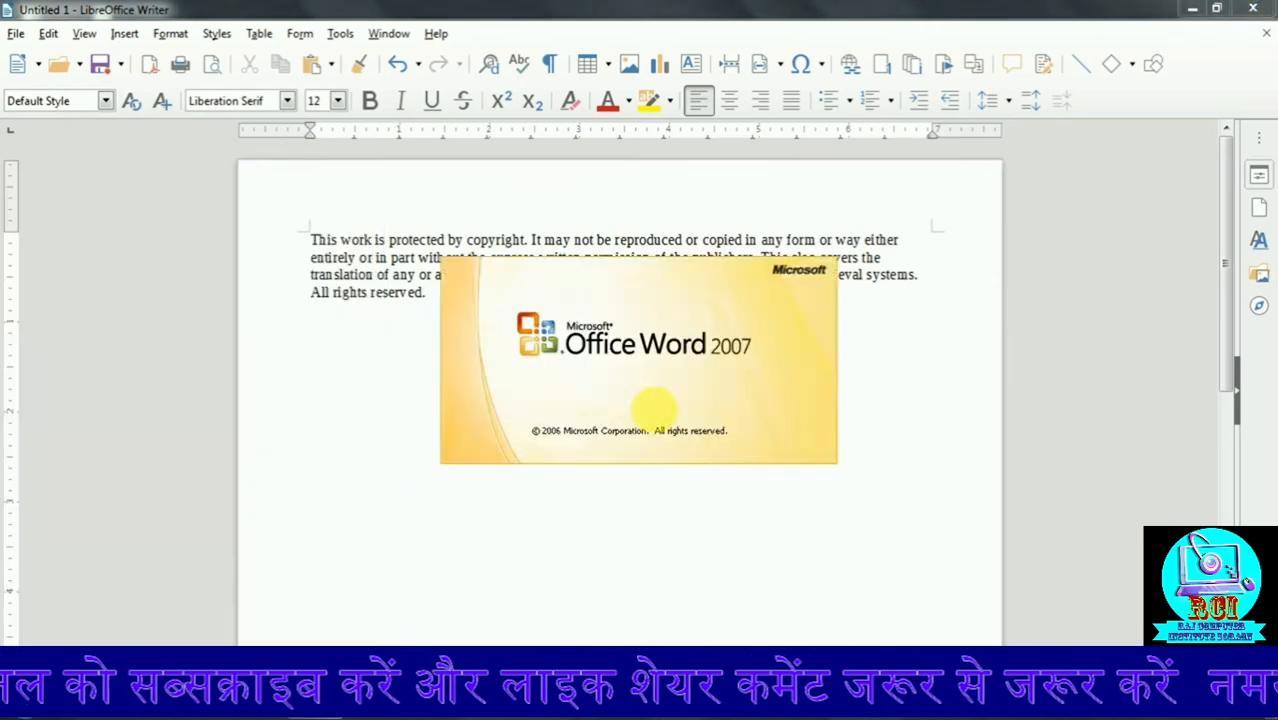
pyautogui.write('=rand')
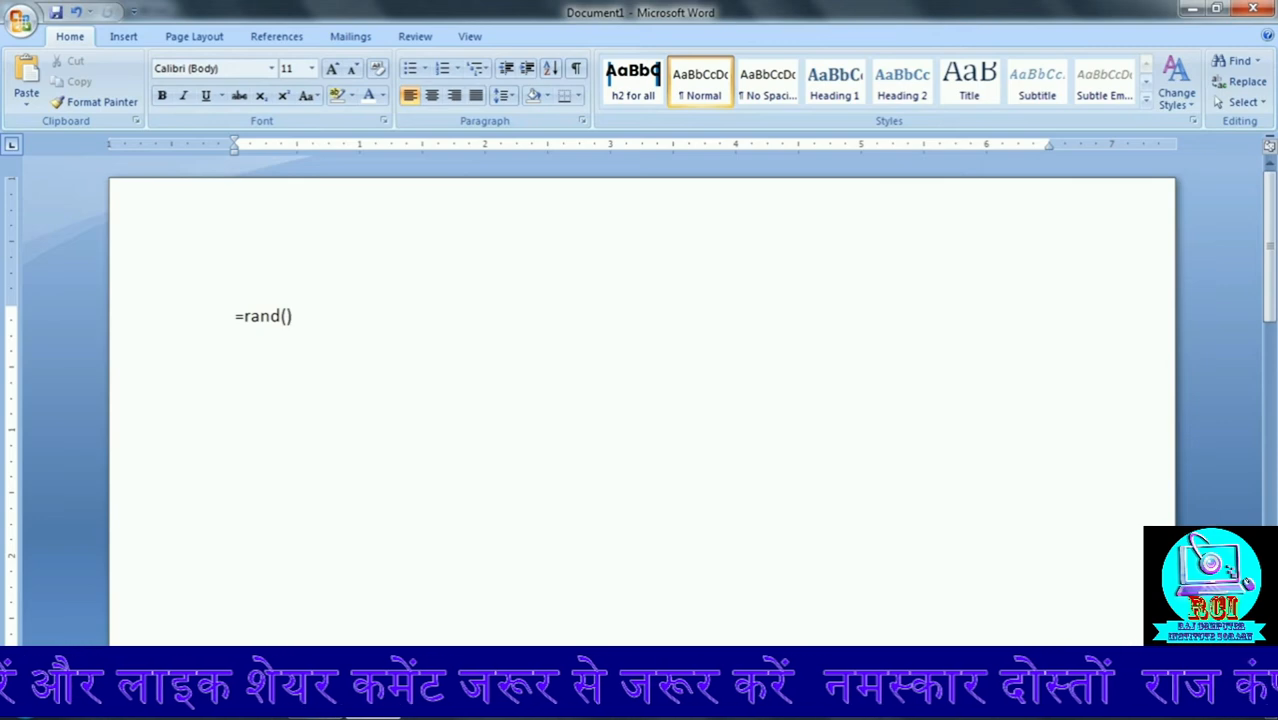
pyautogui.write('()')
pyautogui.press('Return')
pyautogui.click(238, 240)
pyautogui.moveTo(272, 253); pyautogui.dragTo(964, 606)
pyautogui.click(476, 614)
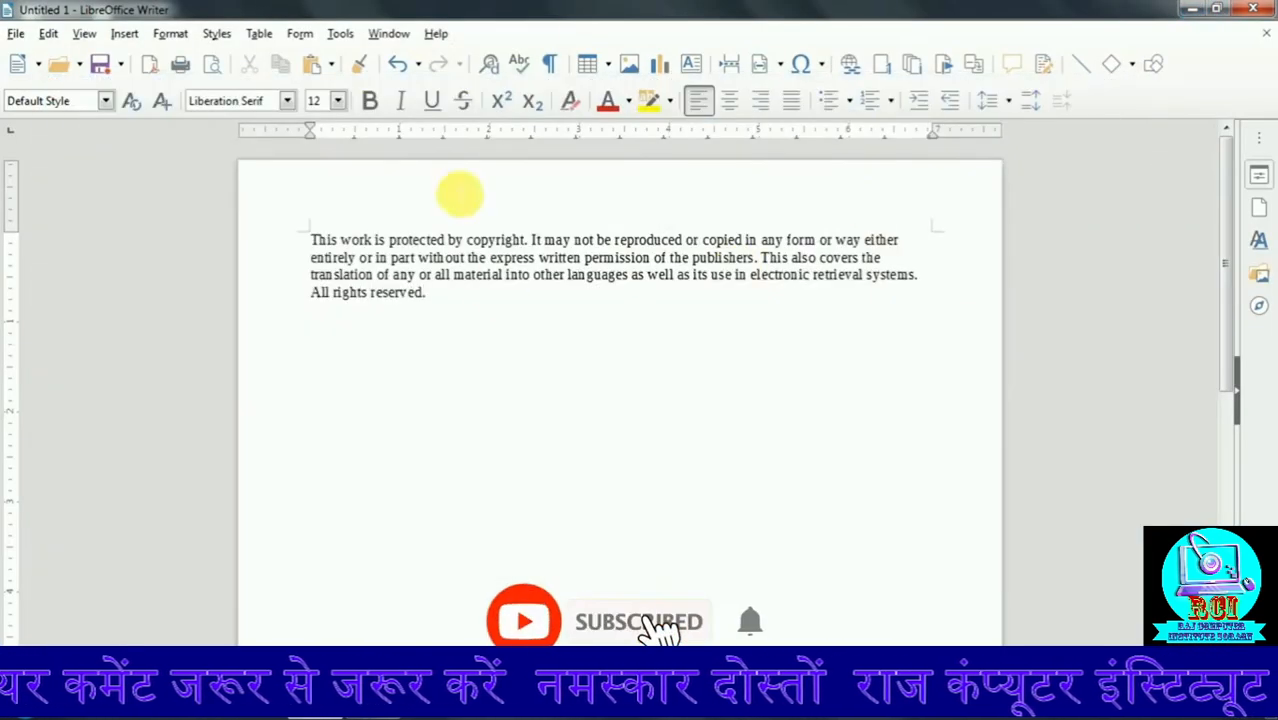
# Step: Examine where the AutoText command sits among the Writer tools and dismiss the list
pyautogui.click(388, 34)
pyautogui.moveTo(340, 34)
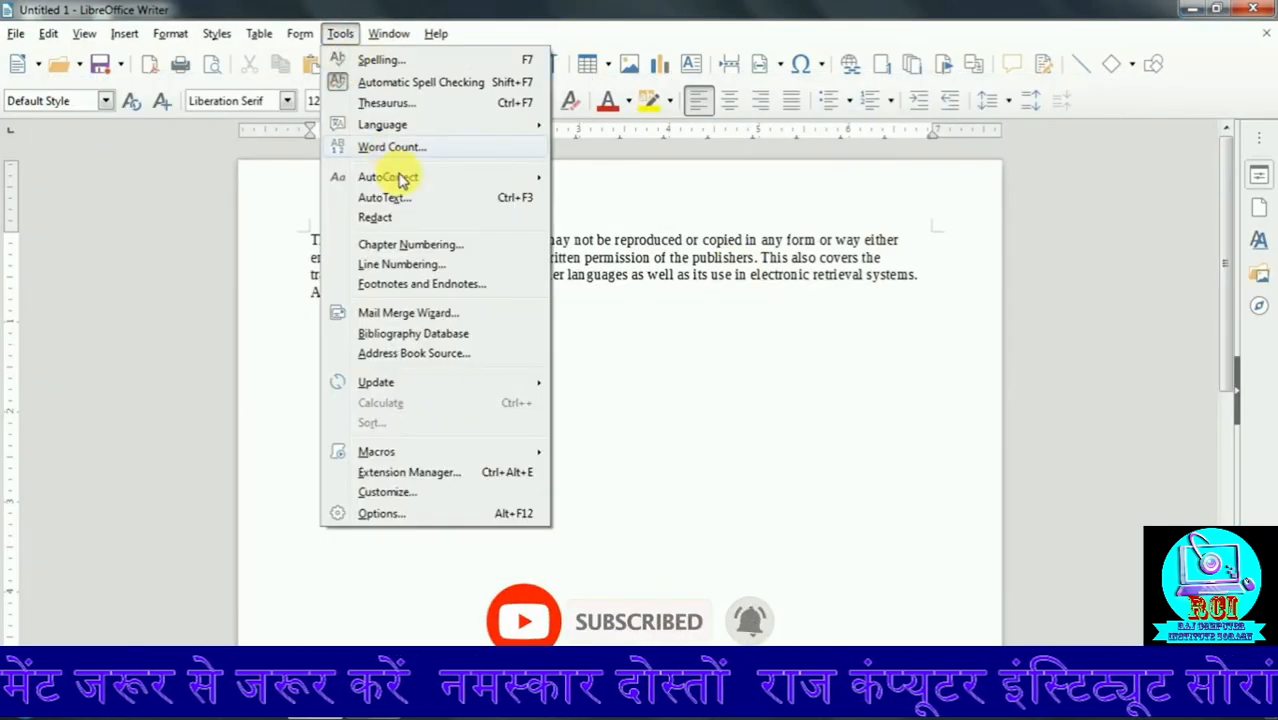
pyautogui.click(645, 420)
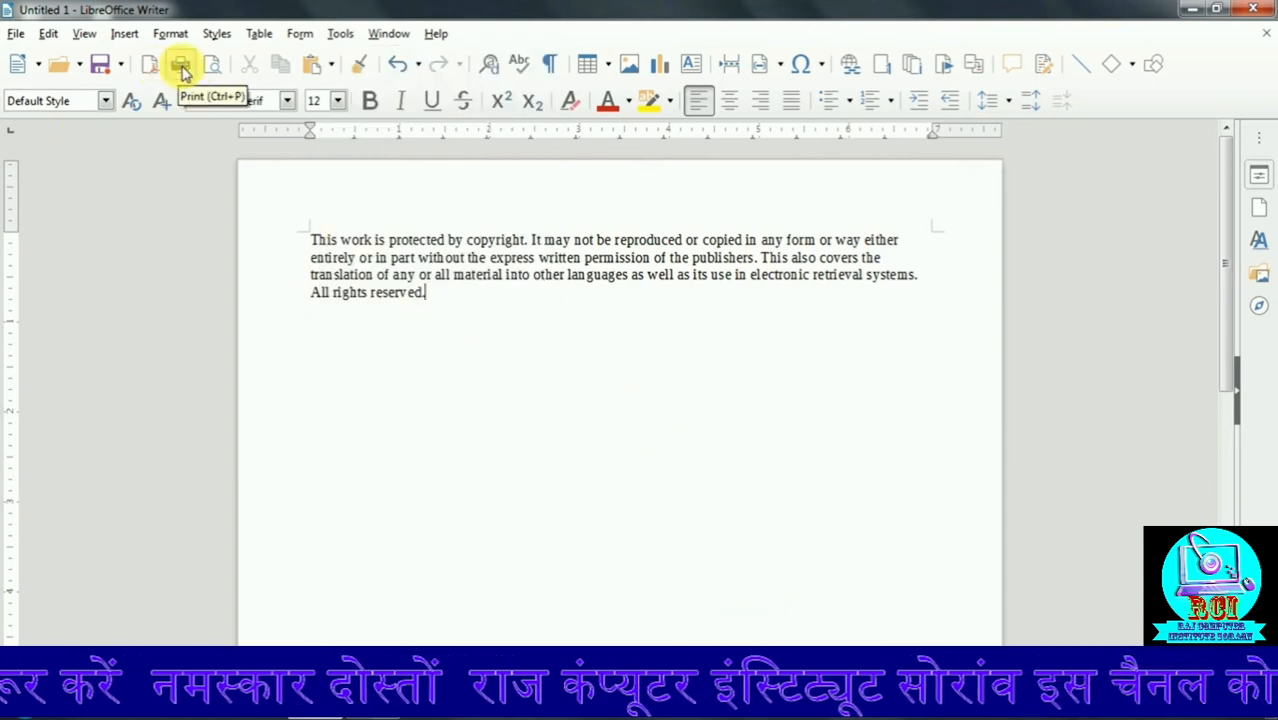
# Step: Preview the document as it prints, enlarge the preview to 100%, and close it
pyautogui.click(213, 64)
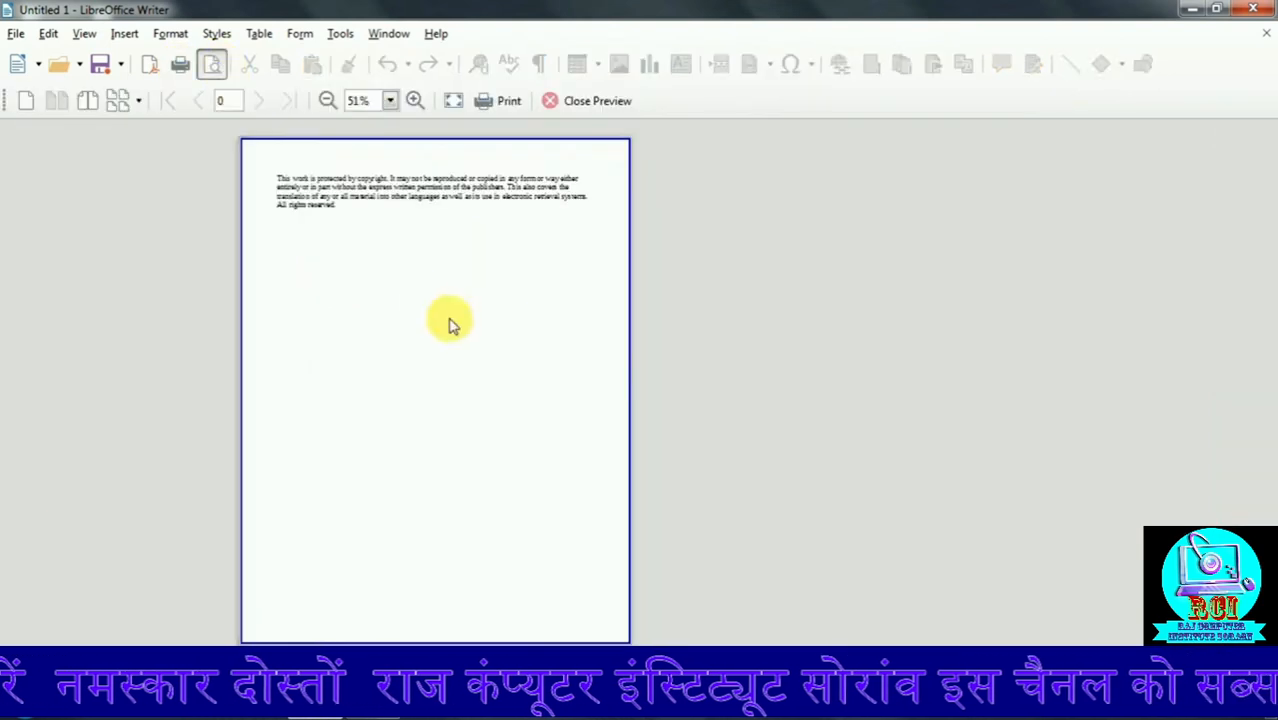
pyautogui.click(415, 100)
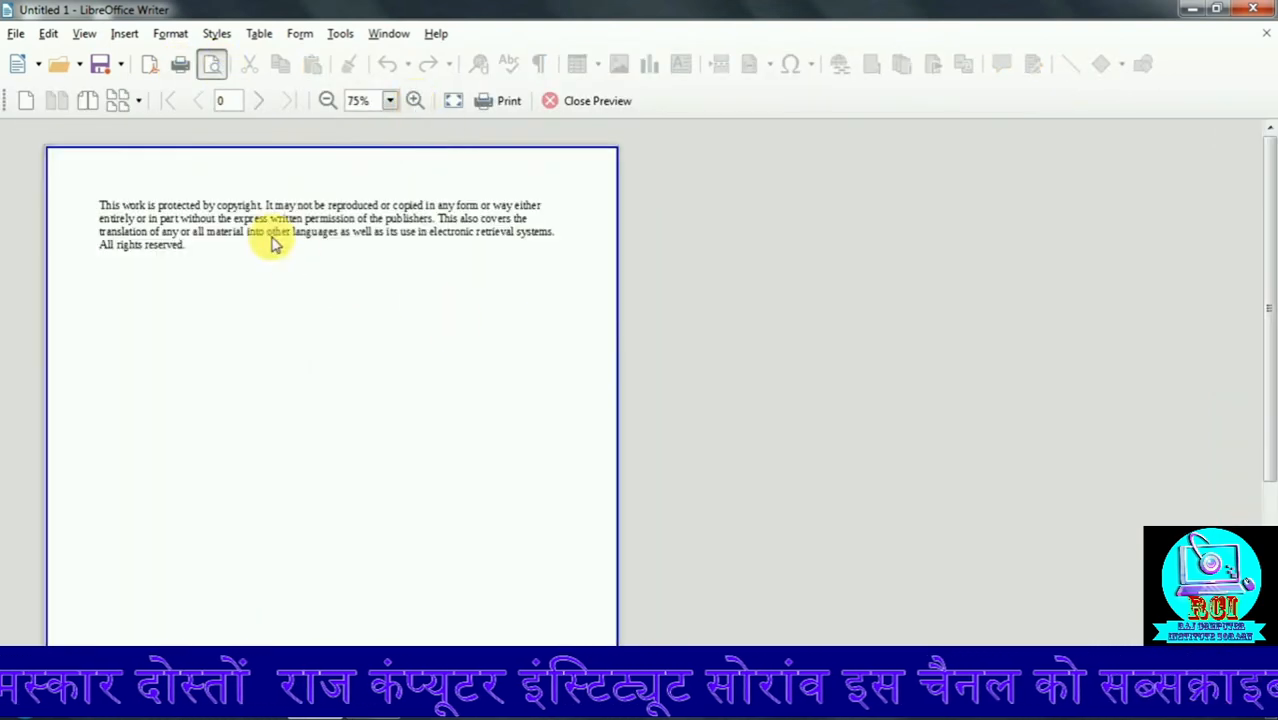
pyautogui.click(413, 100)
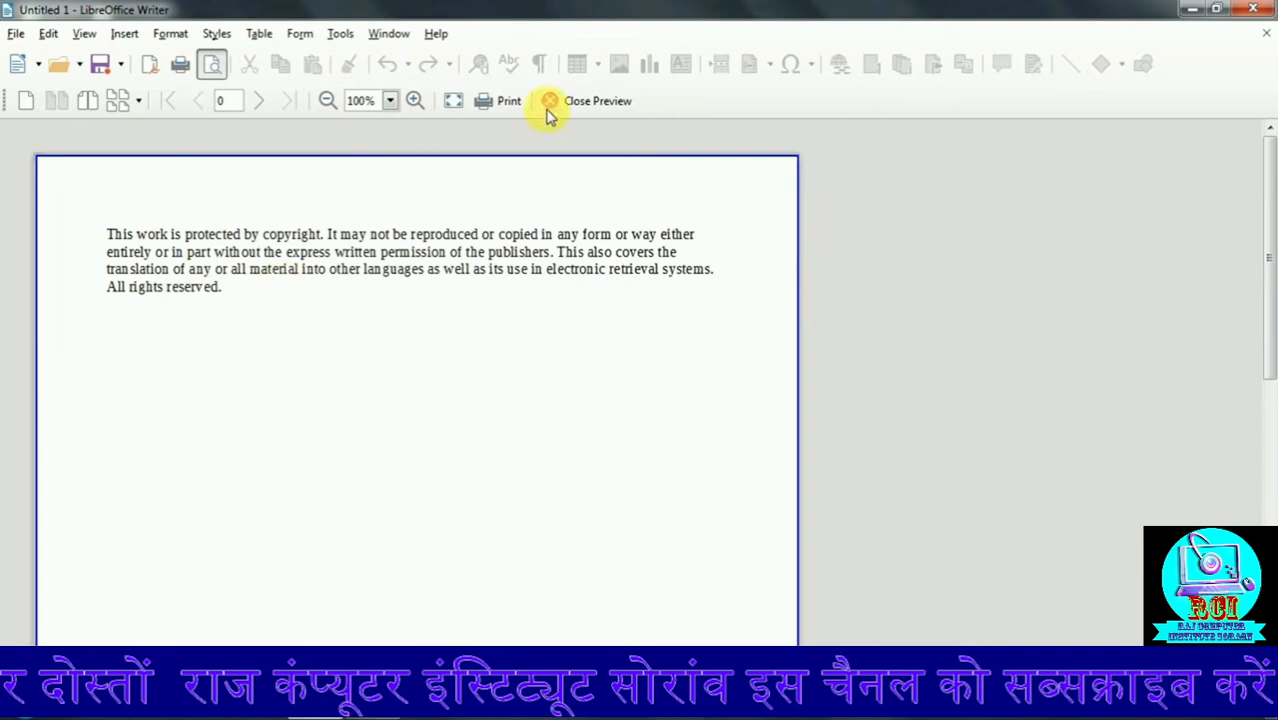
pyautogui.click(590, 101)
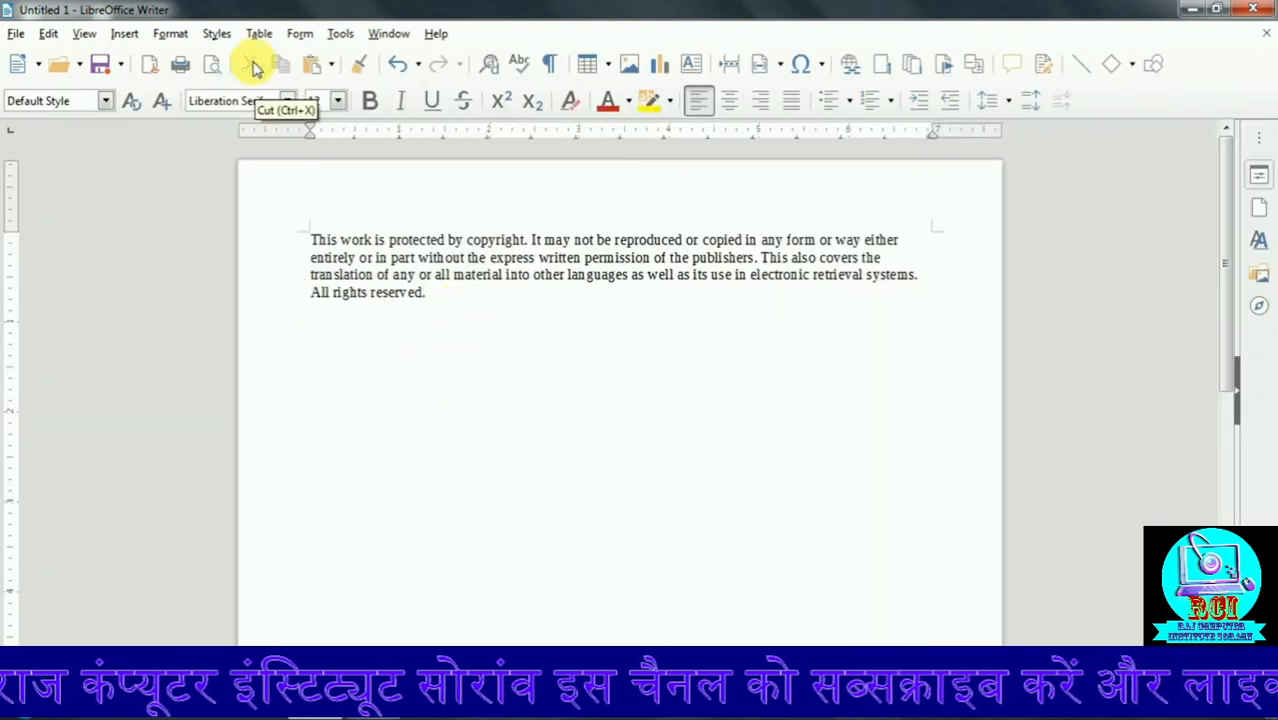
# Step: Cut the text from "or in part without" to "All rights reserved." and paste it at the beginning of the paragraph
pyautogui.moveTo(427, 292); pyautogui.dragTo(372, 262)
pyautogui.hotkey('ctrl', 'c')
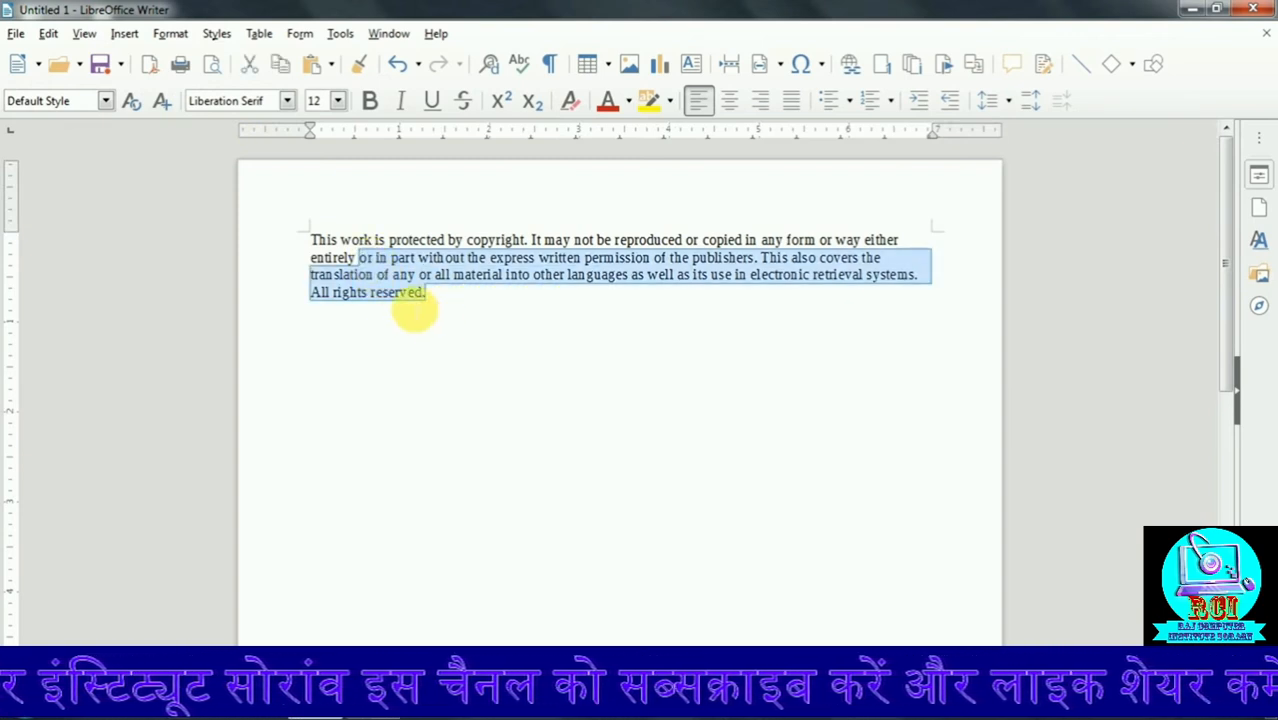
pyautogui.click(252, 70)
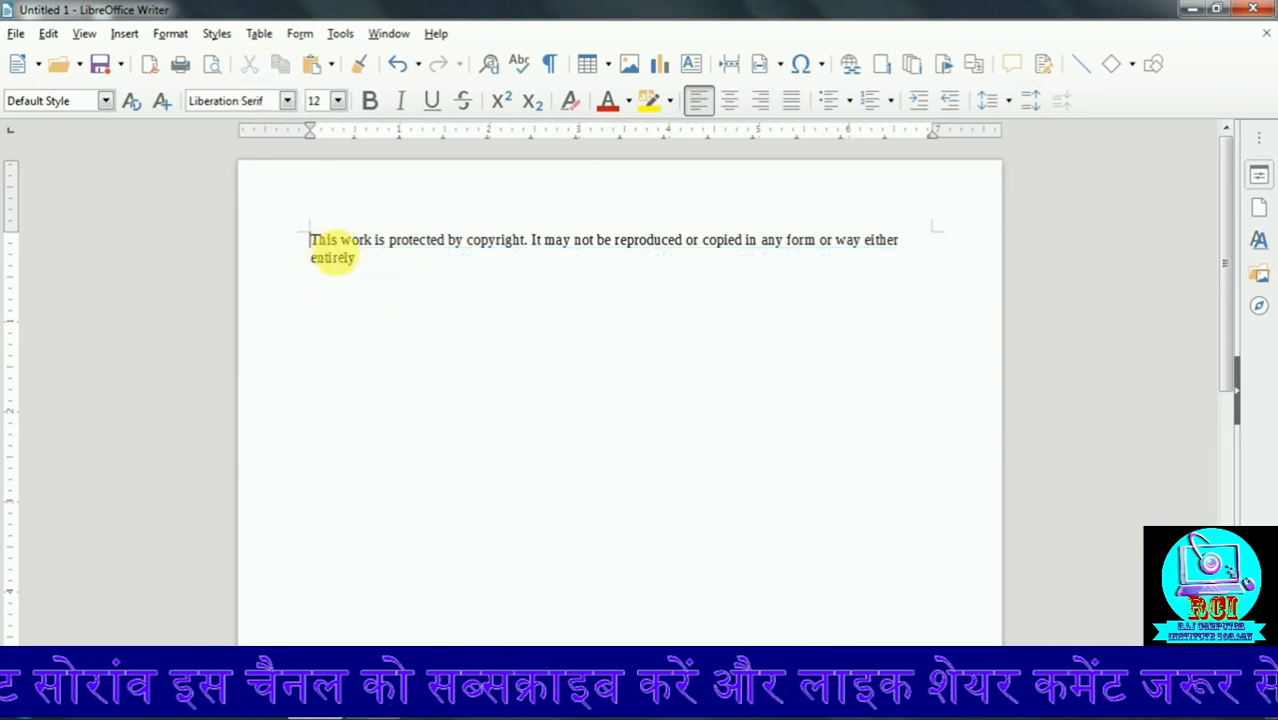
pyautogui.click(312, 68)
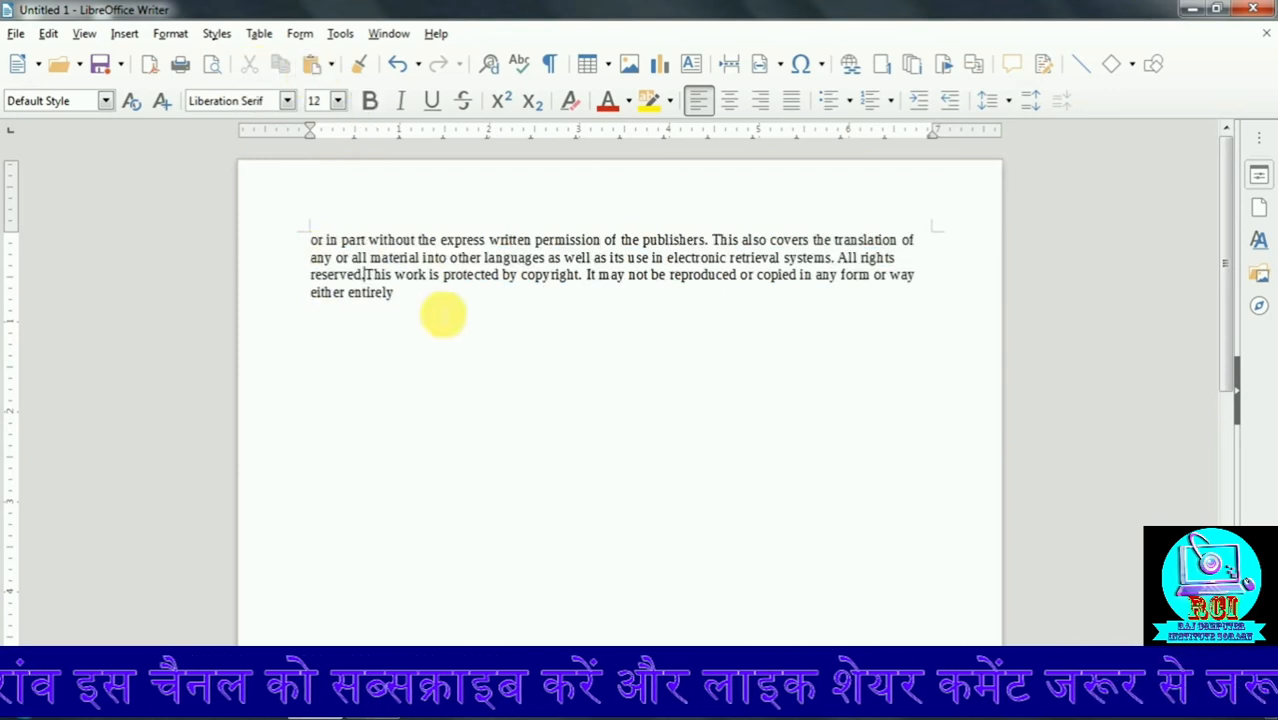
# Step: Copy the text from "This work is protected" to "either entirely", paste it at the paragraph's beginning, and remove the extra space after it
pyautogui.keyDown('shift'); pyautogui.click(388, 292); pyautogui.keyUp('shift')
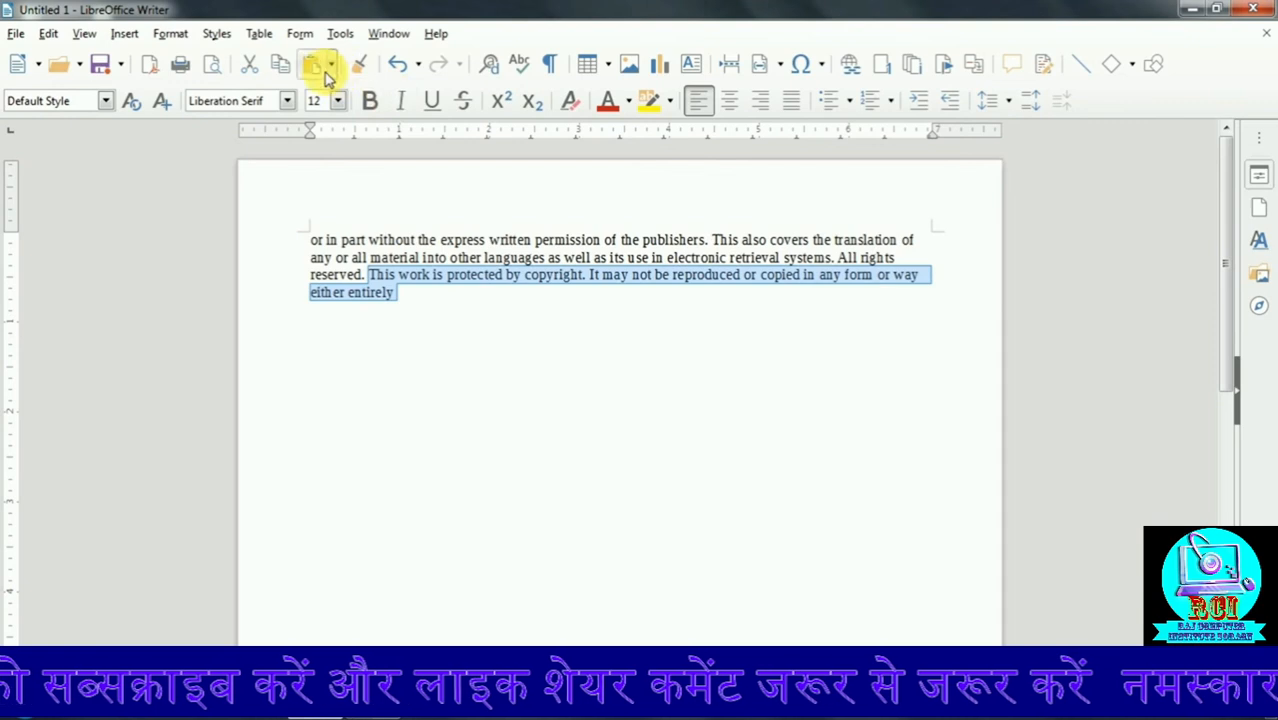
pyautogui.click(285, 68)
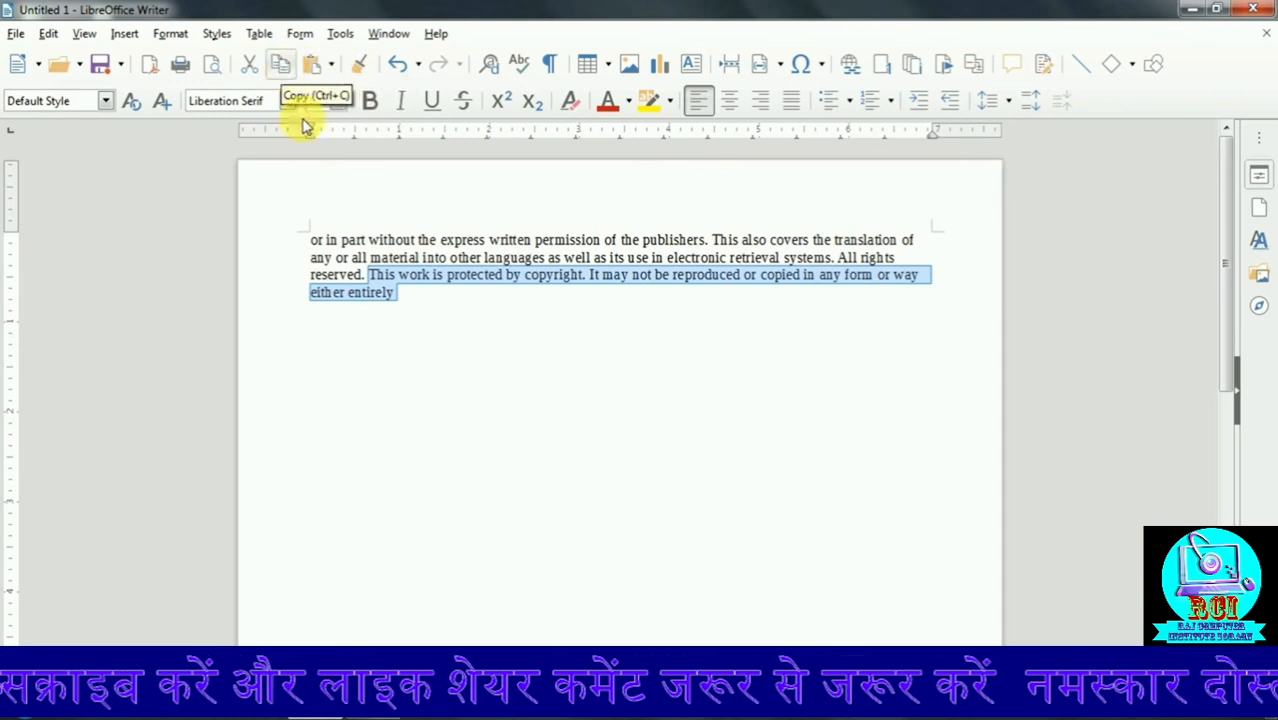
pyautogui.click(310, 241)
pyautogui.hotkey('ctrl', 'v')
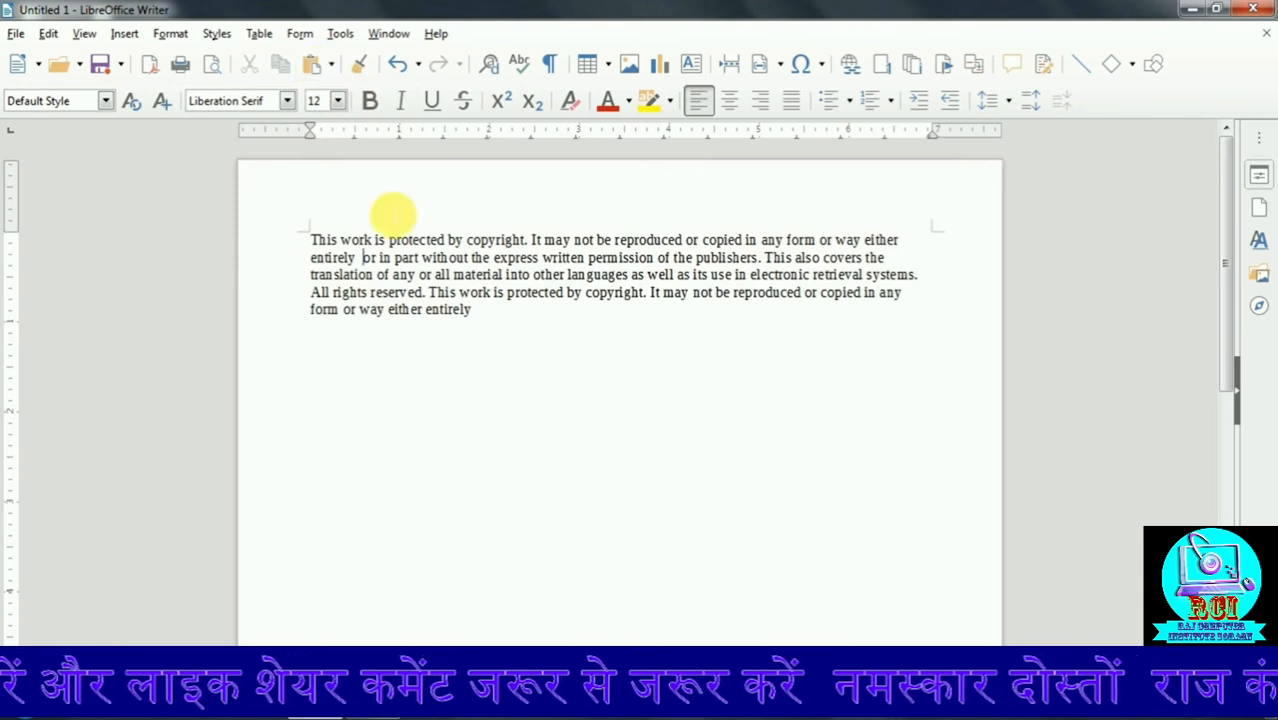
pyautogui.press('BackSpace')
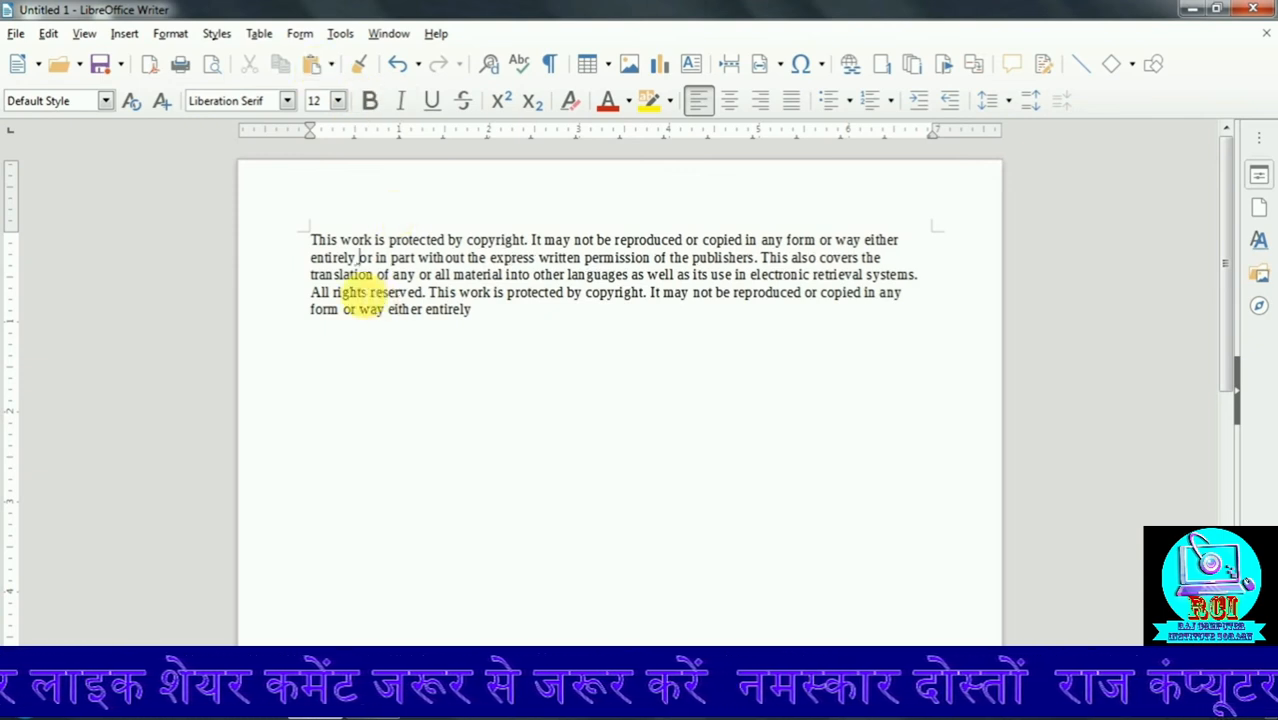
# Step: Place the cursor at the end of the paragraph and list the available paste formats
pyautogui.click(484, 318)
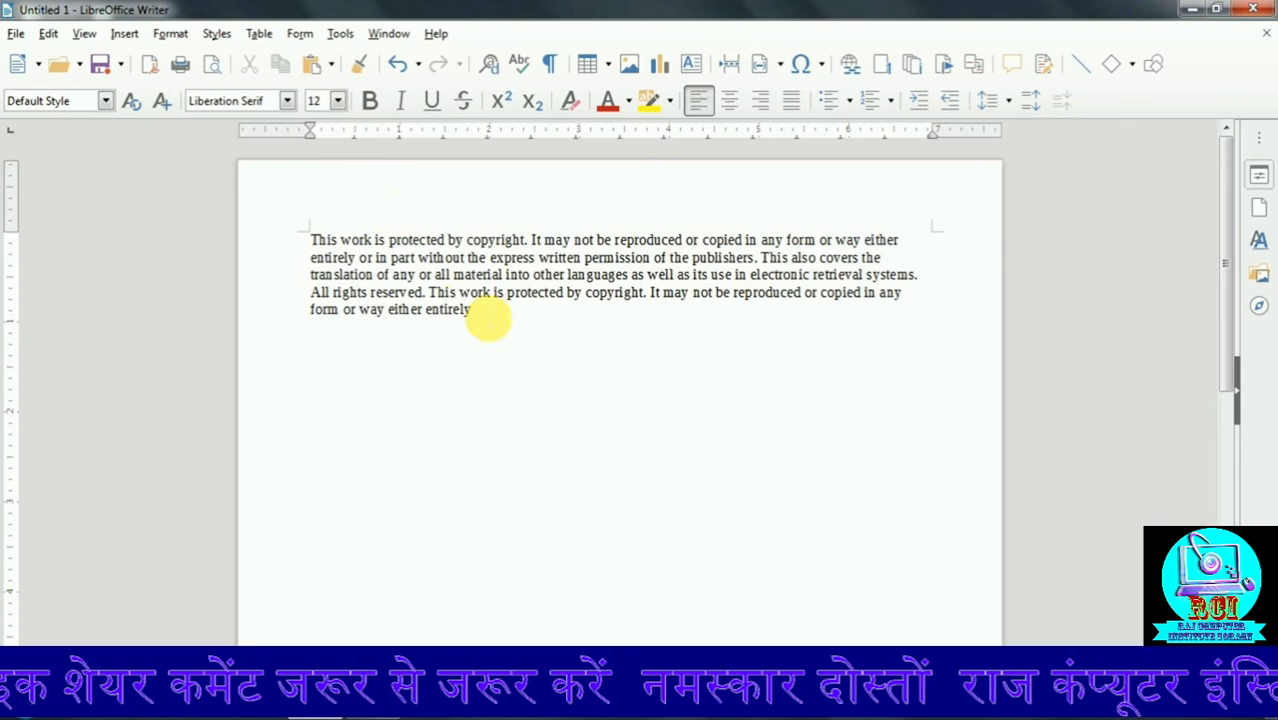
pyautogui.click(331, 66)
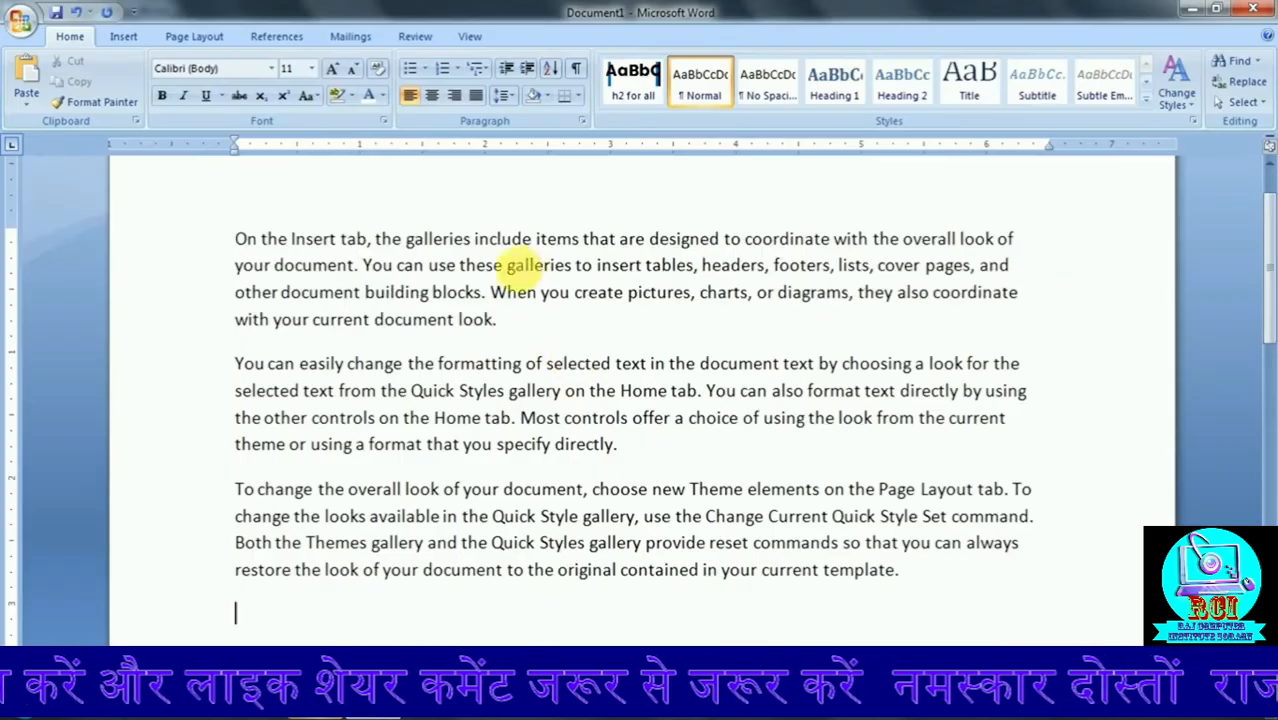
# Step: In Microsoft Word, format the paragraph beginning "On the Insert tab" as 14 pt, red, bold and italic, and copy it
pyautogui.tripleClick(522, 263)
pyautogui.hotkey('ctrl', 'c')
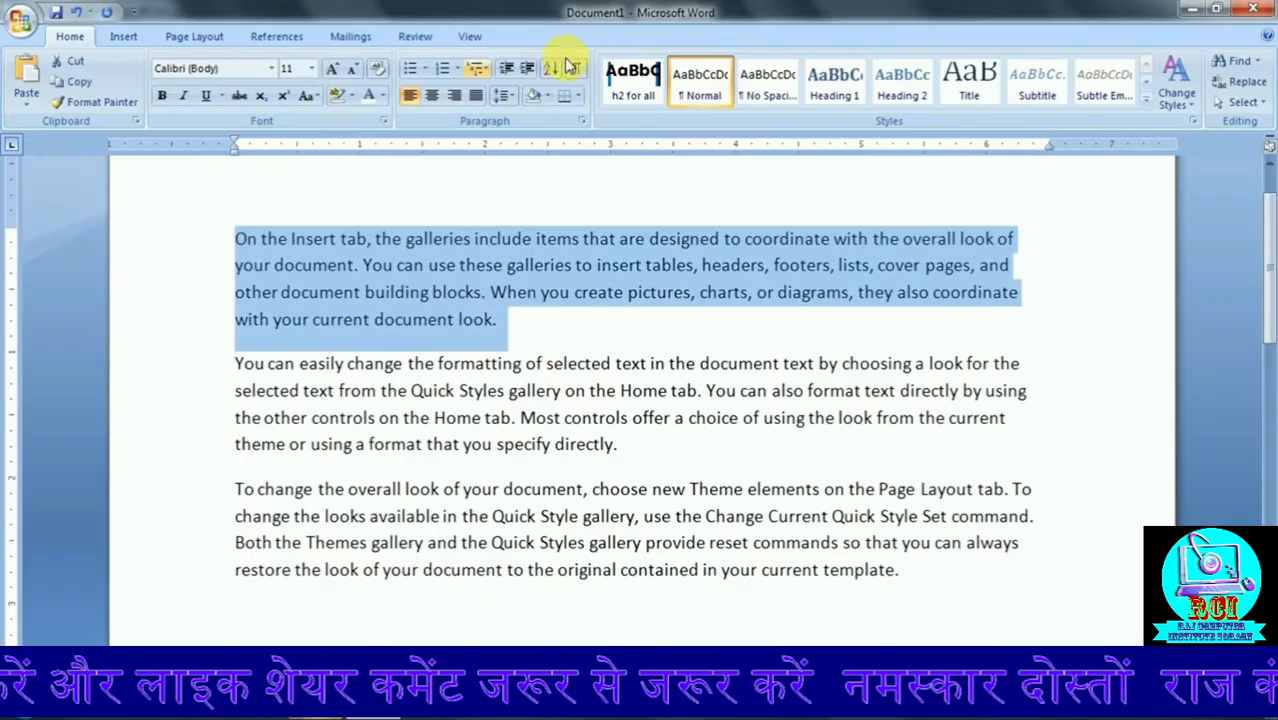
pyautogui.click(332, 69)
pyautogui.click(332, 69)
pyautogui.click(383, 96)
pyautogui.click(381, 253)
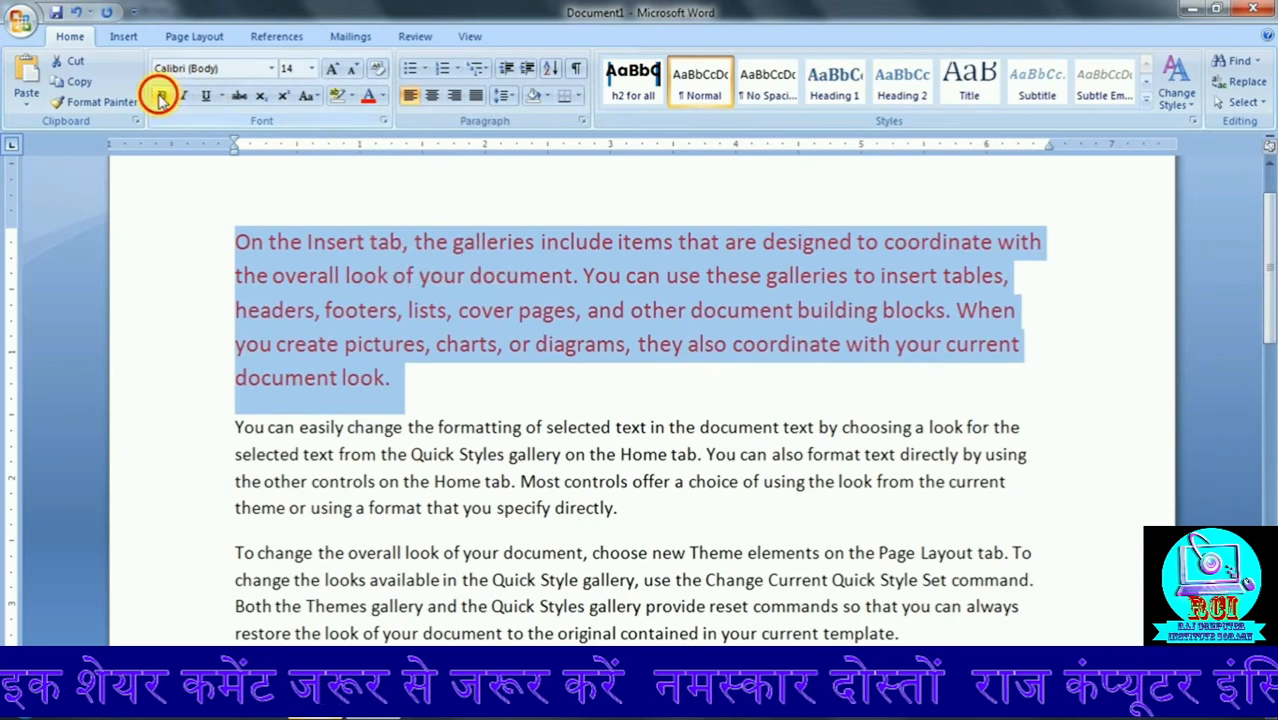
pyautogui.click(160, 96)
pyautogui.click(182, 96)
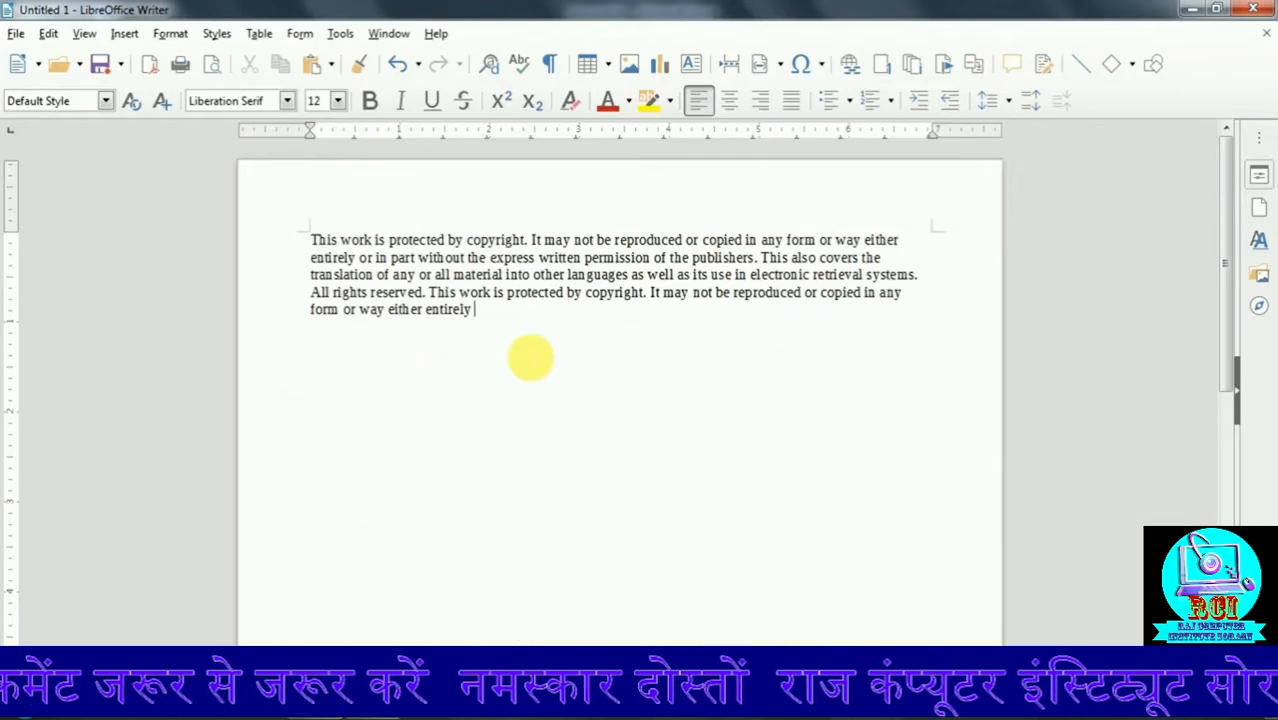
# Step: In LibreOffice Writer, try pasting the copied paragraph below the existing text with its formatting and as unformatted text, undoing each paste
pyautogui.click(312, 64)
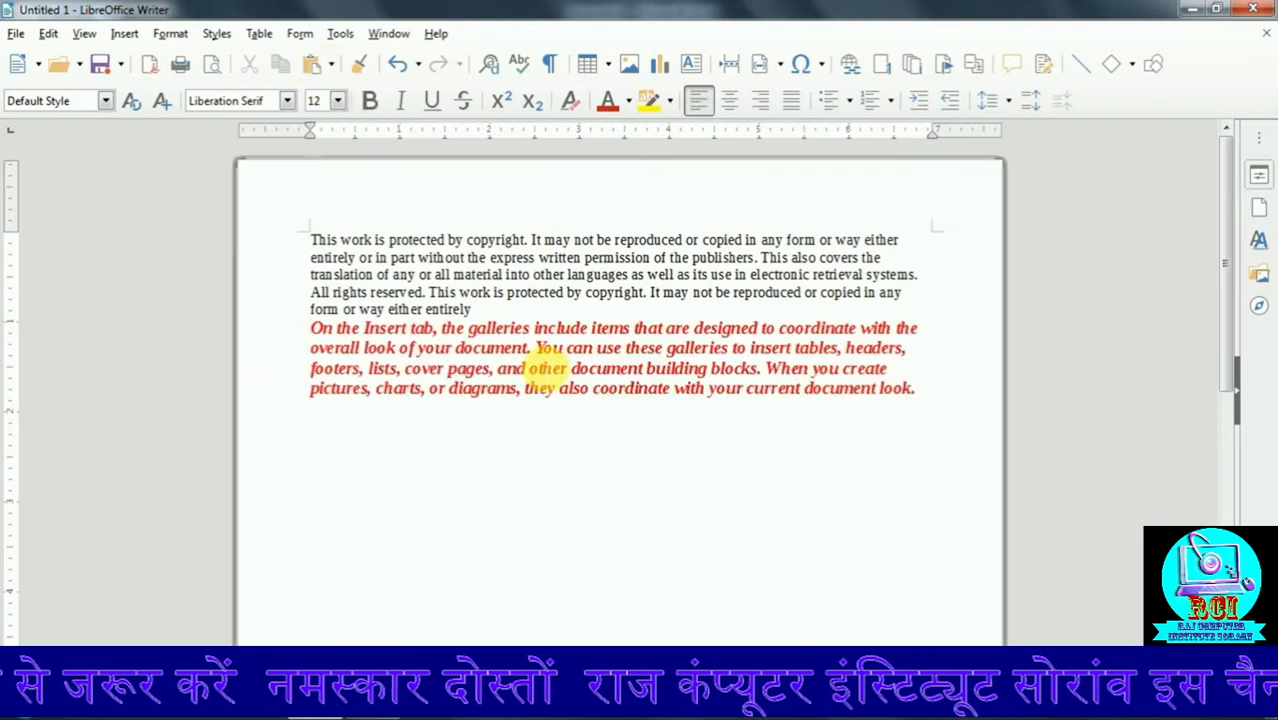
pyautogui.hotkey('ctrl', 'z')
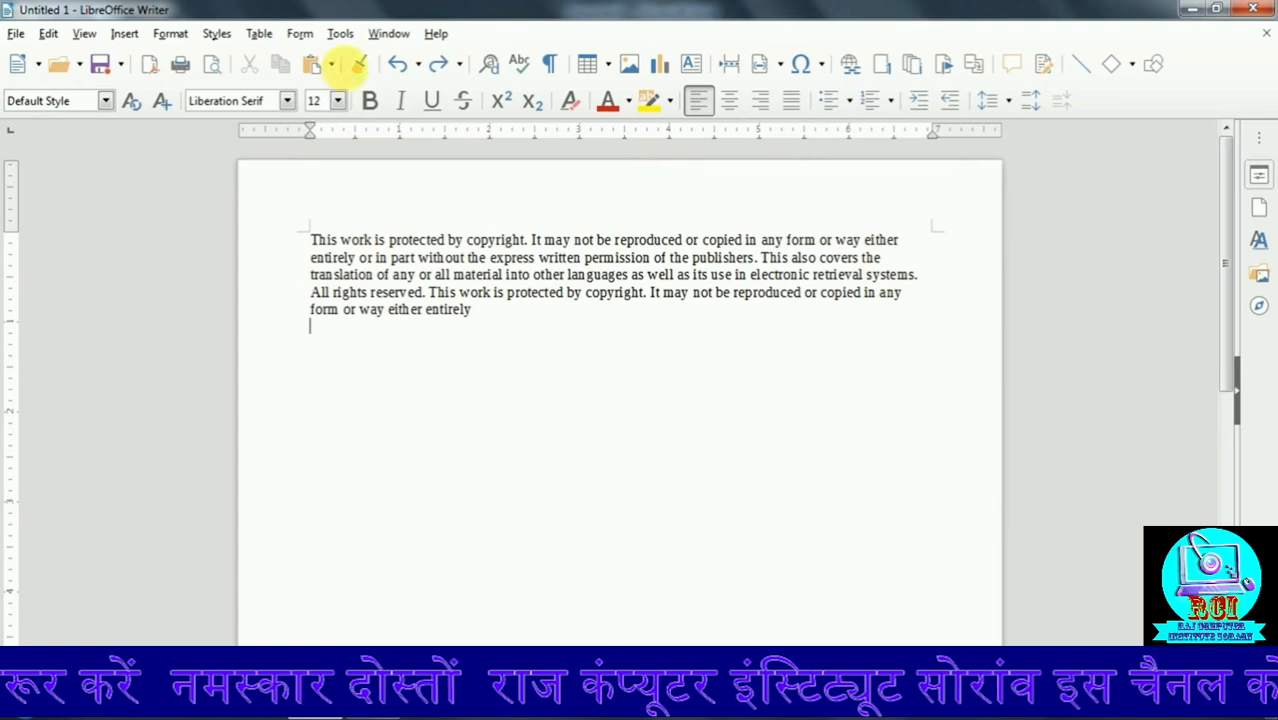
pyautogui.click(331, 65)
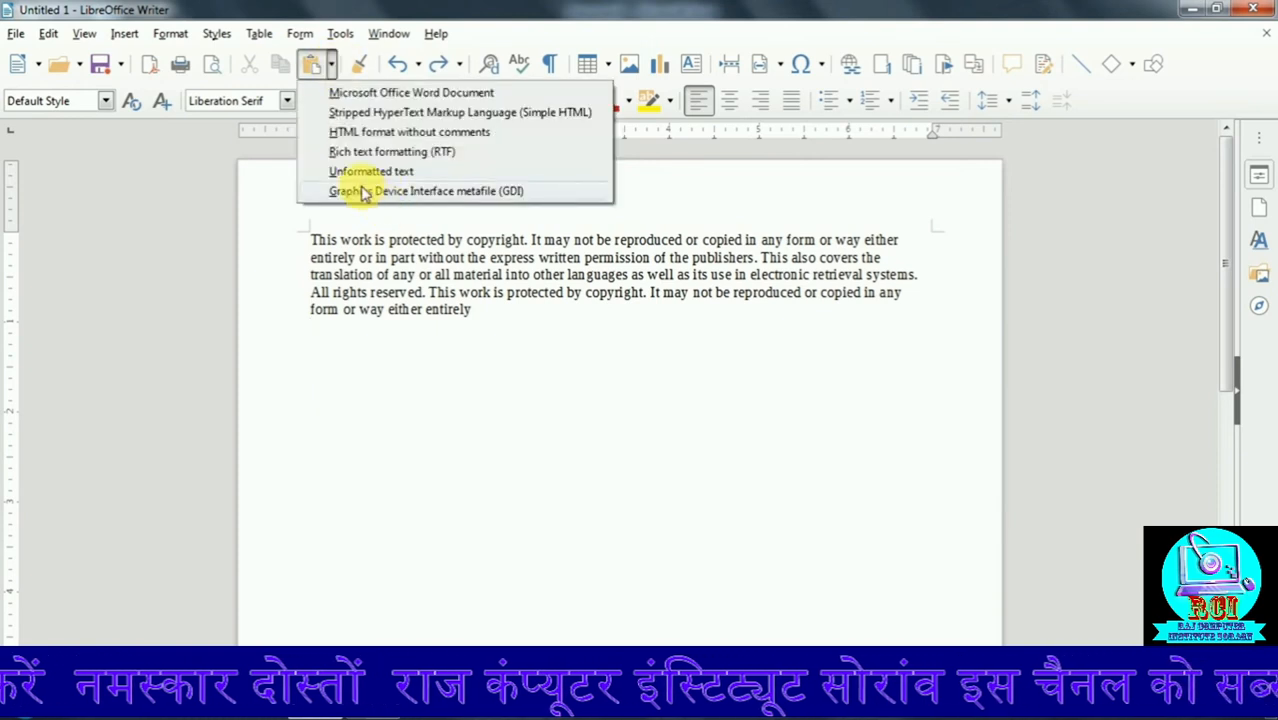
pyautogui.click(384, 172)
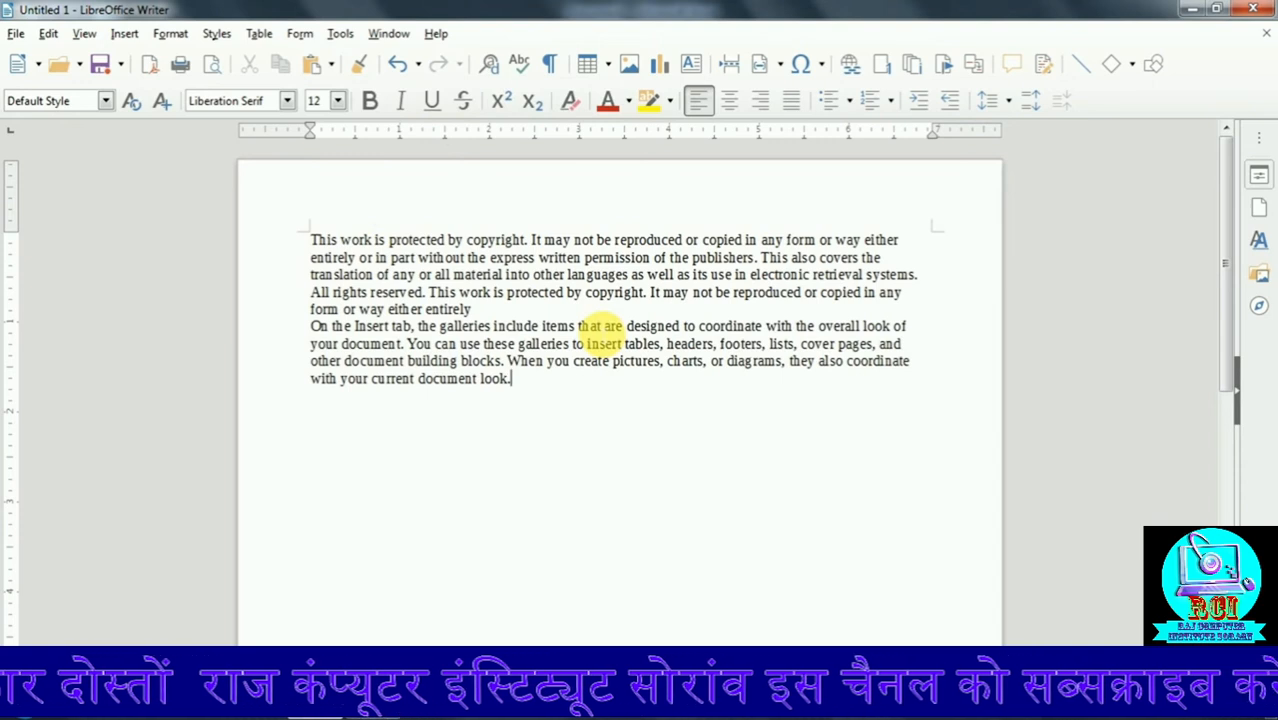
pyautogui.hotkey('ctrl', 'z')
# Step: Try pasting the copied paragraph as a Graphics Device Interface metafile (GDI), move the picture slightly lower, and undo both changes
pyautogui.click(331, 65)
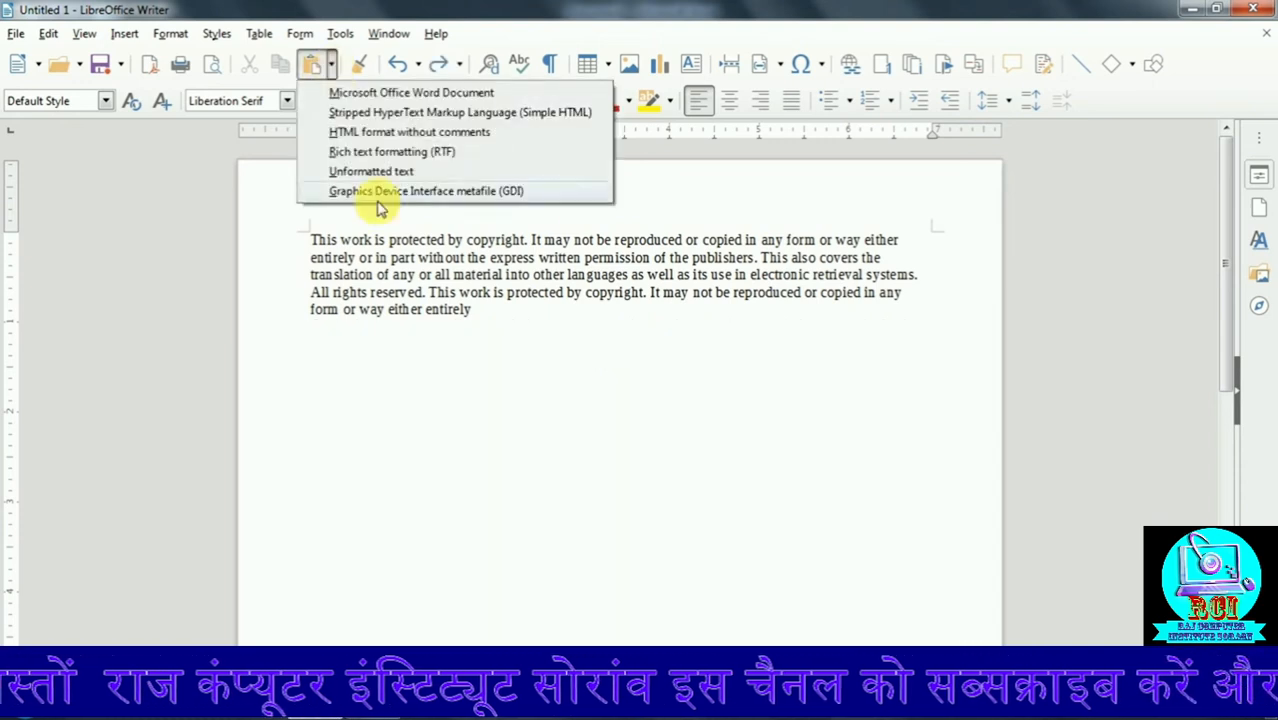
pyautogui.click(511, 191)
pyautogui.moveTo(795, 386); pyautogui.dragTo(808, 418)
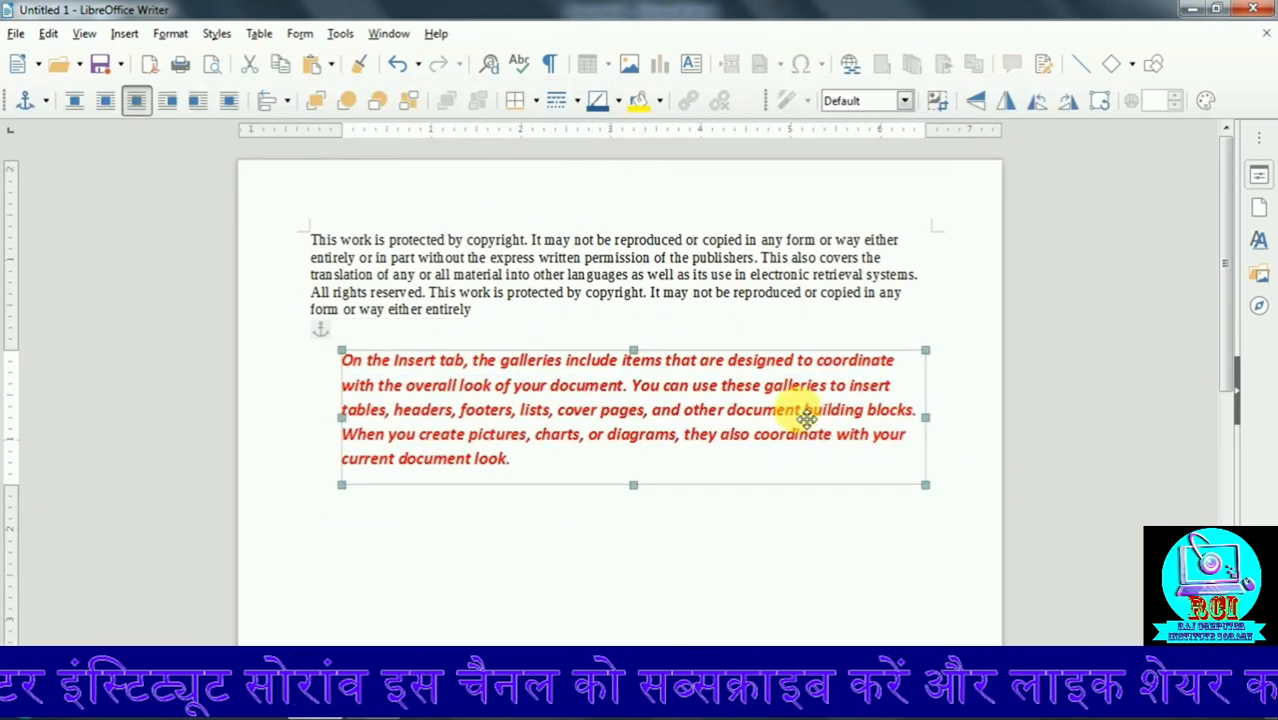
pyautogui.hotkey('ctrl', 'z')
pyautogui.hotkey('ctrl', 'z')
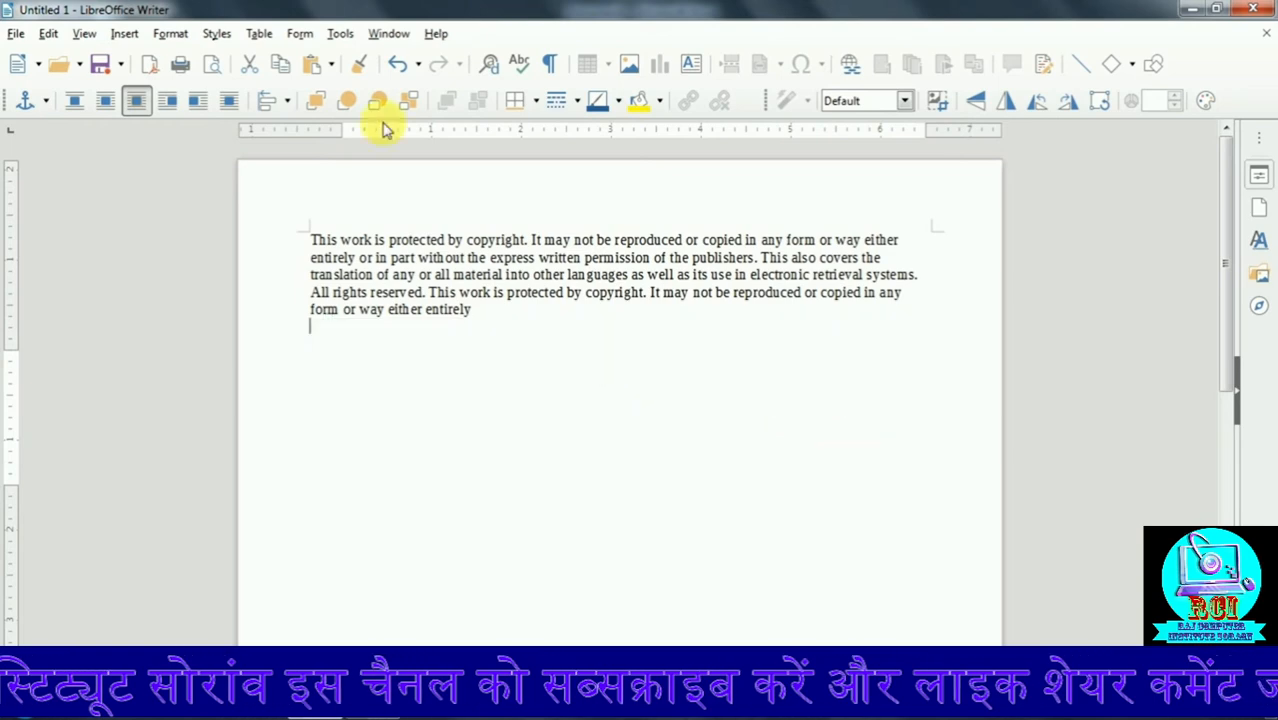
# Step: Try pasting the copied paragraph as HTML format without comments and as Rich text formatting (RTF), undoing each paste
pyautogui.click(335, 64)
pyautogui.click(415, 131)
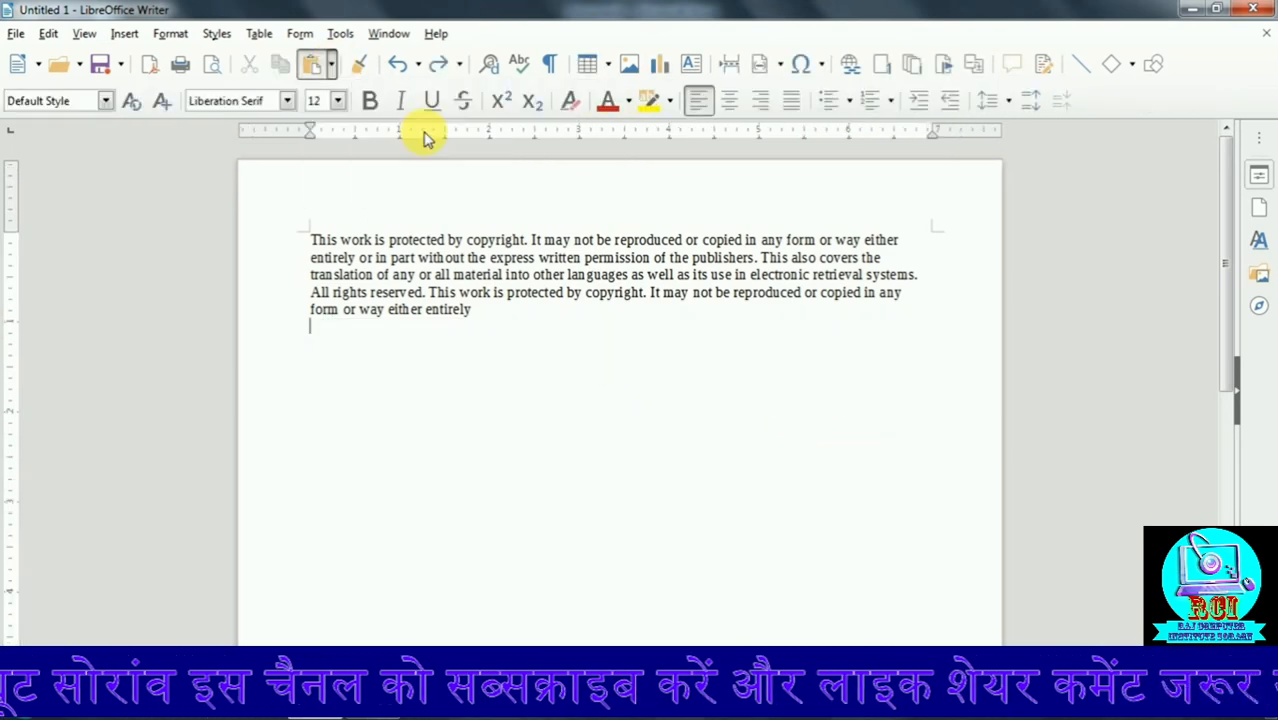
pyautogui.hotkey('ctrl', 'z')
pyautogui.click(331, 64)
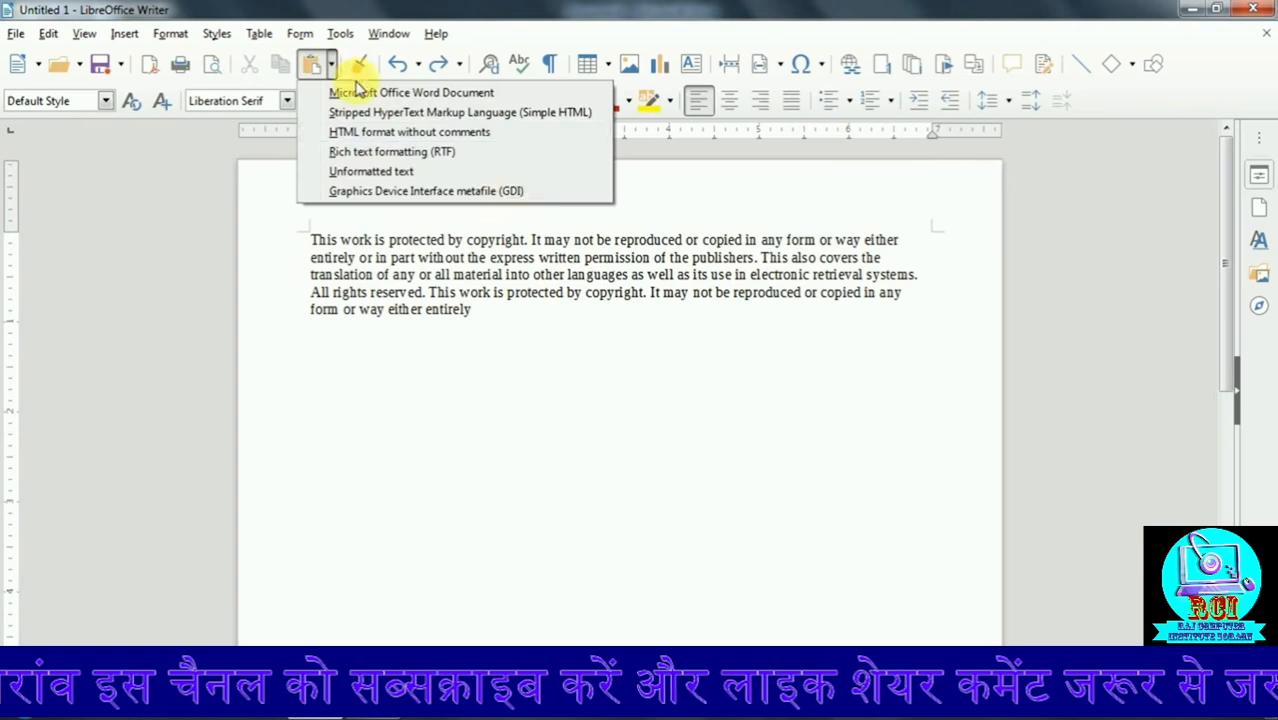
pyautogui.click(432, 151)
pyautogui.hotkey('ctrl', 'z')
# Step: Paste the copied paragraph as unformatted text and make it bold in Dark Red 2
pyautogui.click(331, 64)
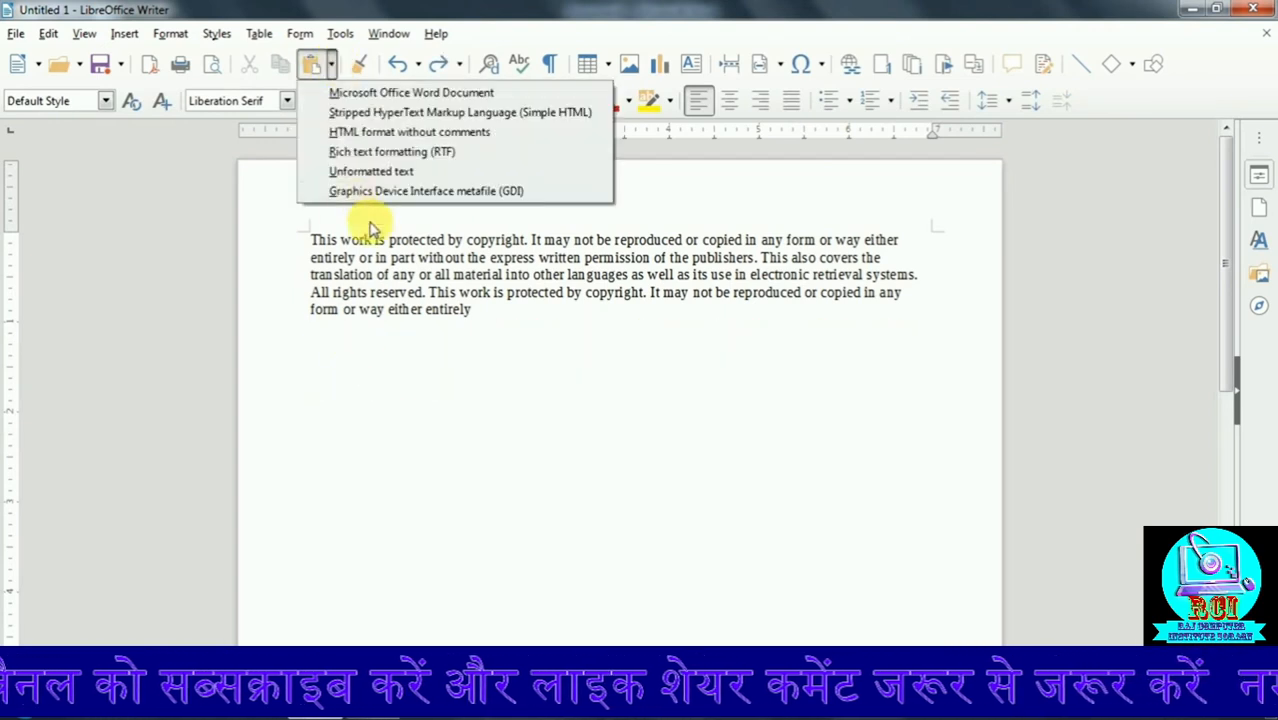
pyautogui.click(347, 171)
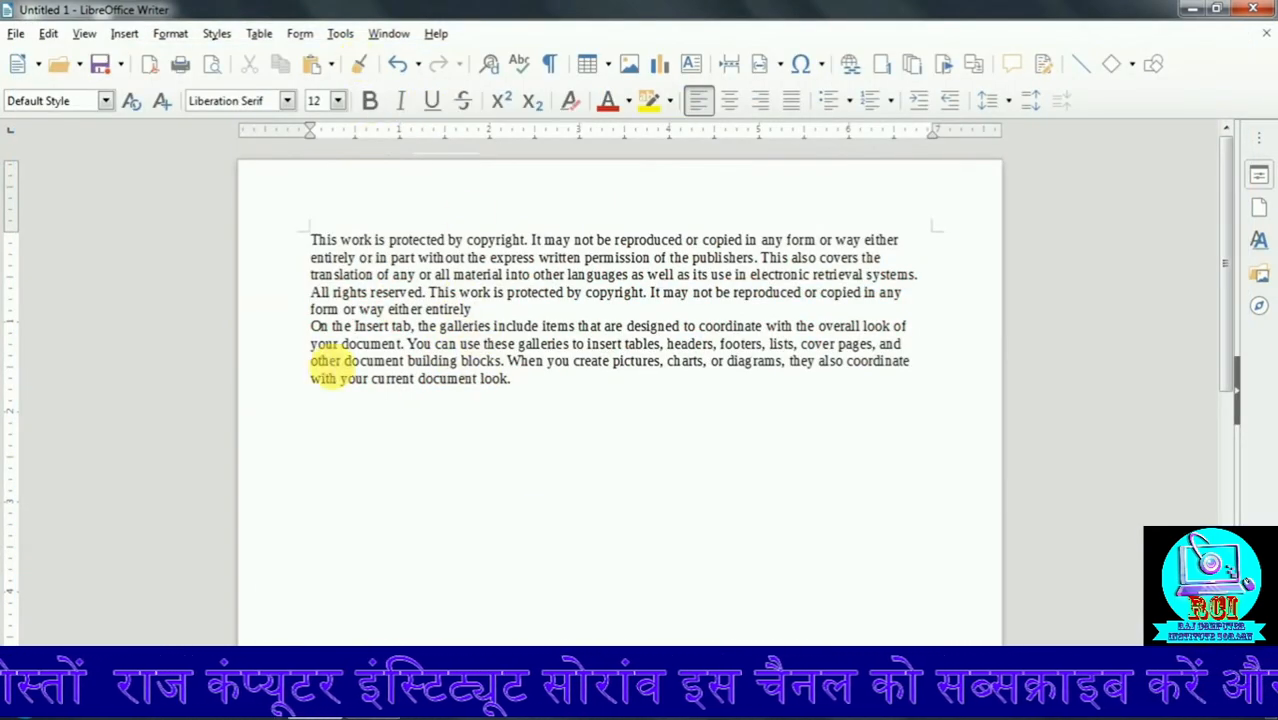
pyautogui.moveTo(310, 328); pyautogui.dragTo(512, 380)
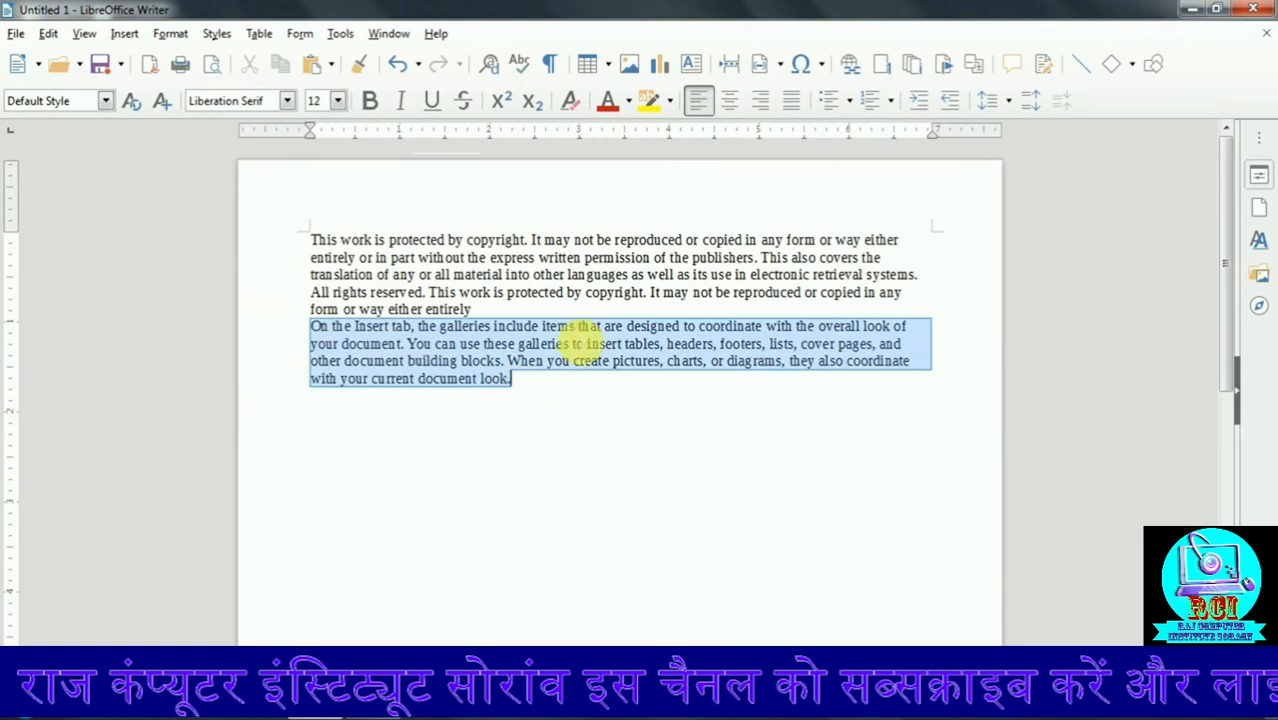
pyautogui.click(607, 101)
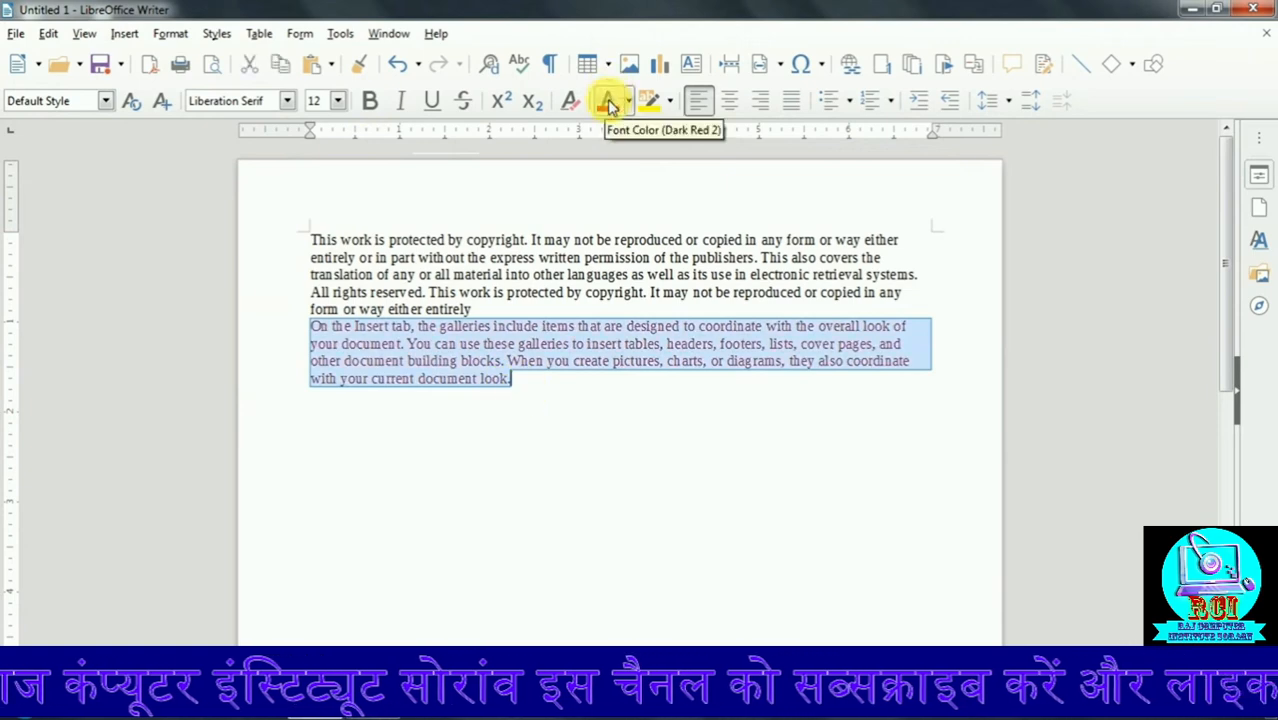
pyautogui.click(369, 103)
# Step: Set the pasted paragraph's font to Lie to Me and its size to 14 pt
pyautogui.click(287, 100)
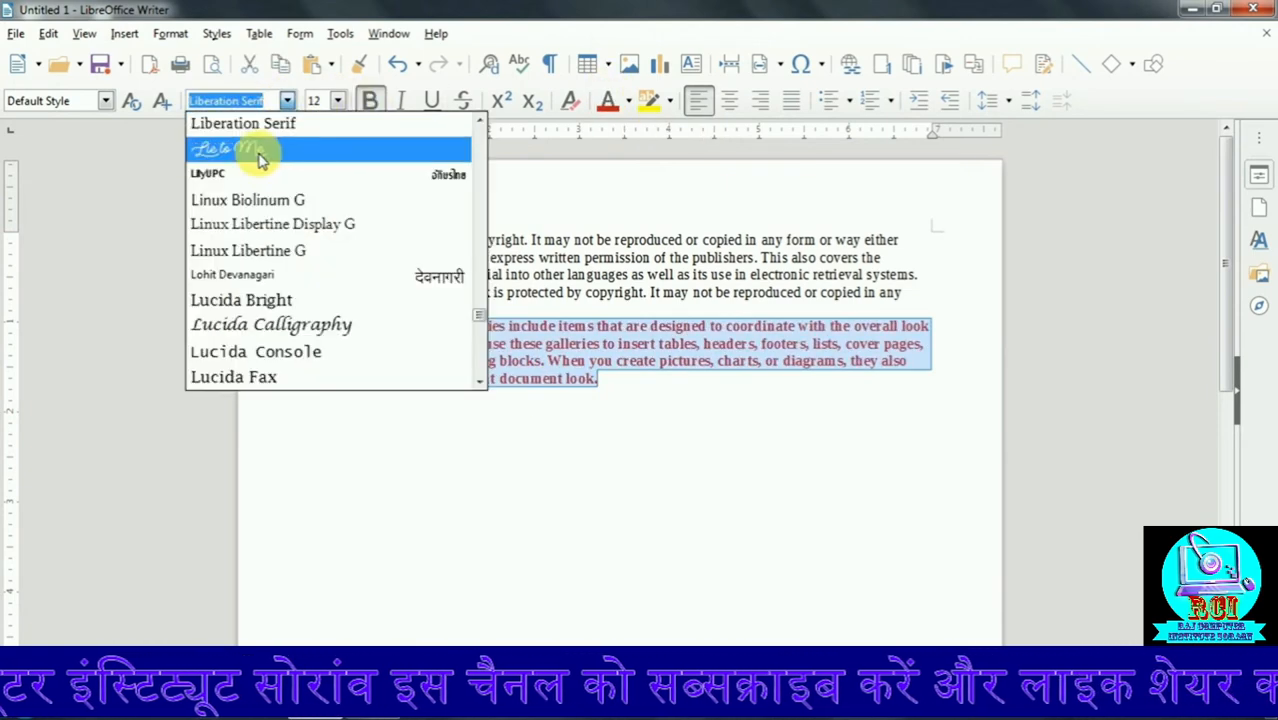
pyautogui.click(258, 160)
pyautogui.click(338, 101)
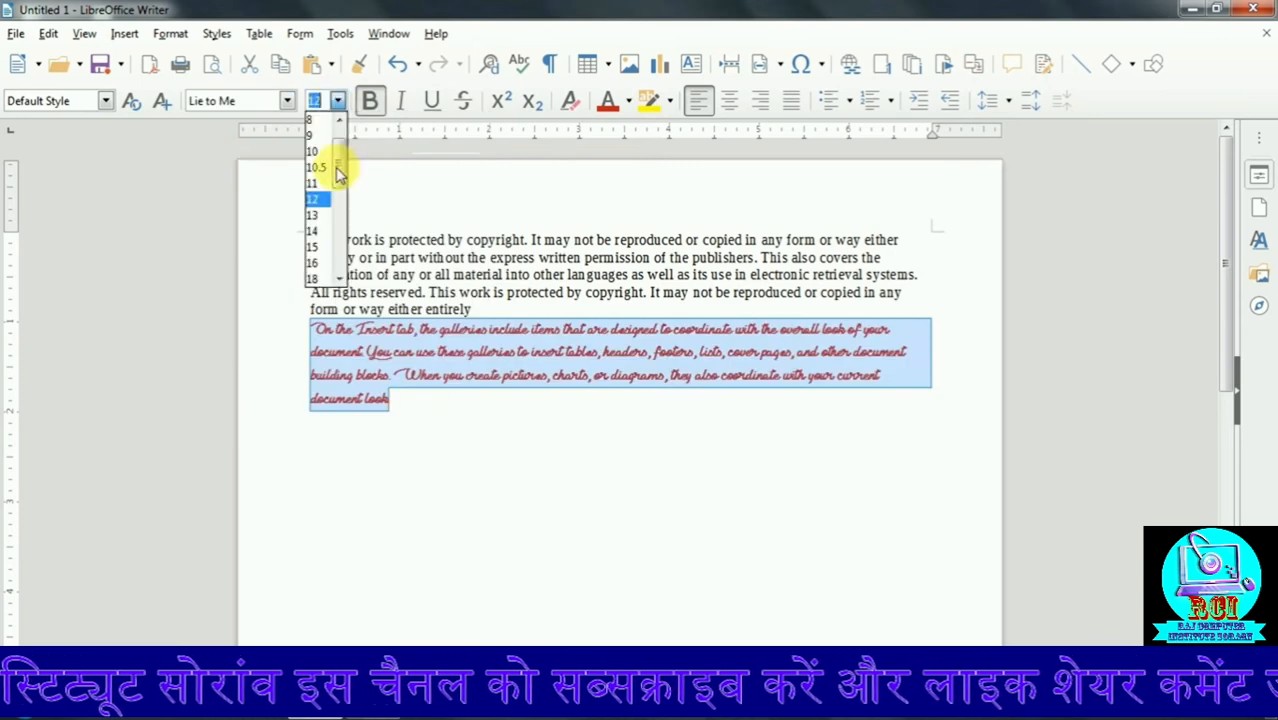
pyautogui.click(313, 231)
pyautogui.click(679, 432)
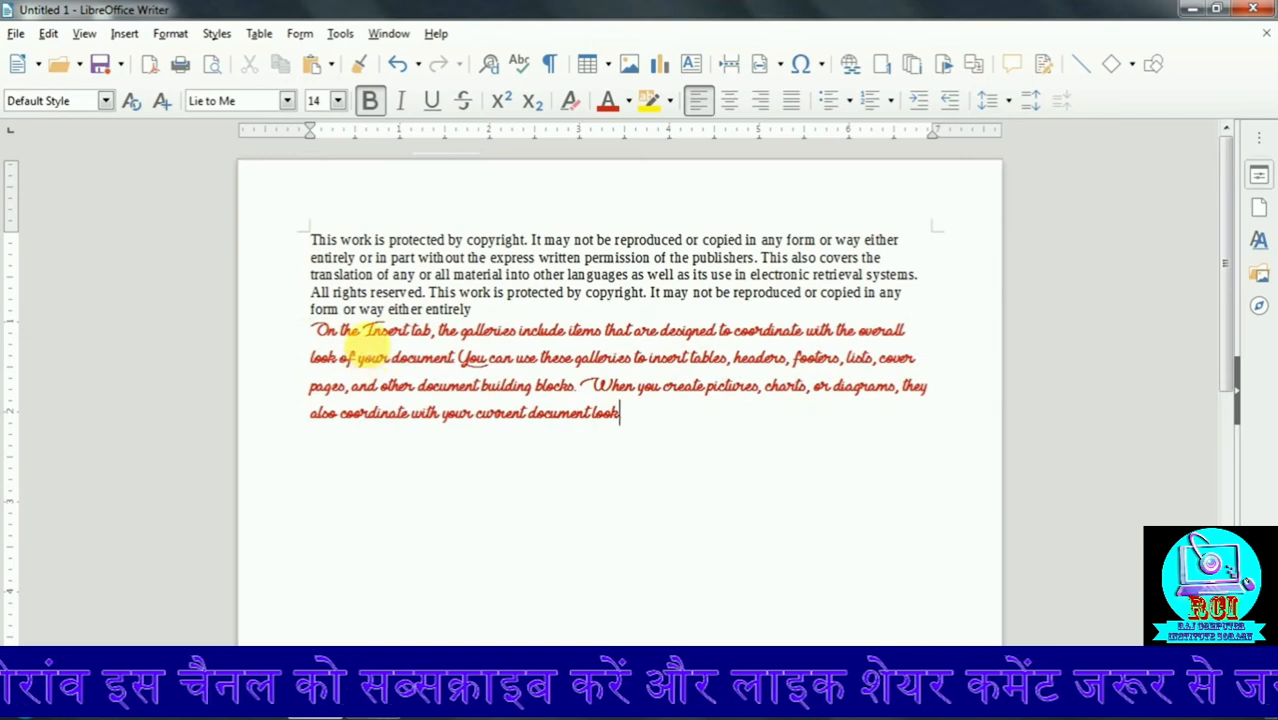
# Step: Split the copyright paragraph before "This also covers", leaving one blank line between the two parts
pyautogui.moveTo(311, 240); pyautogui.dragTo(541, 243)
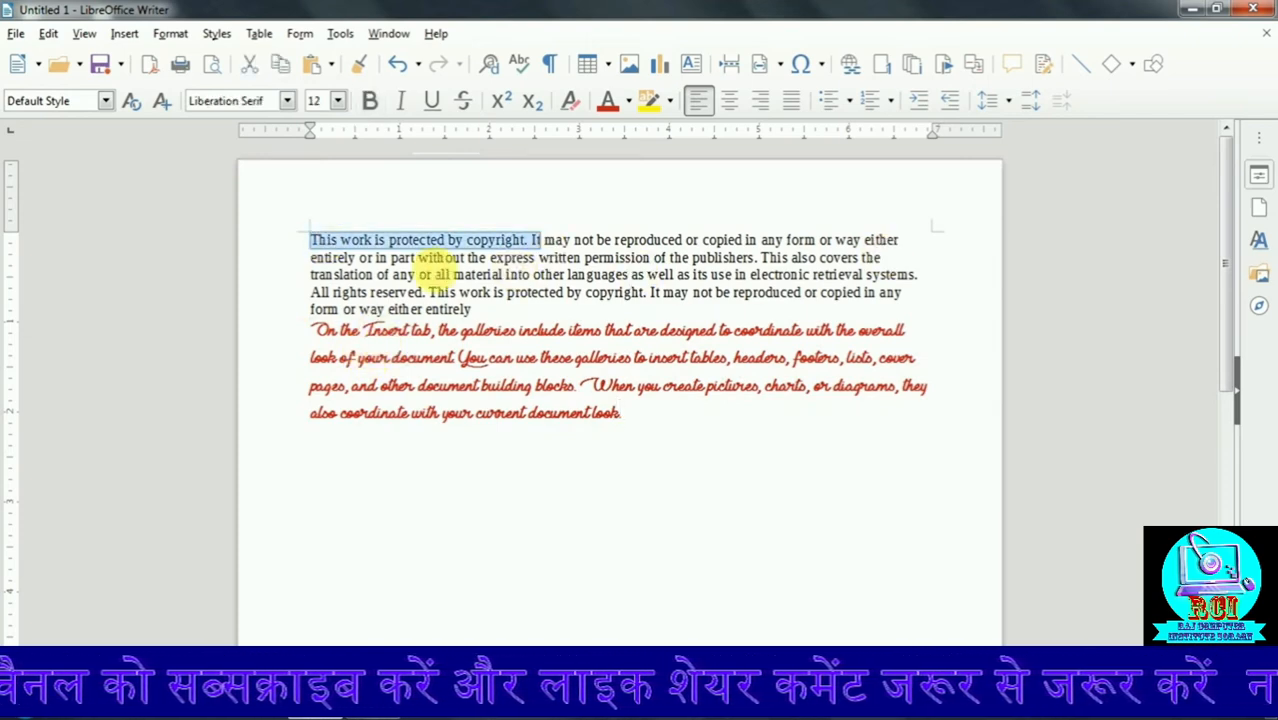
pyautogui.click(760, 257)
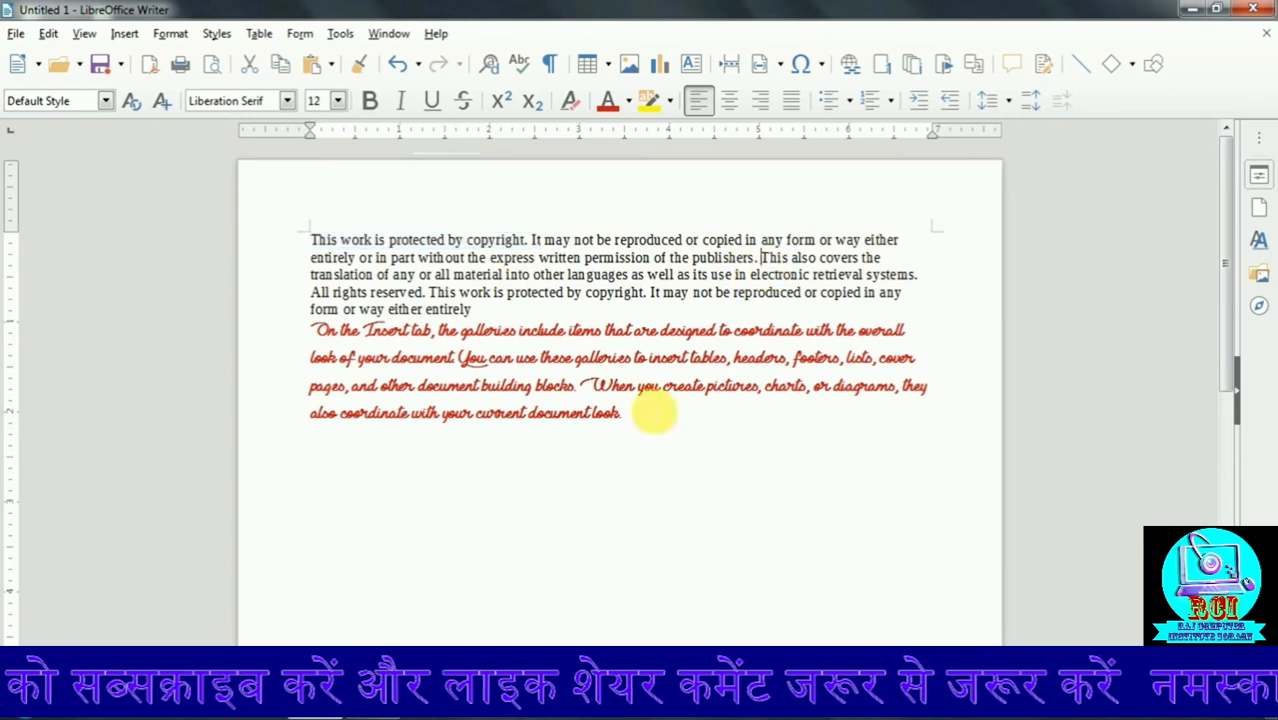
pyautogui.press('Return')
pyautogui.press('Return')
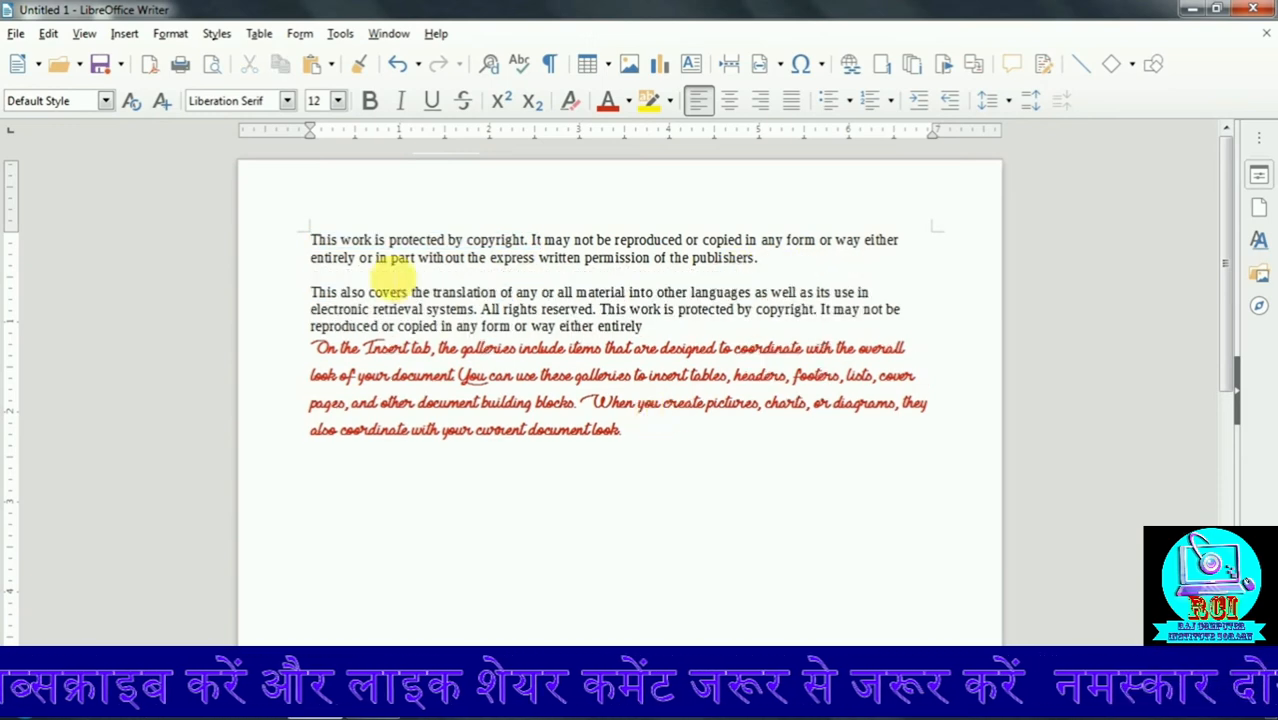
pyautogui.moveTo(310, 243); pyautogui.dragTo(770, 262)
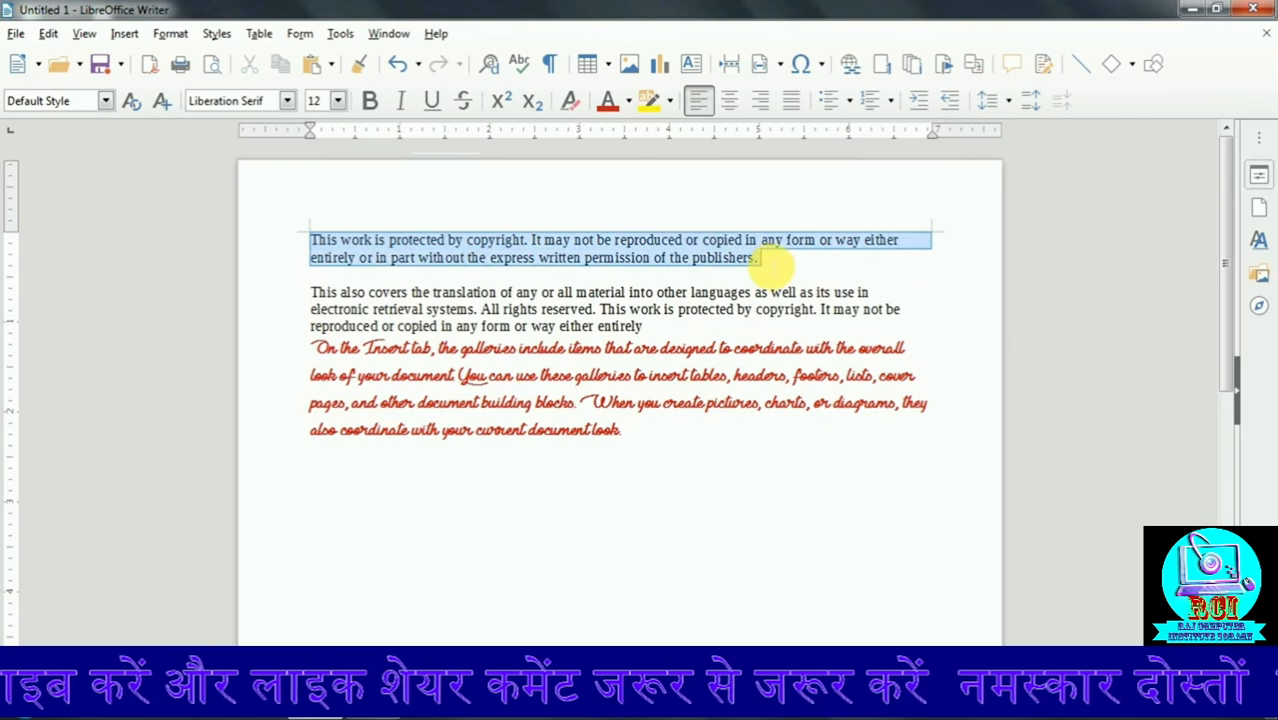
pyautogui.click(685, 405)
pyautogui.click(666, 441)
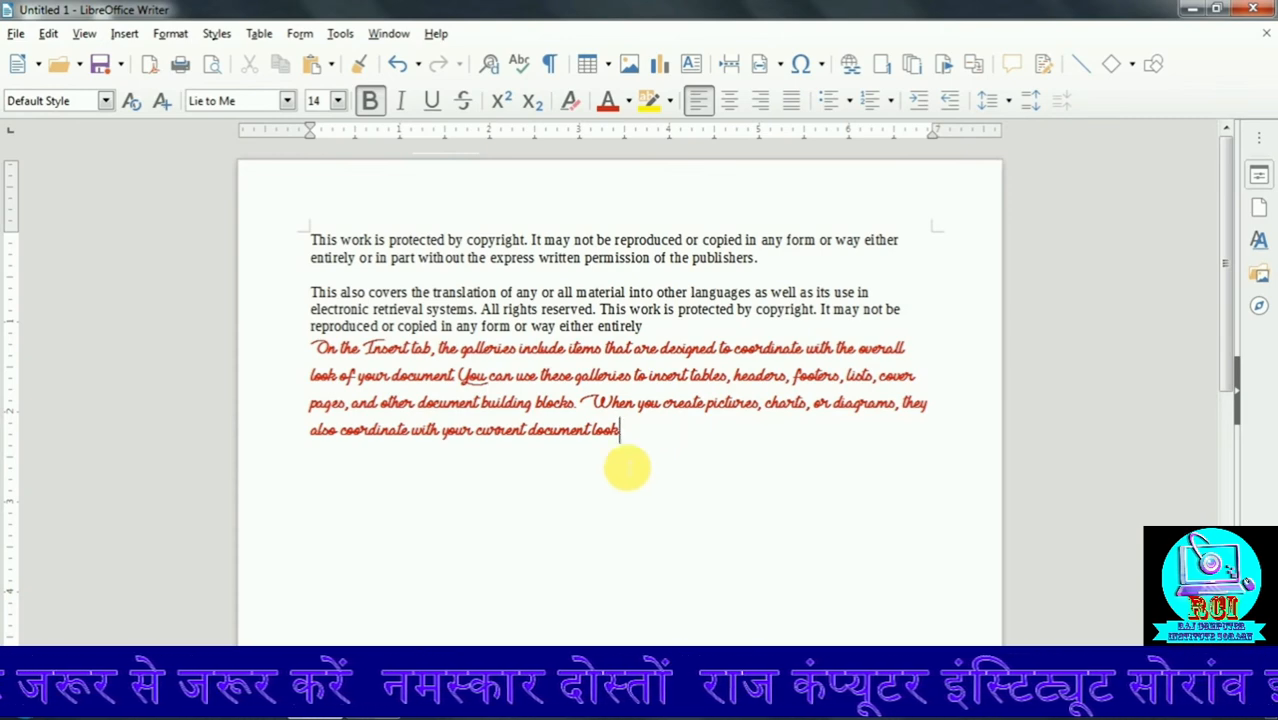
pyautogui.moveTo(630, 432); pyautogui.dragTo(305, 365)
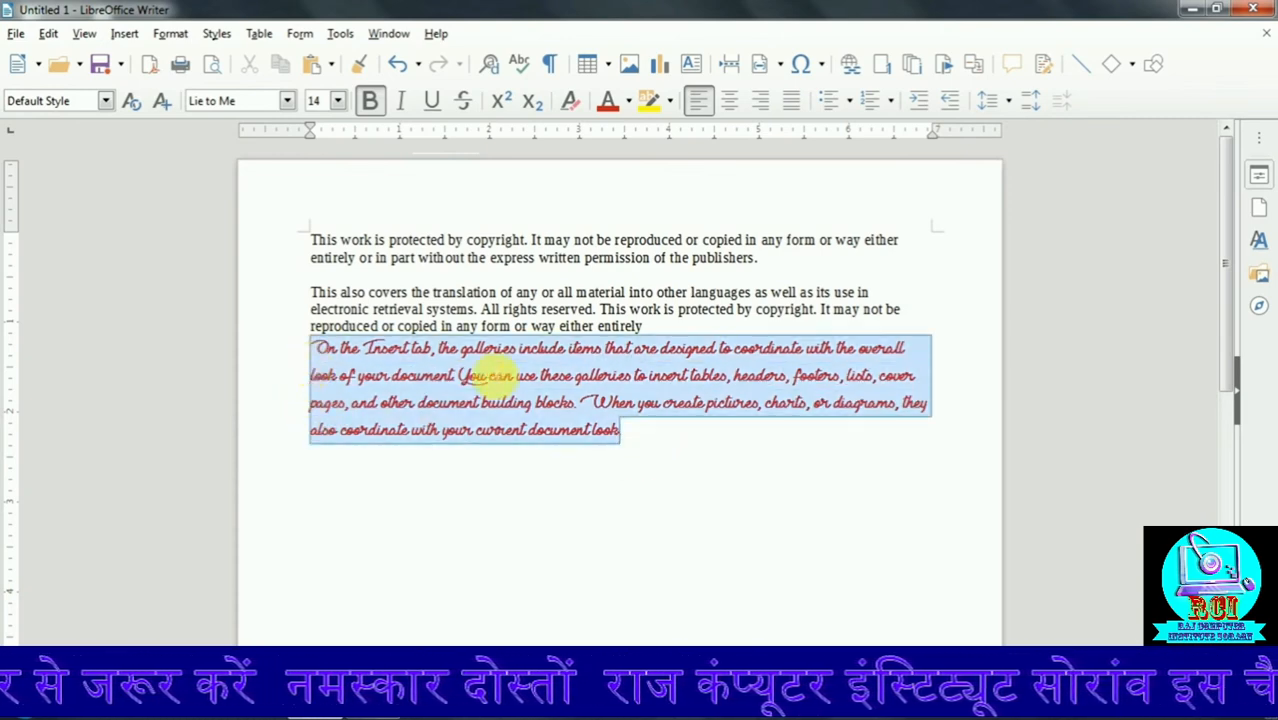
pyautogui.click(505, 375)
# Step: Clone the formatting of the word "Insert" in the red paragraph onto the first copyright paragraph
pyautogui.doubleClick(385, 348)
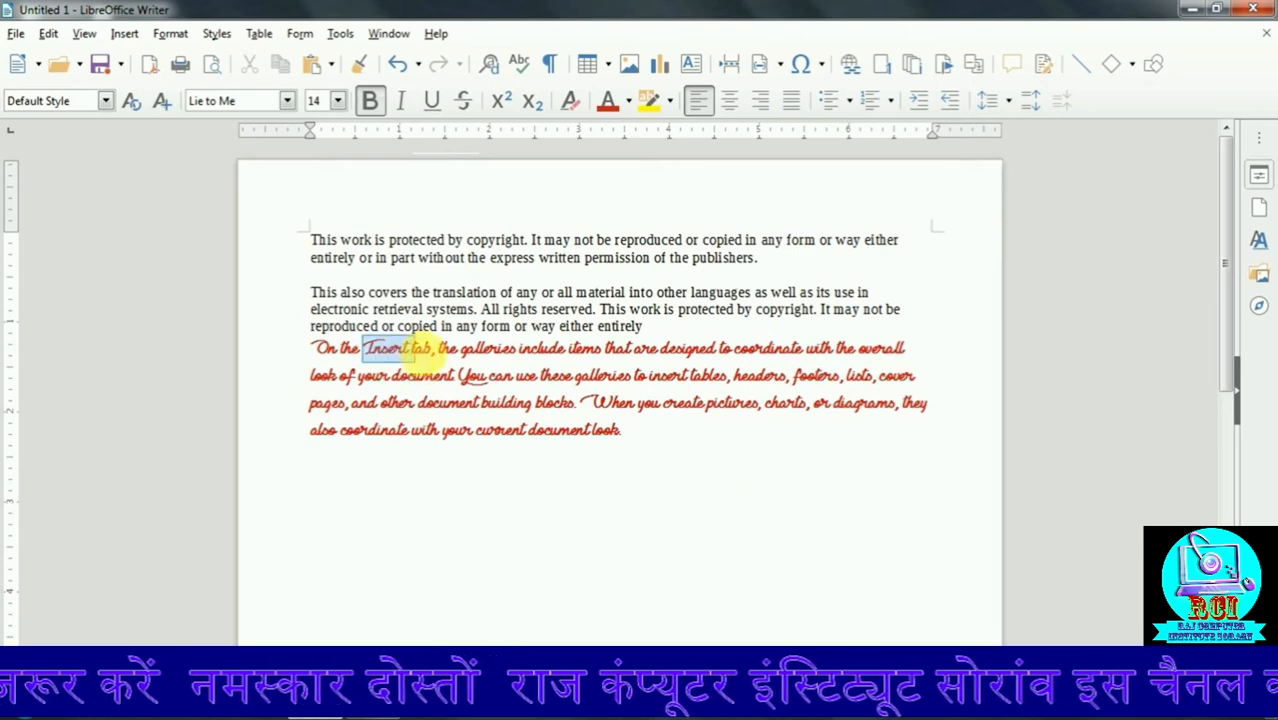
pyautogui.click(359, 64)
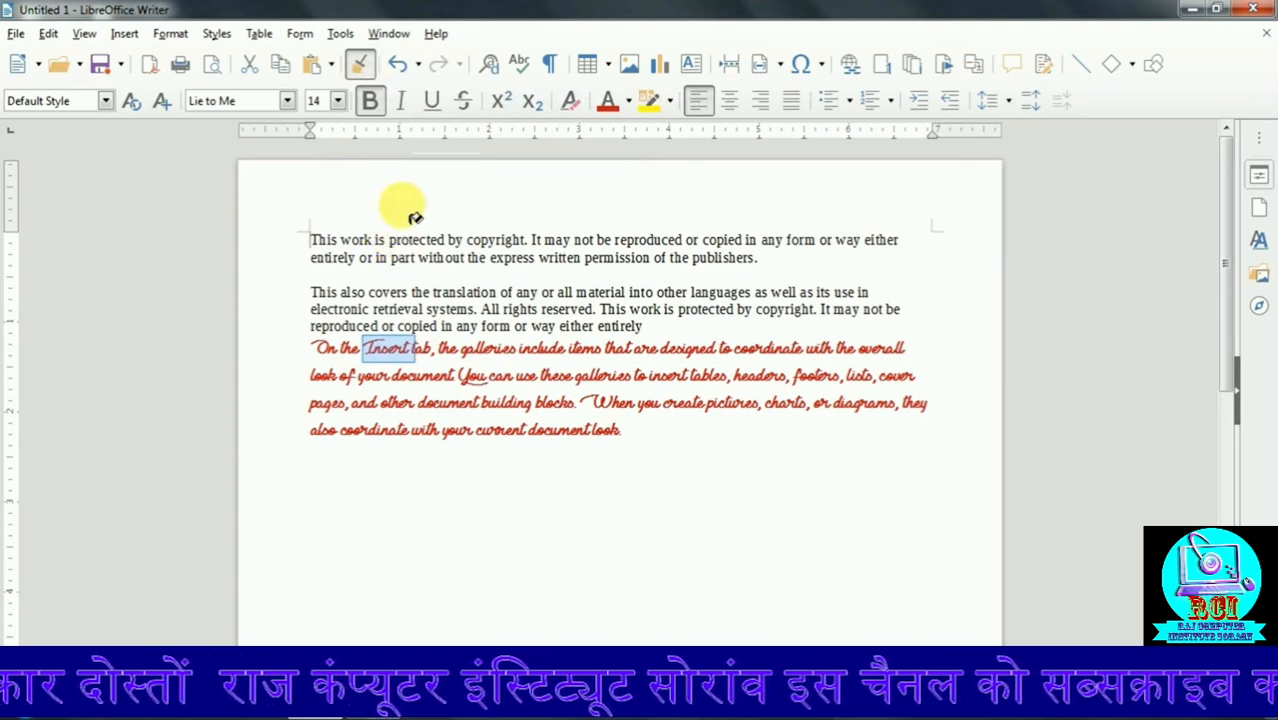
pyautogui.moveTo(779, 276); pyautogui.dragTo(314, 248)
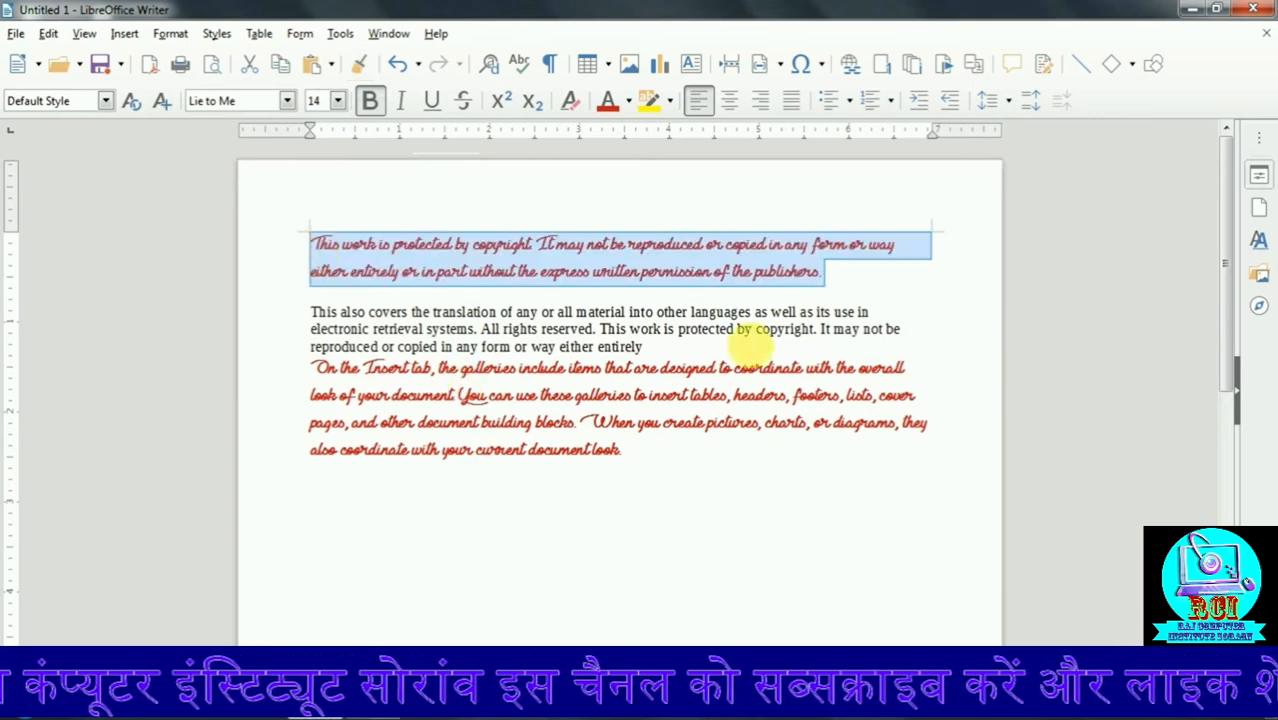
pyautogui.click(832, 274)
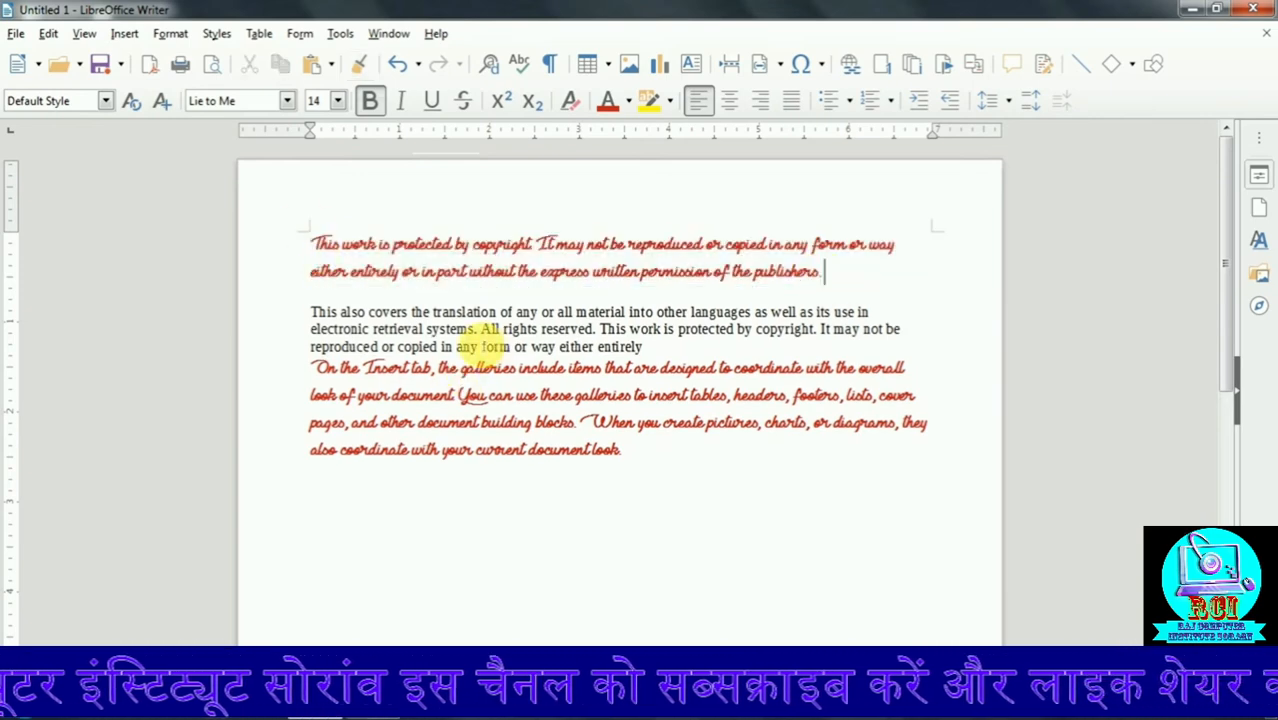
# Step: Undo the cloned formatting on the first paragraph and redo it
pyautogui.click(395, 72)
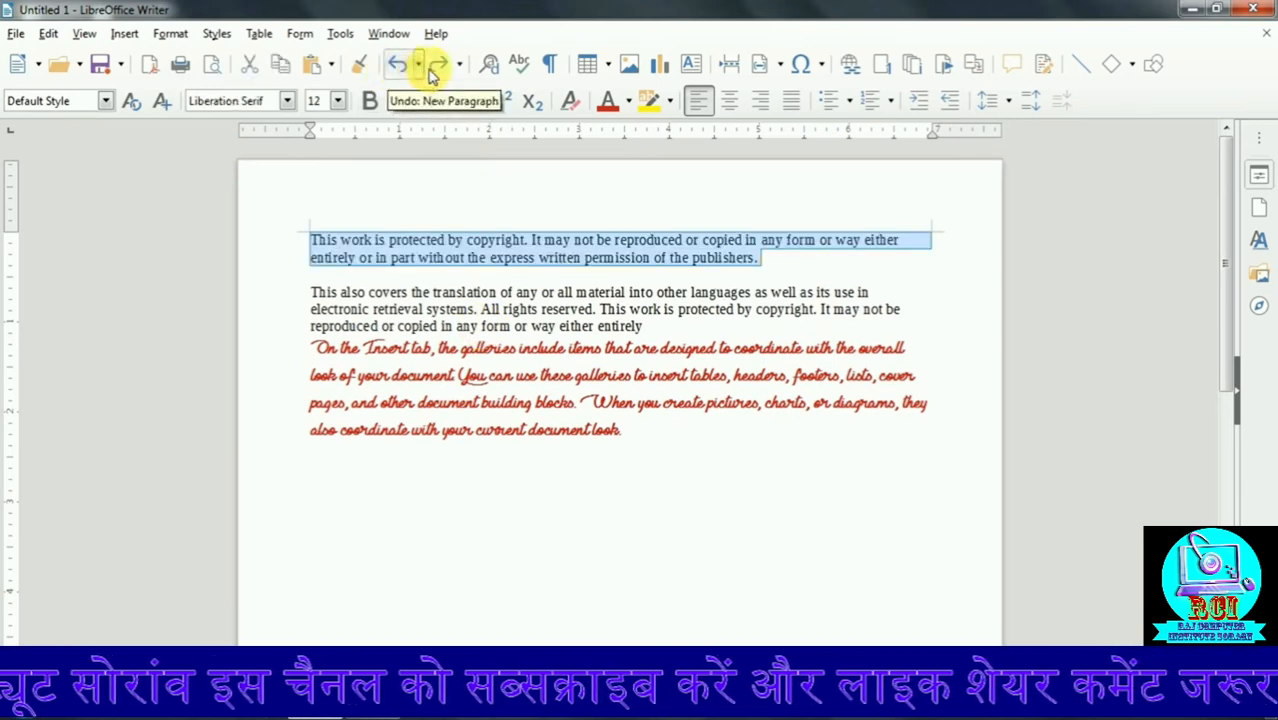
pyautogui.click(446, 68)
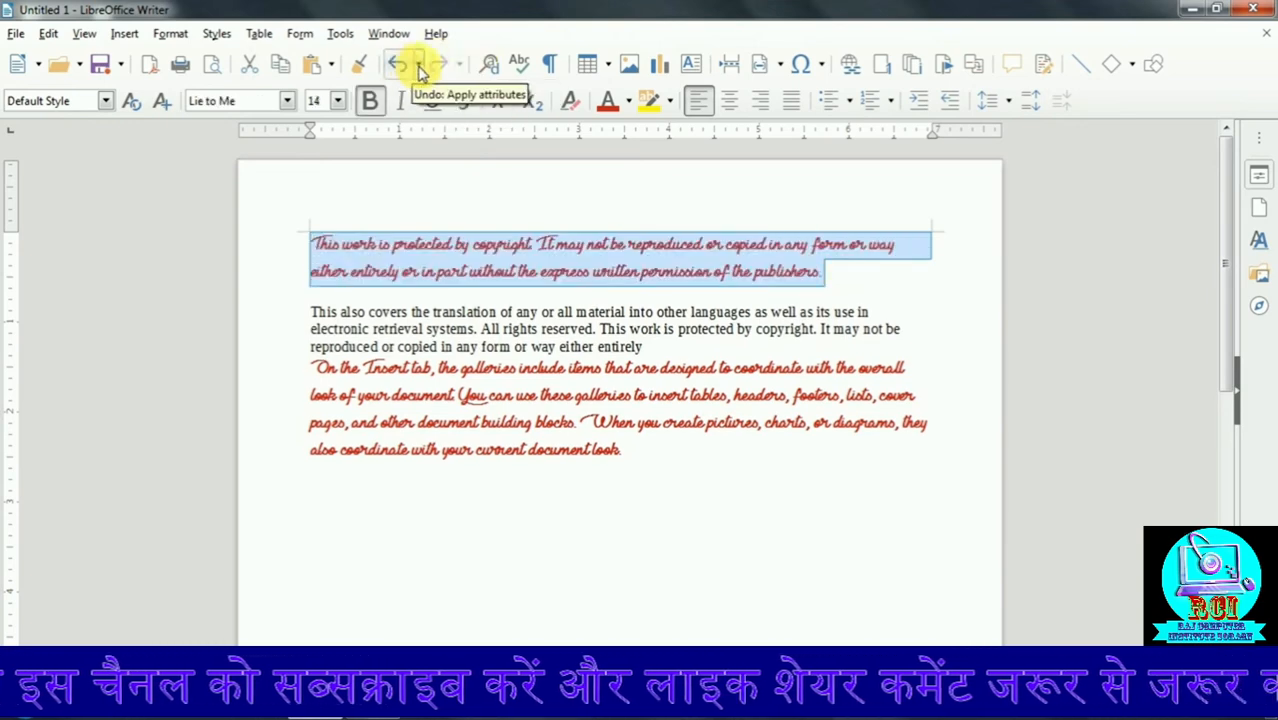
# Step: Review the list of undoable actions down to the oldest entries without undoing any
pyautogui.click(418, 64)
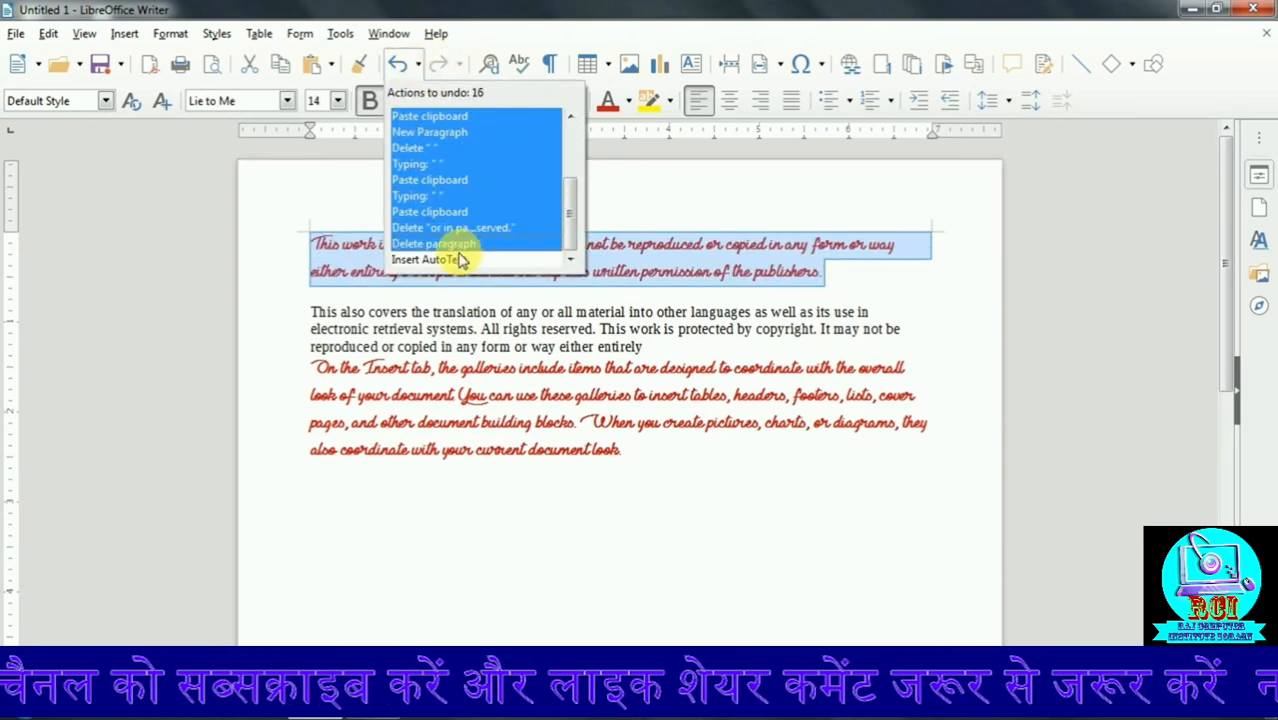
pyautogui.scroll(-3, 458, 210)
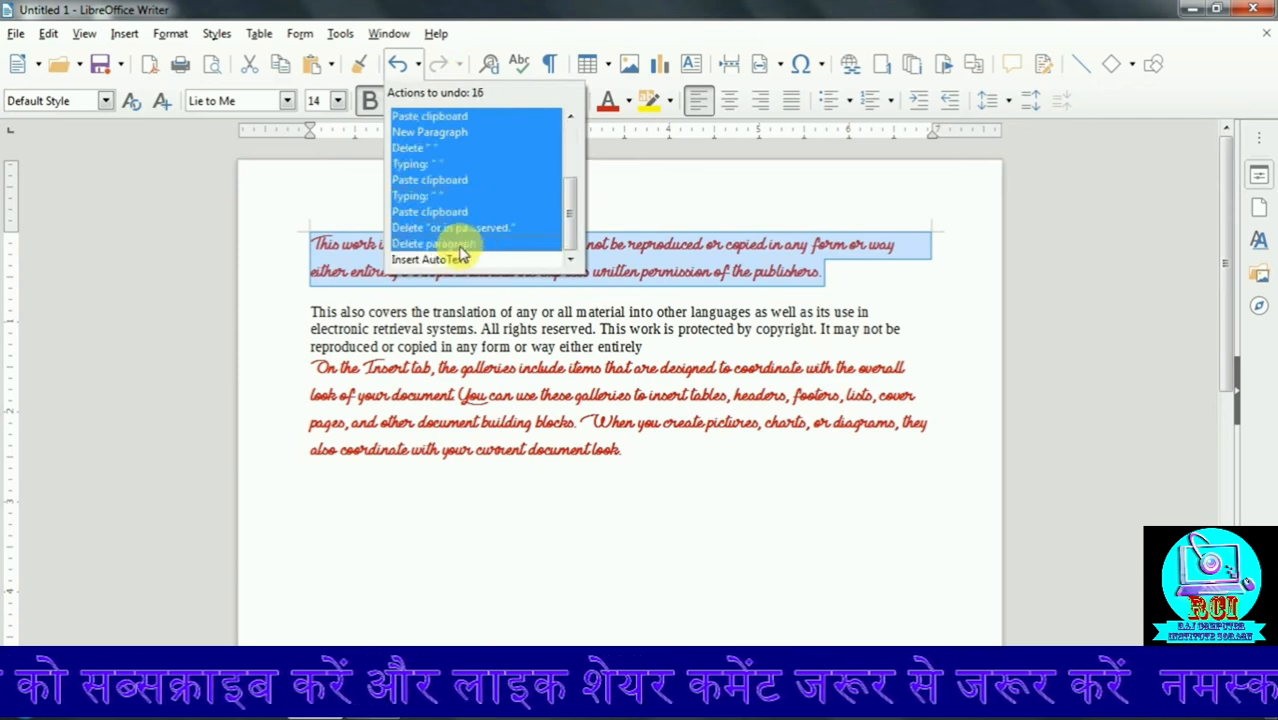
pyautogui.click(472, 43)
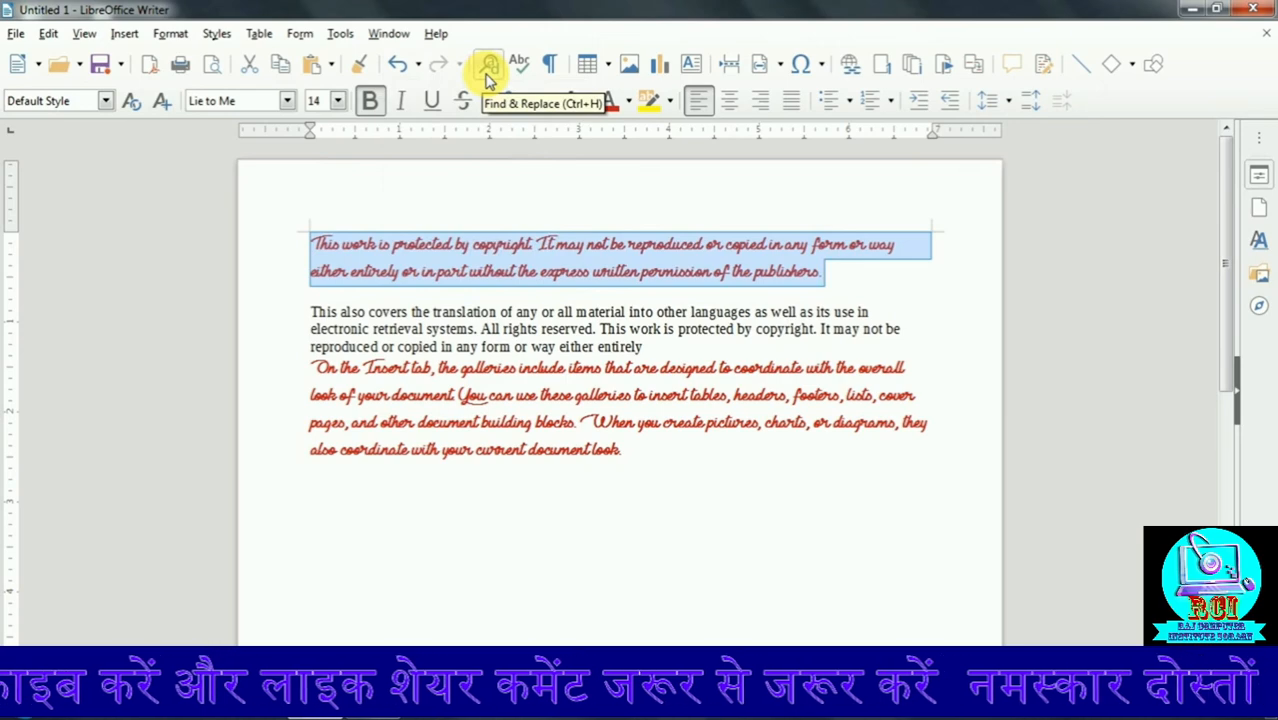
pyautogui.click(488, 70)
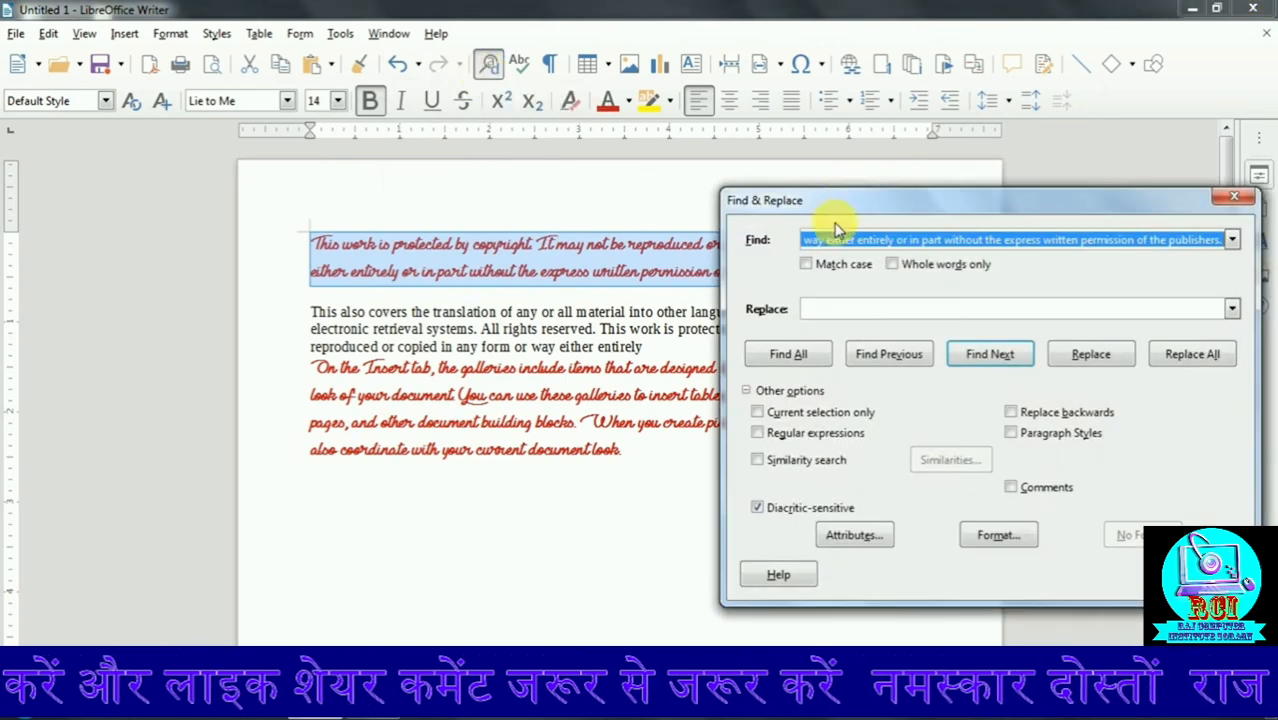
pyautogui.moveTo(845, 205); pyautogui.dragTo(653, 222)
pyautogui.click(1042, 214)
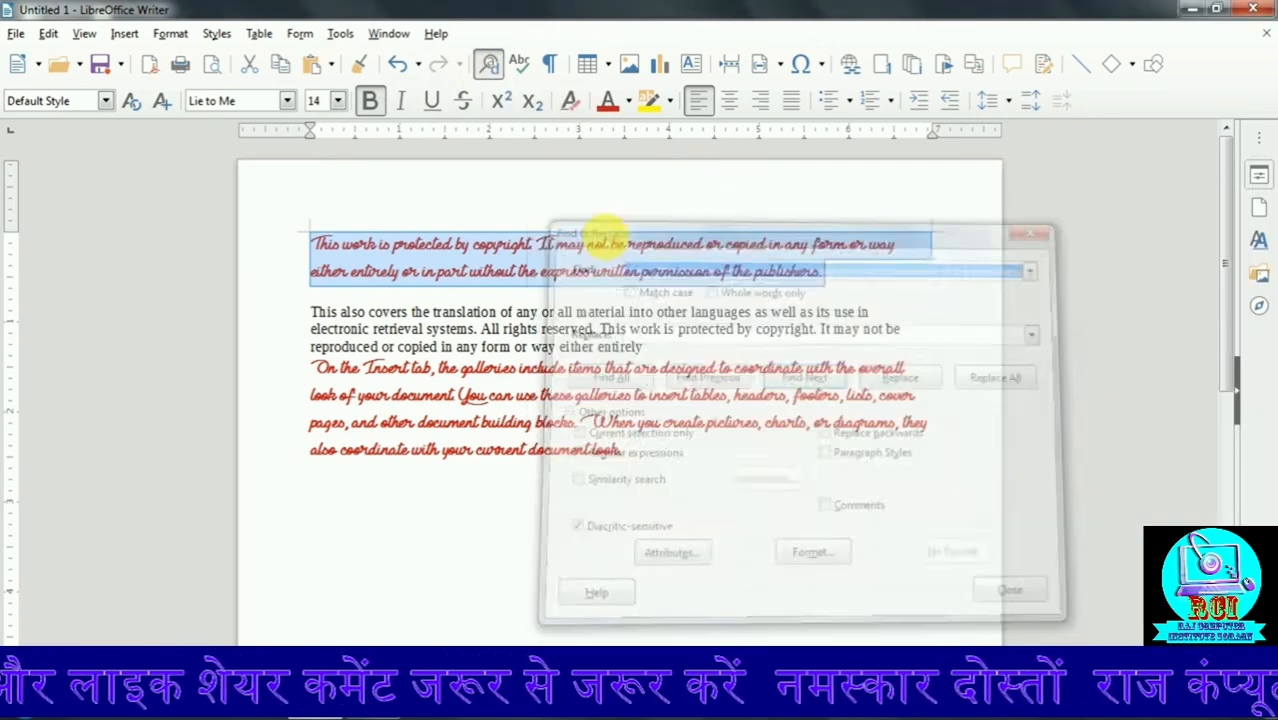
# Step: Search the document for the word "This" with Find & Replace and step through its occurrences
pyautogui.doubleClick(323, 246)
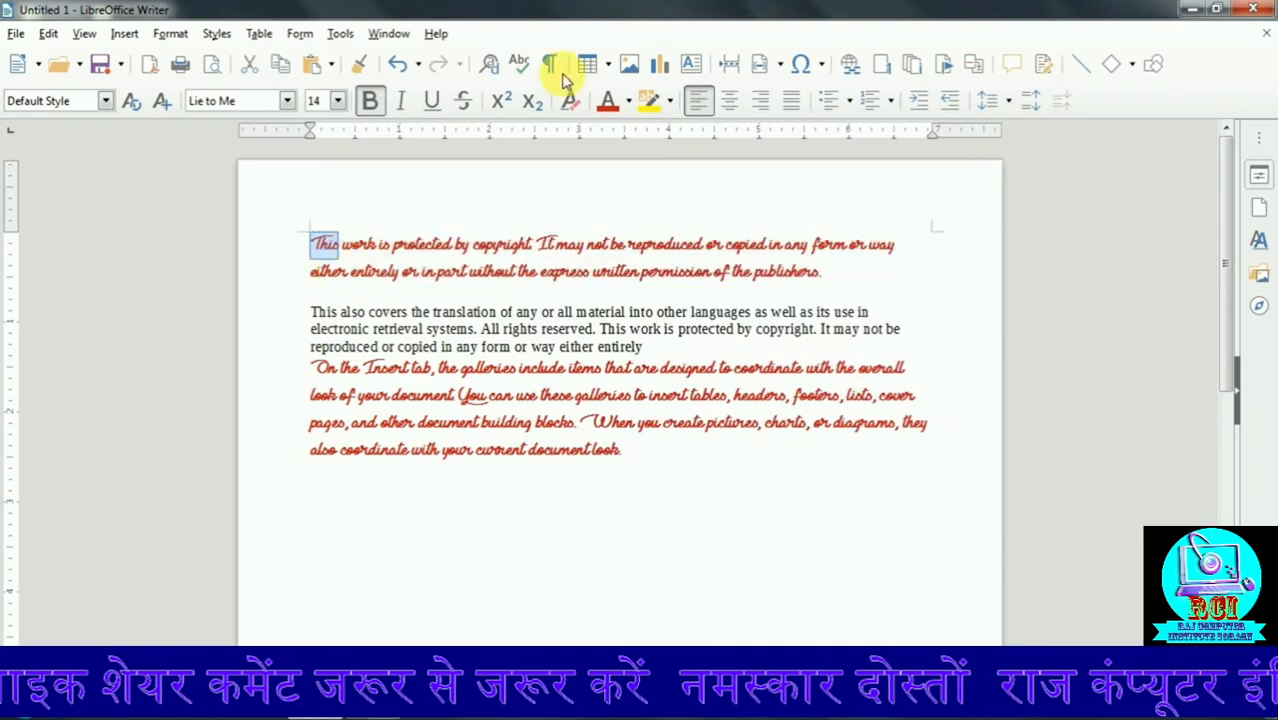
pyautogui.click(490, 64)
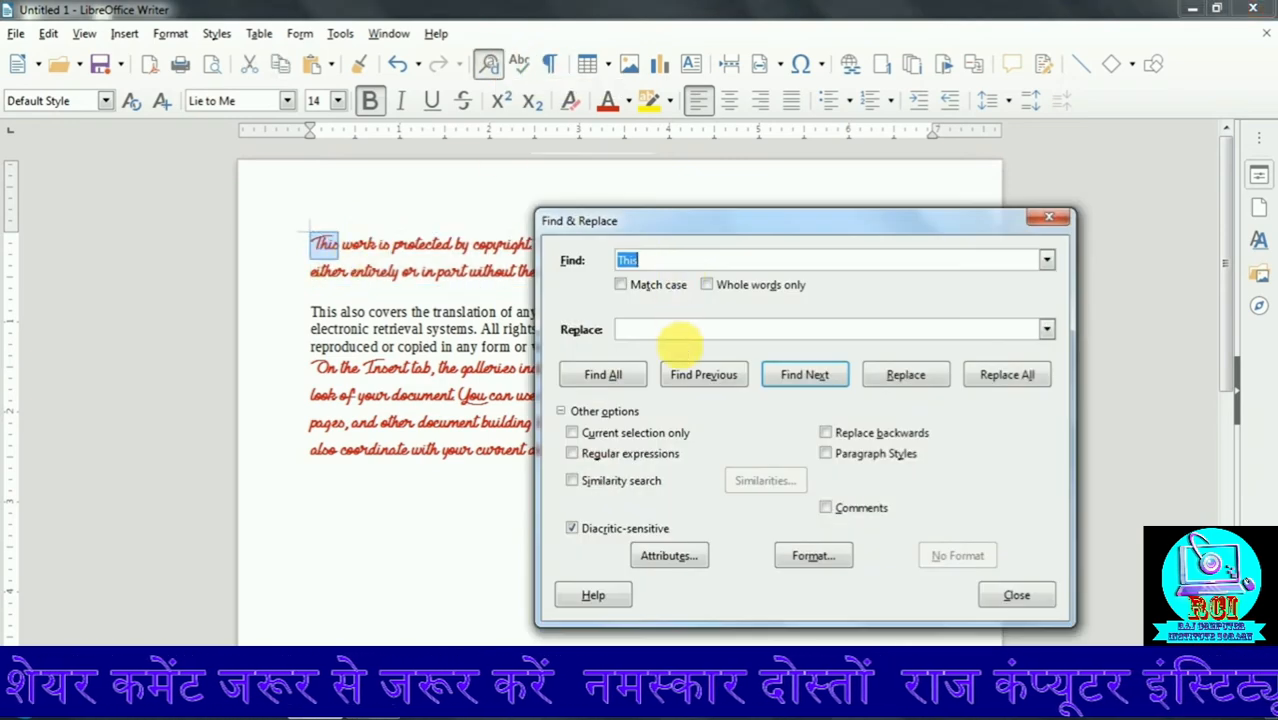
pyautogui.moveTo(790, 220); pyautogui.dragTo(826, 152)
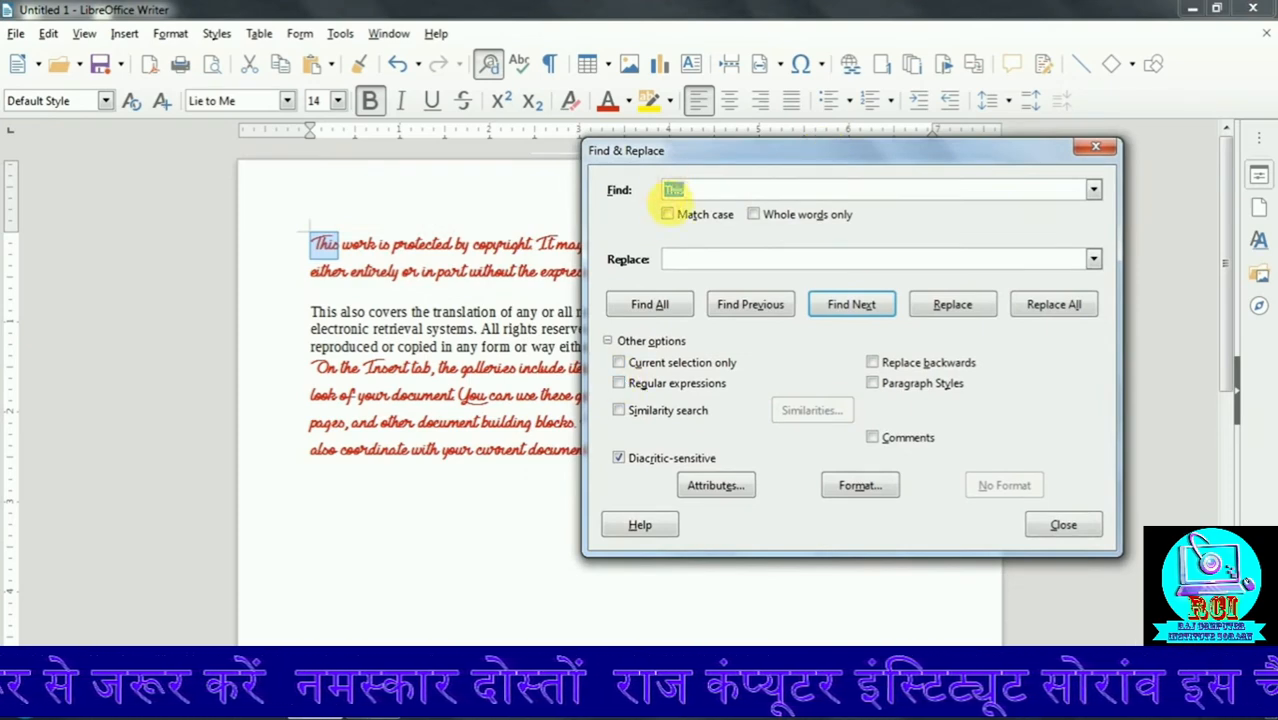
pyautogui.click(670, 185)
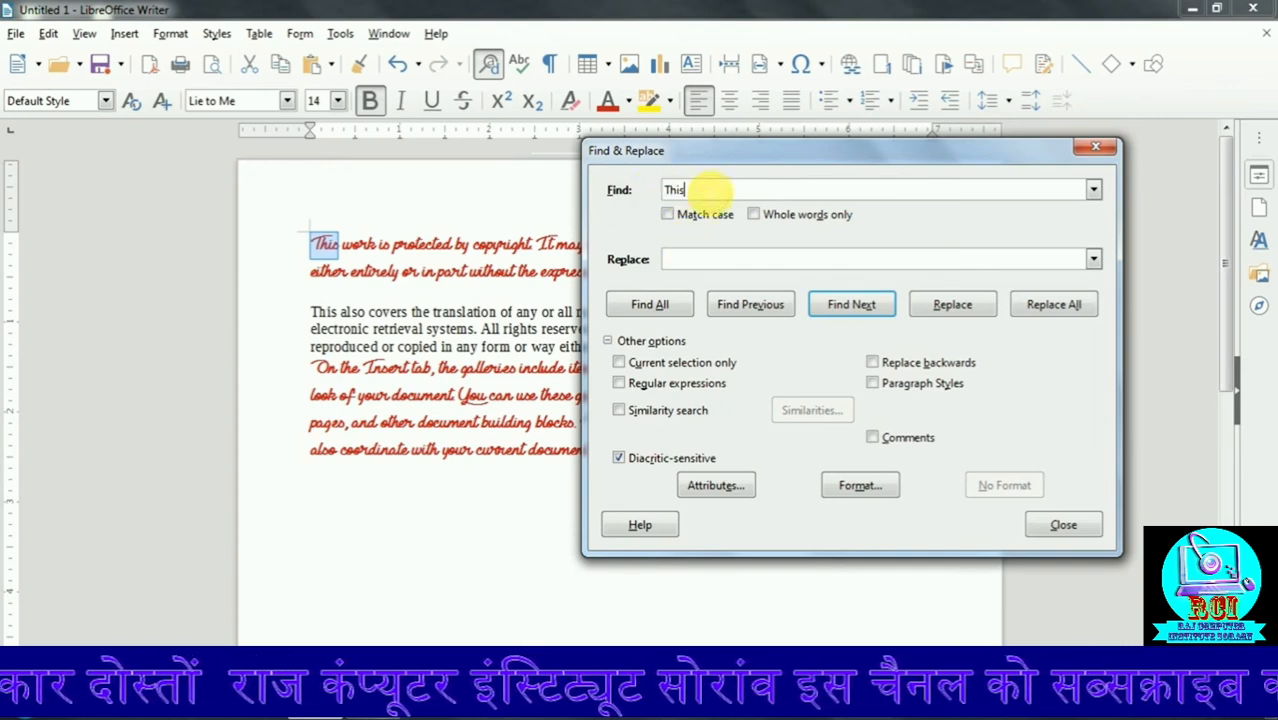
pyautogui.moveTo(727, 192); pyautogui.dragTo(613, 196)
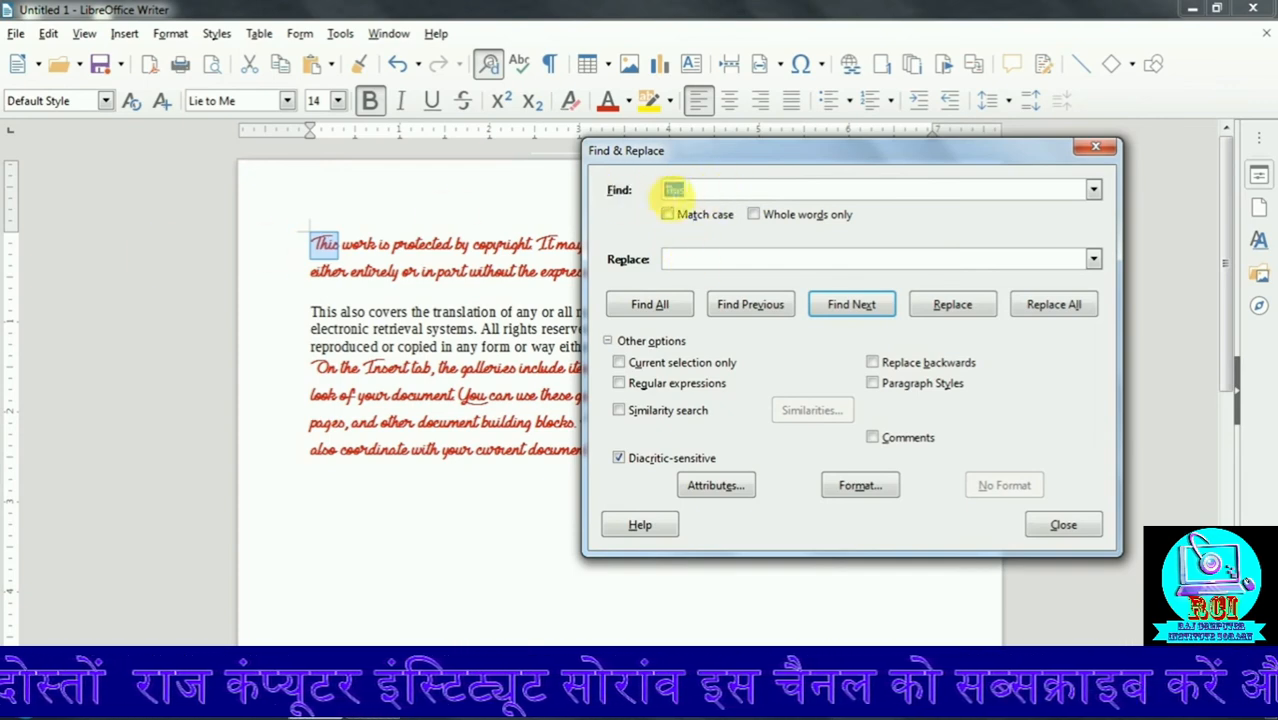
pyautogui.click(673, 189)
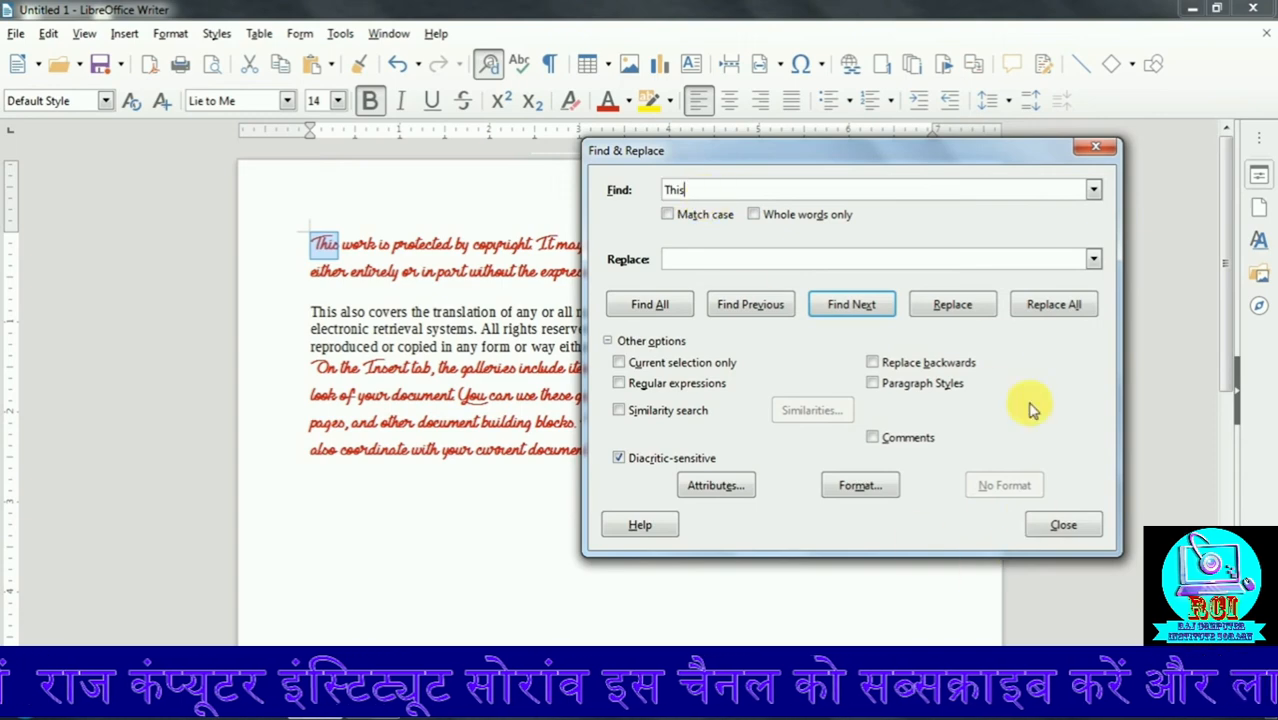
pyautogui.click(870, 306)
pyautogui.moveTo(811, 145); pyautogui.dragTo(943, 139)
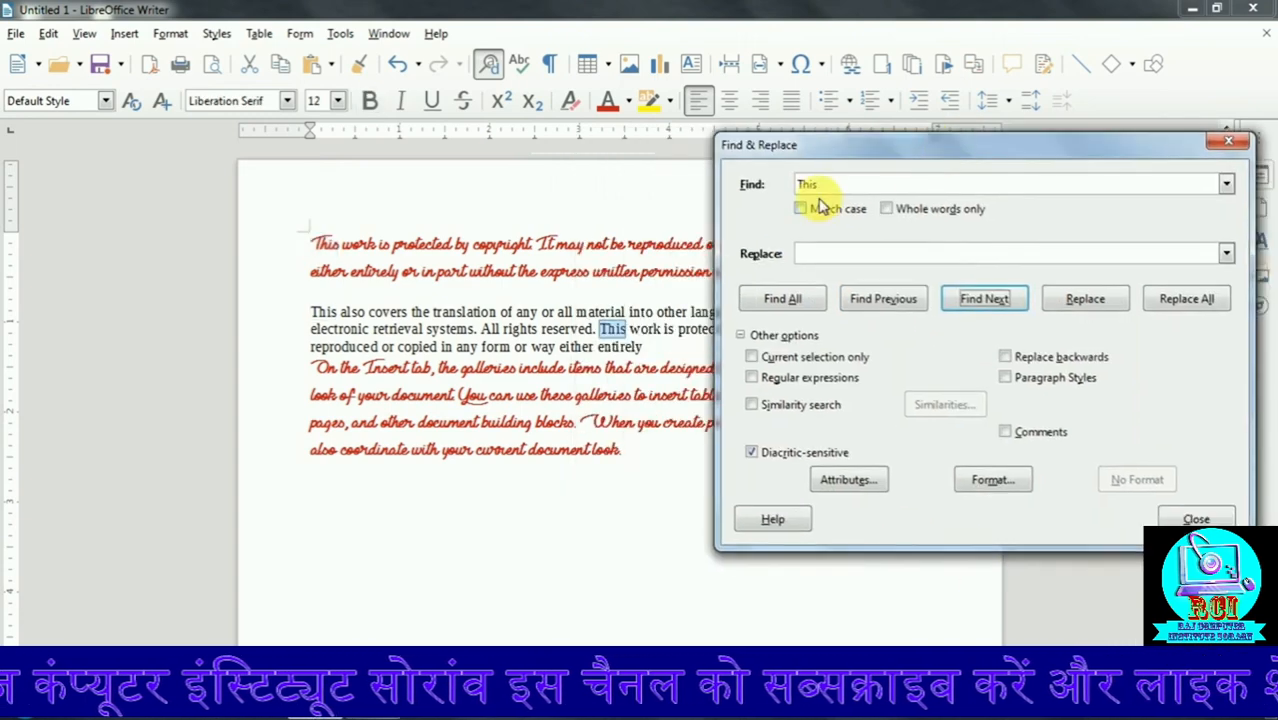
pyautogui.click(980, 310)
pyautogui.click(978, 305)
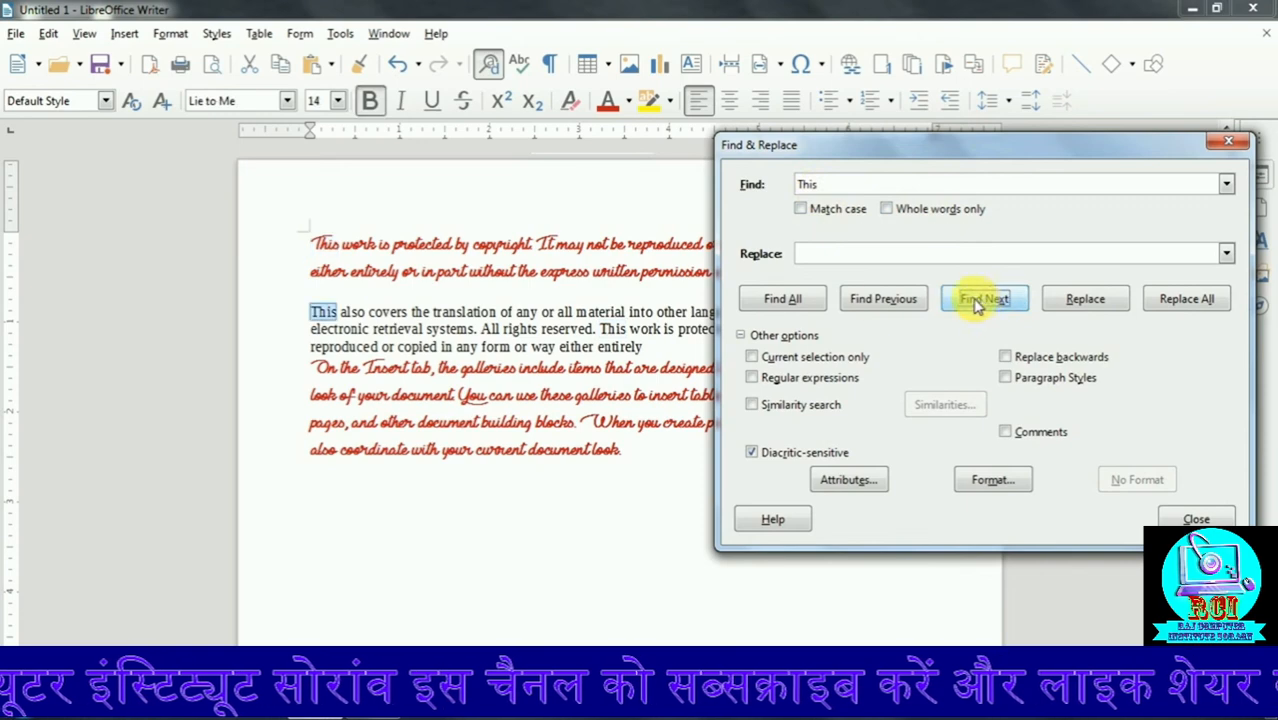
pyautogui.click(967, 306)
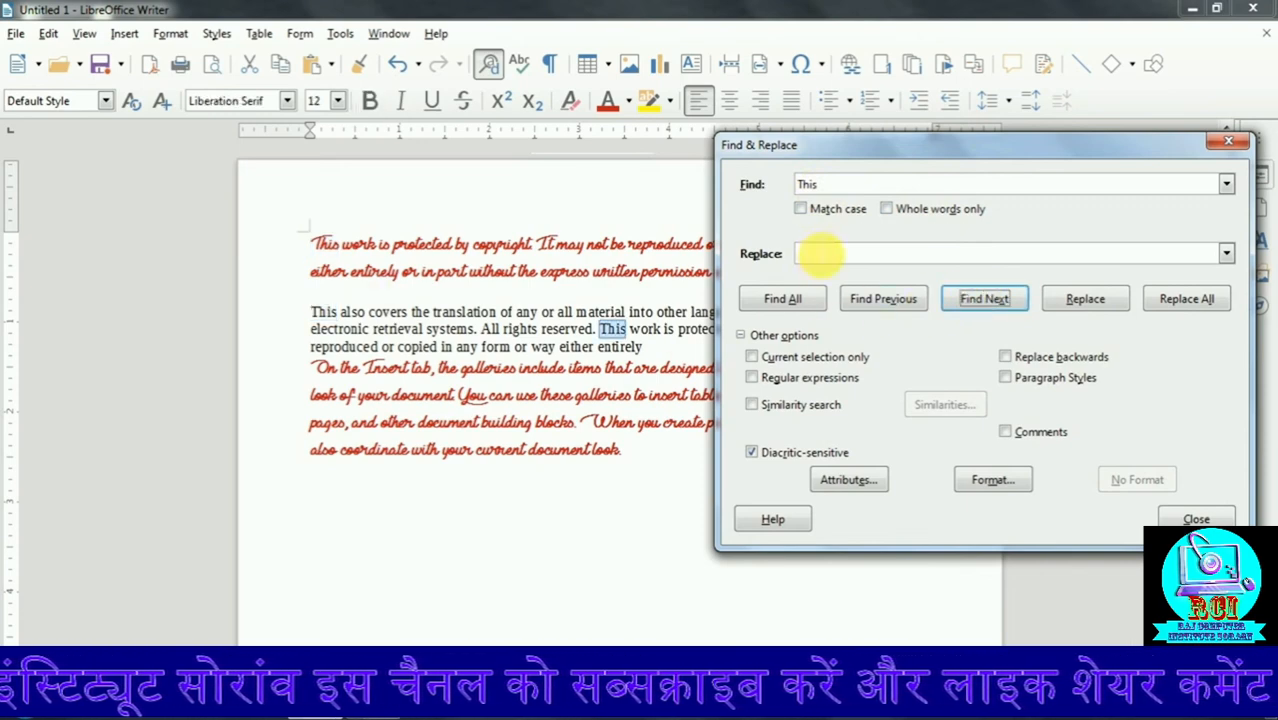
# Step: Replace every occurrence of "This" with "That" in the document and close Find & Replace
pyautogui.click(820, 256)
pyautogui.write('That')
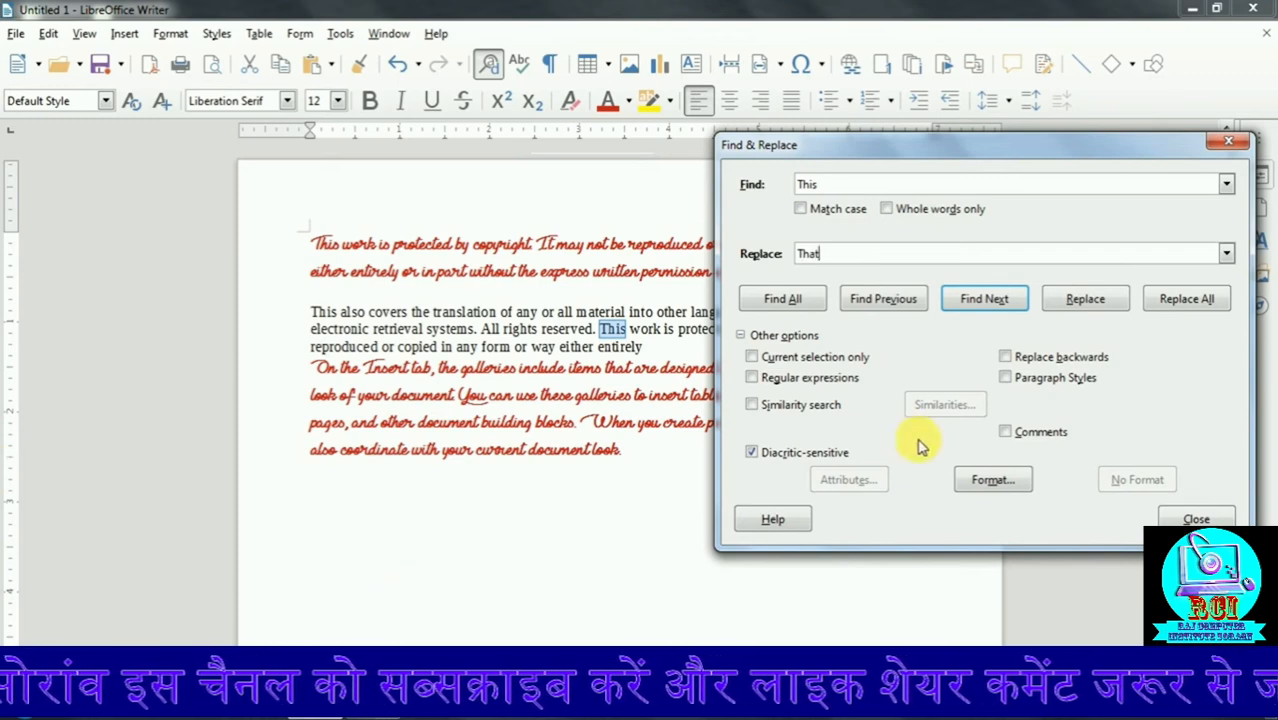
pyautogui.click(1117, 305)
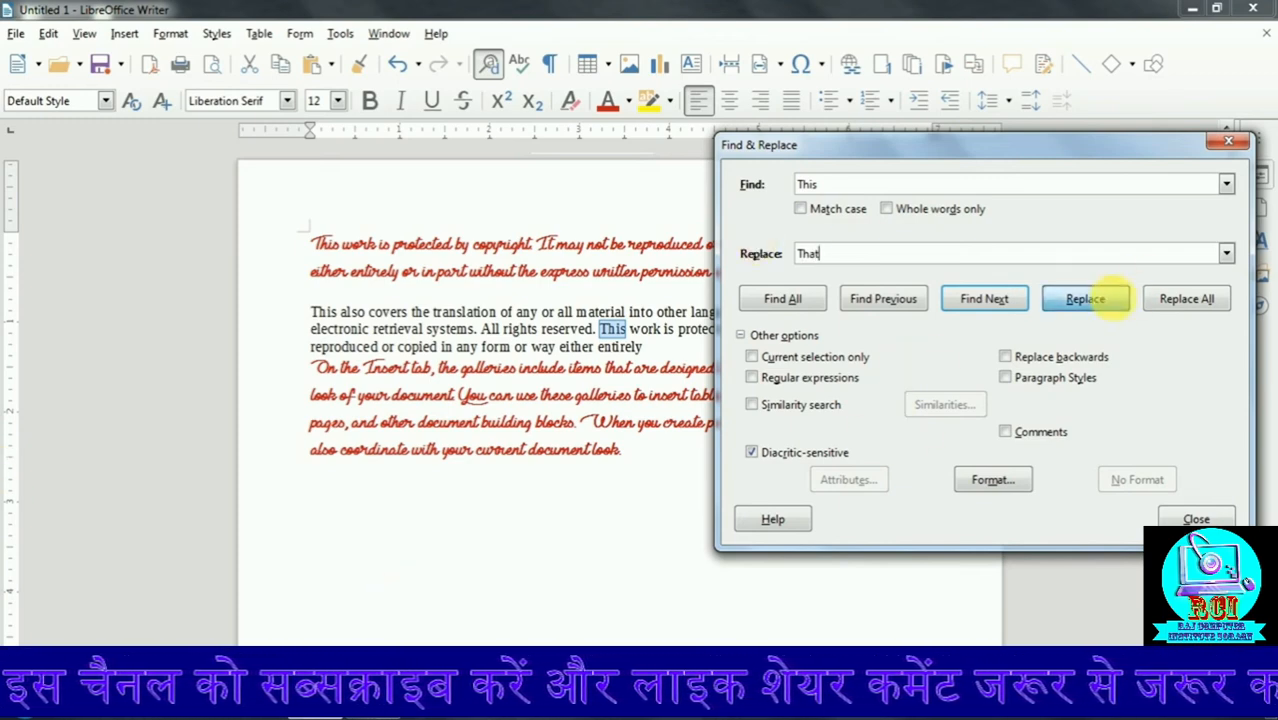
pyautogui.click(1193, 303)
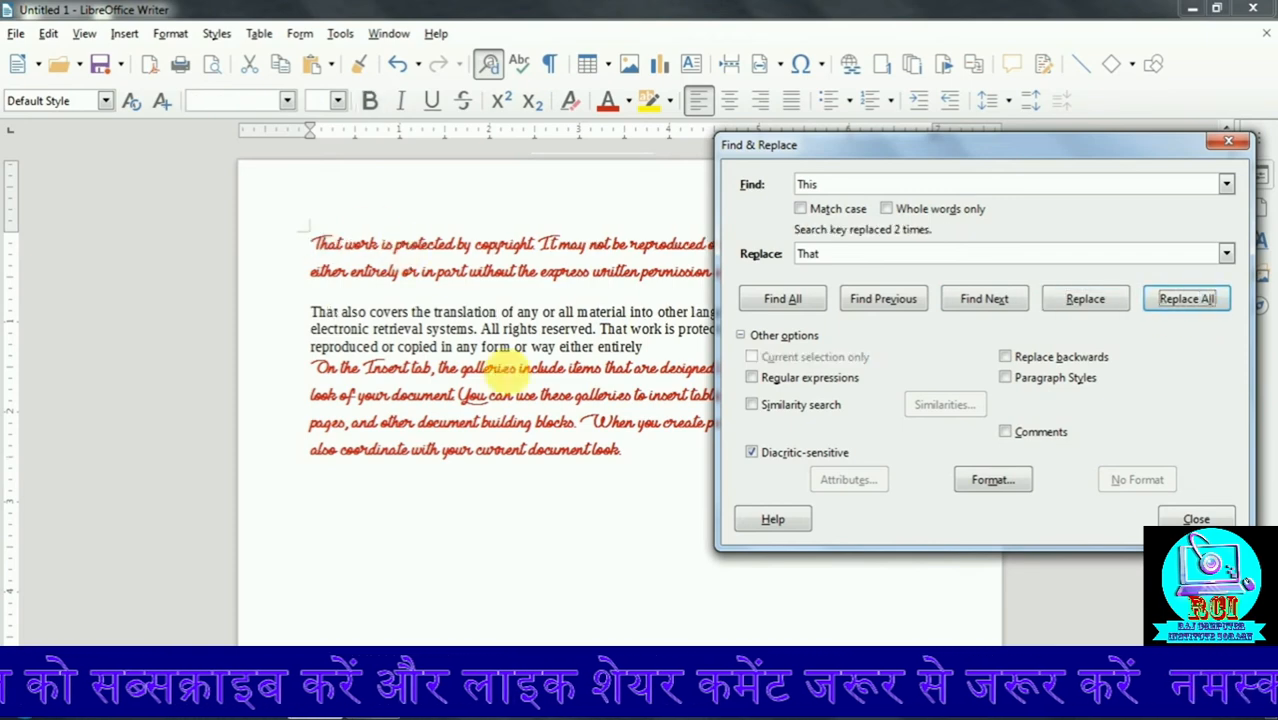
pyautogui.click(1199, 519)
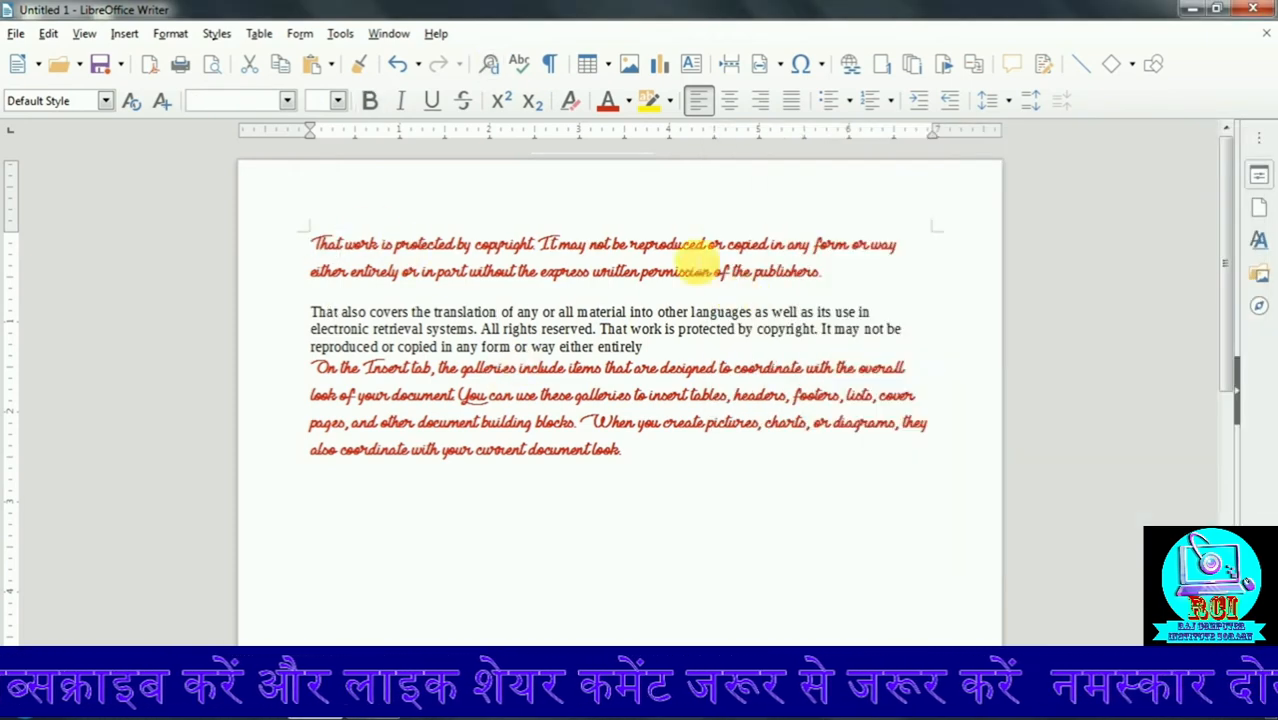
# Step: Run a spelling check on the document and close it
pyautogui.click(518, 66)
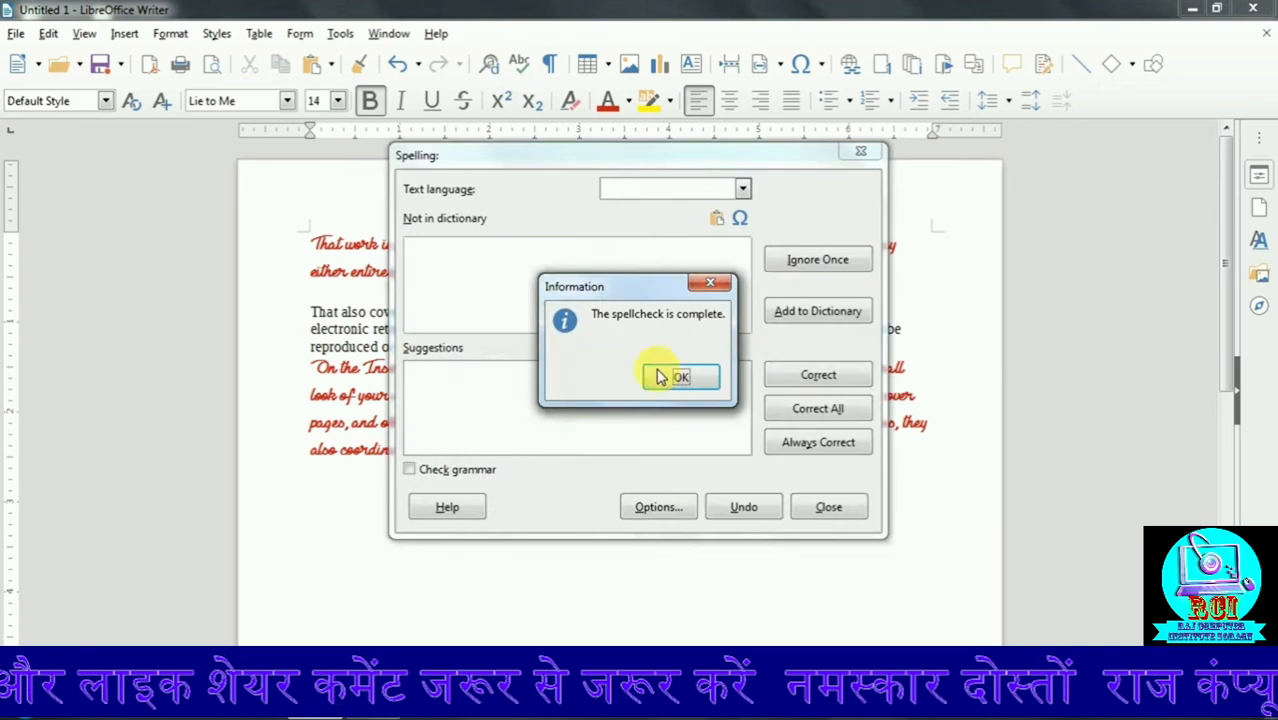
pyautogui.click(679, 380)
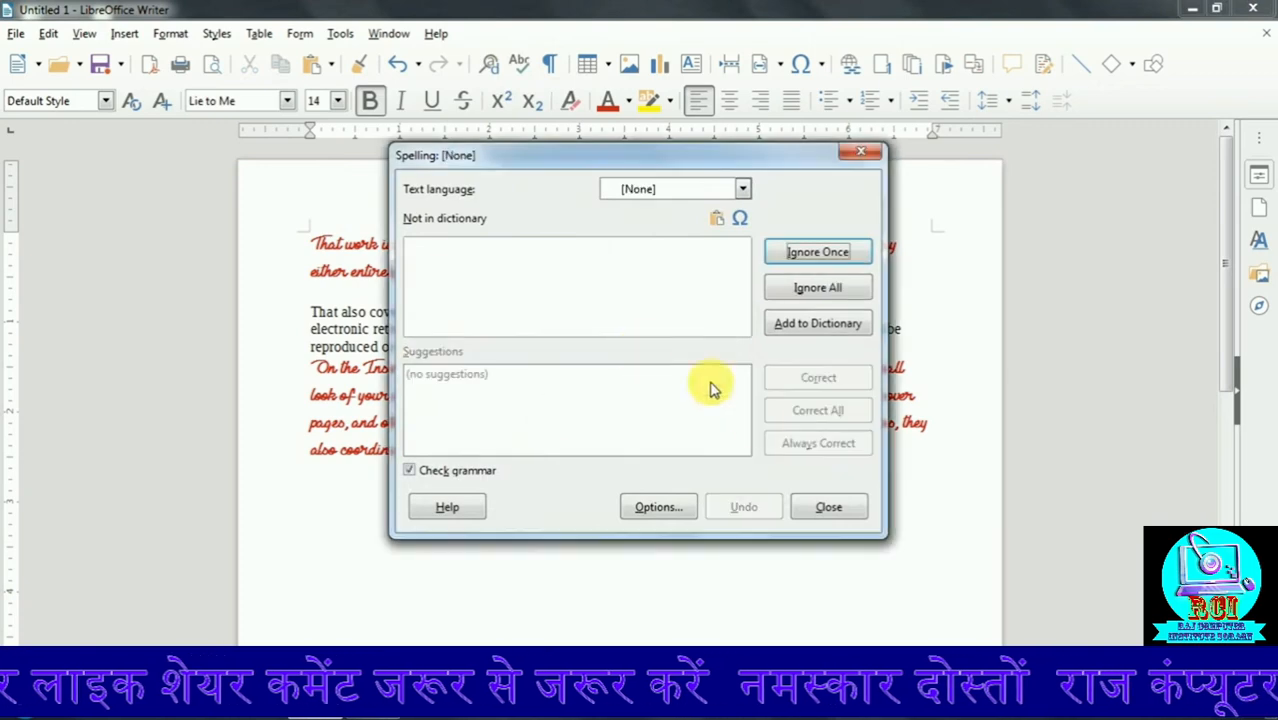
pyautogui.click(828, 507)
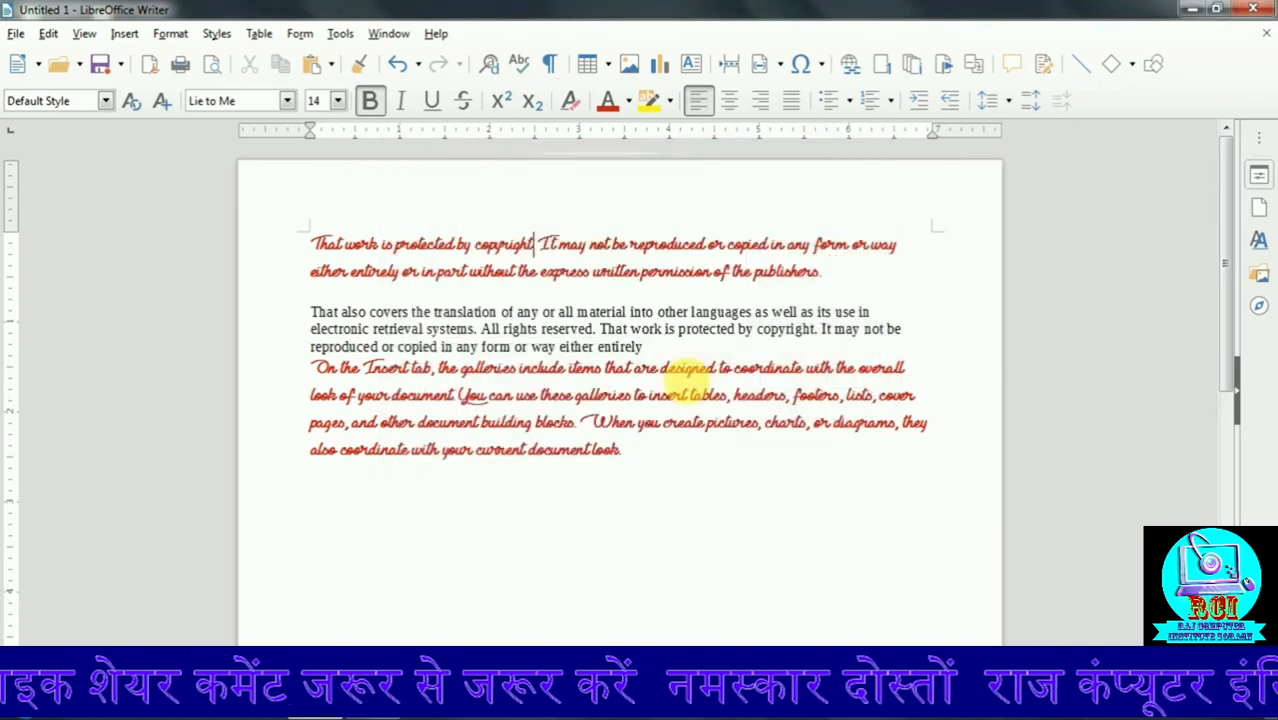
# Step: Show the formatting marks and try inserting tabs on the empty line between the first two paragraphs
pyautogui.click(548, 66)
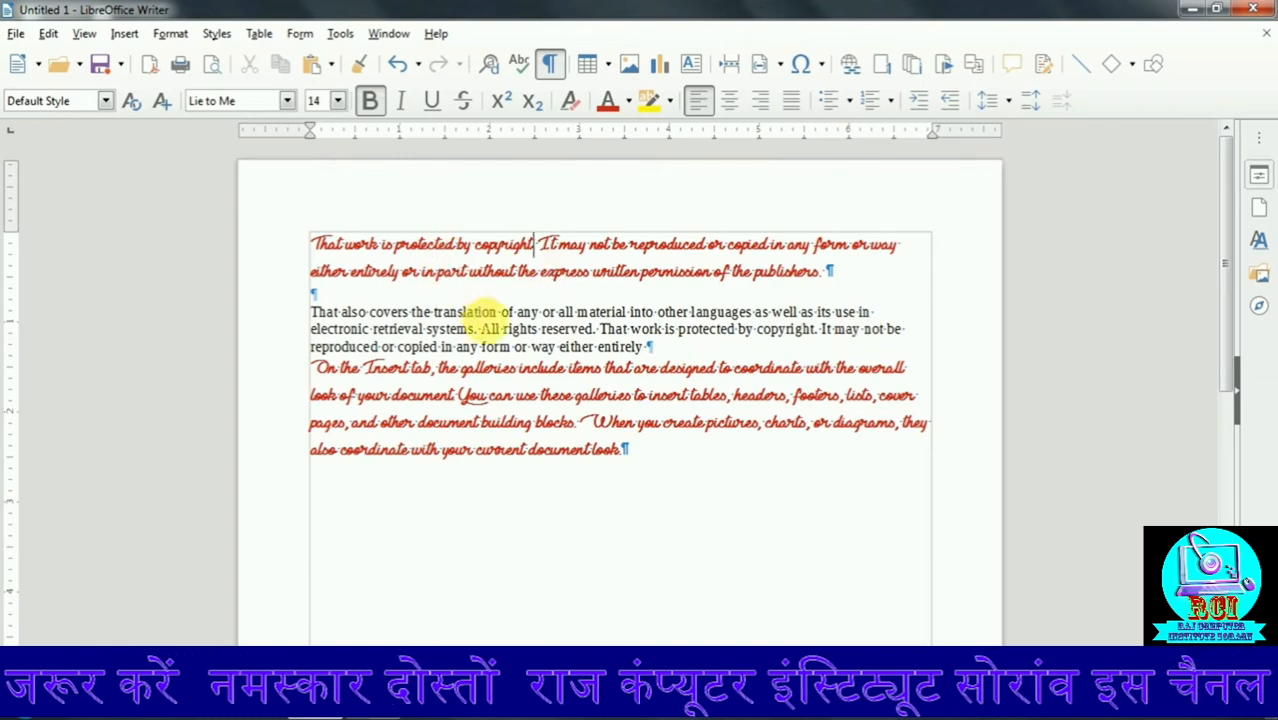
pyautogui.keyDown('ctrl'); pyautogui.scroll(4, 480, 312); pyautogui.keyUp('ctrl')
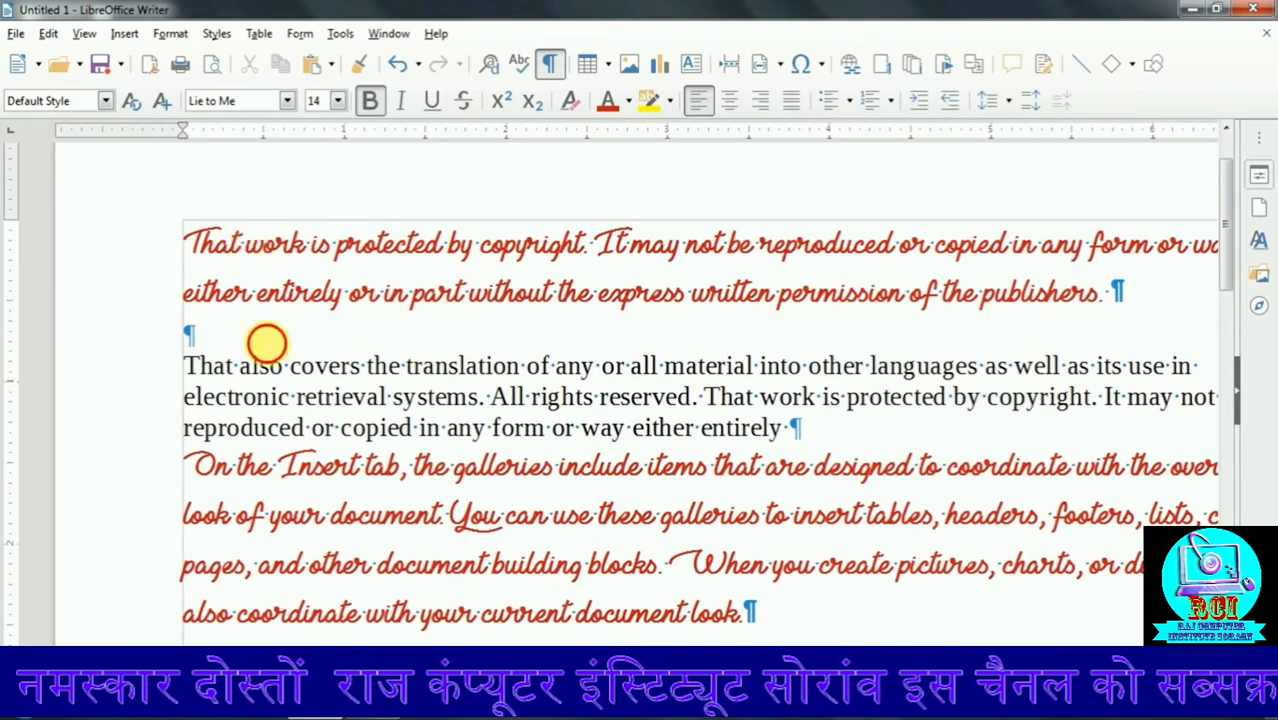
pyautogui.press('Tab')
pyautogui.press('Tab')
pyautogui.press('Tab')
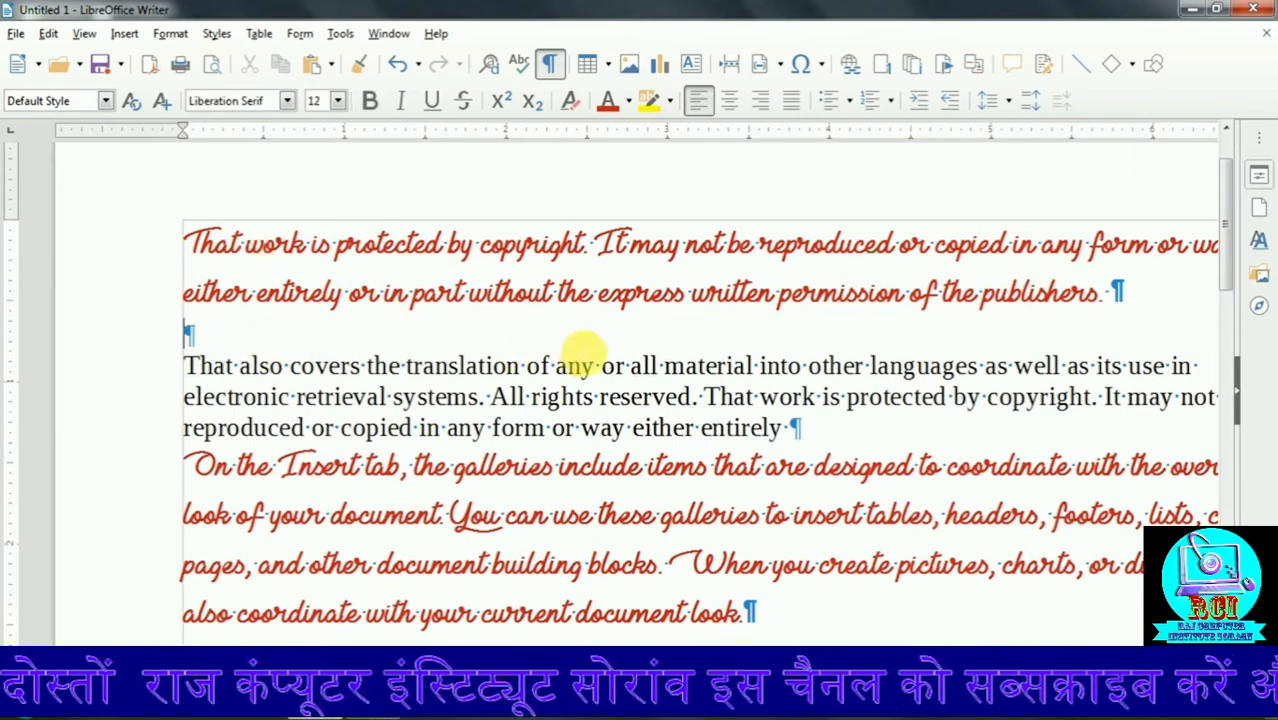
# Step: Undo the last replacement of "This" with "That" and hide the formatting marks
pyautogui.hotkey('ctrl', 'z')
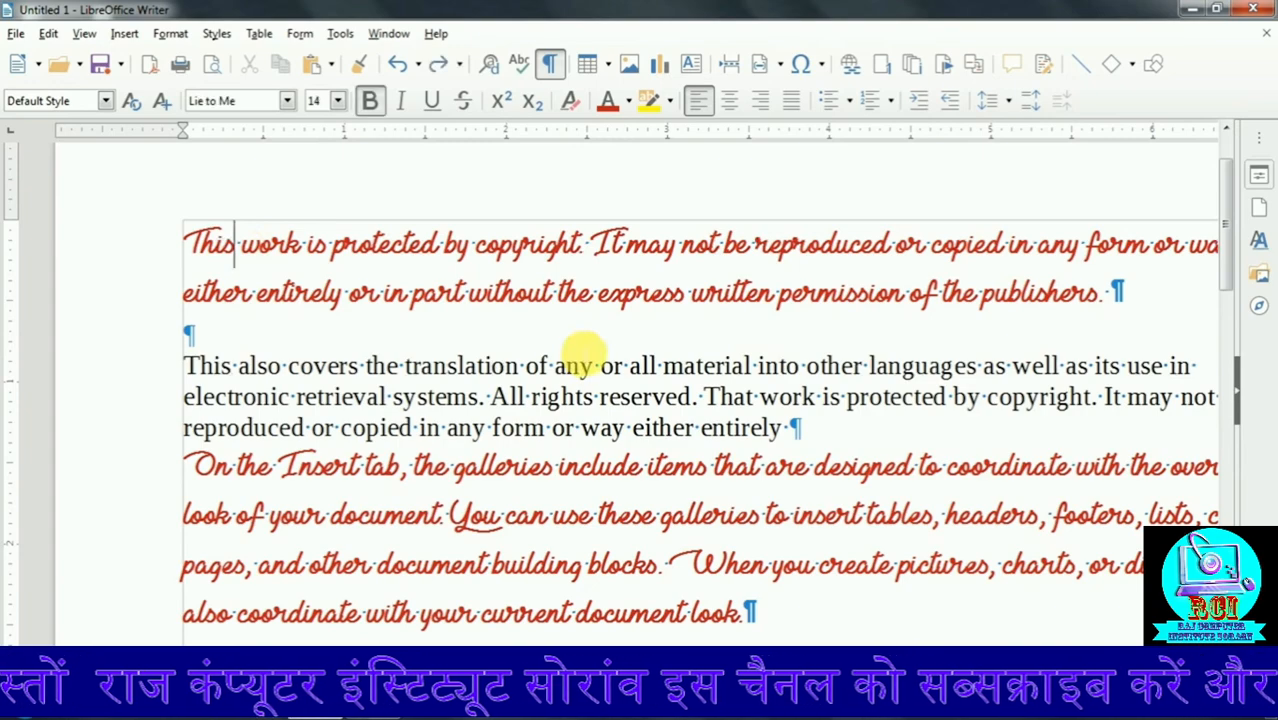
pyautogui.click(549, 63)
pyautogui.scroll(-2, 448, 428)
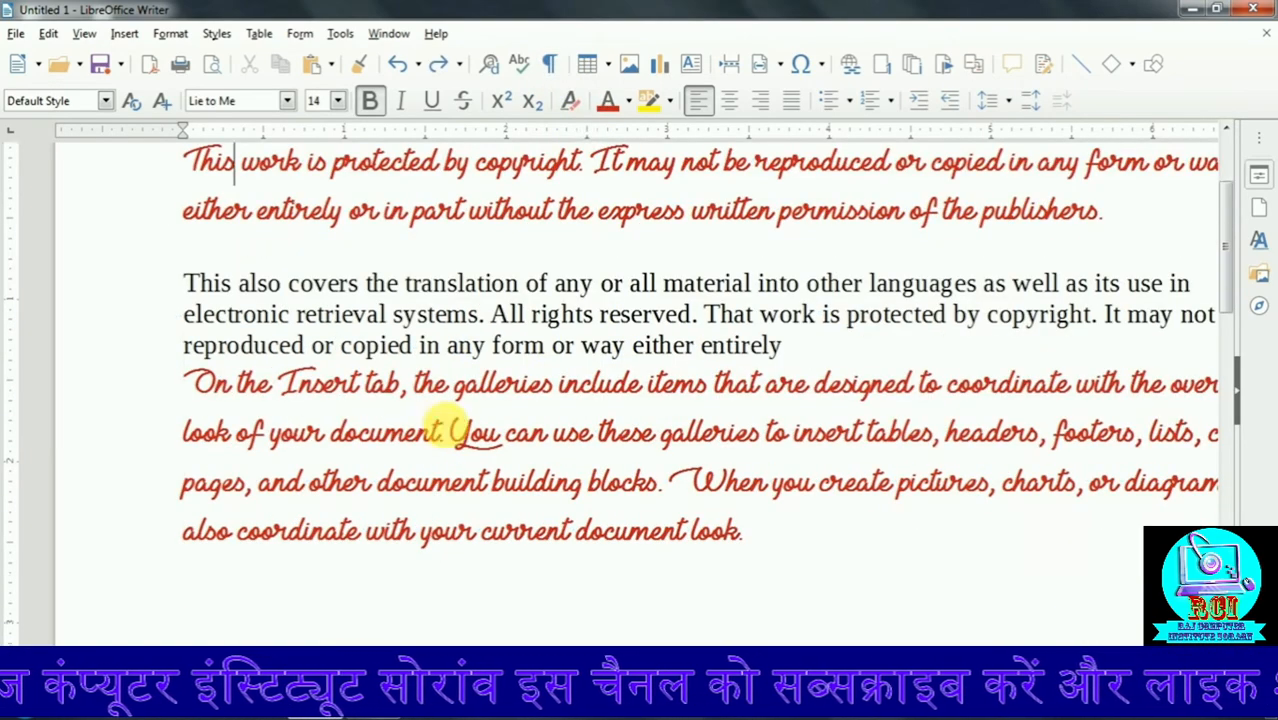
pyautogui.scroll(4, 531, 388)
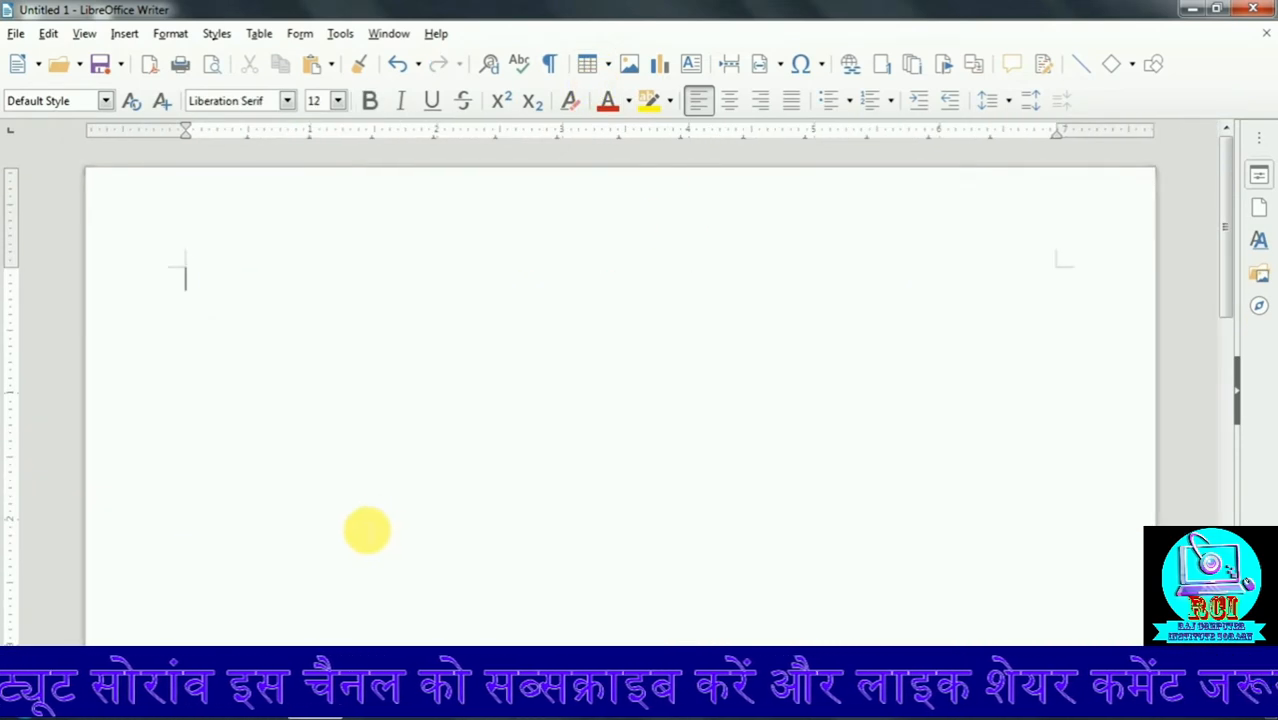
# Step: Open the detailed Insert Table settings and turn the Heading option on and off again
pyautogui.click(607, 68)
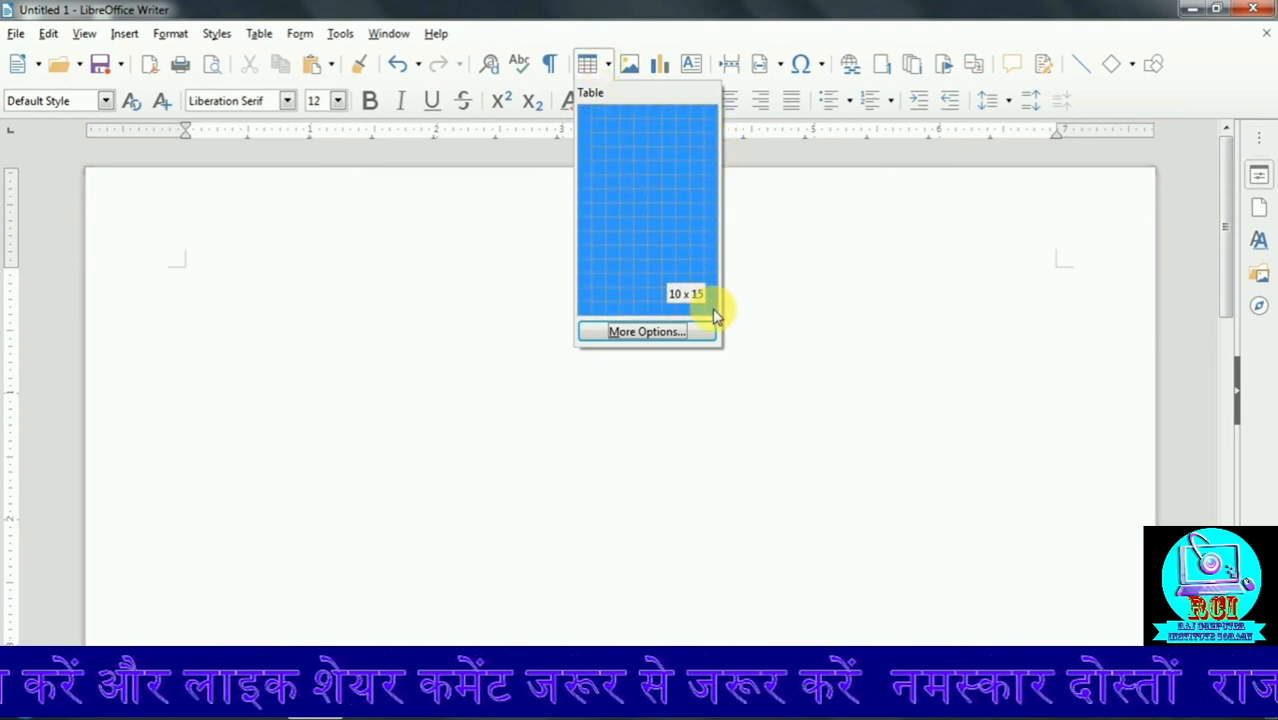
pyautogui.click(658, 332)
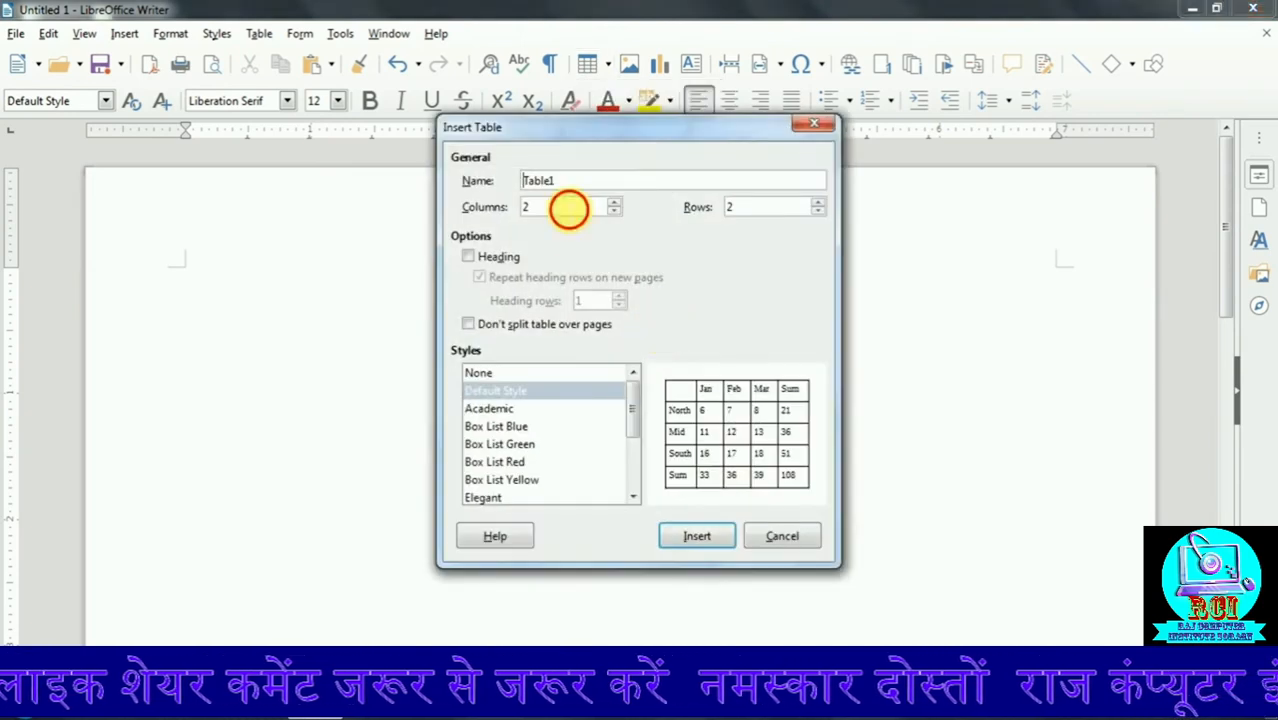
pyautogui.press('Tab')
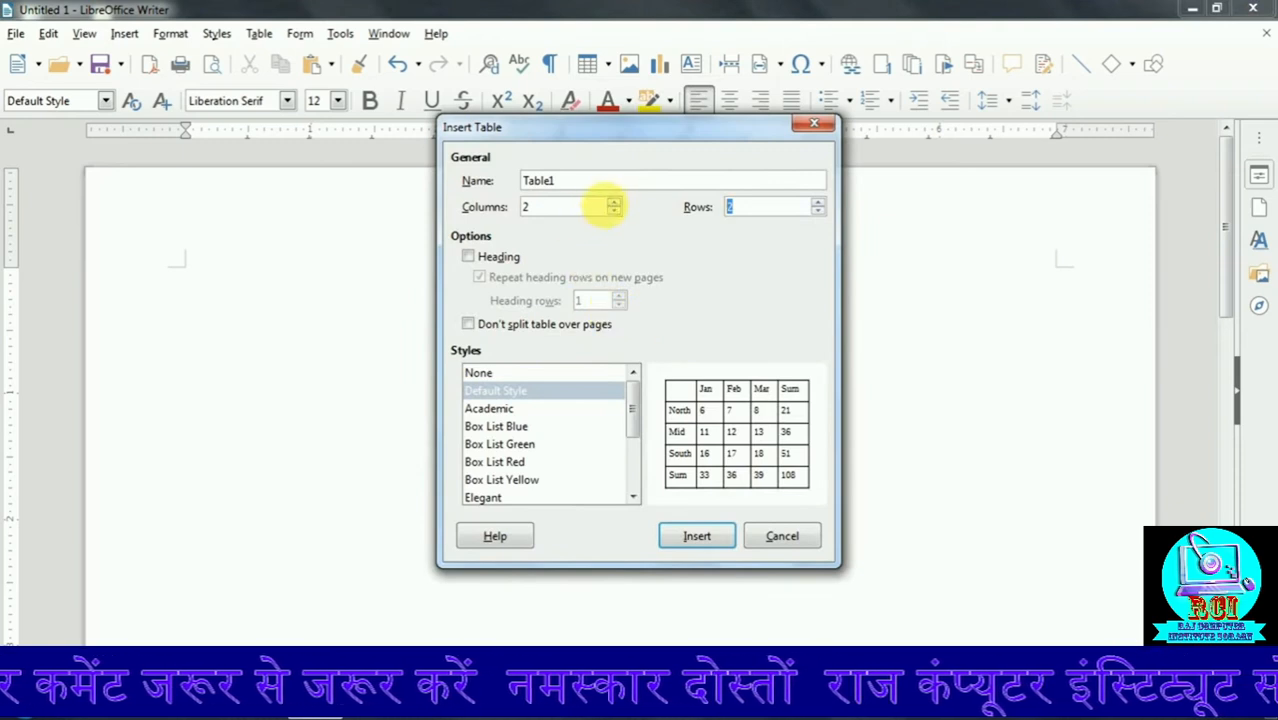
pyautogui.moveTo(570, 180); pyautogui.dragTo(505, 180)
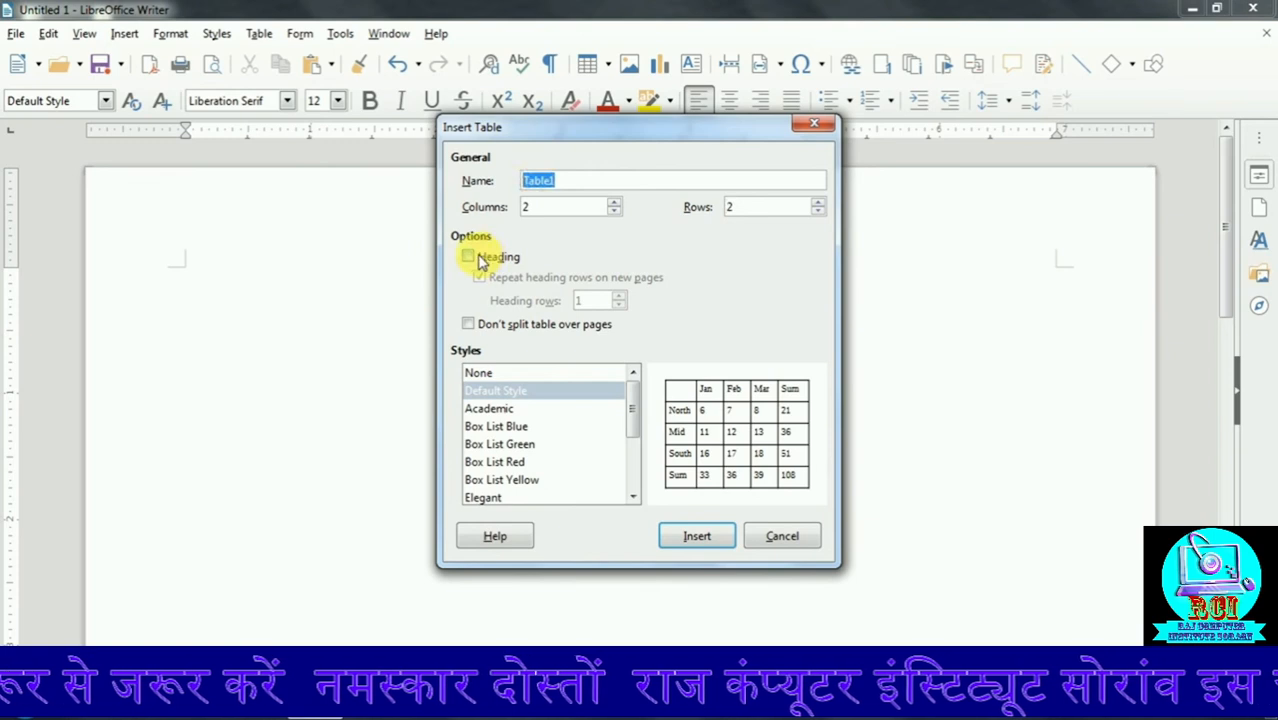
pyautogui.click(469, 257)
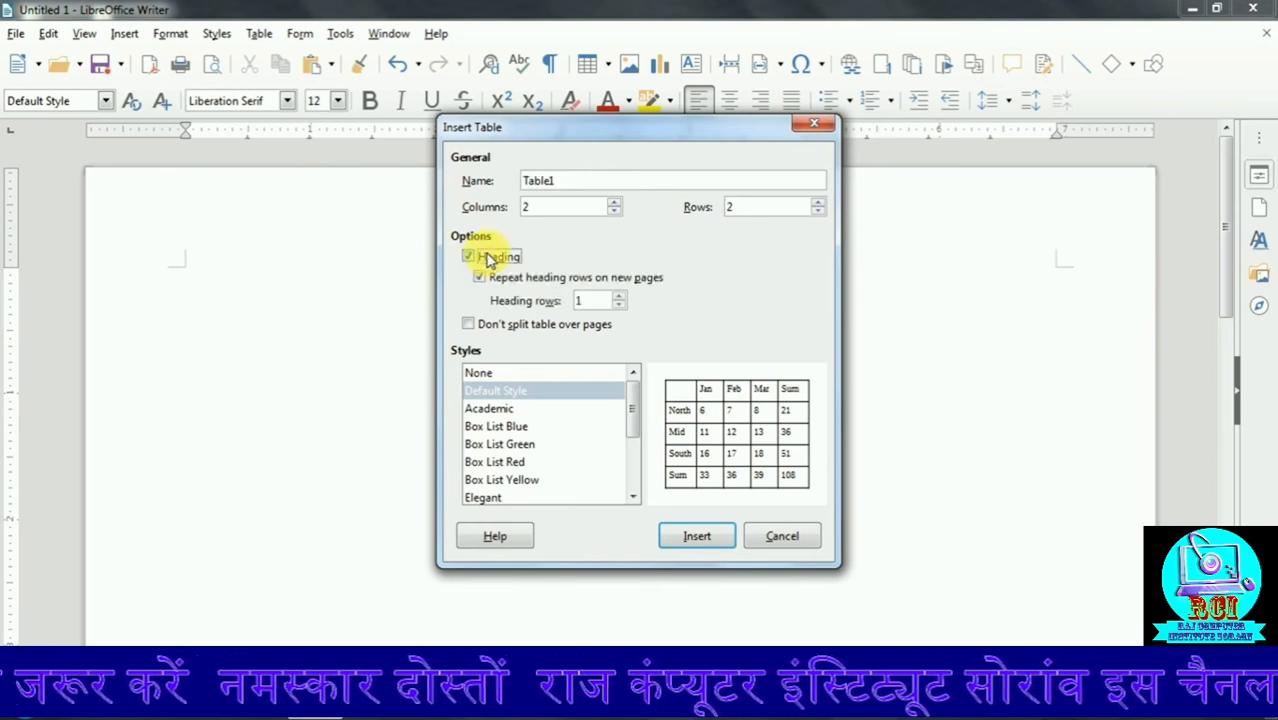
pyautogui.click(487, 259)
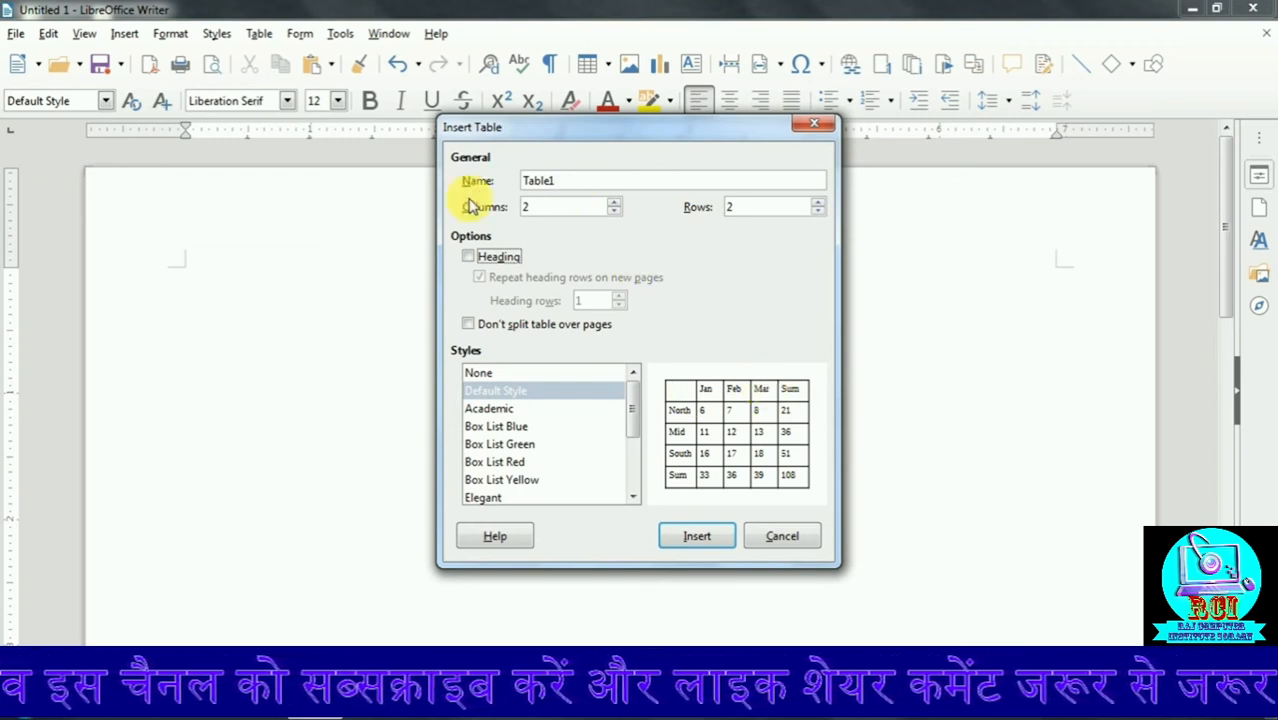
# Step: Set the new table to 6 columns and 5 rows with one heading row that repeats on new pages
pyautogui.doubleClick(606, 203)
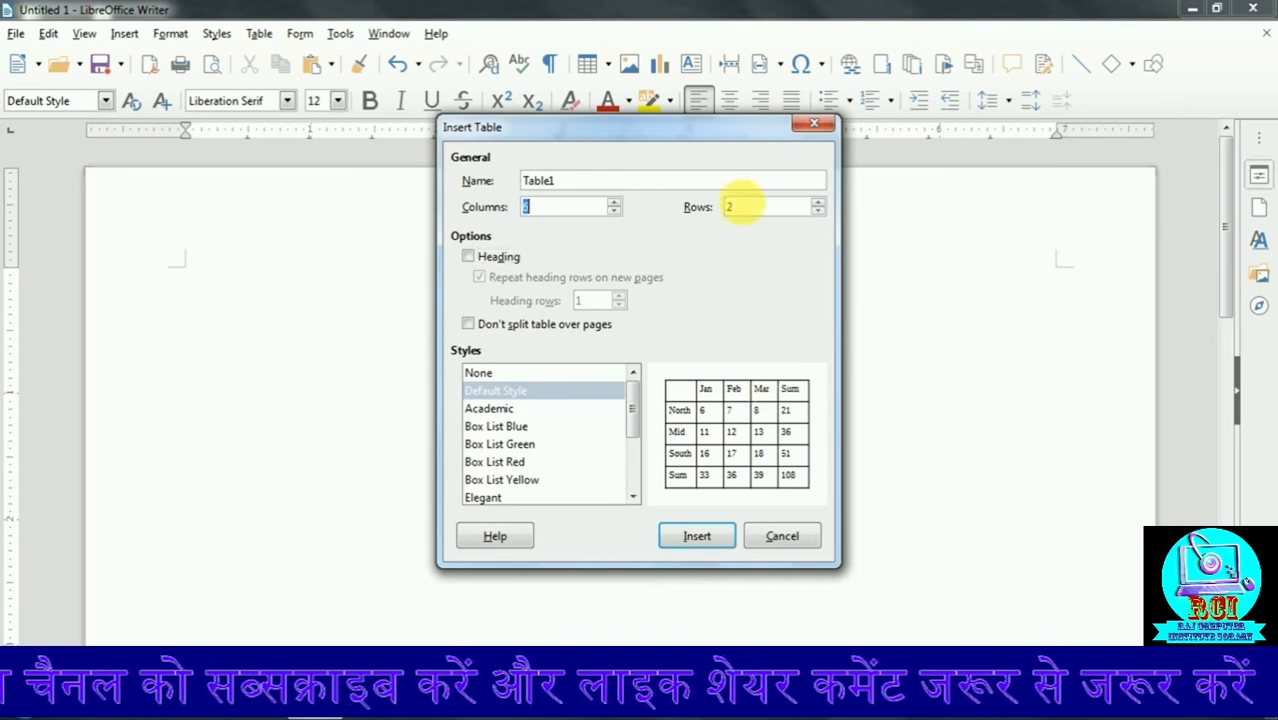
pyautogui.click(614, 203)
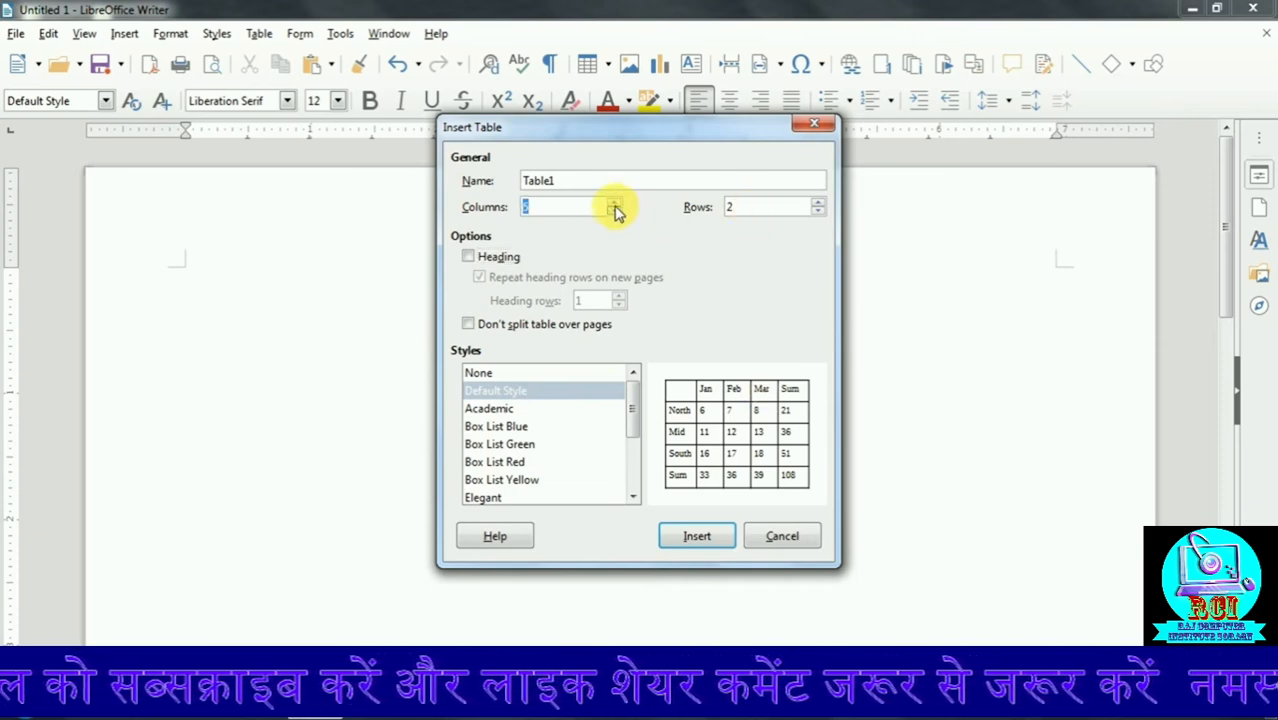
pyautogui.write('6')
pyautogui.press('Tab')
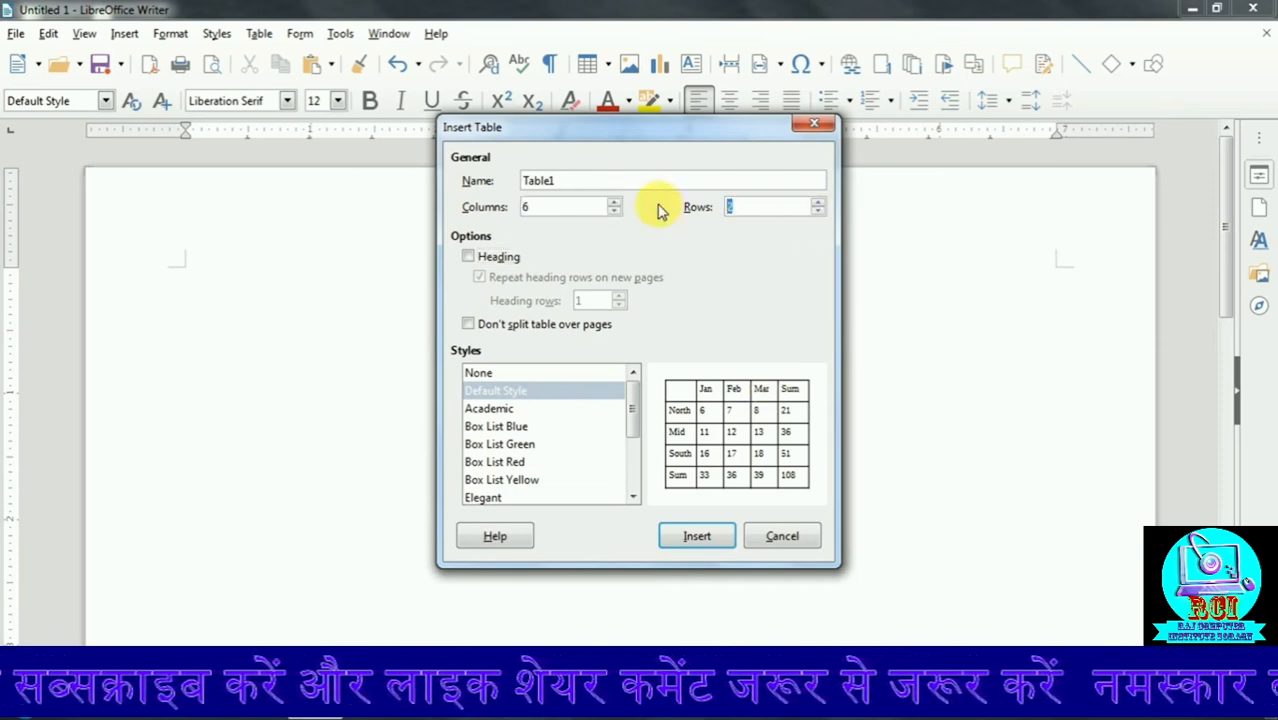
pyautogui.click(510, 257)
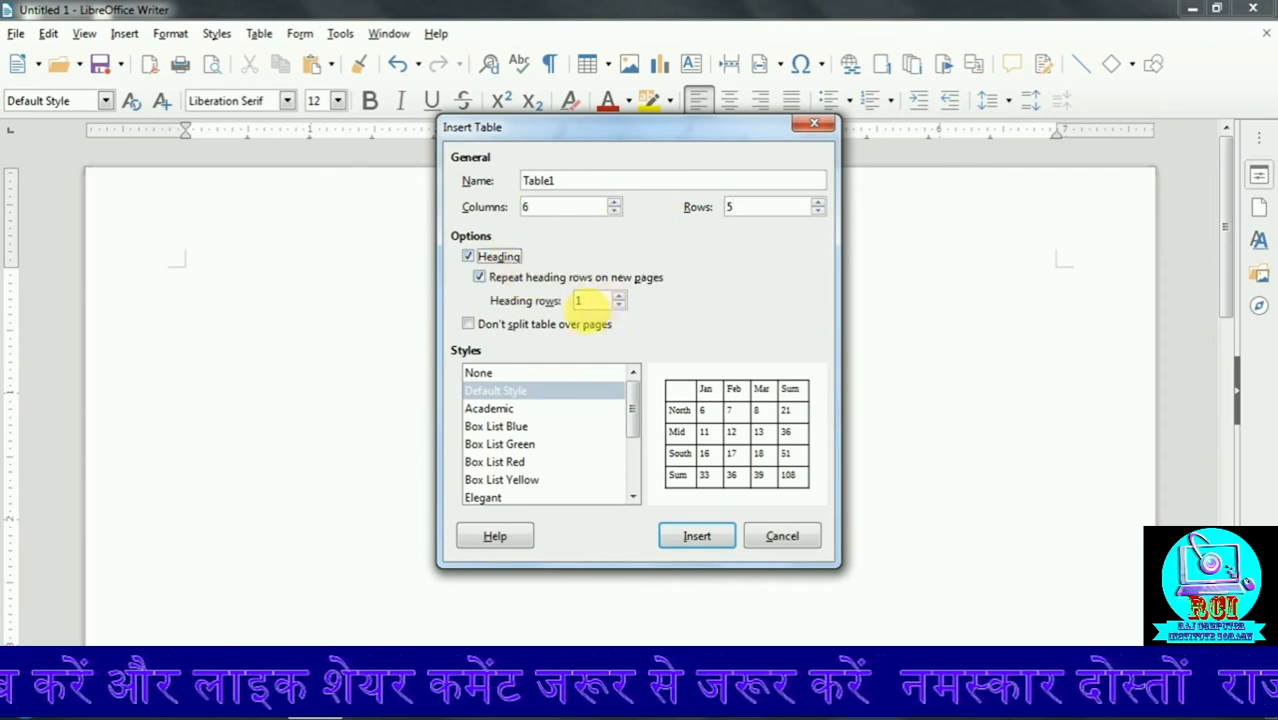
pyautogui.click(594, 300)
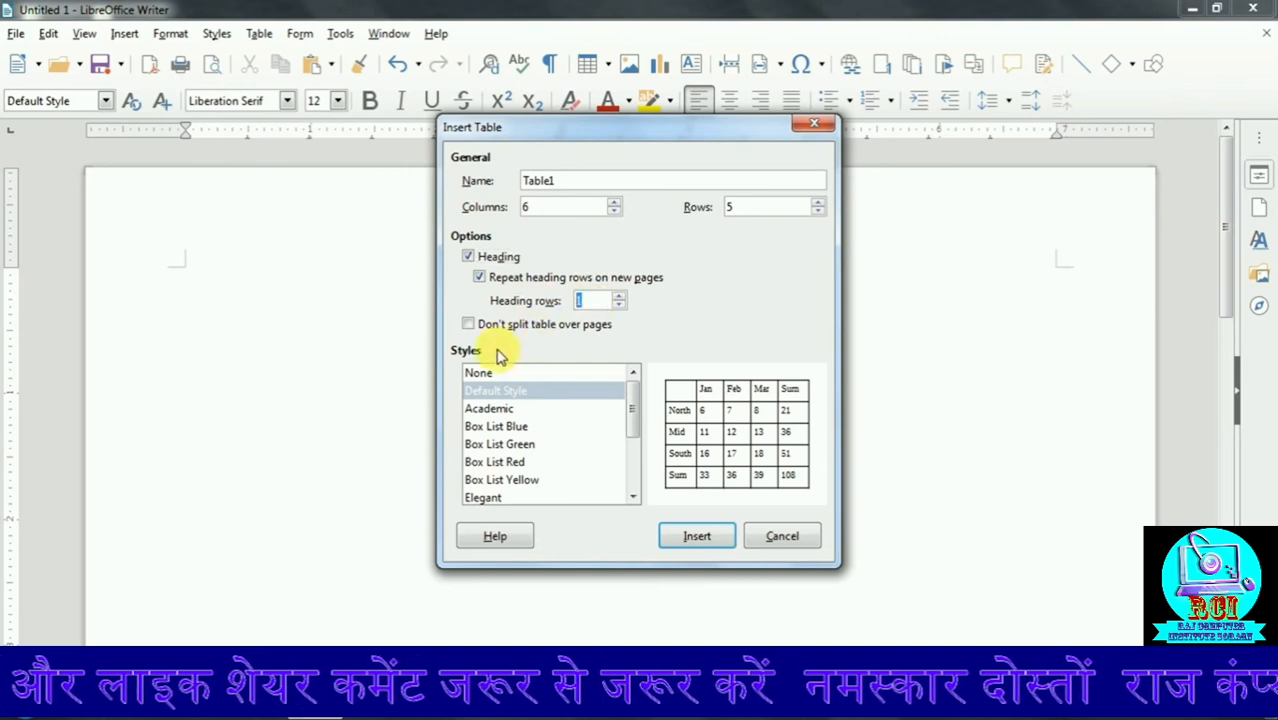
# Step: Preview several table styles, choose Box List Red and insert the table
pyautogui.click(508, 443)
pyautogui.click(513, 461)
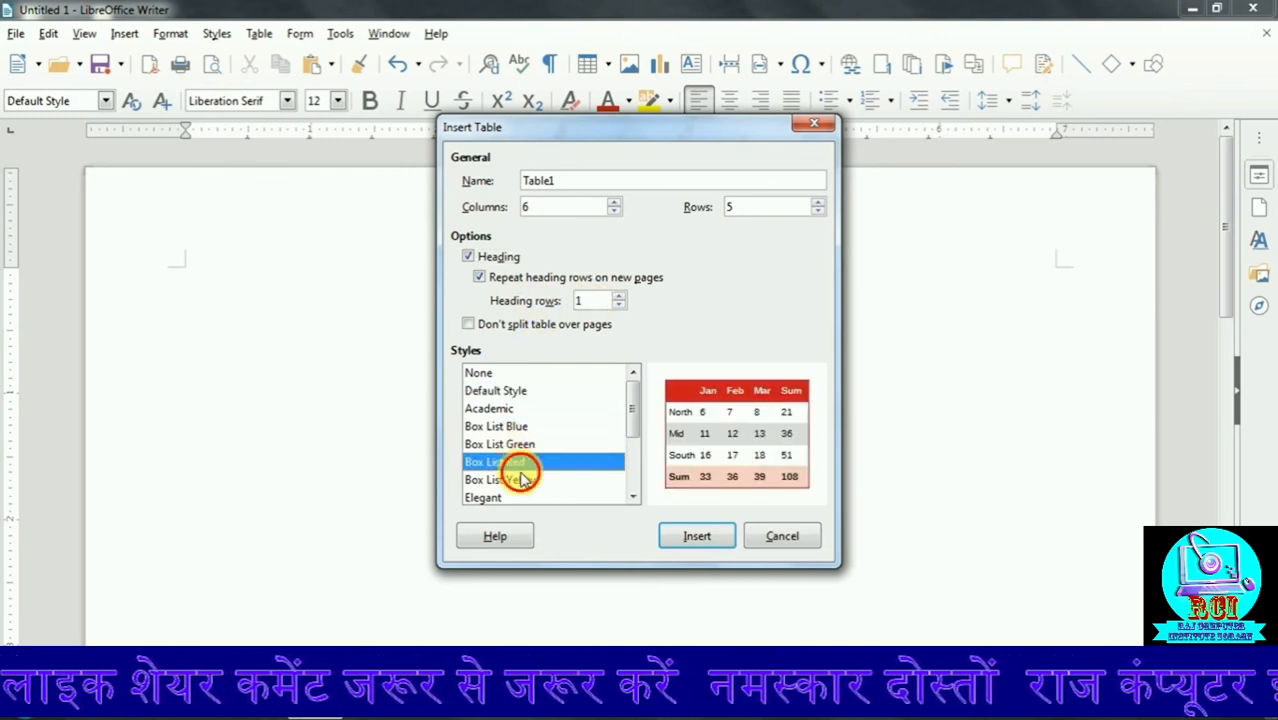
pyautogui.click(515, 479)
pyautogui.scroll(-2, 533, 450)
pyautogui.click(514, 444)
pyautogui.click(508, 426)
pyautogui.click(507, 411)
pyautogui.scroll(1, 512, 418)
pyautogui.click(510, 409)
pyautogui.click(510, 426)
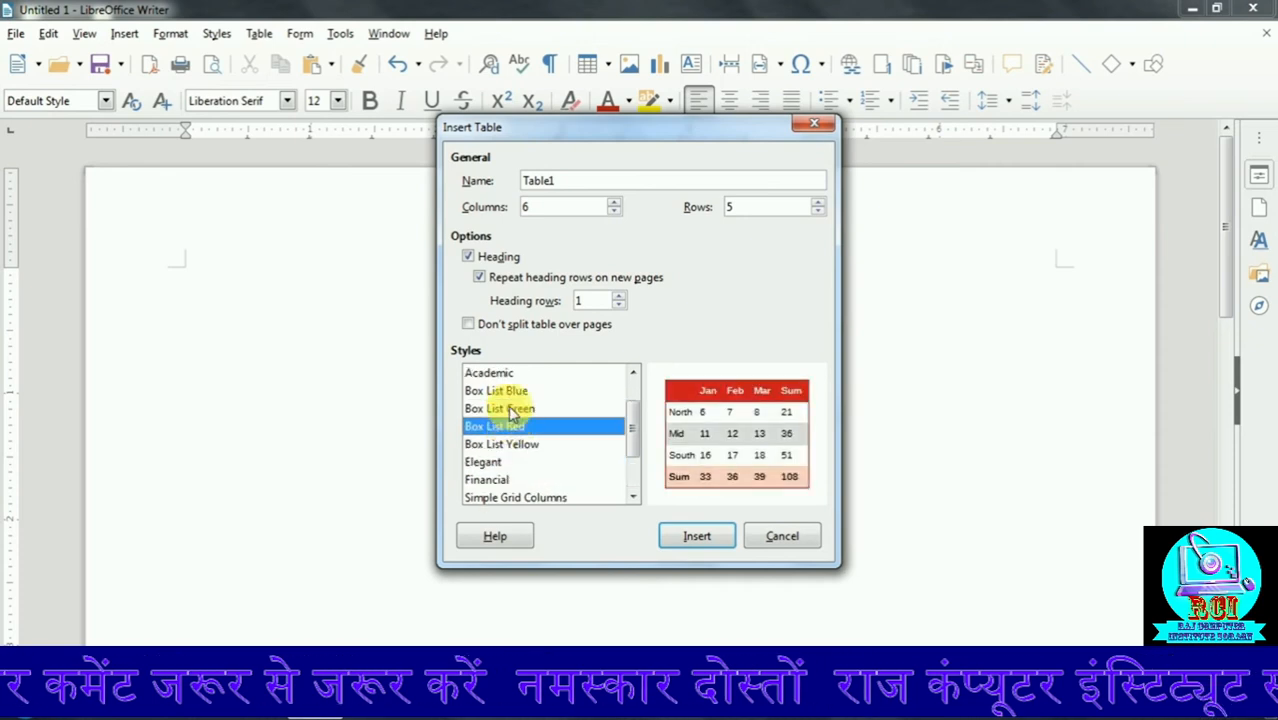
pyautogui.click(690, 536)
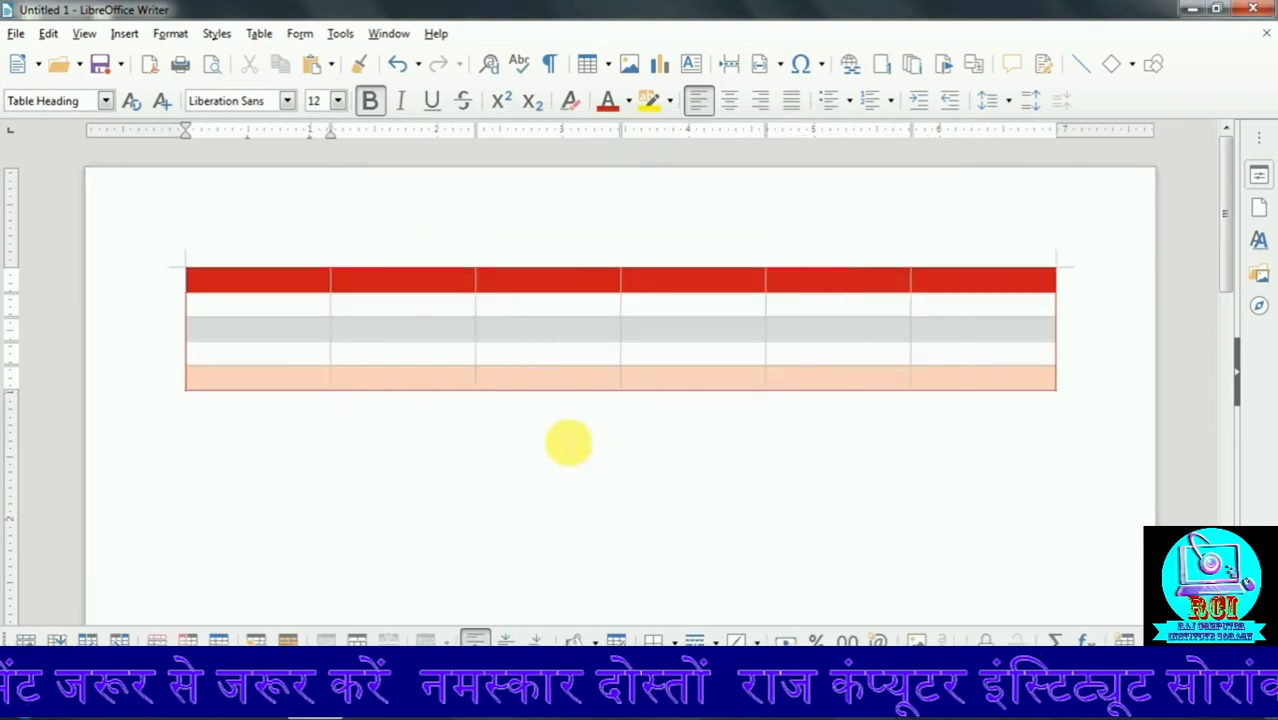
# Step: Examine the commands available for working with the inserted table, including its insert, delete and select options
pyautogui.click(253, 335)
pyautogui.click(254, 362)
pyautogui.click(254, 379)
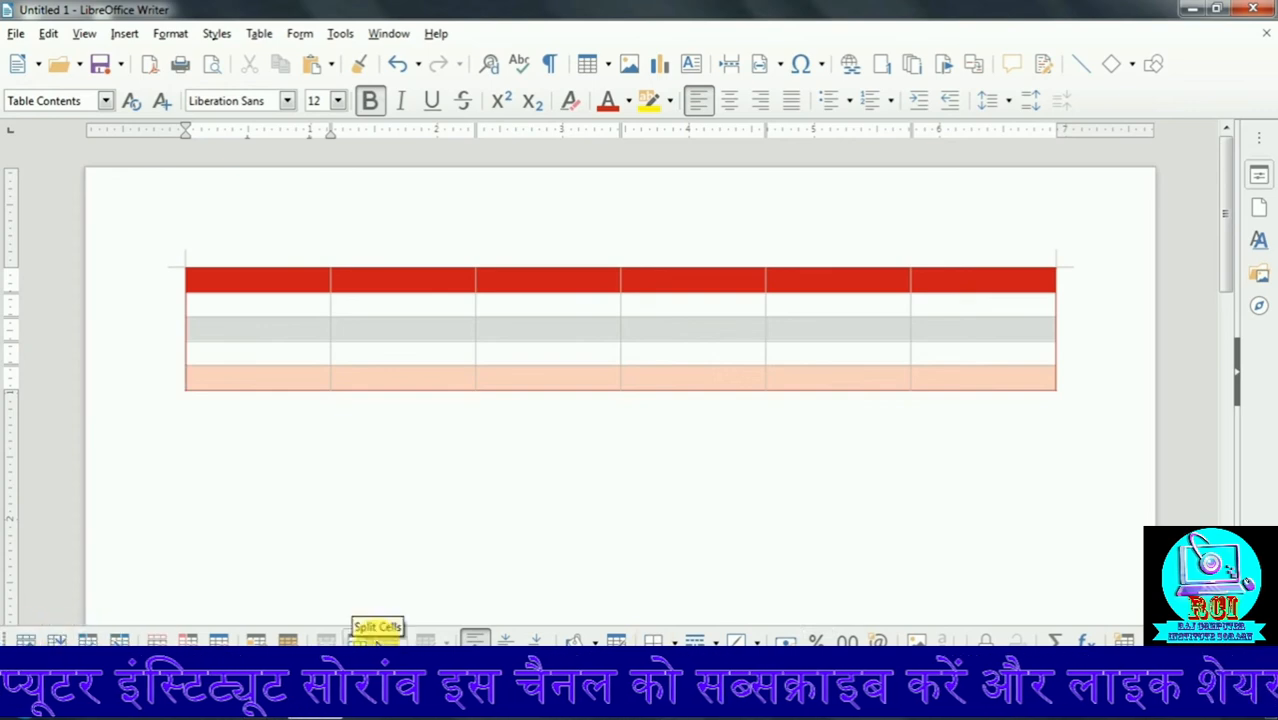
pyautogui.click(259, 33)
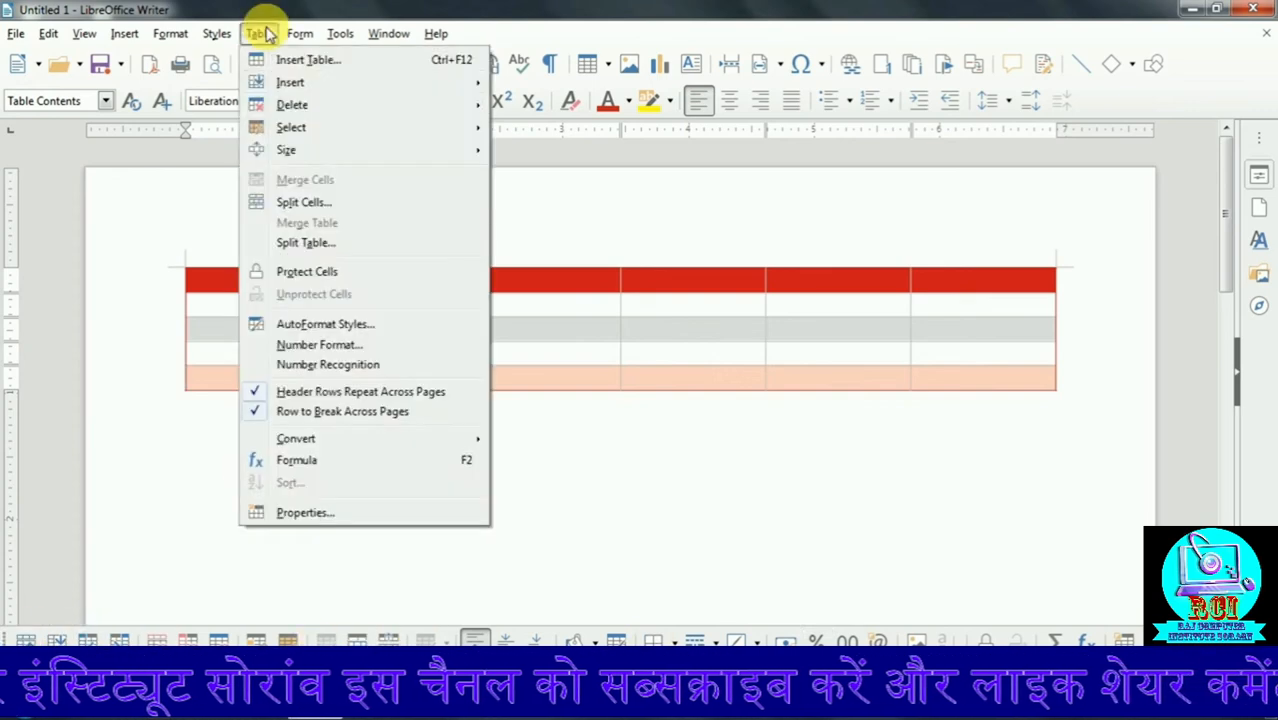
pyautogui.moveTo(310, 92)
pyautogui.moveTo(331, 113)
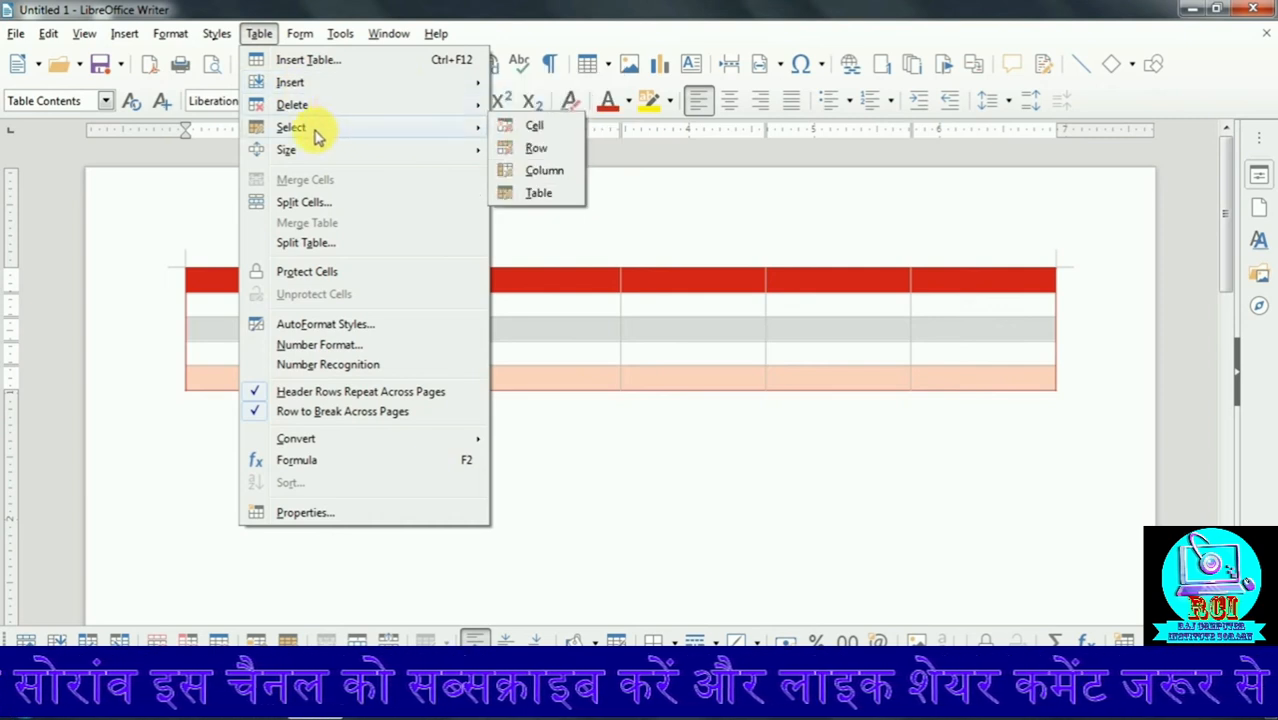
pyautogui.click(585, 519)
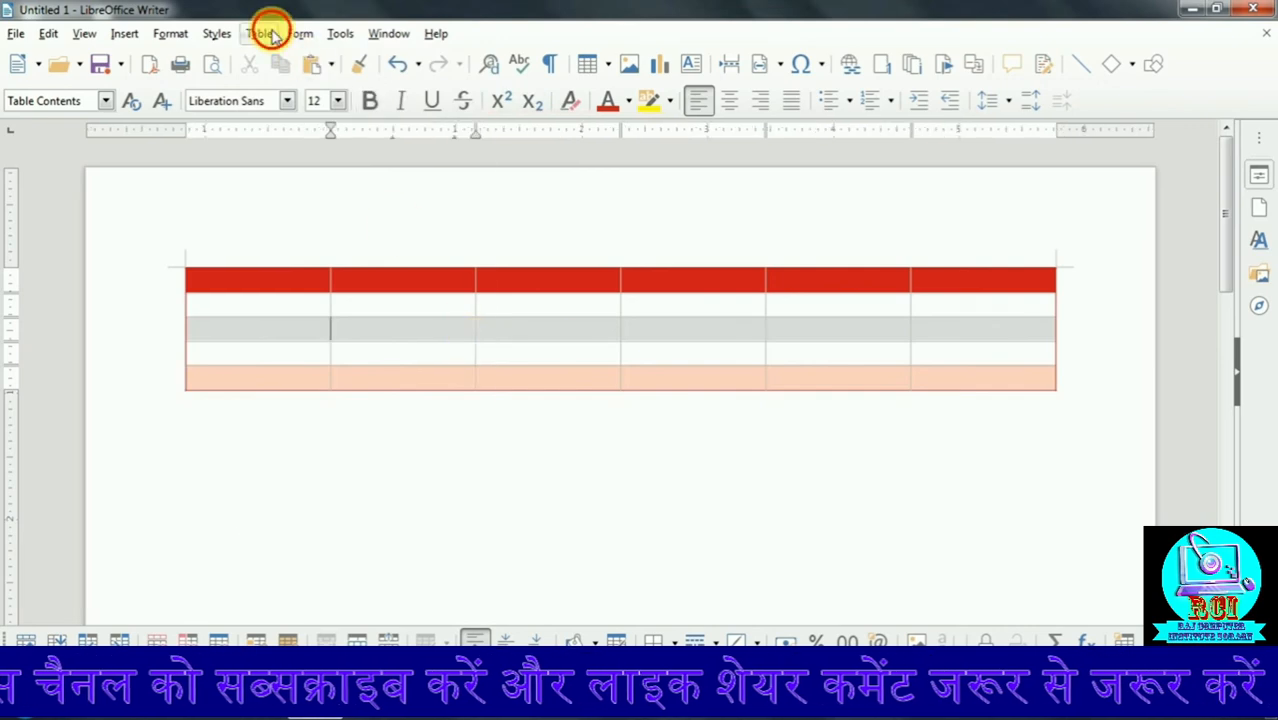
pyautogui.click(268, 31)
pyautogui.moveTo(300, 33)
pyautogui.click(563, 358)
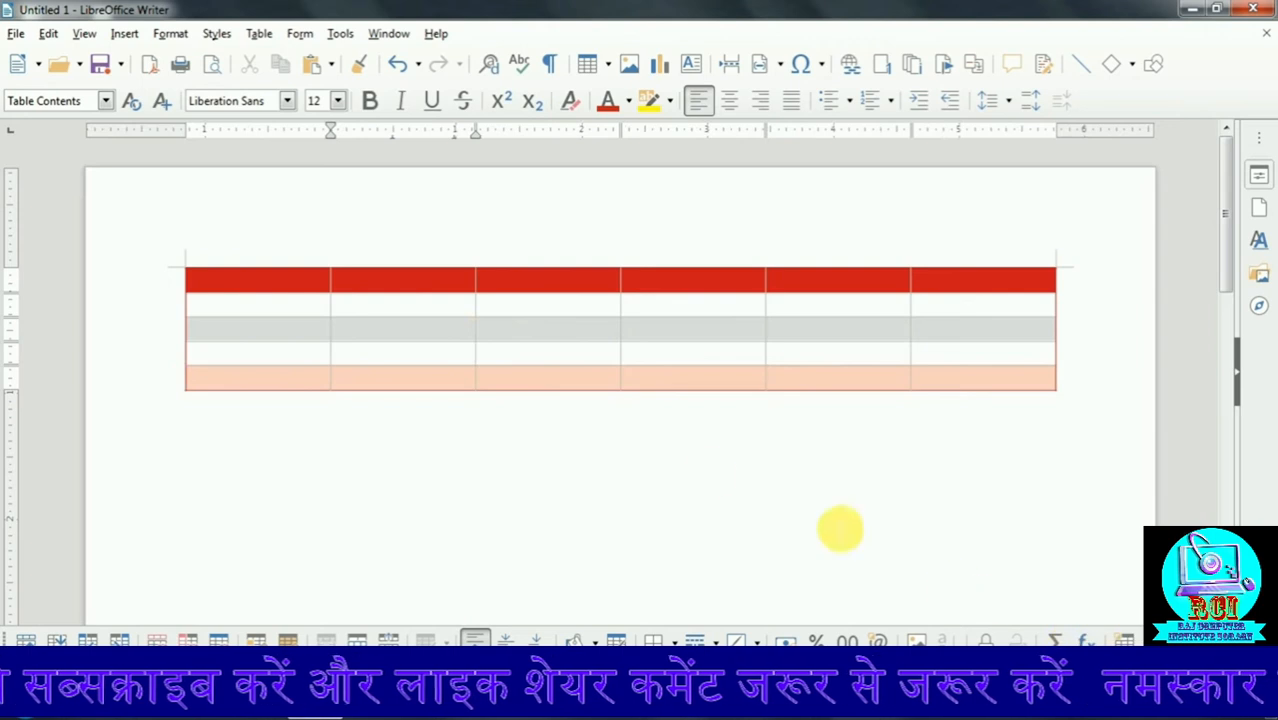
# Step: Select the entire document content and delete it, including the red-styled table
pyautogui.click(642, 374)
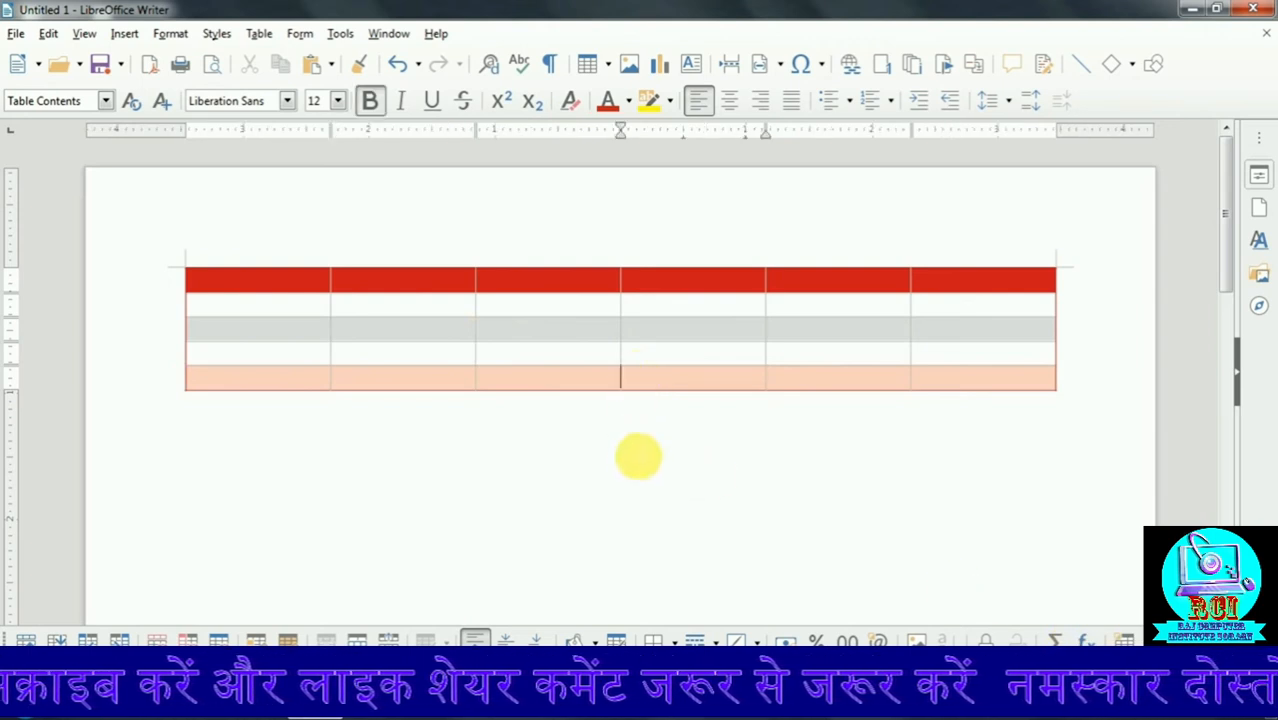
pyautogui.hotkey('ctrl', 'a')
pyautogui.press('Escape')
pyautogui.click(717, 420)
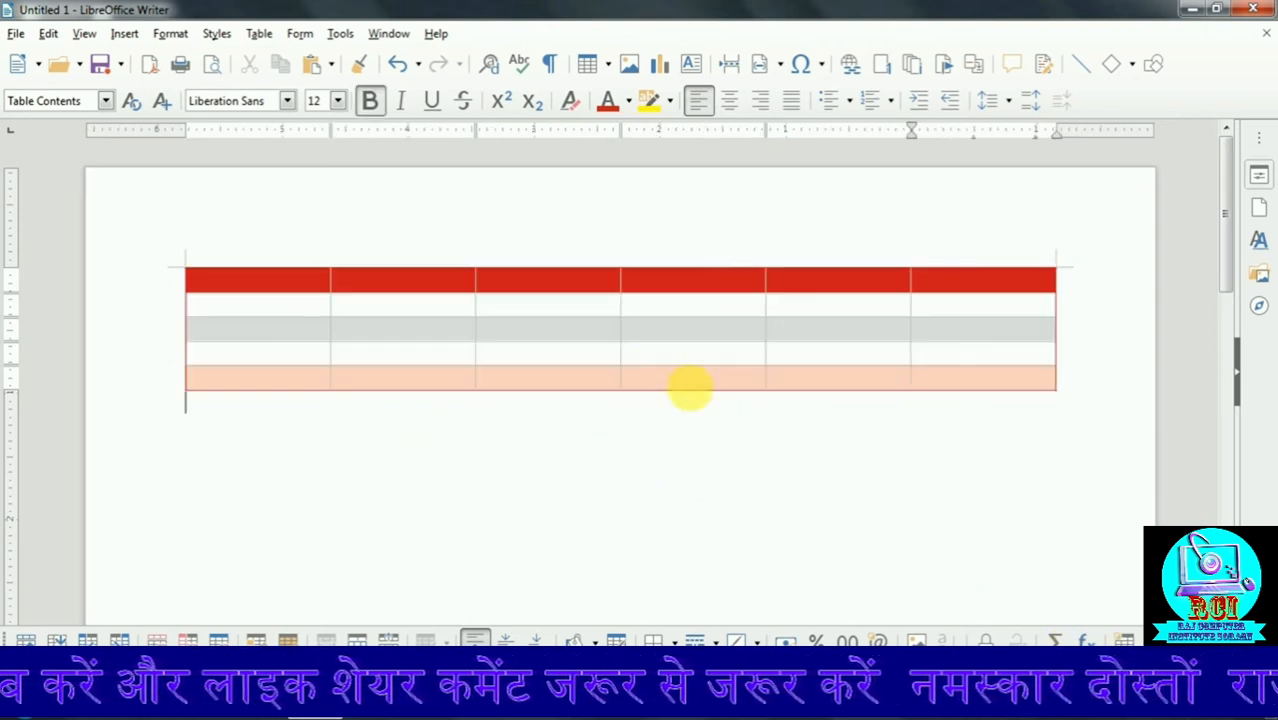
pyautogui.hotkey('ctrl', 'a')
pyautogui.click(491, 428)
pyautogui.hotkey('ctrl', 'a')
pyautogui.press('Delete')
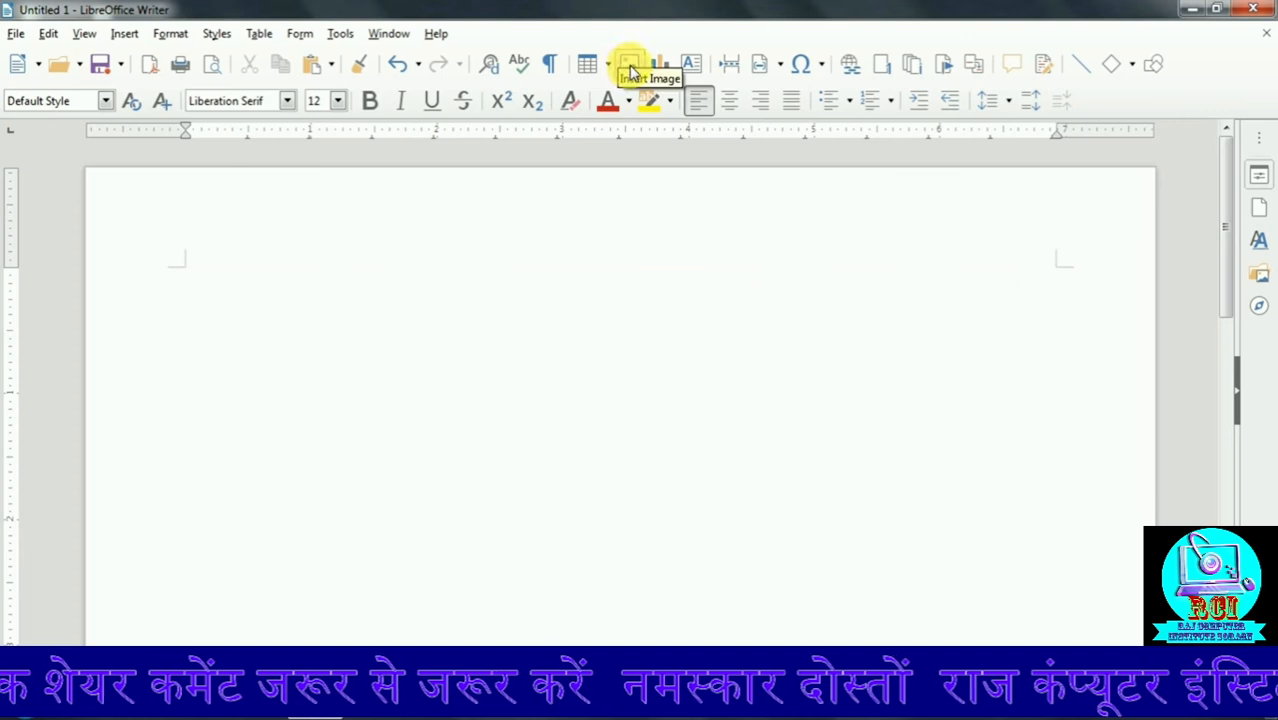
# Step: Insert the website banner image from the Documents library and shrink it to about 4.9 inches wide
pyautogui.click(124, 33)
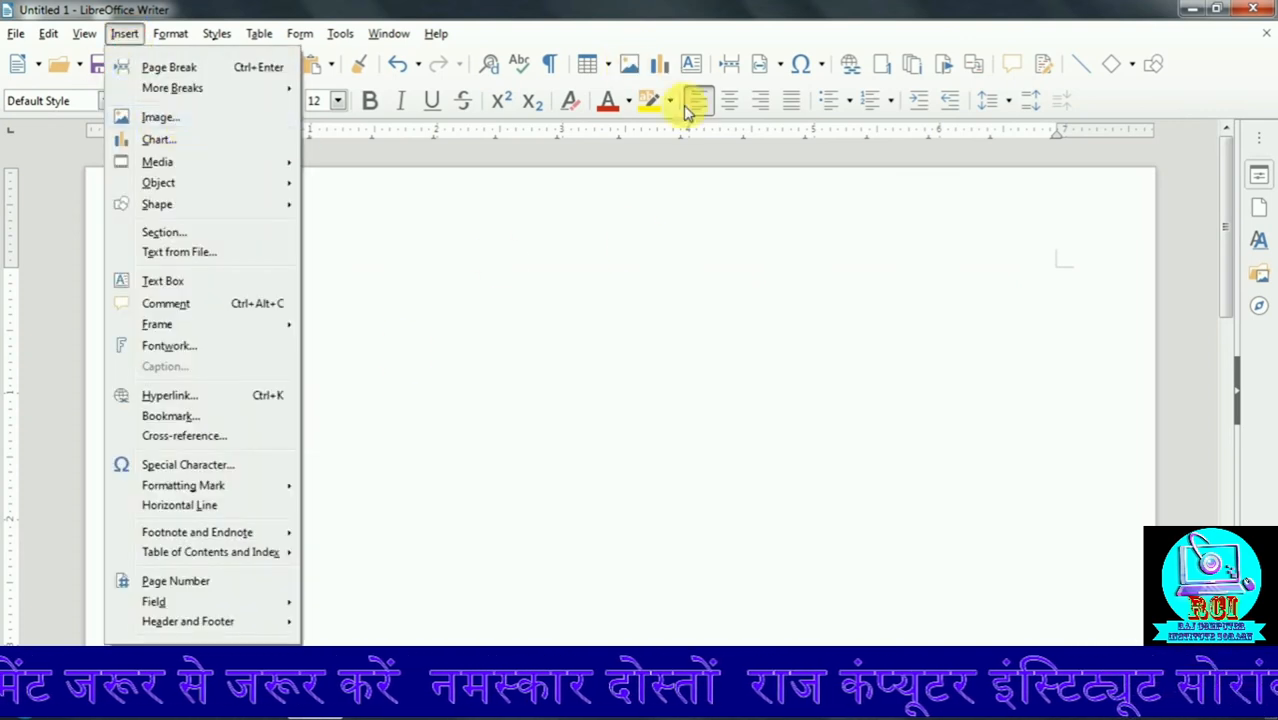
pyautogui.click(627, 64)
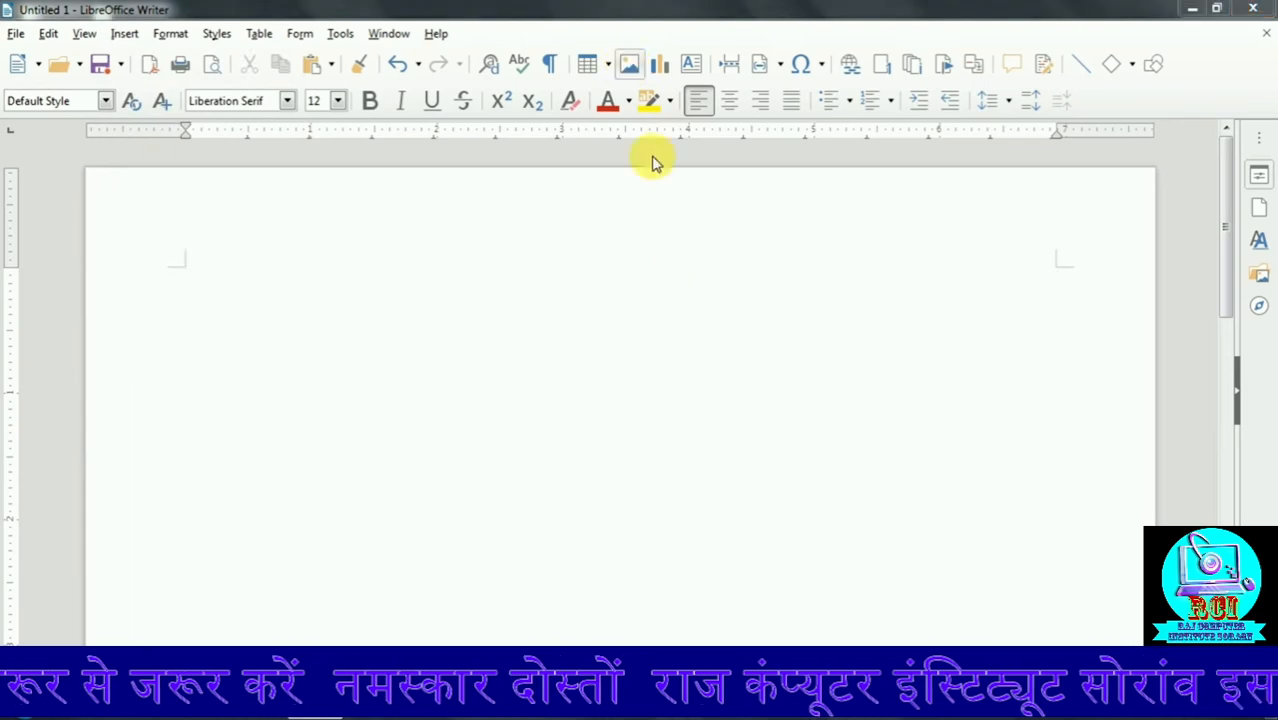
pyautogui.scroll(-10, 490, 368)
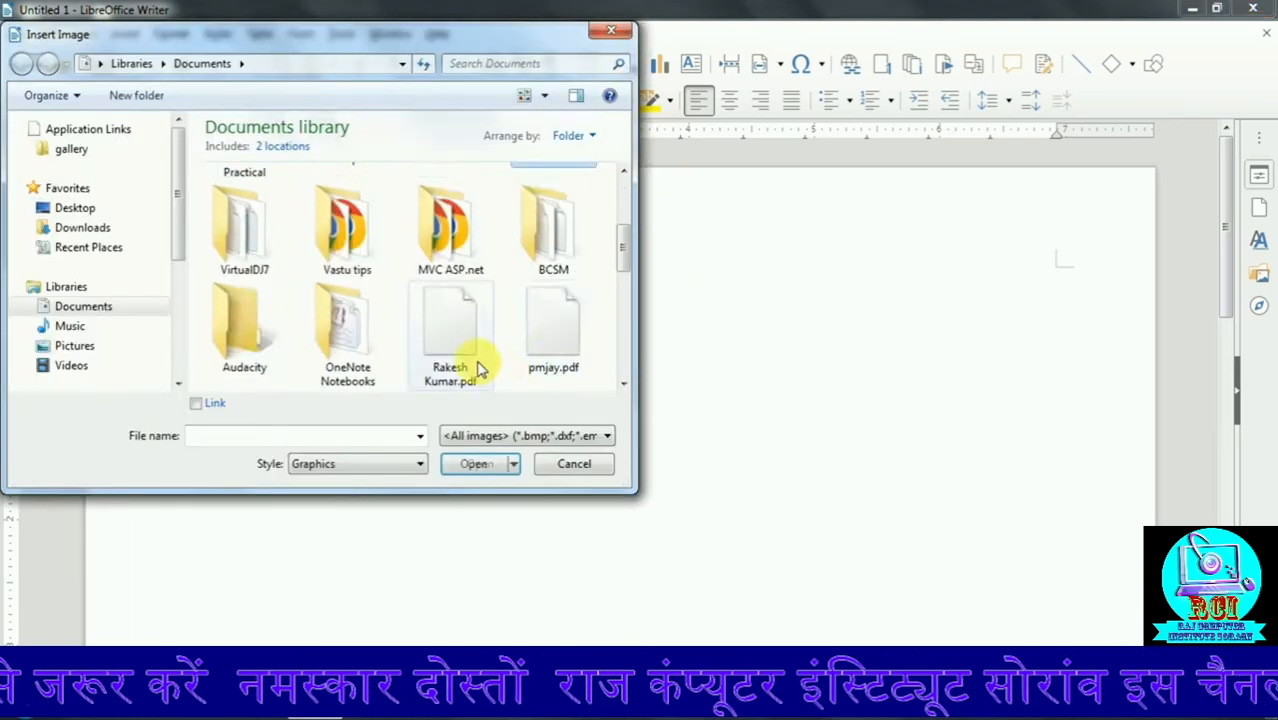
pyautogui.doubleClick(441, 292)
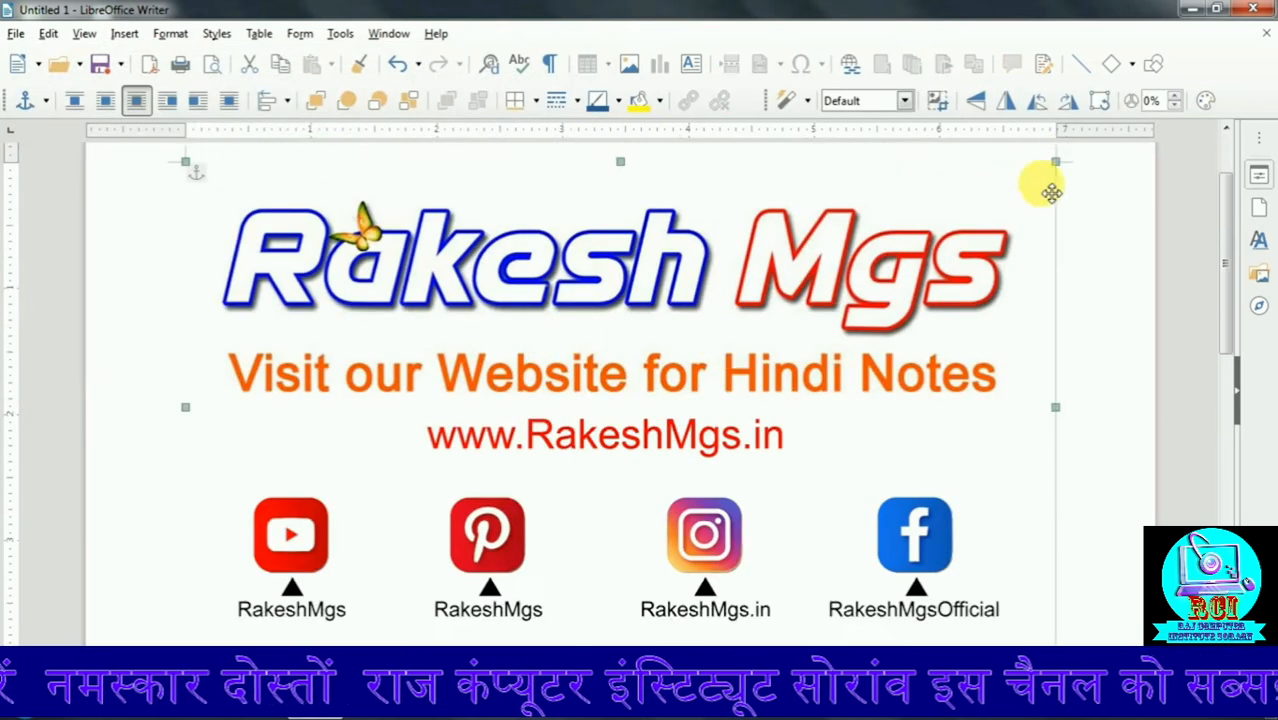
pyautogui.scroll(2, 1052, 195)
pyautogui.moveTo(1066, 274); pyautogui.dragTo(813, 487)
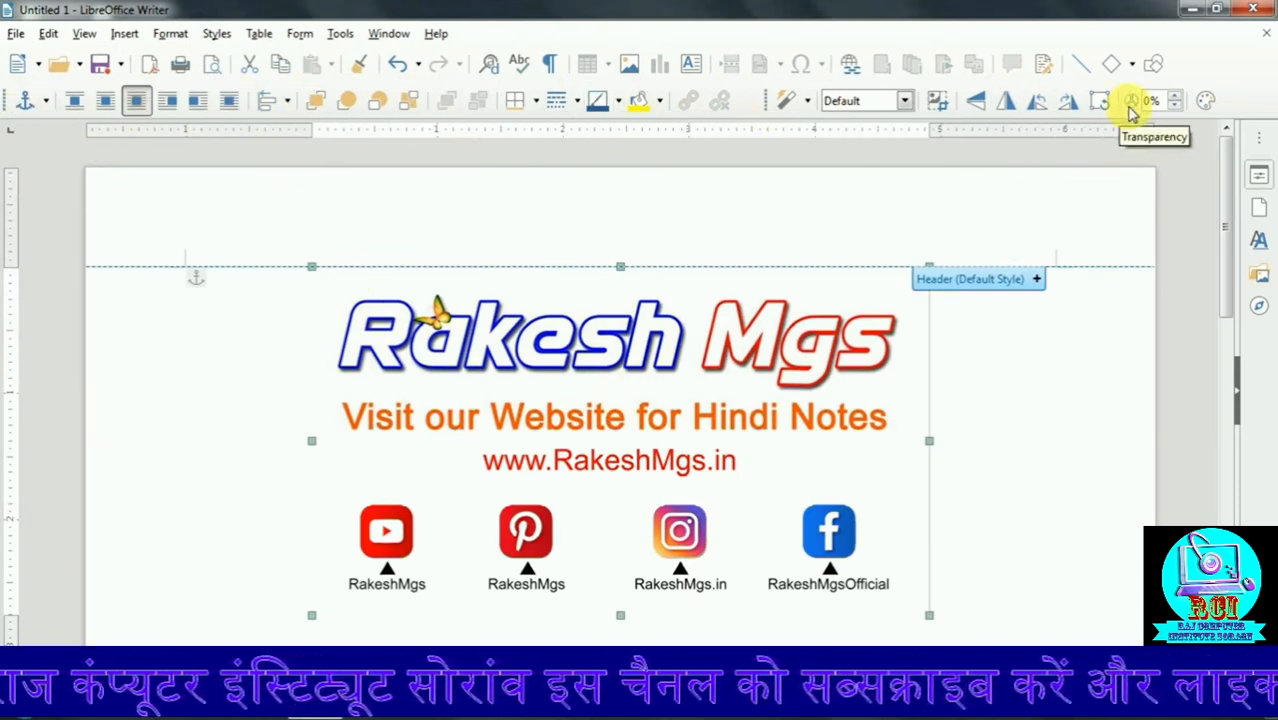
# Step: Delete the banner image and zoom out the empty page
pyautogui.click(124, 36)
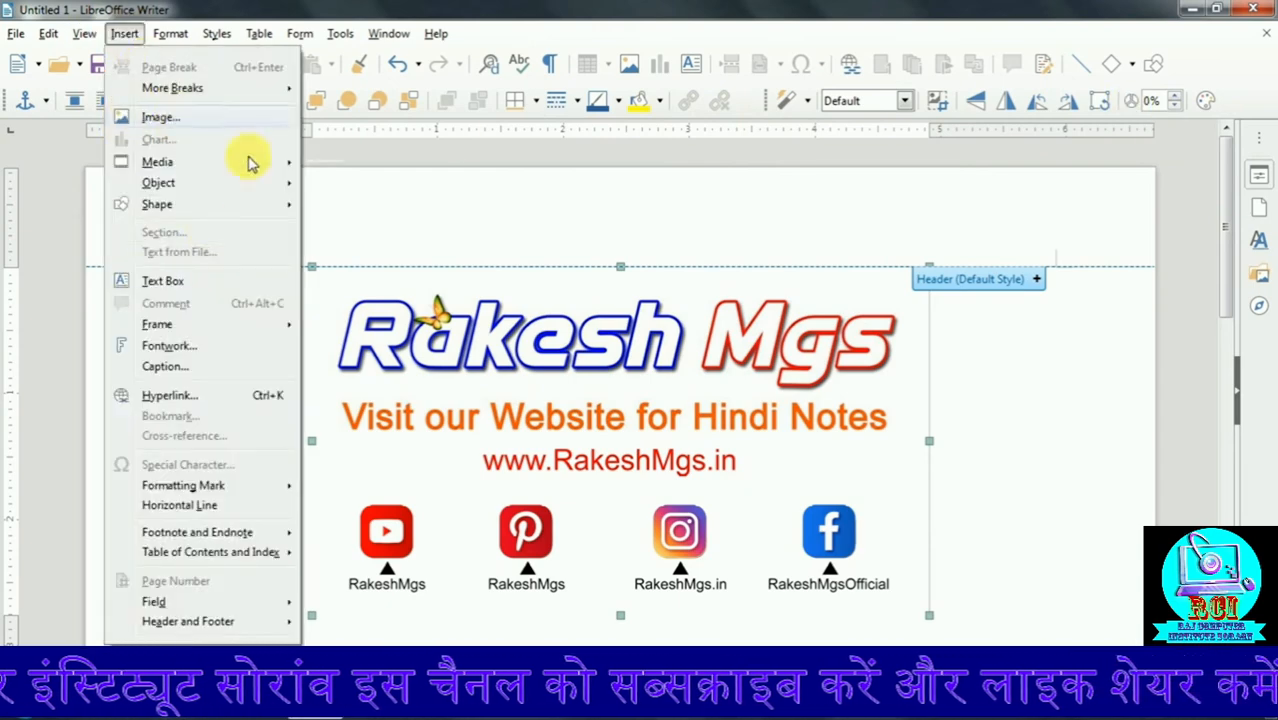
pyautogui.click(438, 208)
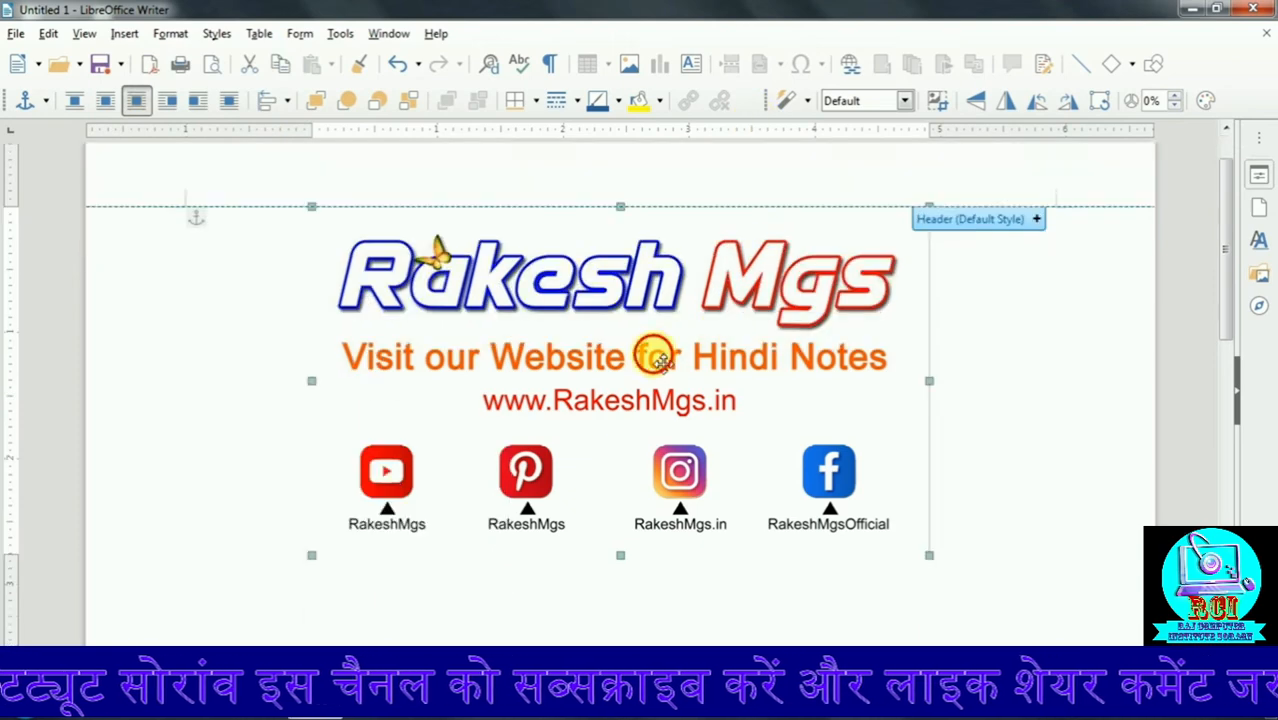
pyautogui.press('Delete')
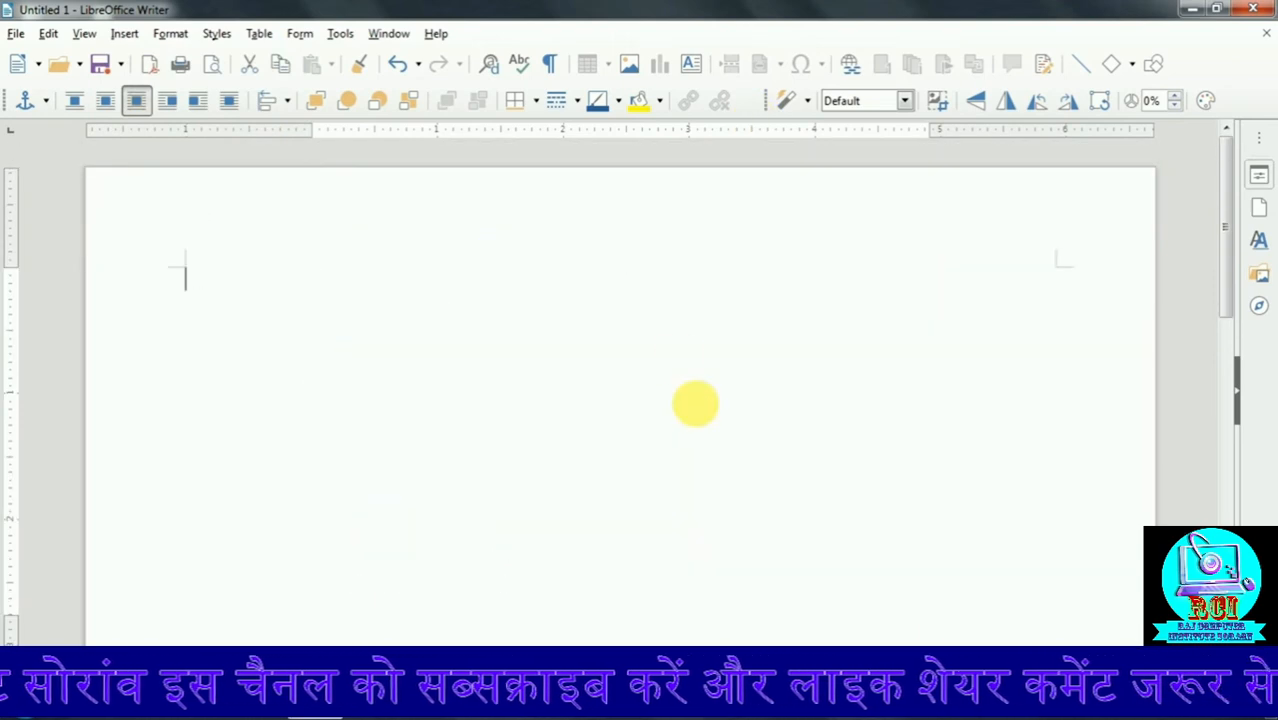
pyautogui.scroll(-2, 798, 429)
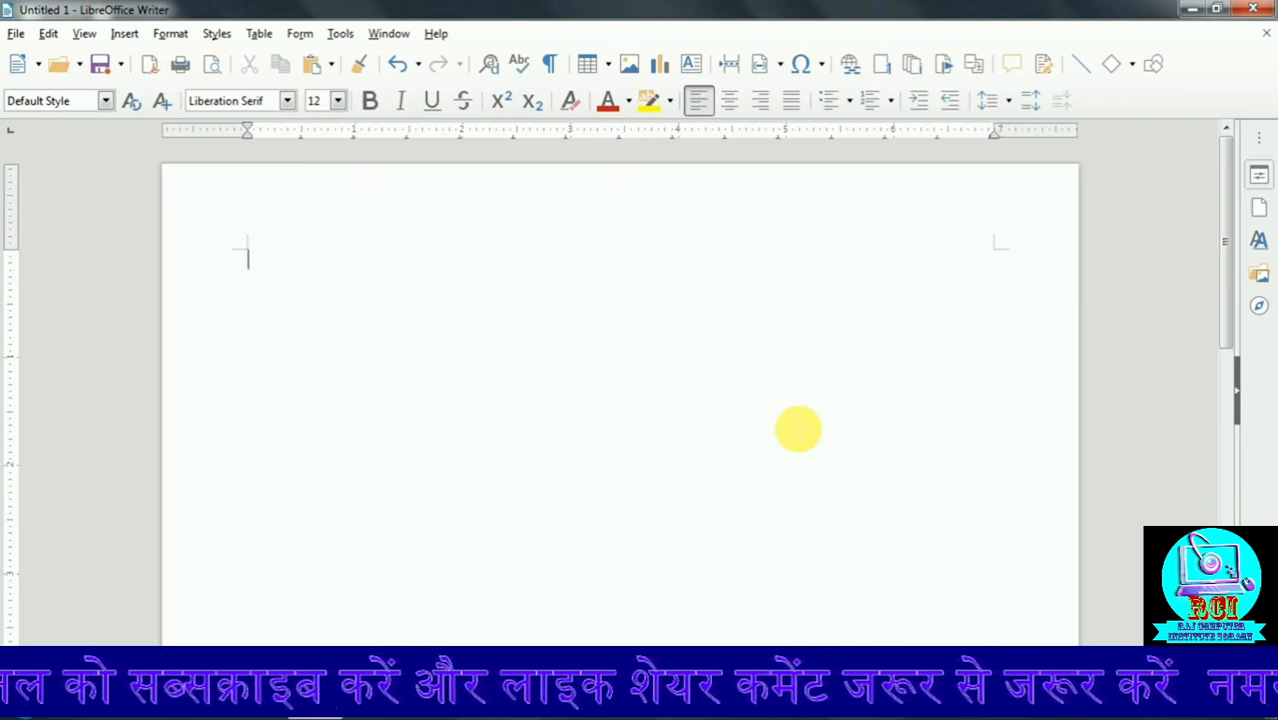
# Step: Insert a default column chart into the document and open it for editing
pyautogui.click(660, 65)
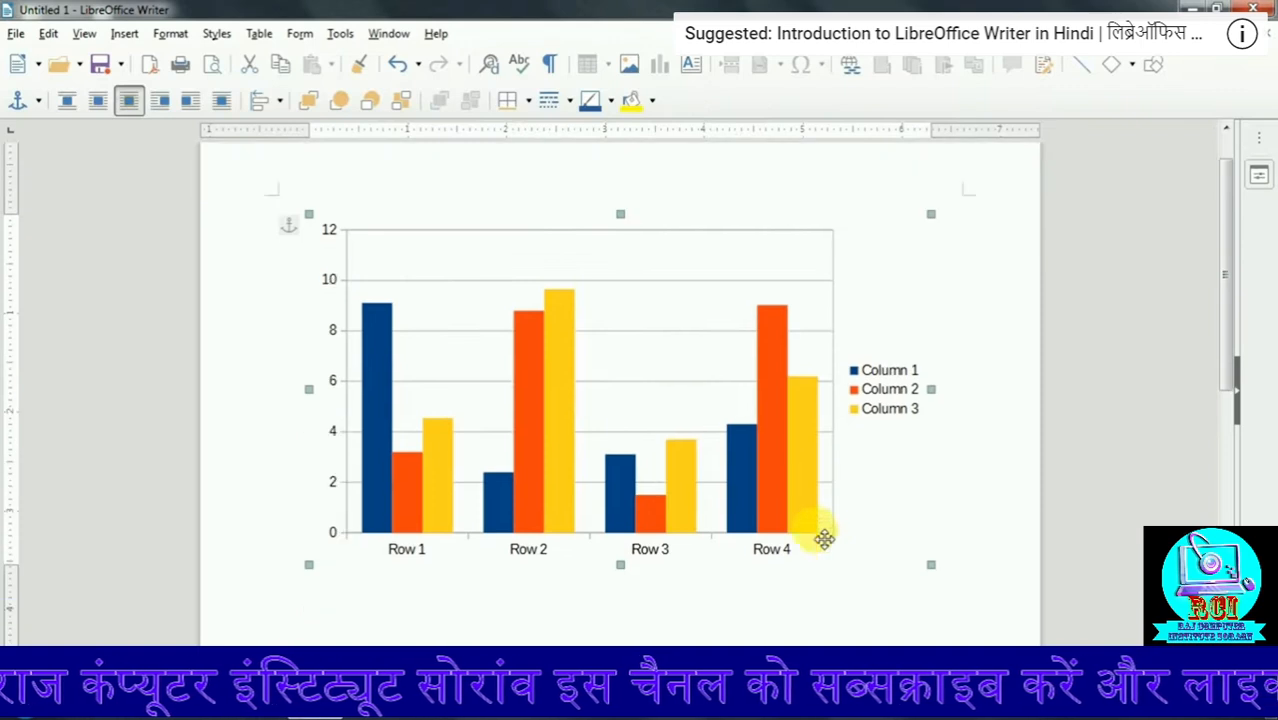
pyautogui.rightClick(801, 503)
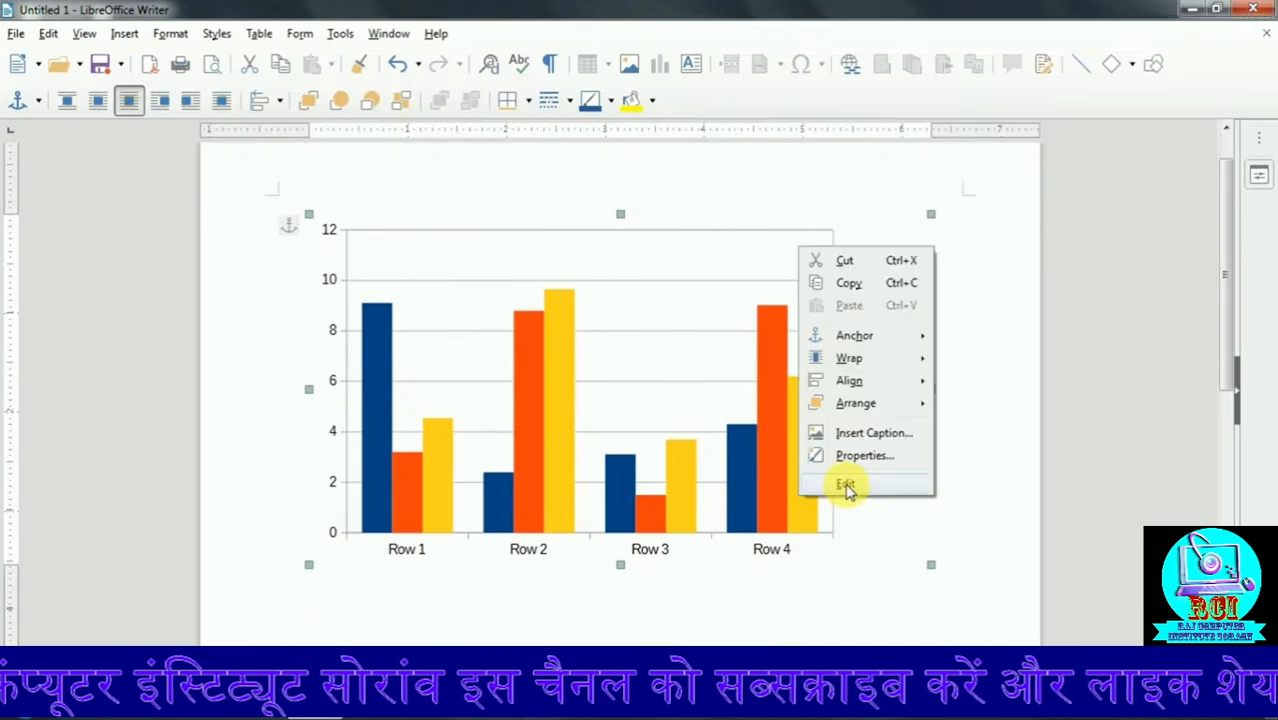
pyautogui.click(845, 485)
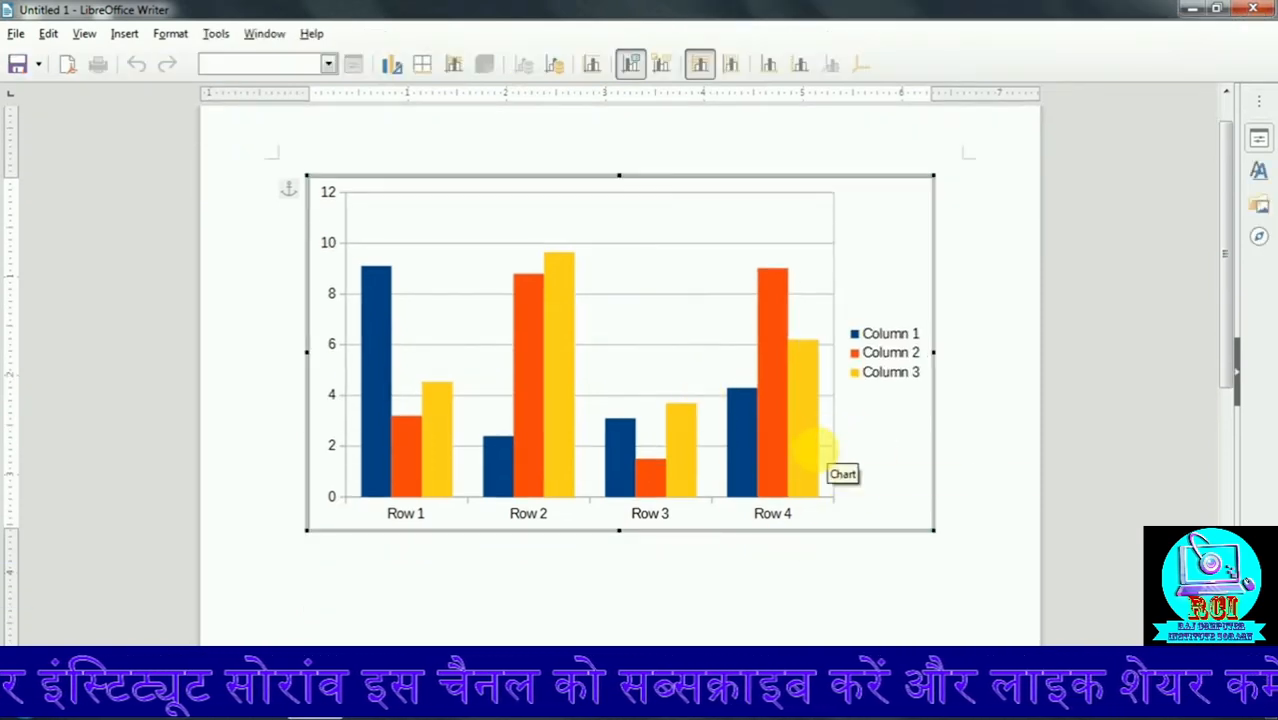
# Step: Open the chart's data table and move its window aside so the columns stay in view
pyautogui.rightClick(812, 470)
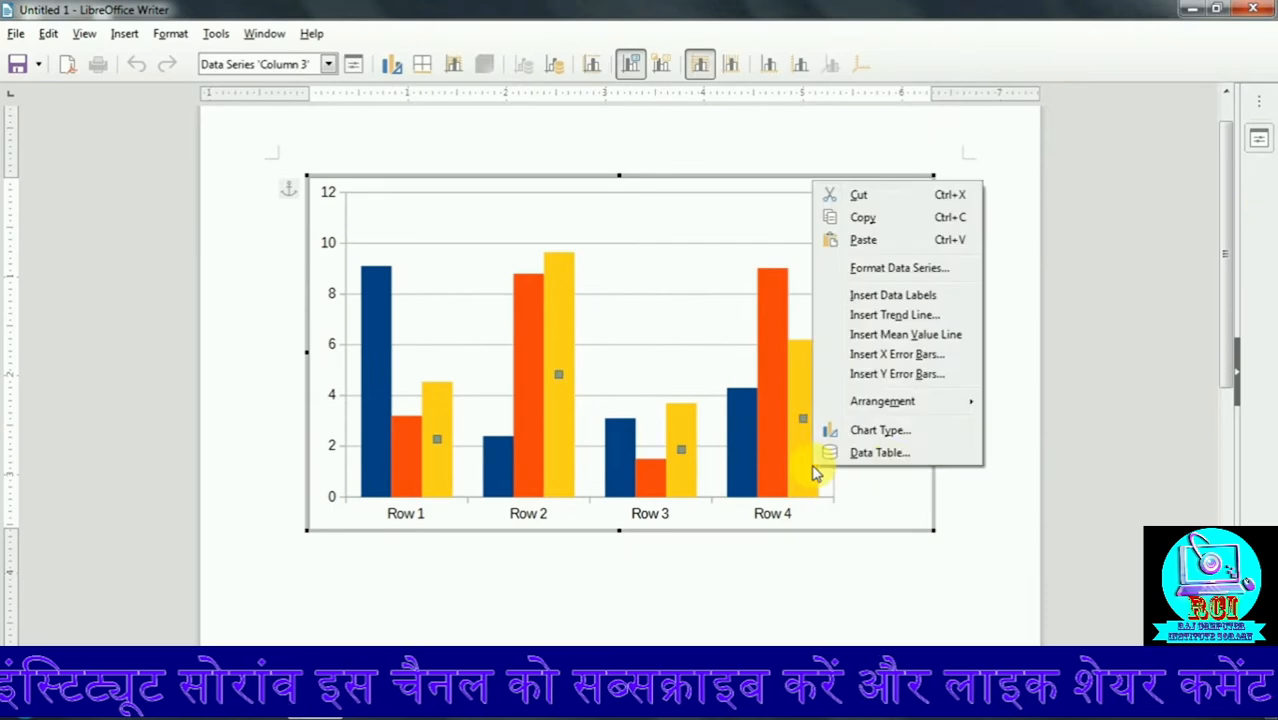
pyautogui.click(876, 453)
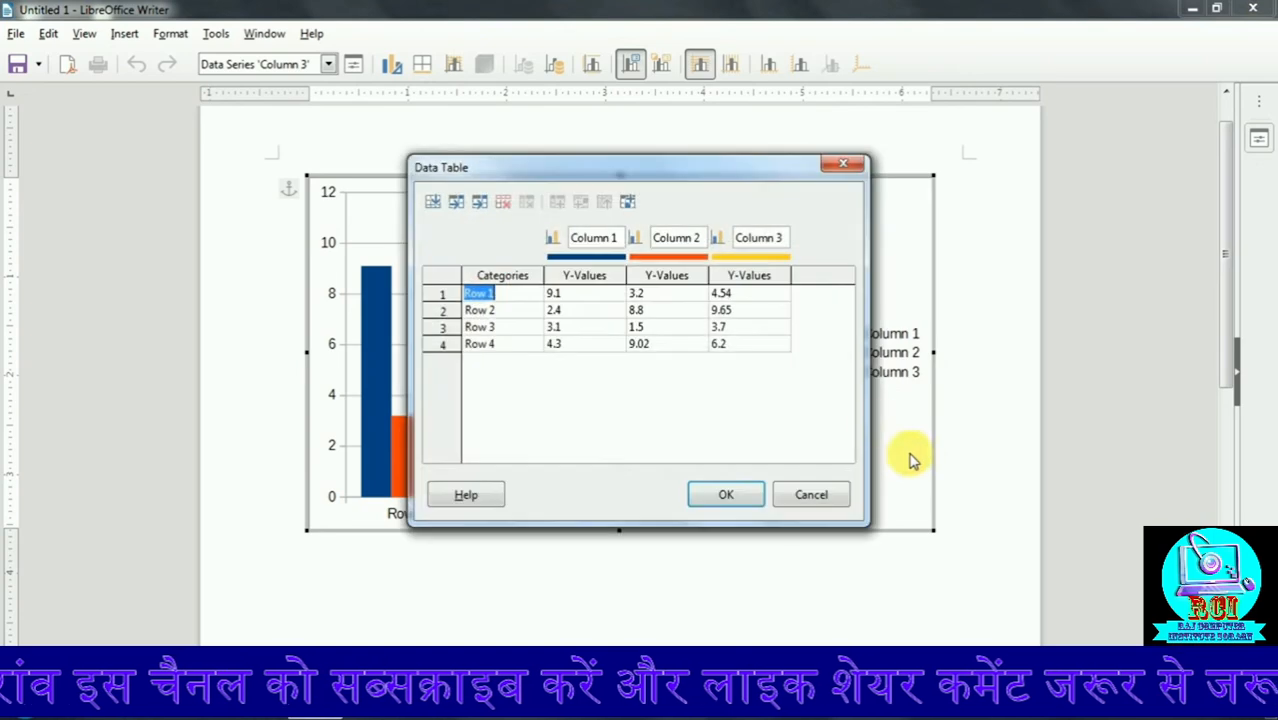
pyautogui.moveTo(522, 180); pyautogui.dragTo(978, 392)
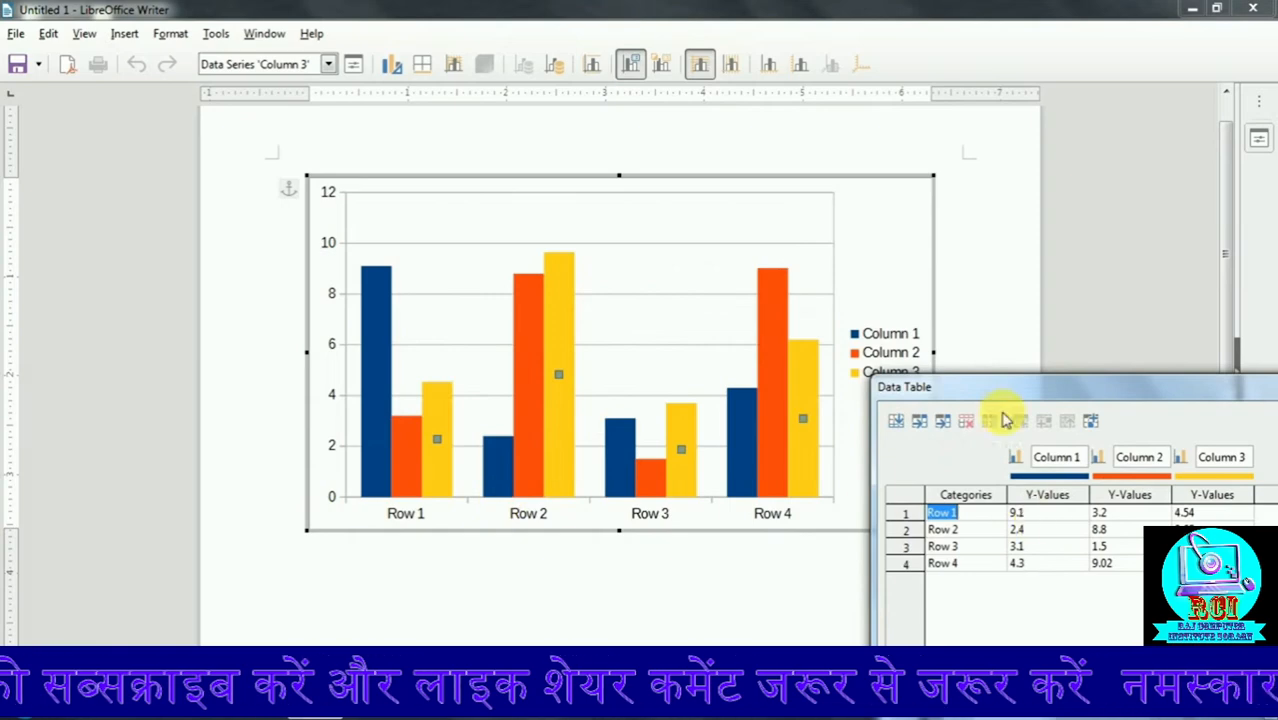
pyautogui.moveTo(998, 386); pyautogui.dragTo(976, 272)
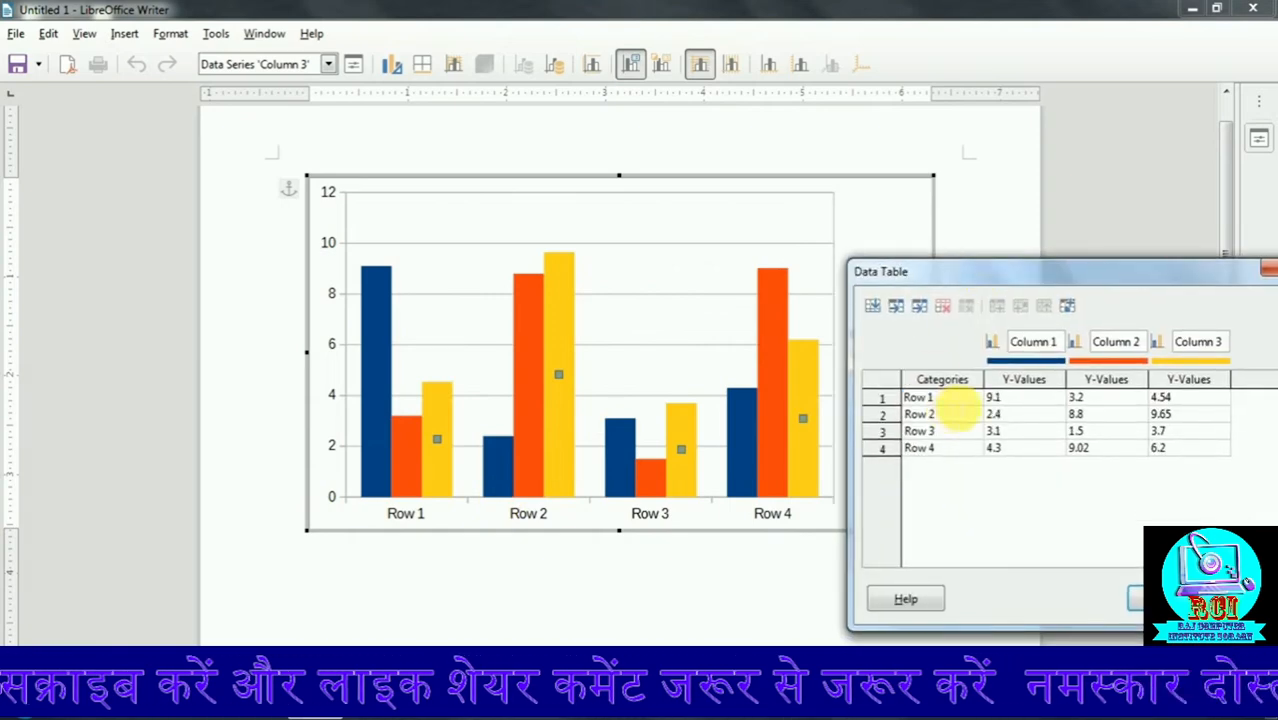
# Step: Replace the four row labels in the chart's data table with students' first names
pyautogui.click(918, 398)
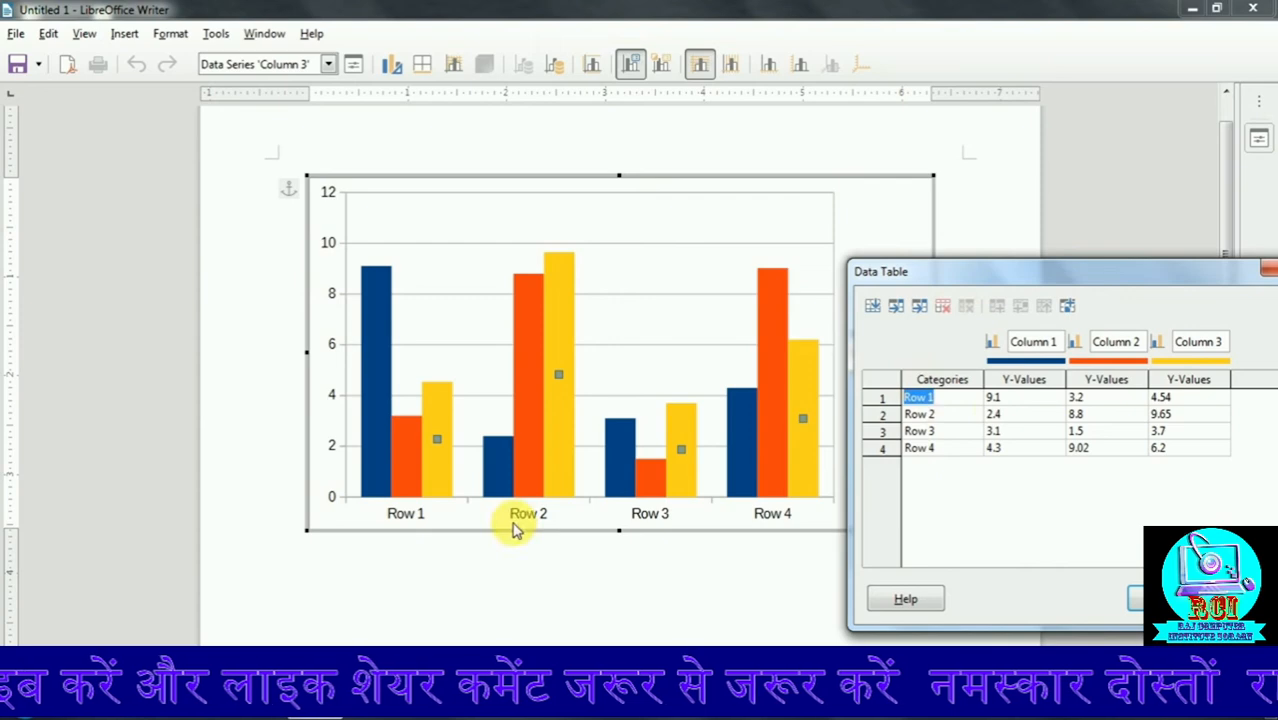
pyautogui.write('Rahul')
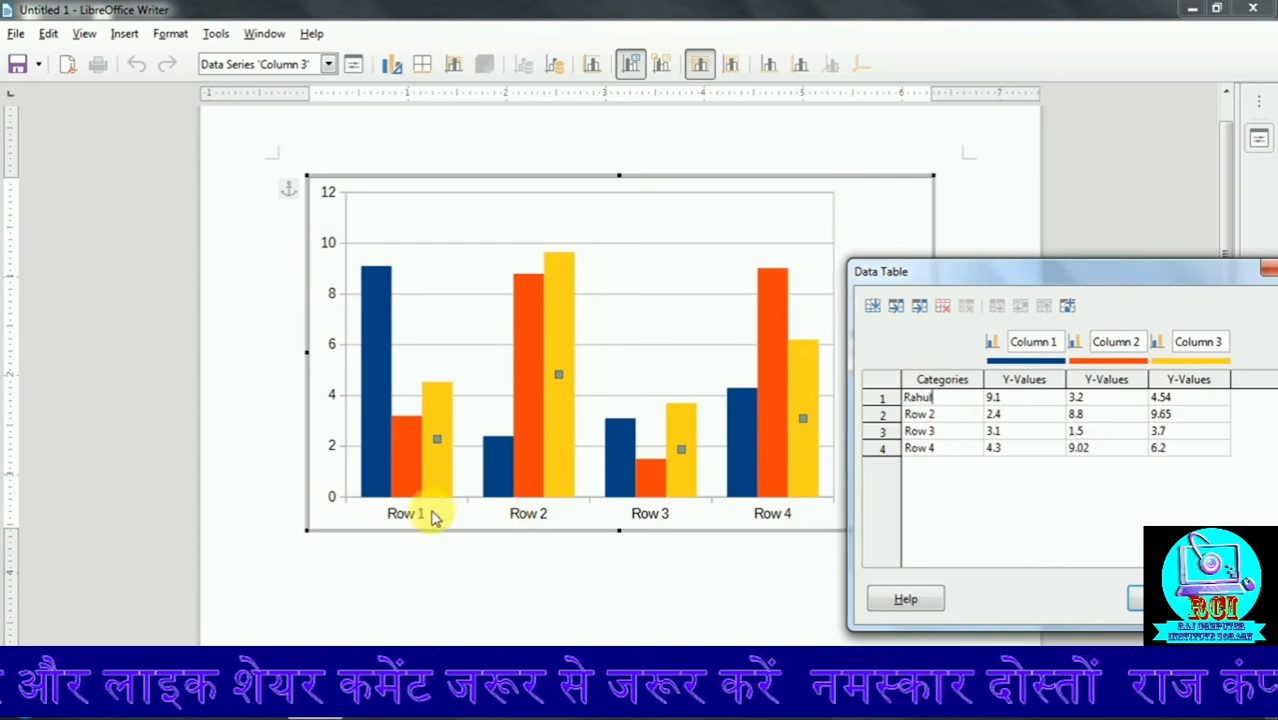
pyautogui.press('Return')
pyautogui.write('Aman')
pyautogui.press('Return')
pyautogui.write('Ajay')
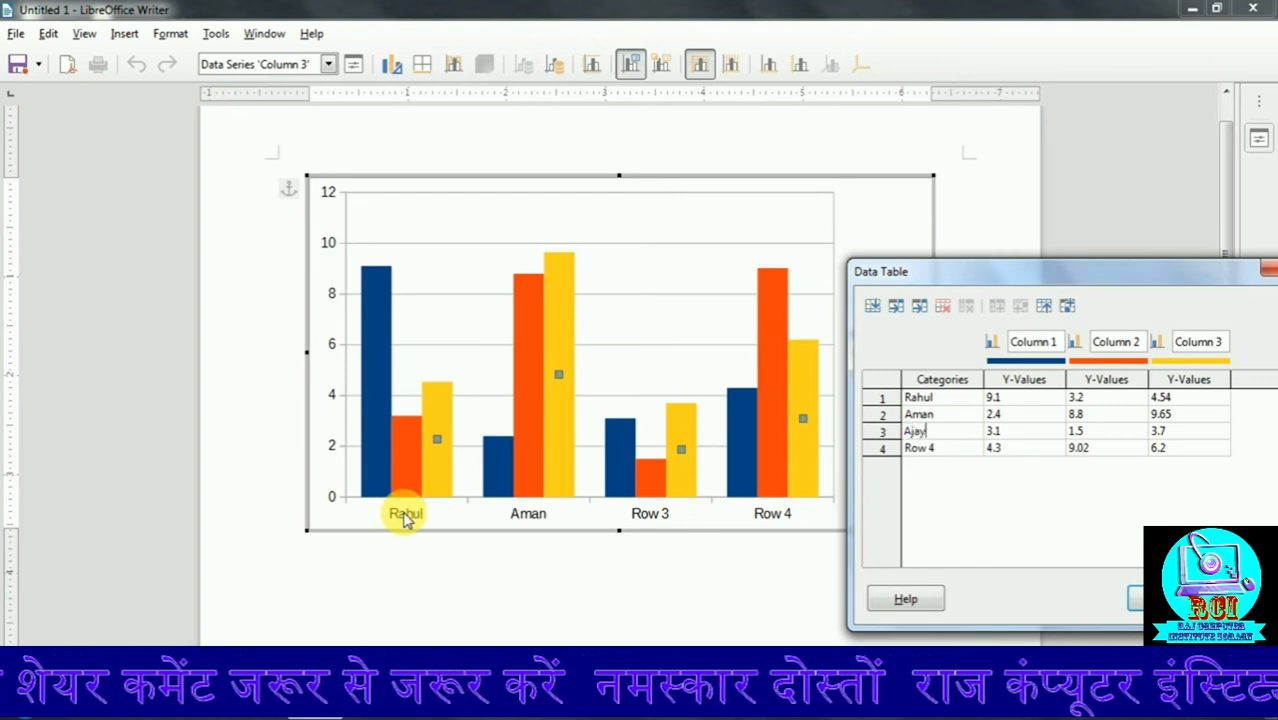
pyautogui.press('Return')
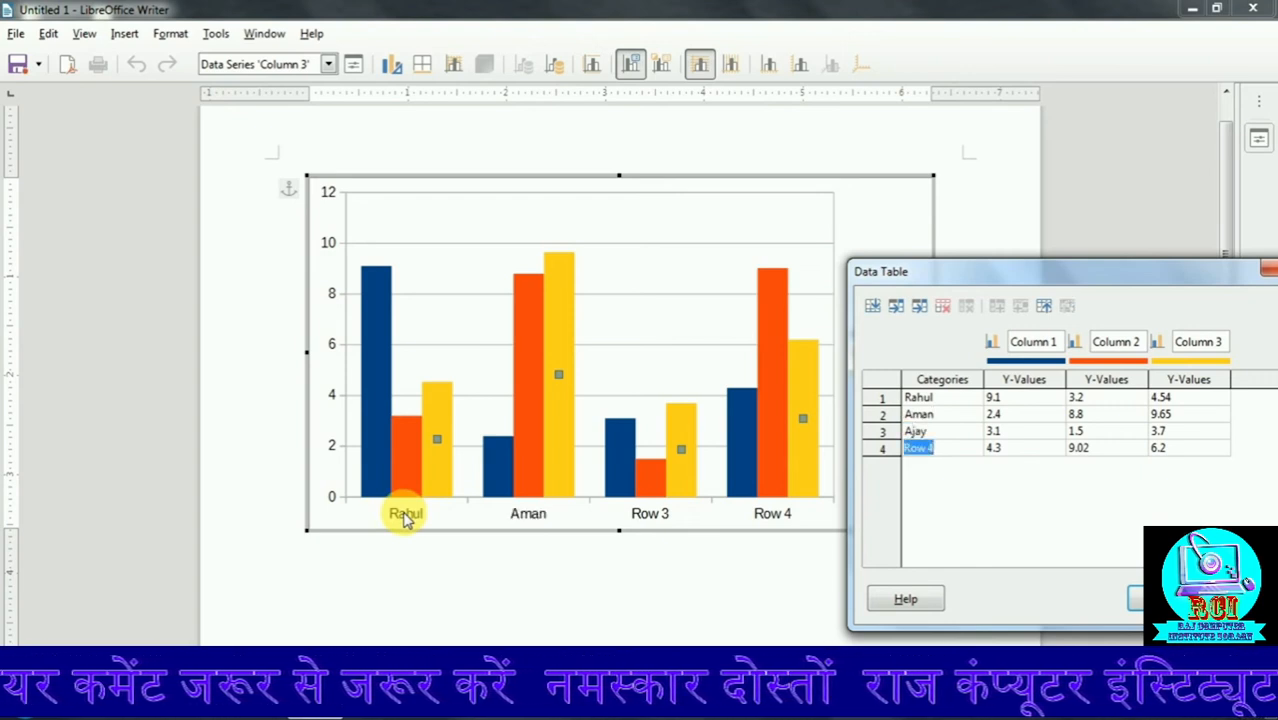
pyautogui.write('Umesh')
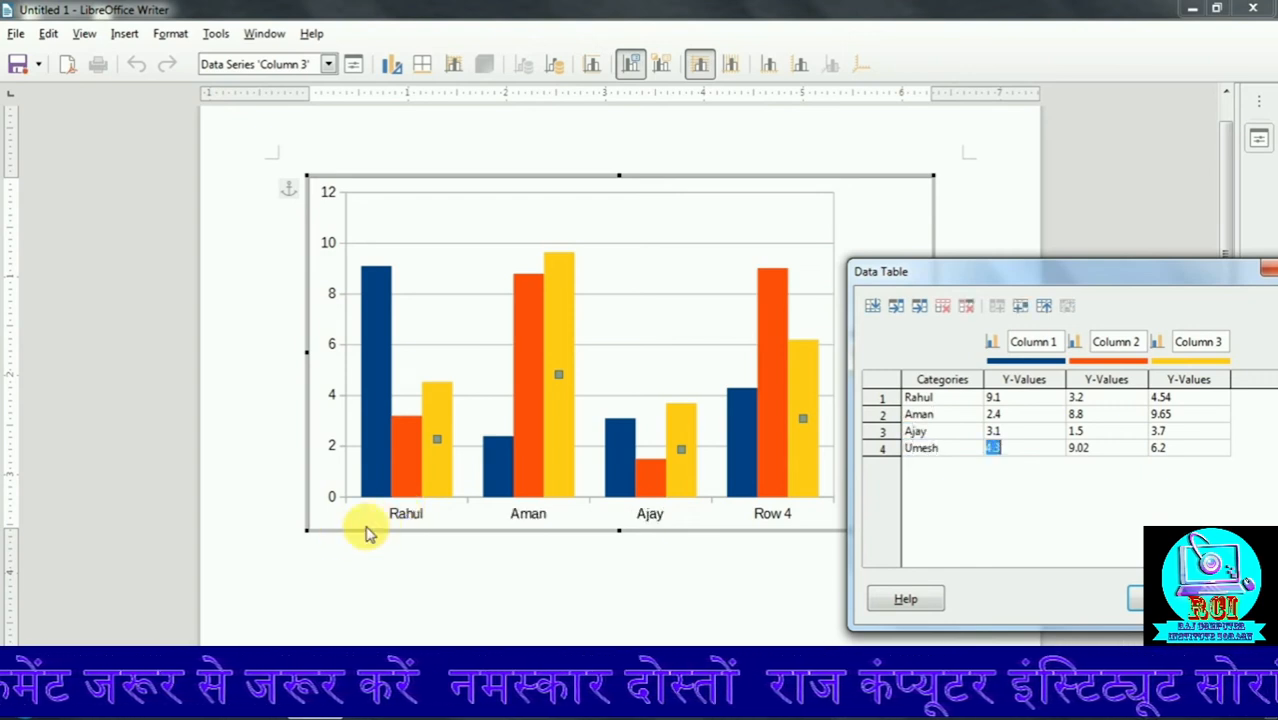
# Step: Rename the three data series to Physics, Chemistry and Math, and apply the data table changes
pyautogui.moveTo(943, 272); pyautogui.dragTo(325, 234)
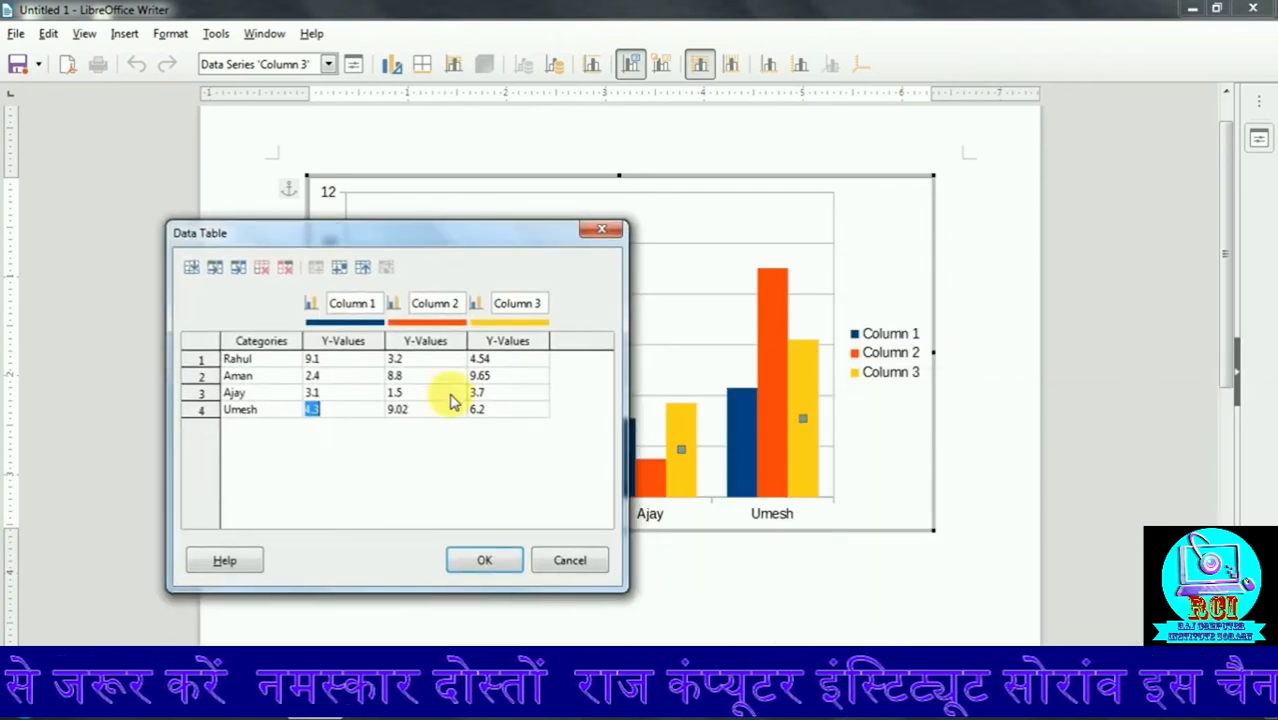
pyautogui.click(366, 303)
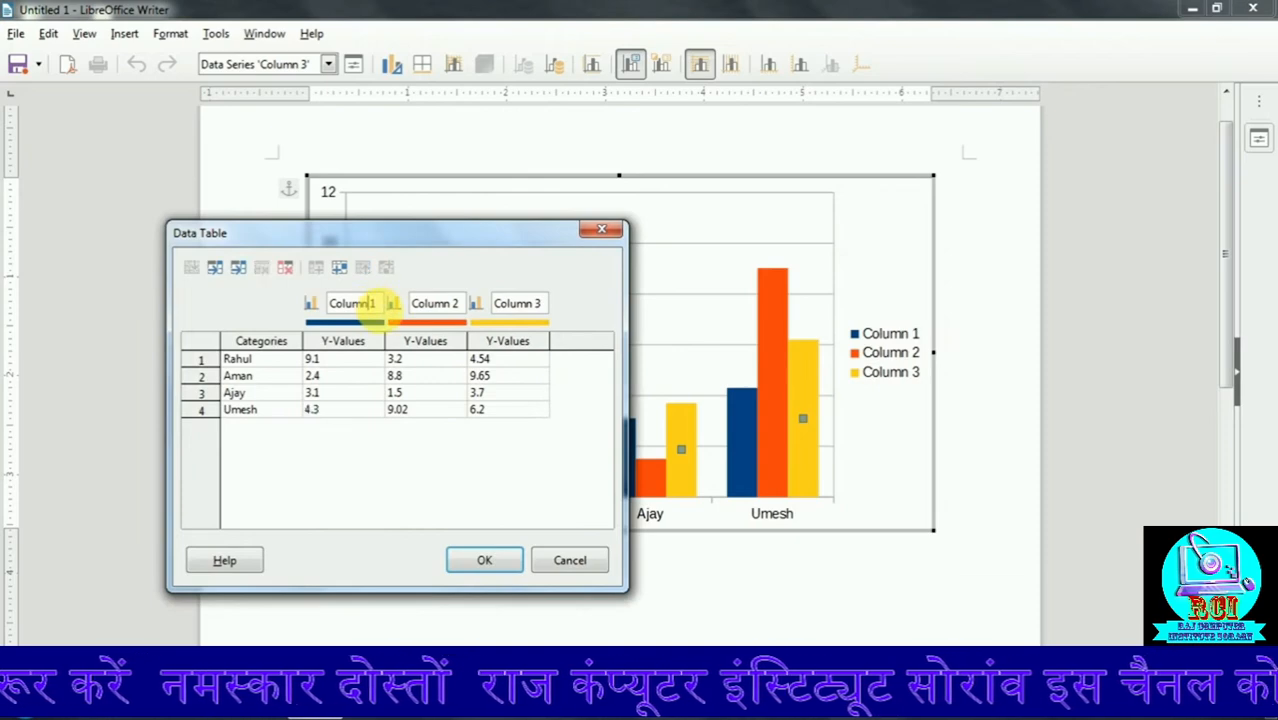
pyautogui.moveTo(379, 306); pyautogui.dragTo(303, 378)
pyautogui.write('Physics')
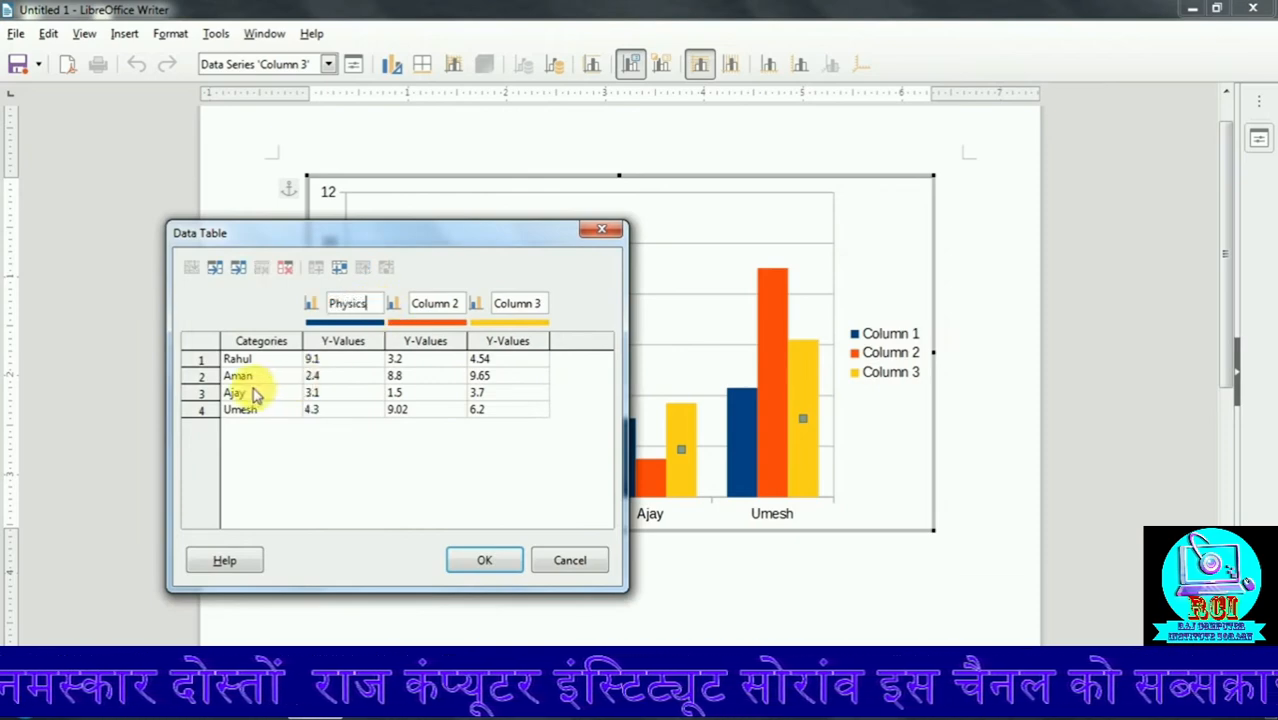
pyautogui.press('Tab')
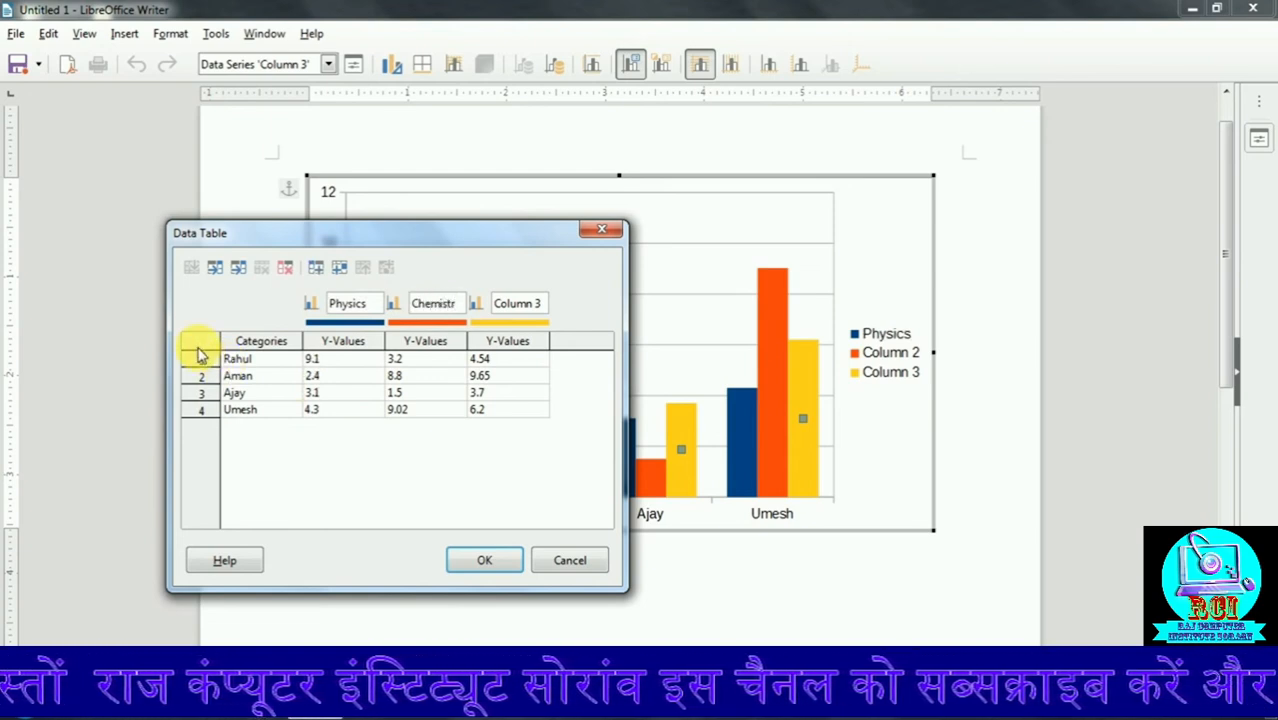
pyautogui.write('Chemistry')
pyautogui.press('Tab')
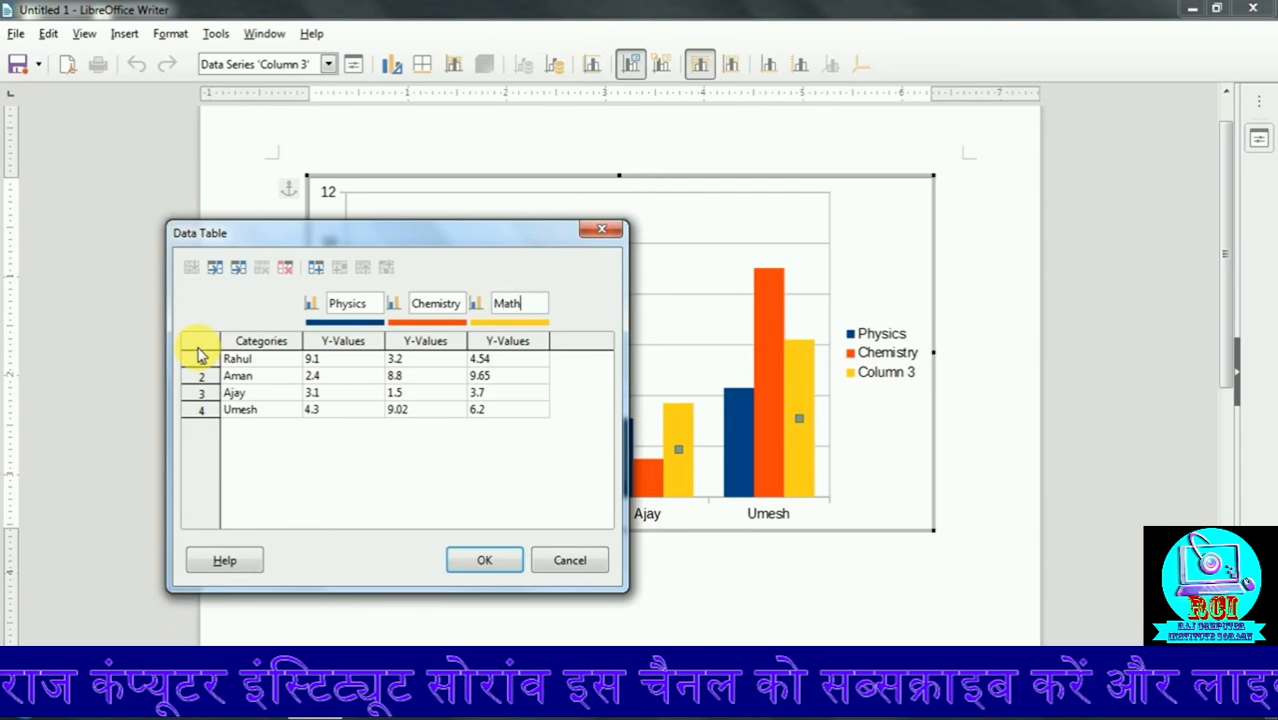
pyautogui.press('Tab')
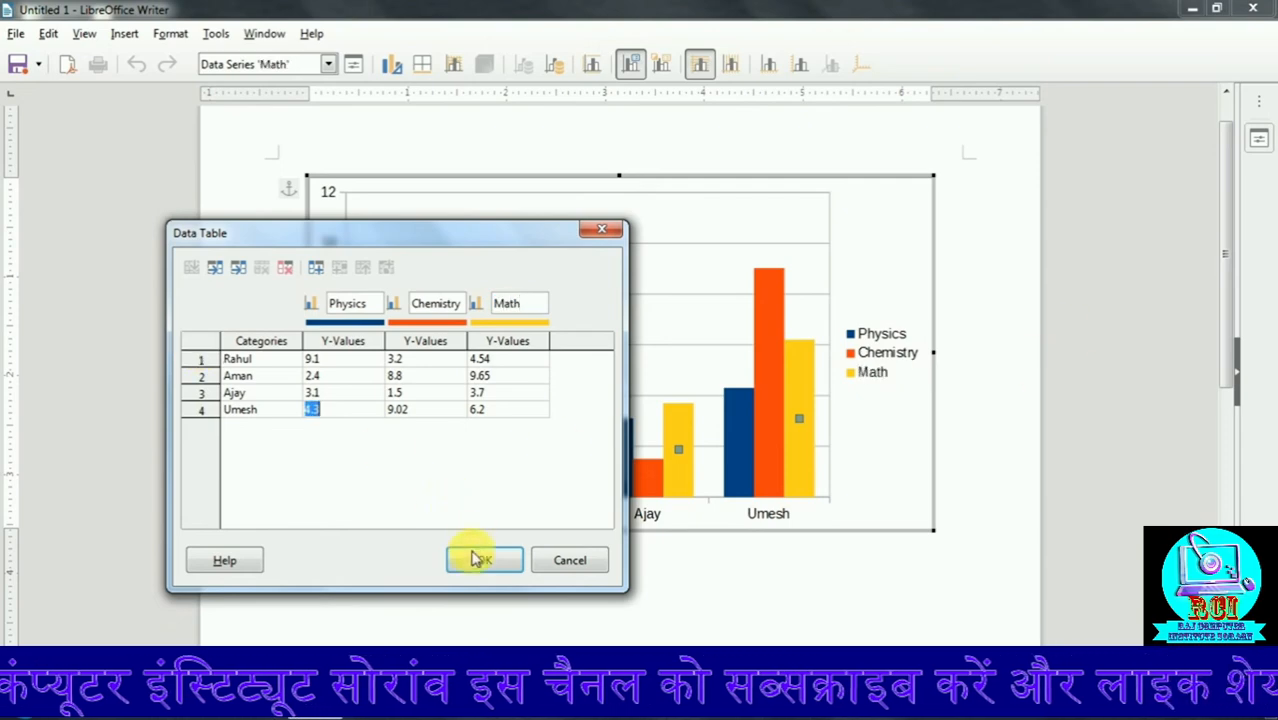
pyautogui.click(484, 560)
# Step: Reopen the chart's data table and insert a new series directly after Physics
pyautogui.rightClick(794, 486)
pyautogui.click(860, 471)
pyautogui.click(586, 293)
pyautogui.click(587, 310)
pyautogui.click(588, 327)
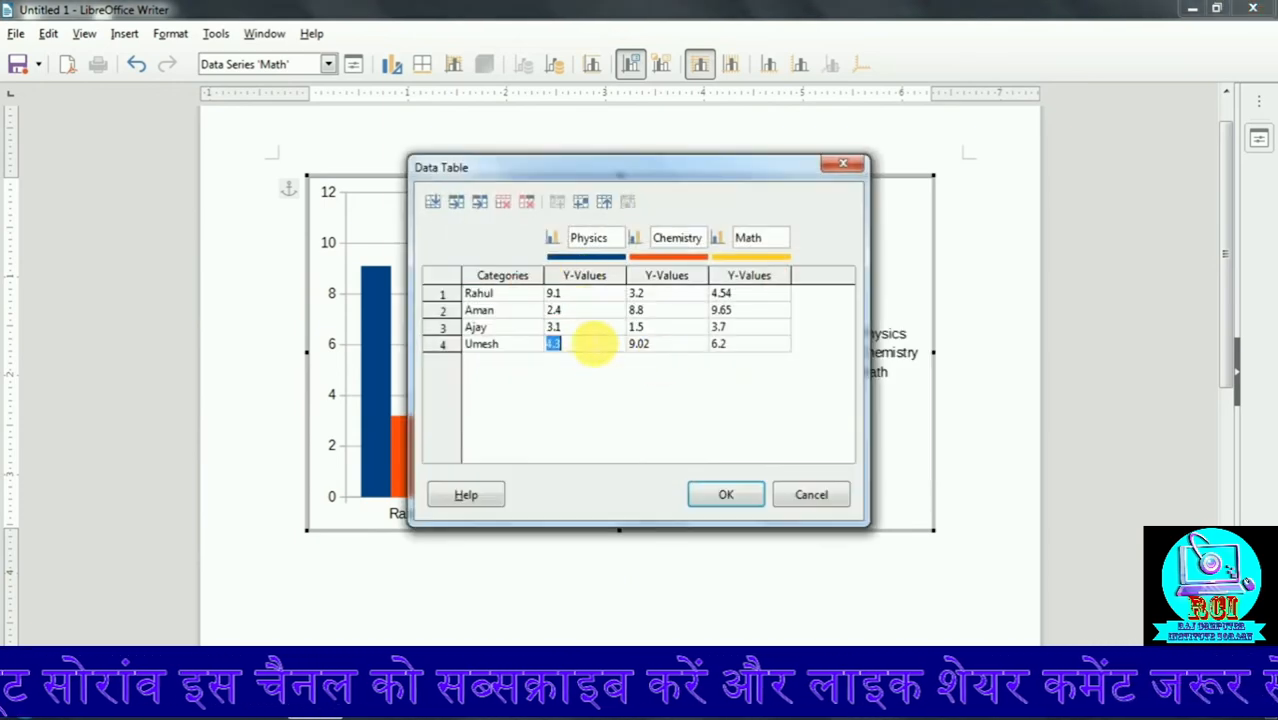
pyautogui.click(586, 343)
pyautogui.moveTo(617, 173); pyautogui.dragTo(652, 173)
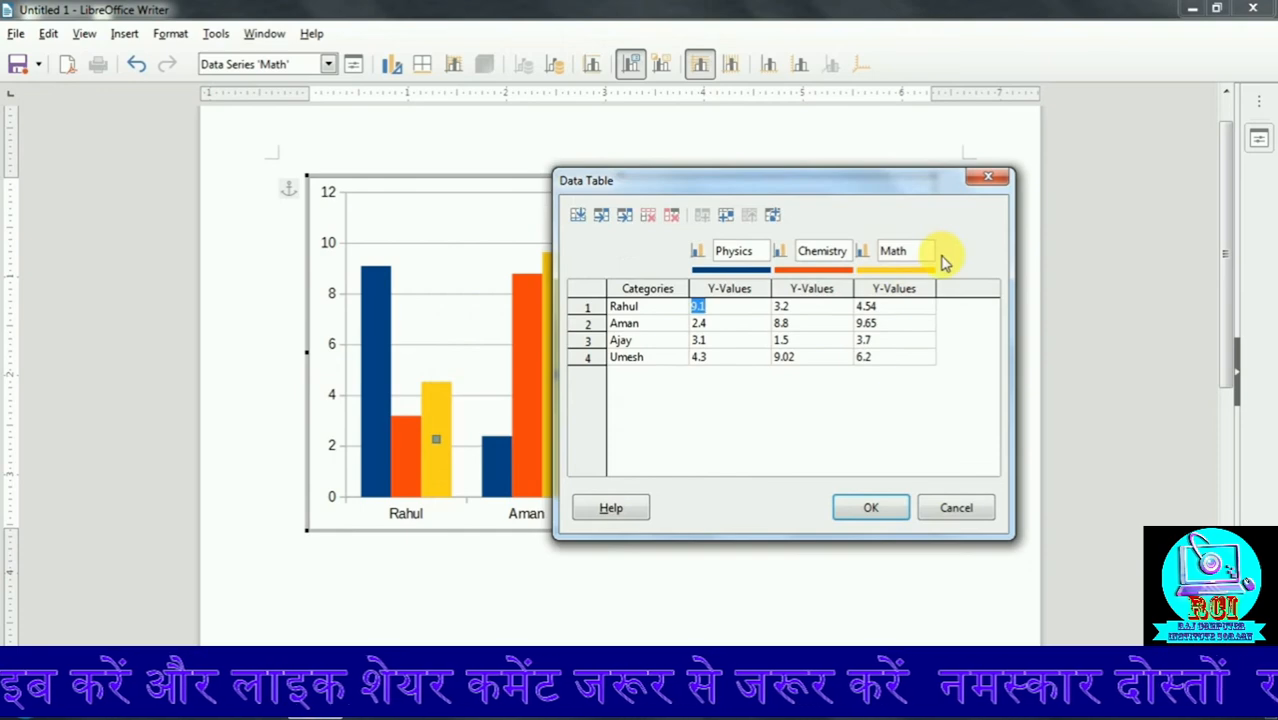
pyautogui.click(600, 220)
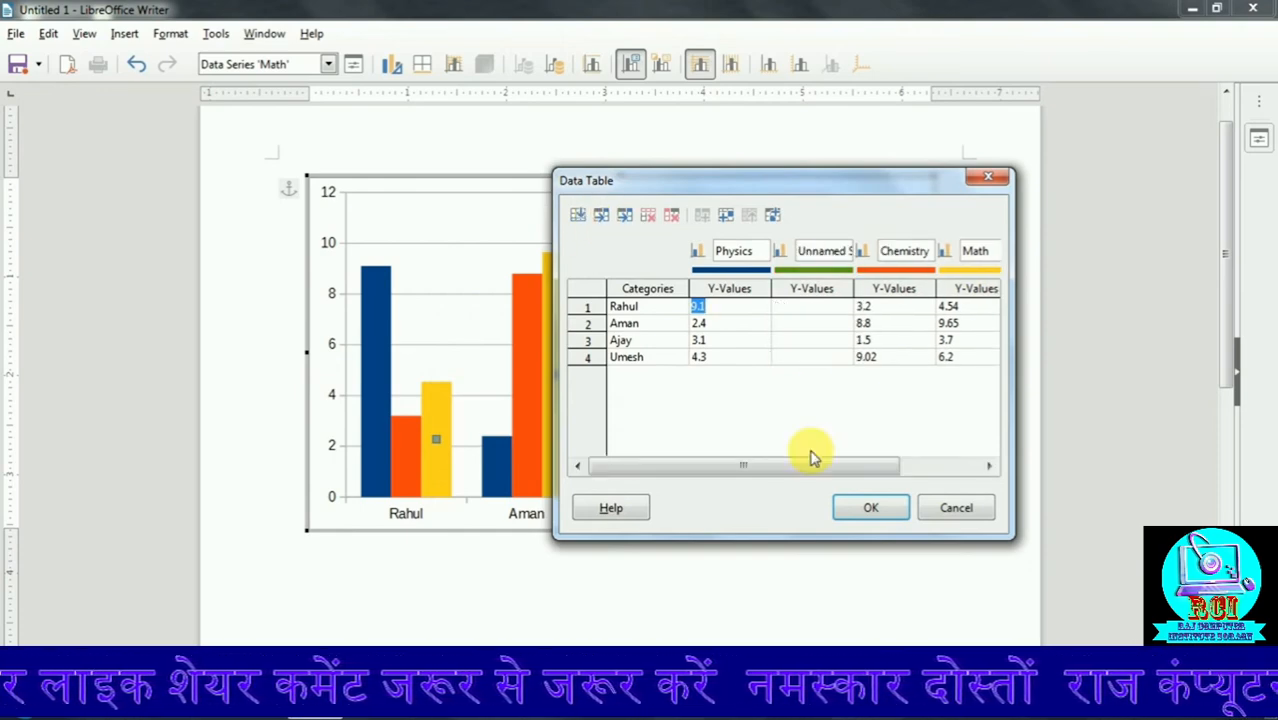
pyautogui.moveTo(884, 478); pyautogui.dragTo(896, 476)
pyautogui.click(903, 307)
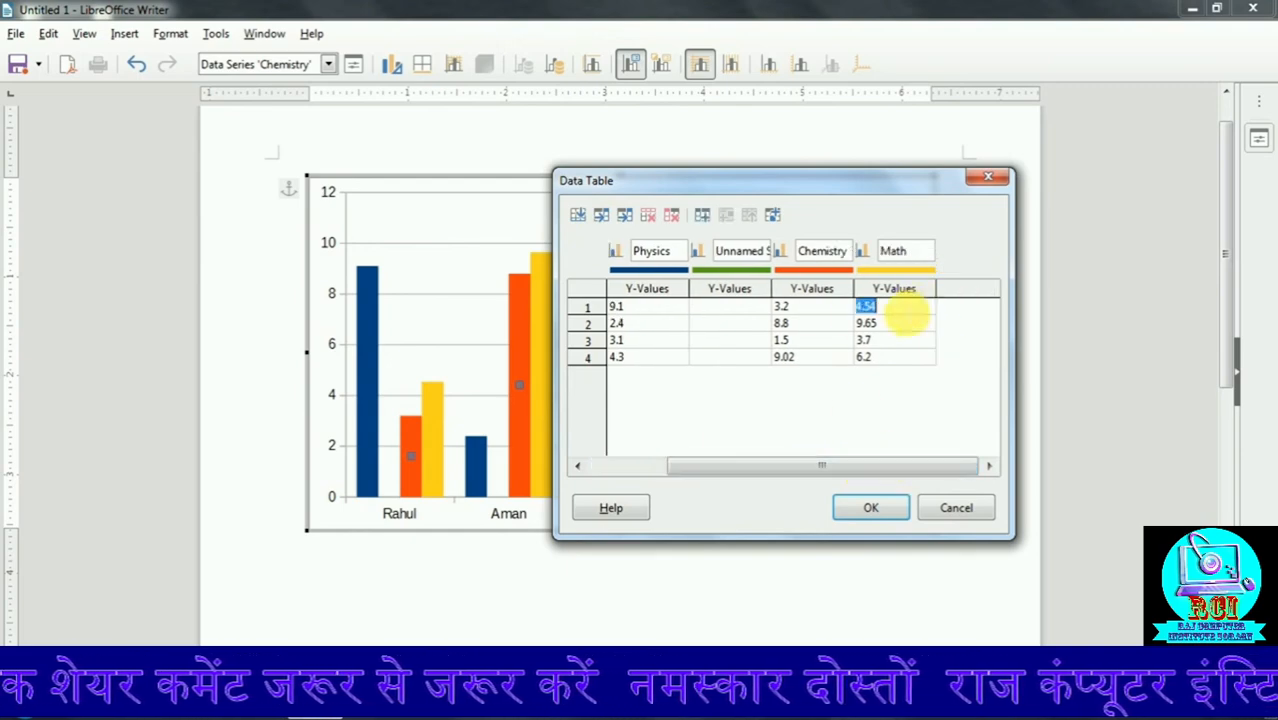
# Step: Insert a text column beside the categories and fill the new series with 5, 3, 2 and 9
pyautogui.click(626, 218)
pyautogui.moveTo(804, 465); pyautogui.dragTo(873, 473)
pyautogui.moveTo(736, 188); pyautogui.dragTo(1031, 277)
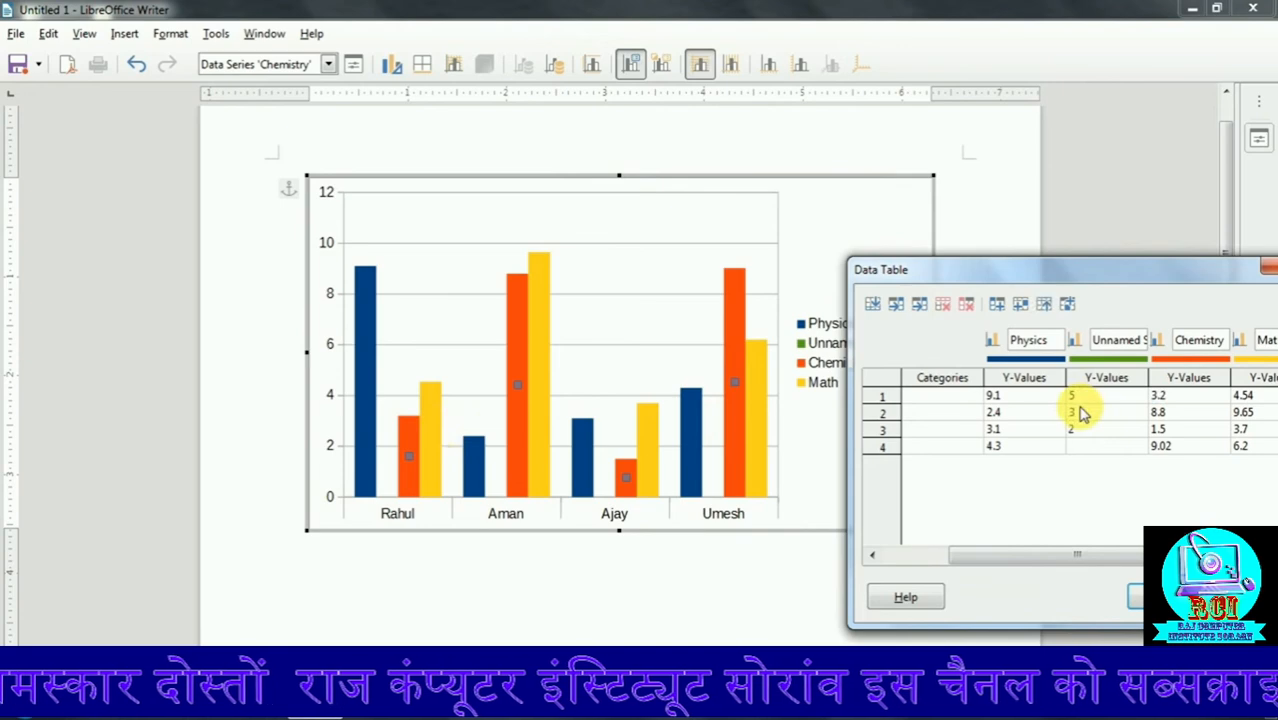
# Step: Delete the empty second category column and close the chart's data table
pyautogui.moveTo(1100, 552); pyautogui.dragTo(1050, 549)
pyautogui.click(1024, 396)
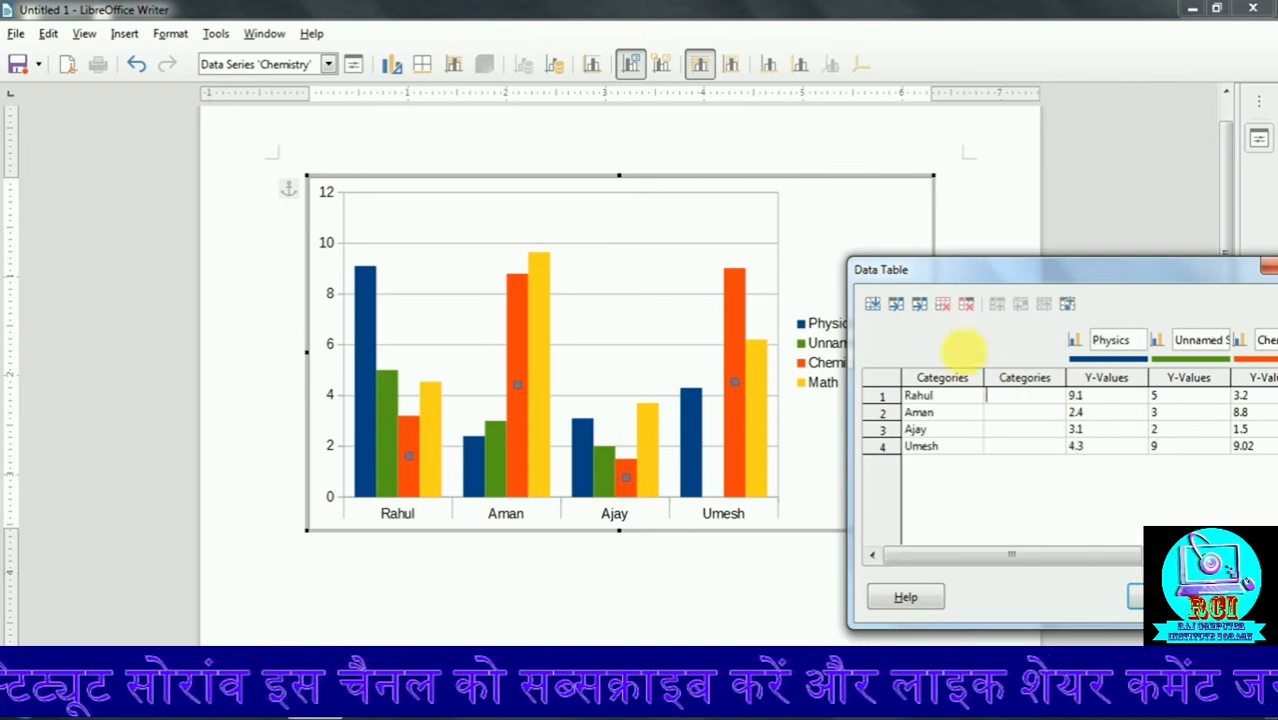
pyautogui.click(944, 306)
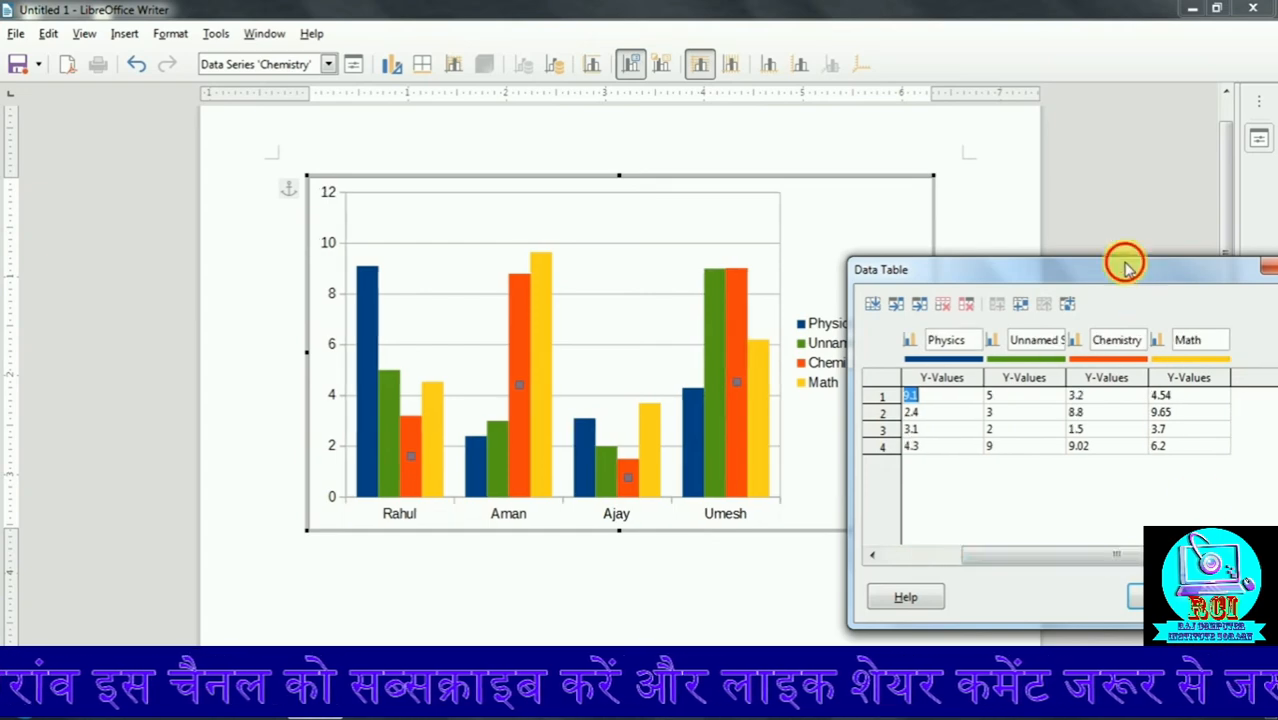
pyautogui.moveTo(1136, 274); pyautogui.dragTo(1030, 205)
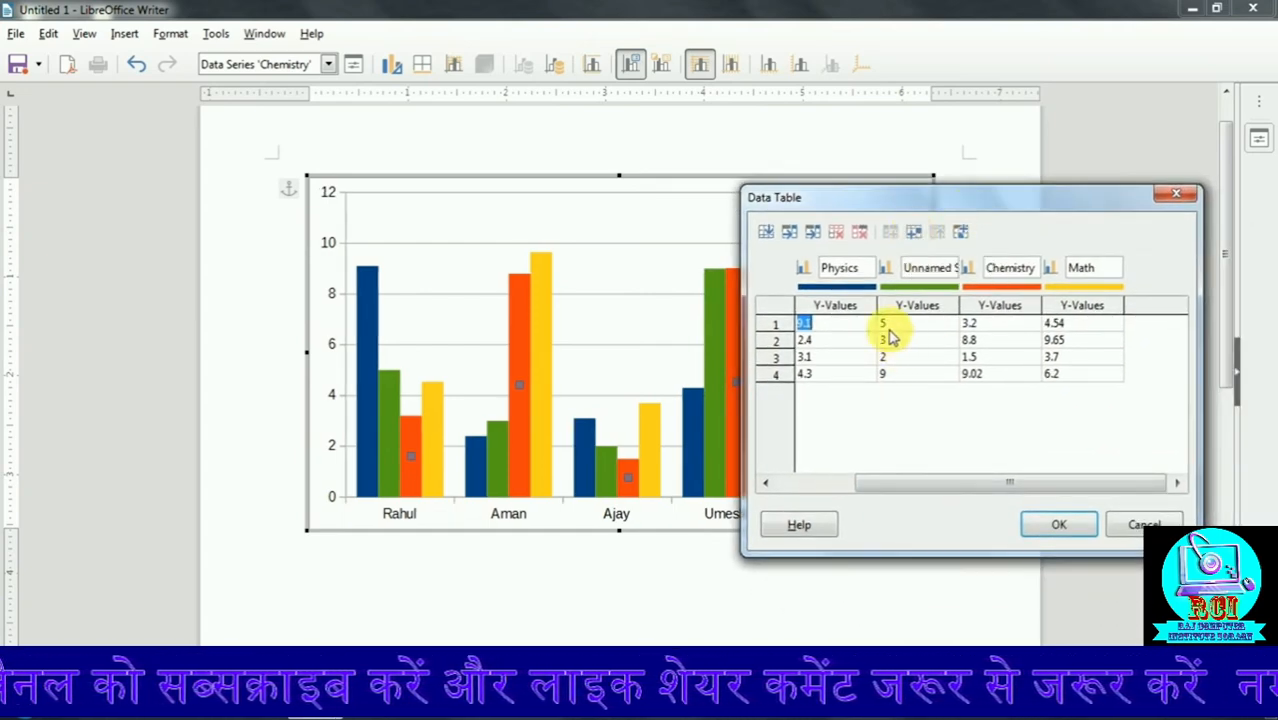
pyautogui.click(920, 340)
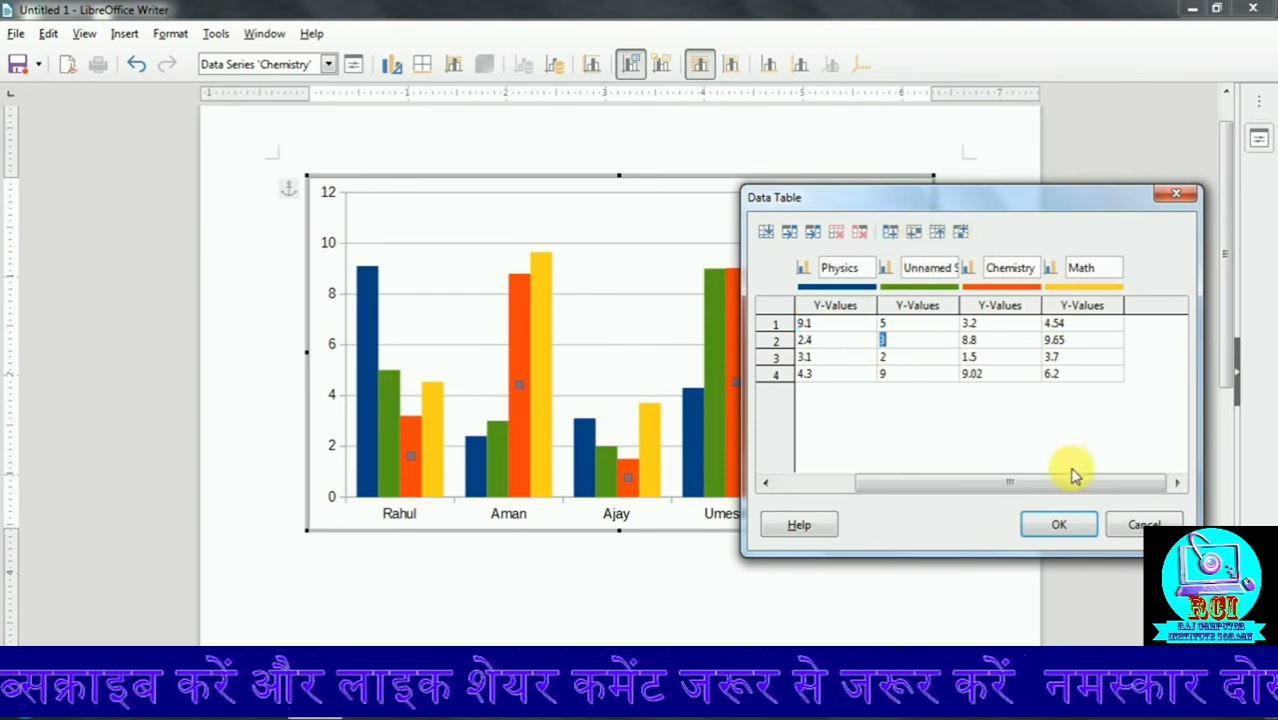
pyautogui.click(1143, 527)
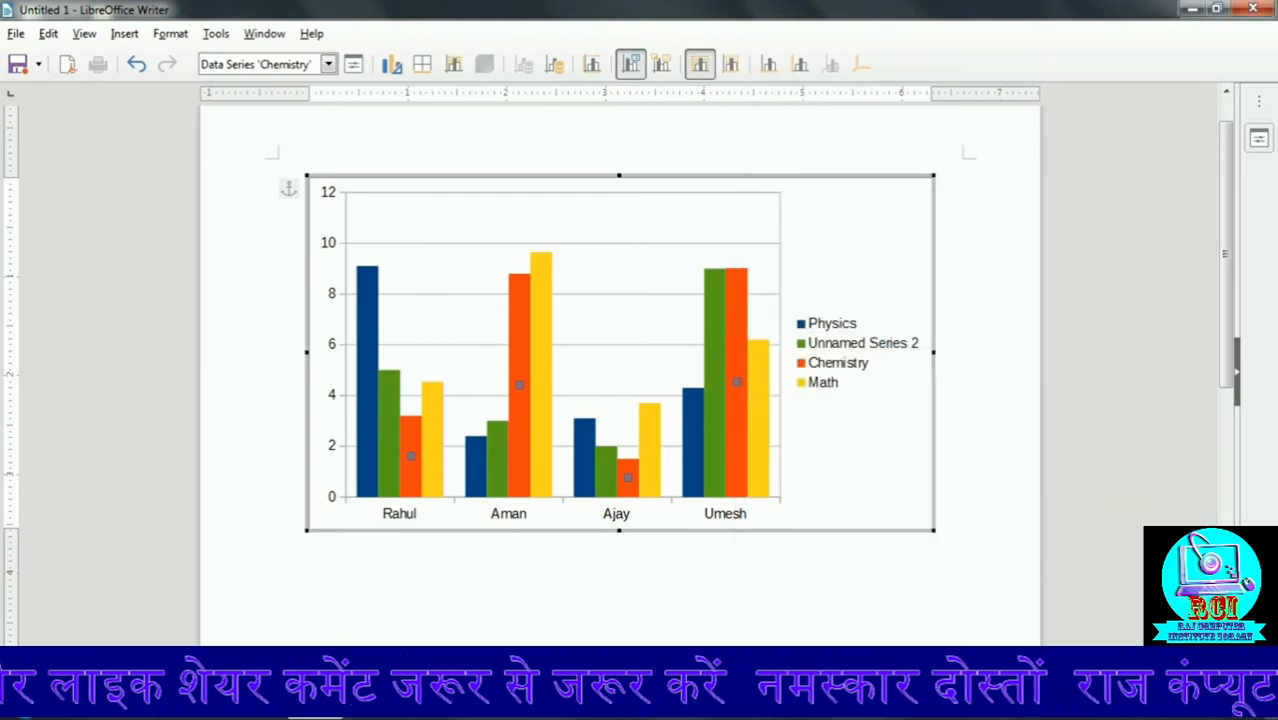
# Step: Leave chart editing and delete the chart from the page
pyautogui.click(786, 617)
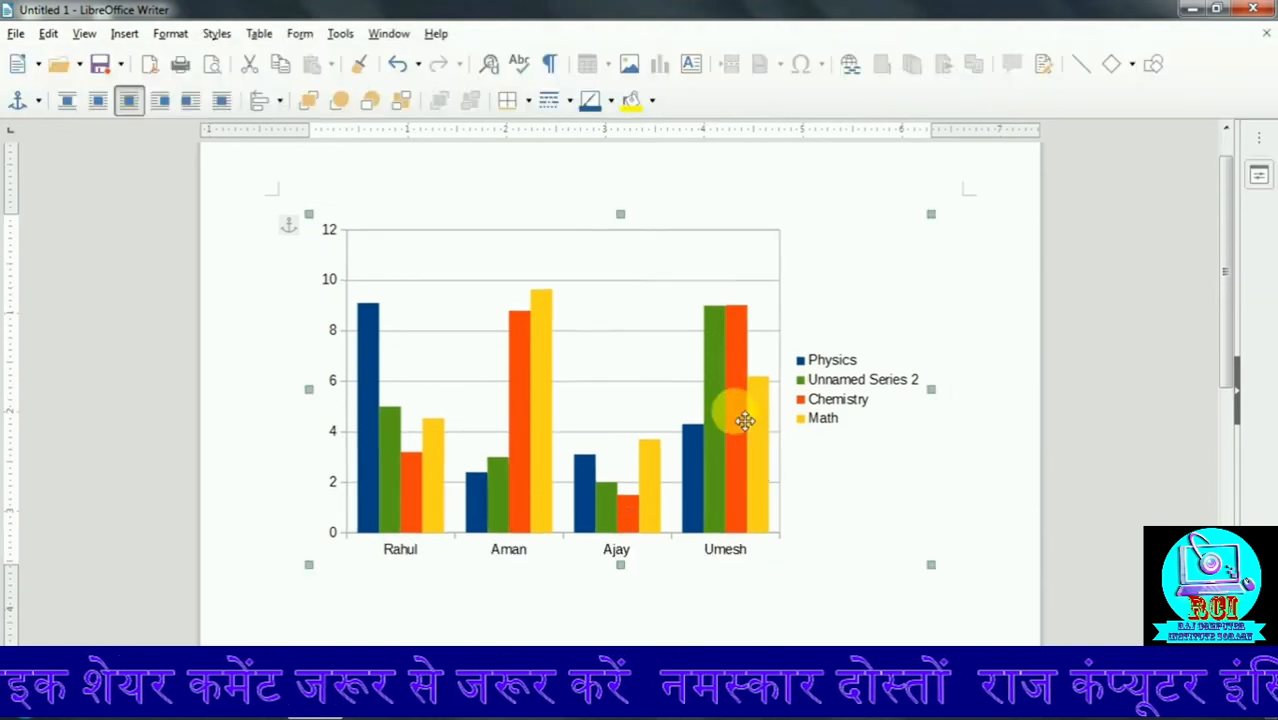
pyautogui.click(124, 33)
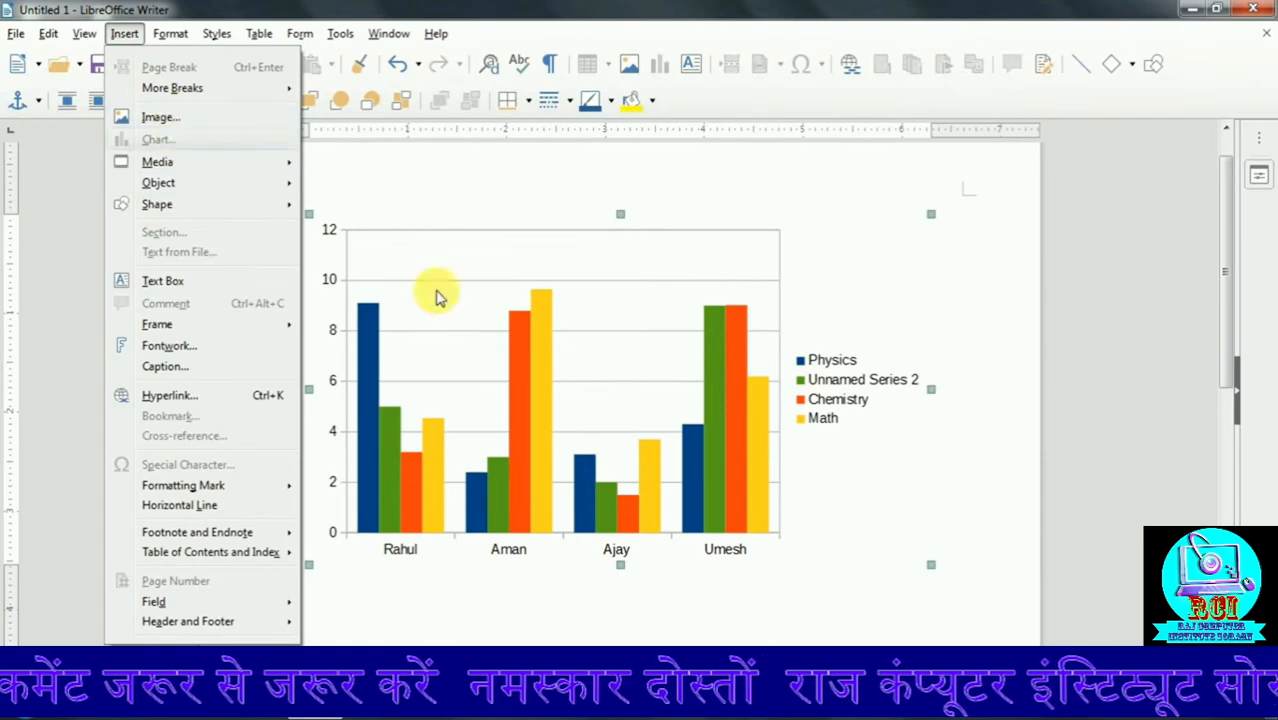
pyautogui.click(675, 410)
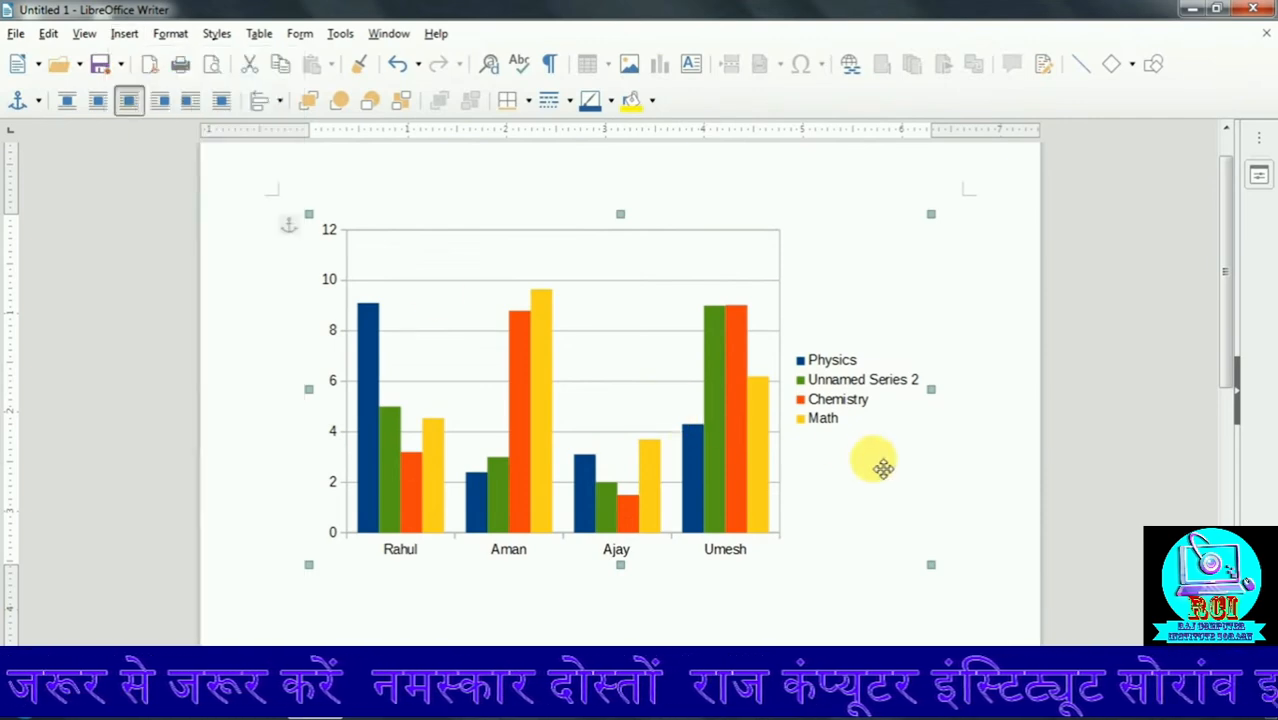
pyautogui.click(984, 505)
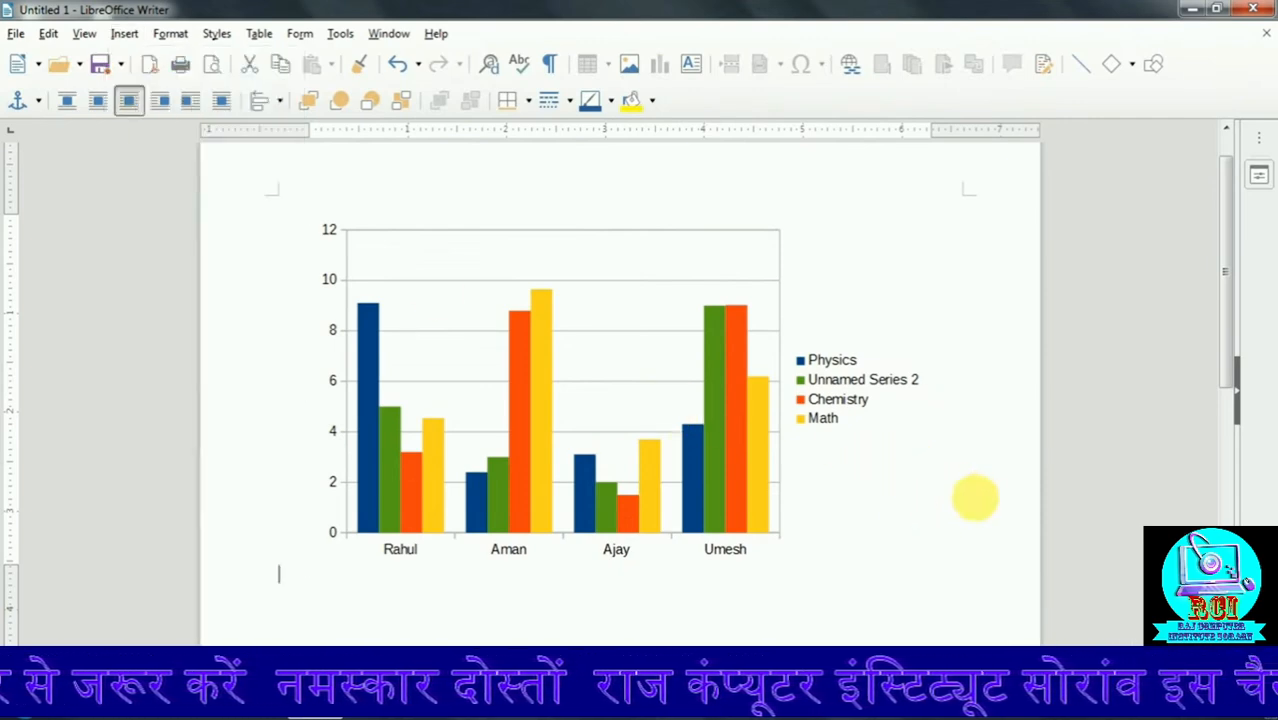
pyautogui.click(695, 474)
pyautogui.press('Delete')
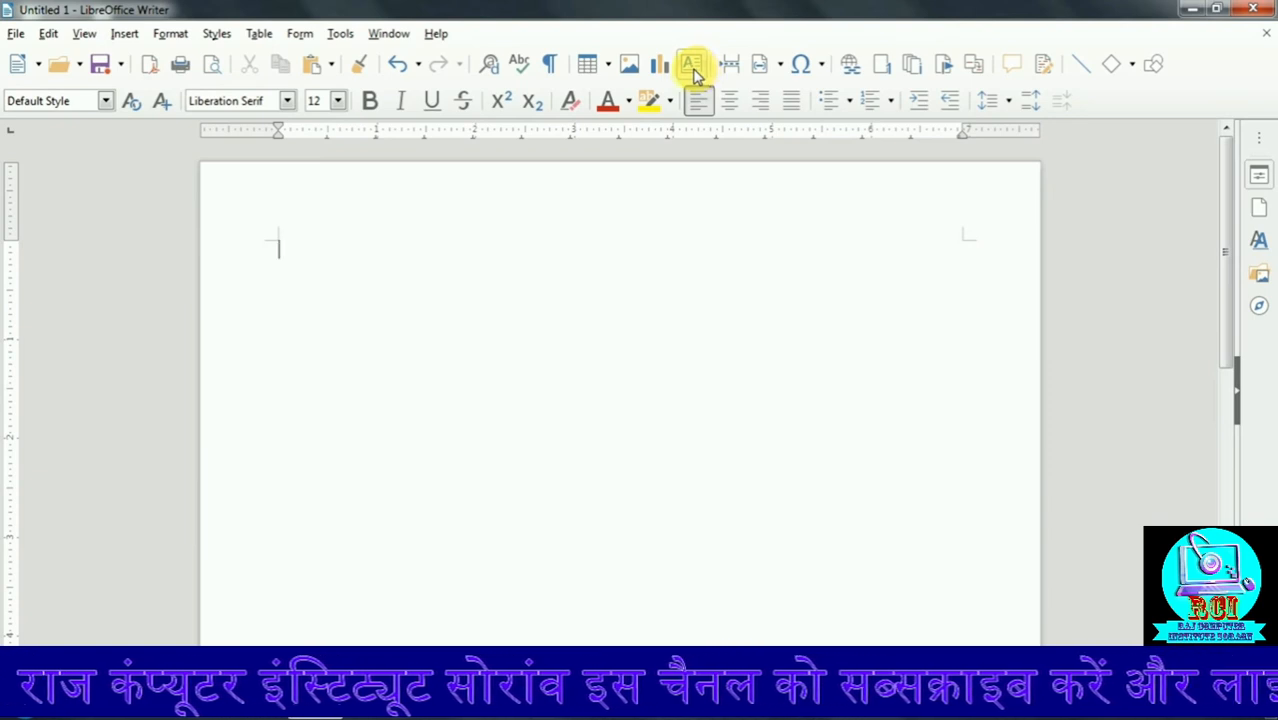
# Step: Draw a text box about 1.8 inches wide in the page's upper margin, fill in a sample name and select the box
pyautogui.moveTo(286, 196)
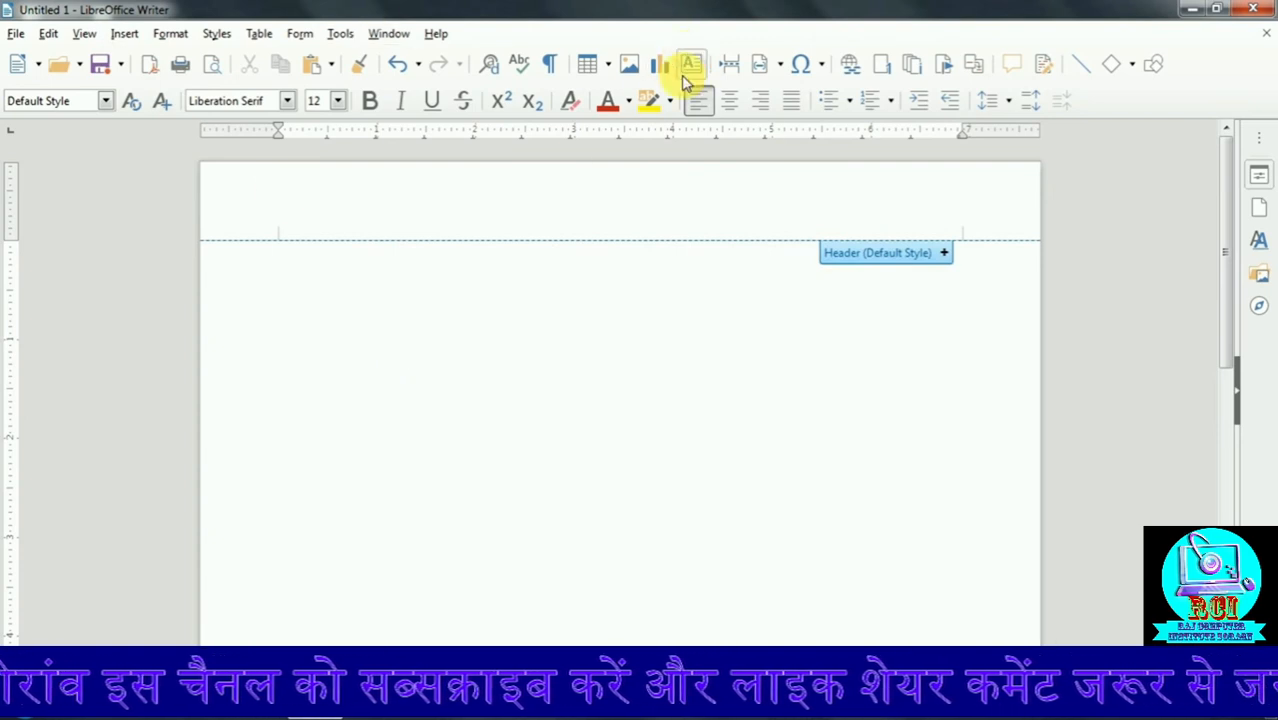
pyautogui.moveTo(221, 172); pyautogui.dragTo(396, 228)
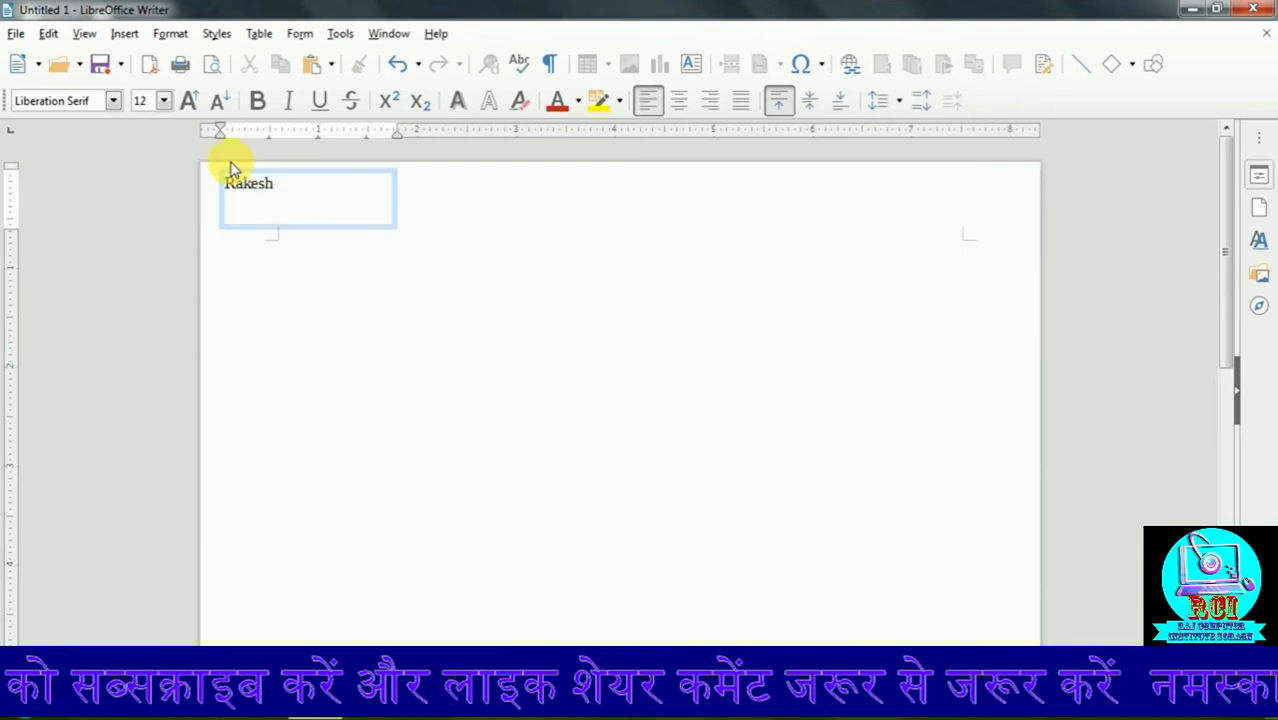
pyautogui.click(350, 302)
pyautogui.click(332, 208)
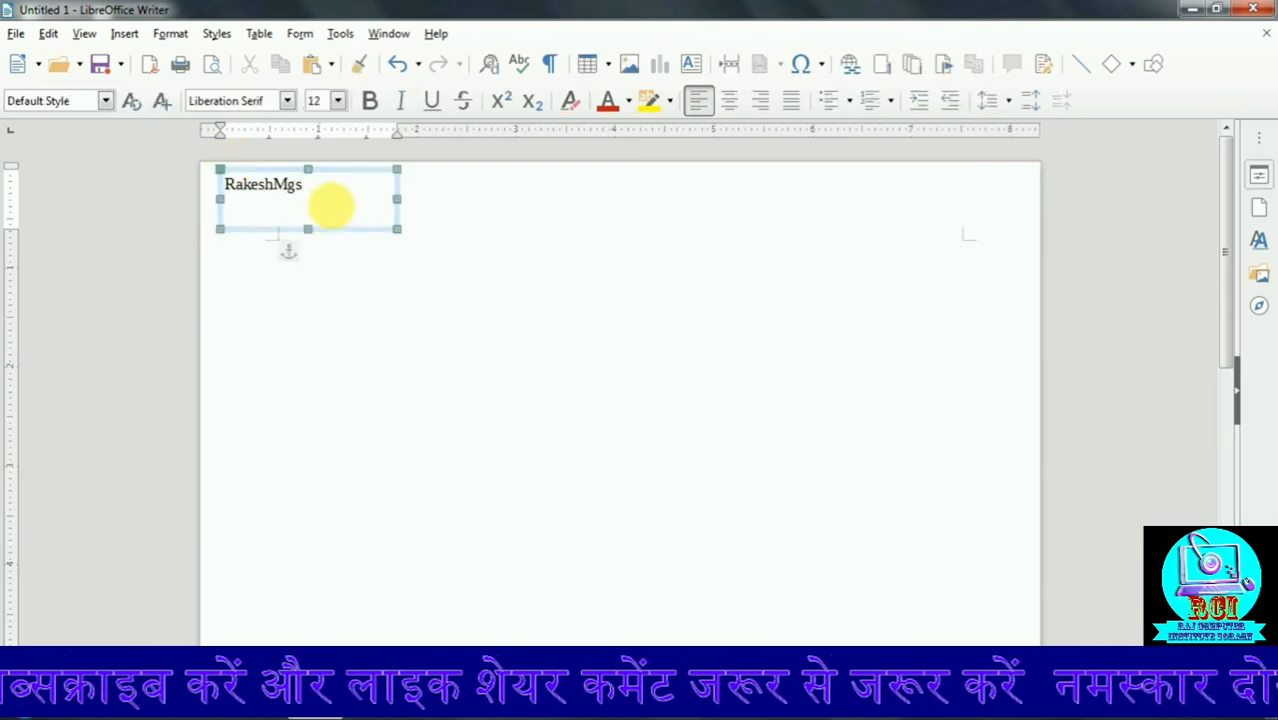
pyautogui.click(344, 224)
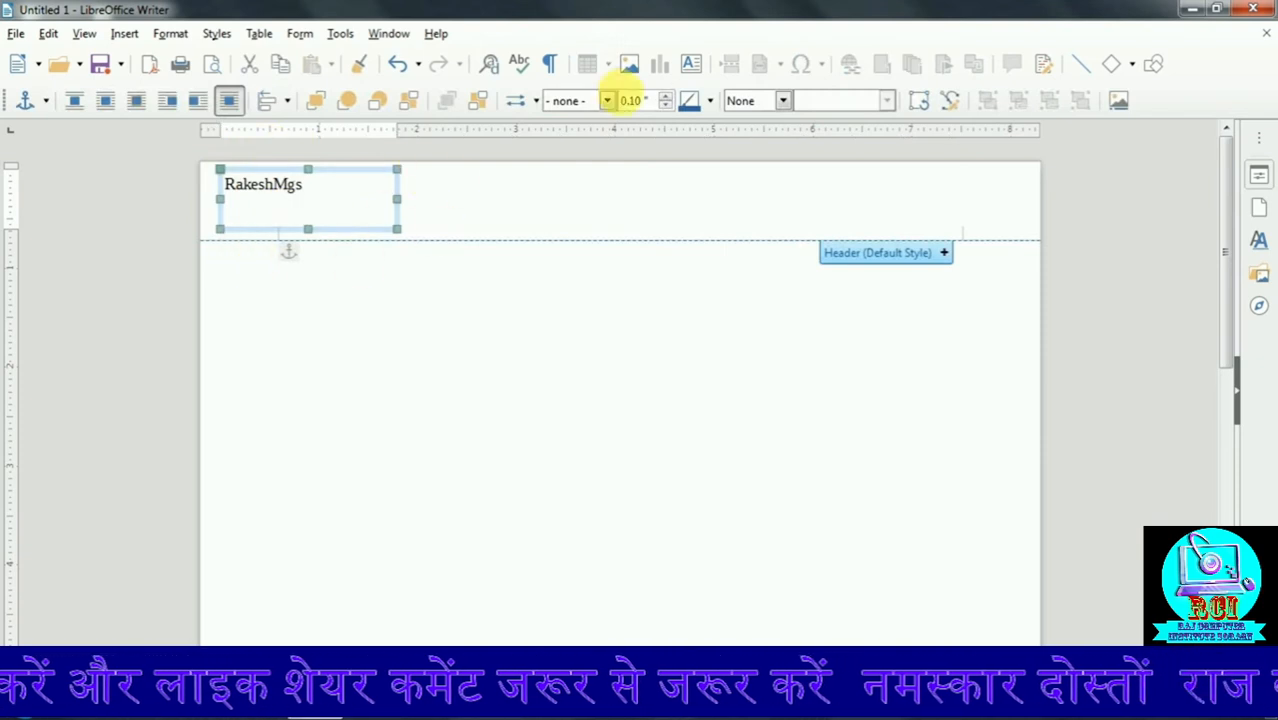
# Step: Give the text box a continuous border line 0.02" thick
pyautogui.click(608, 101)
pyautogui.click(627, 133)
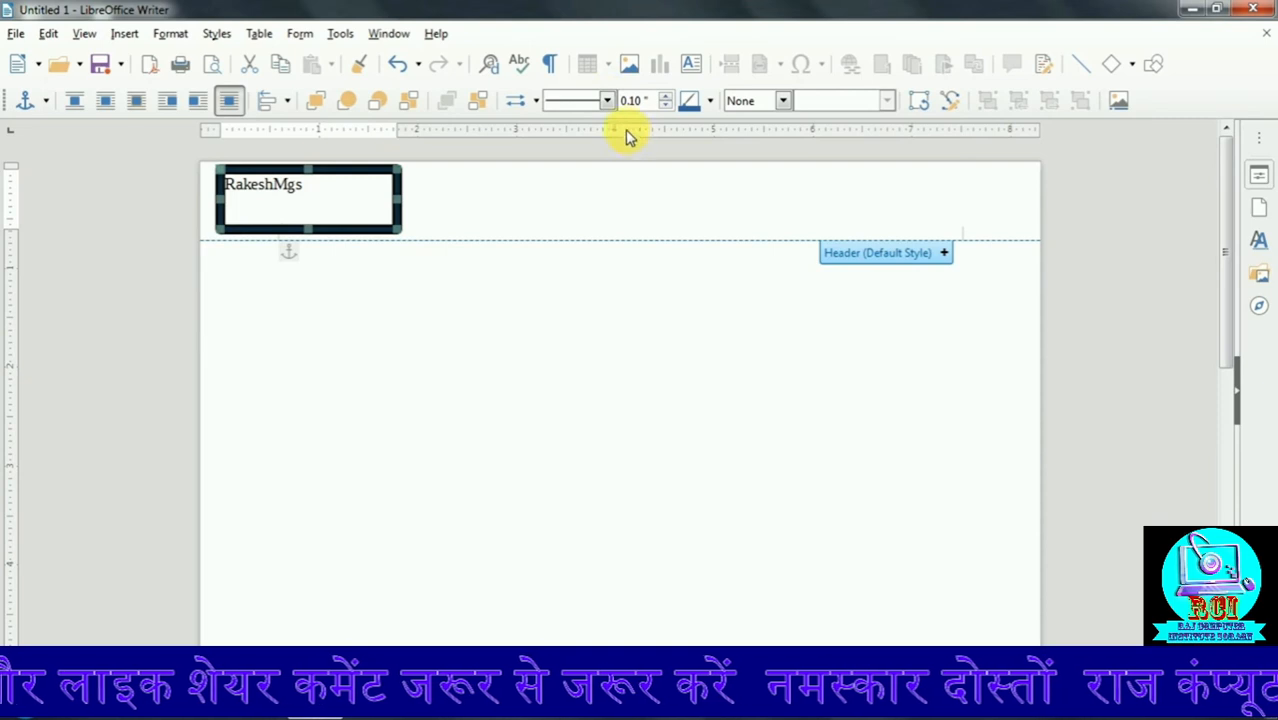
pyautogui.click(667, 105)
pyautogui.click(666, 104)
pyautogui.click(666, 104)
pyautogui.click(666, 104)
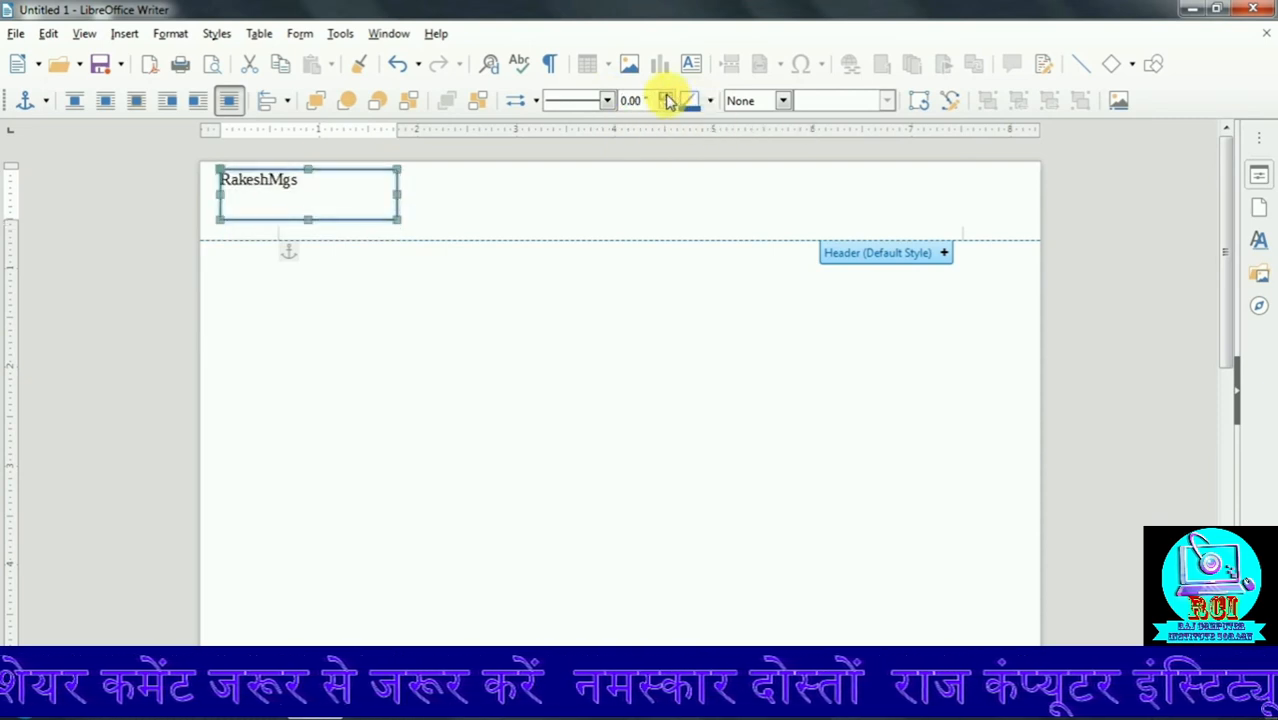
# Step: Colour the text box border red and set its area fill to Hatching
pyautogui.click(710, 101)
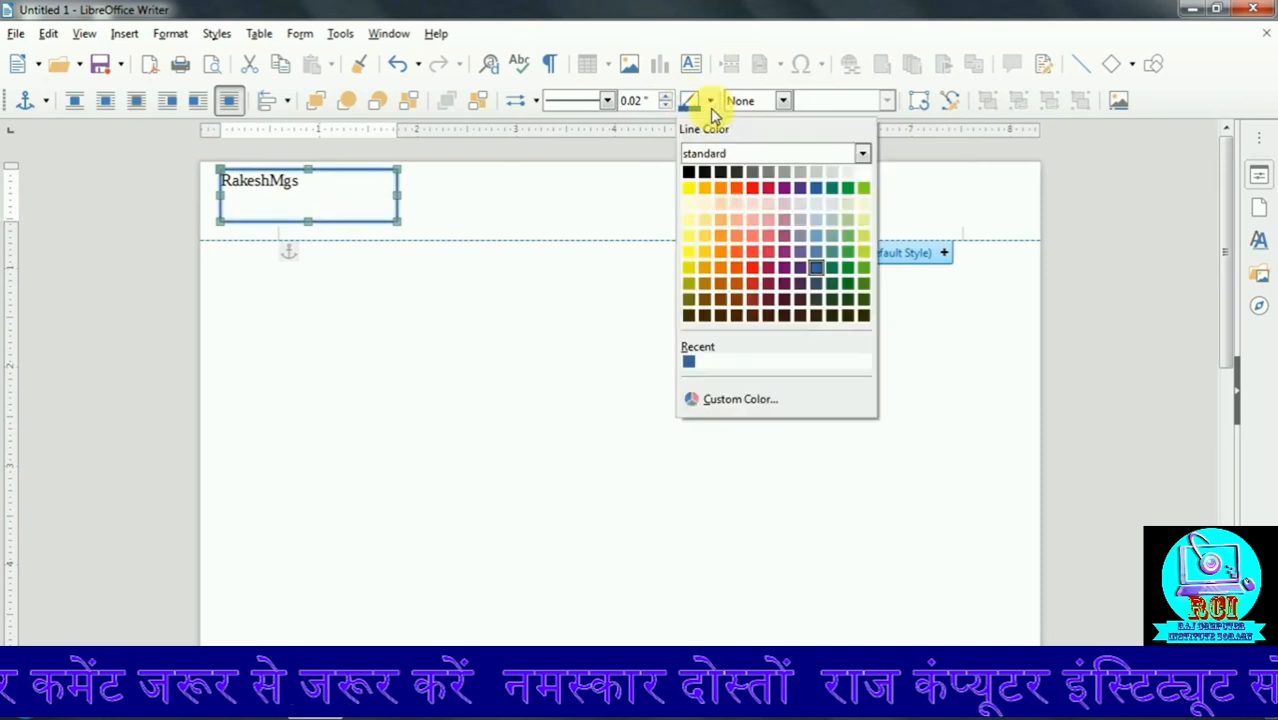
pyautogui.click(750, 189)
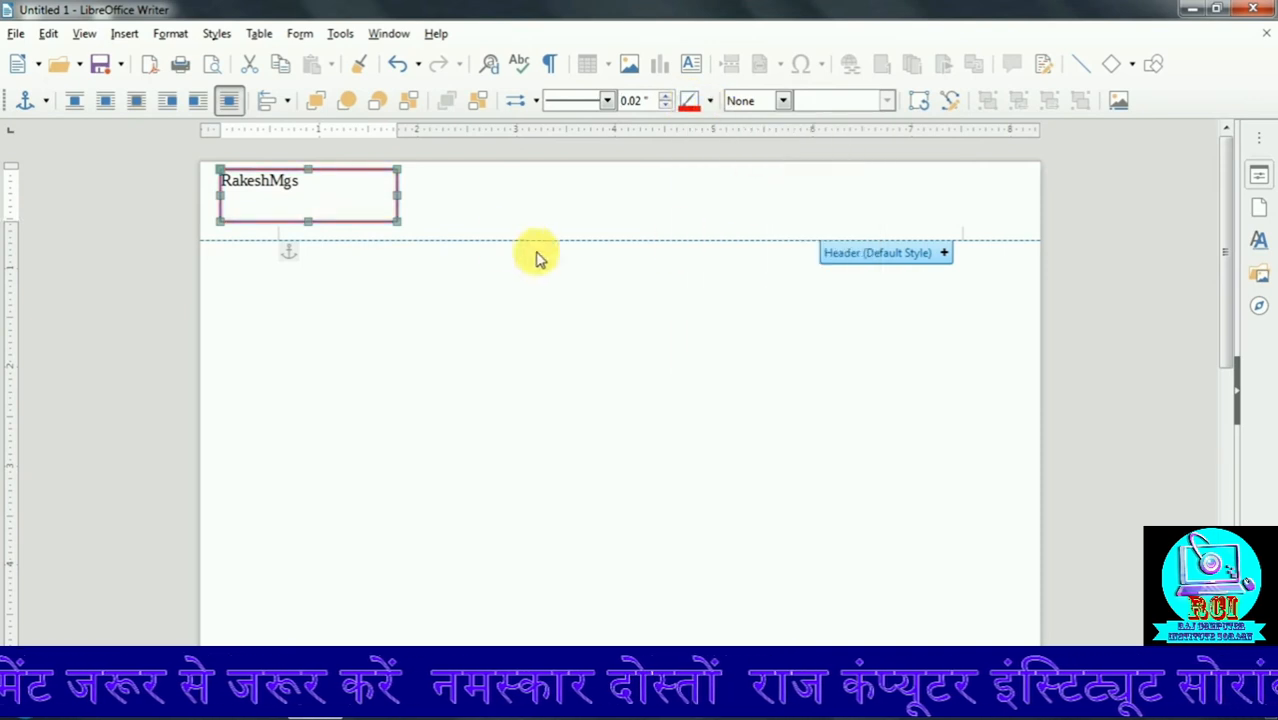
pyautogui.click(783, 101)
pyautogui.click(760, 168)
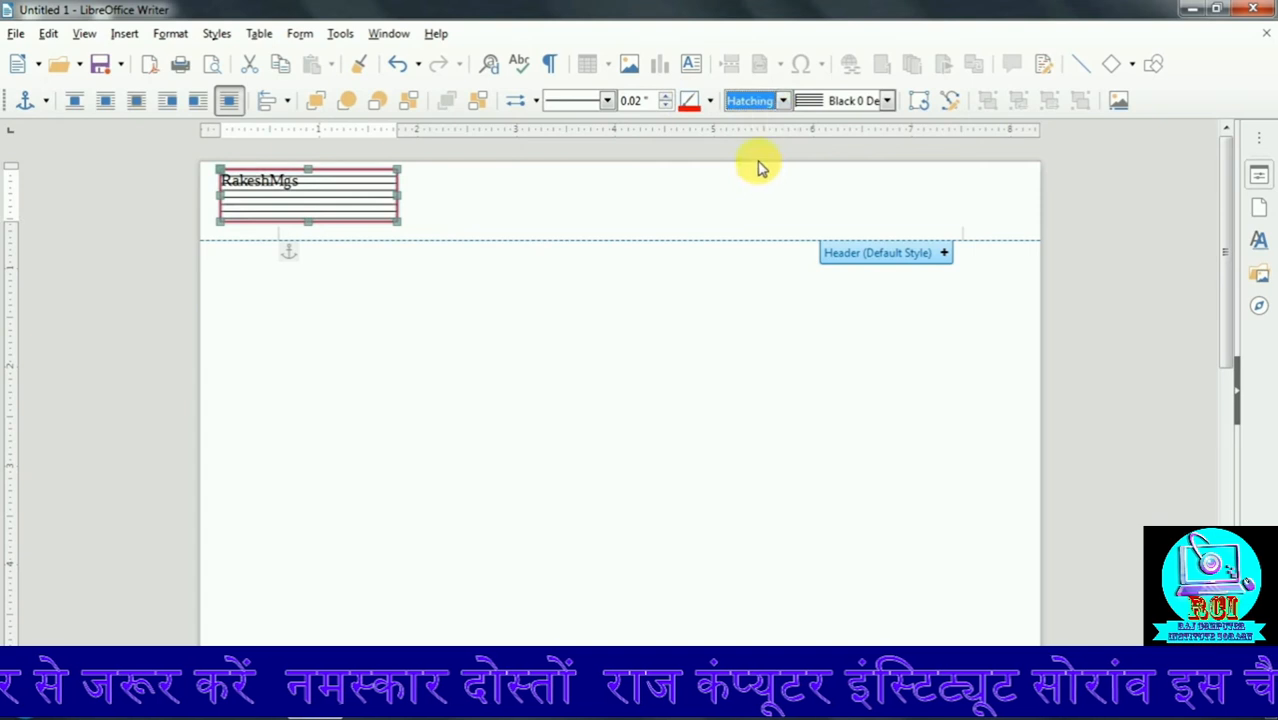
# Step: Change the text box's area fill to Gradient, try the Neon Light preset and settle on Sunshine
pyautogui.click(781, 102)
pyautogui.click(760, 152)
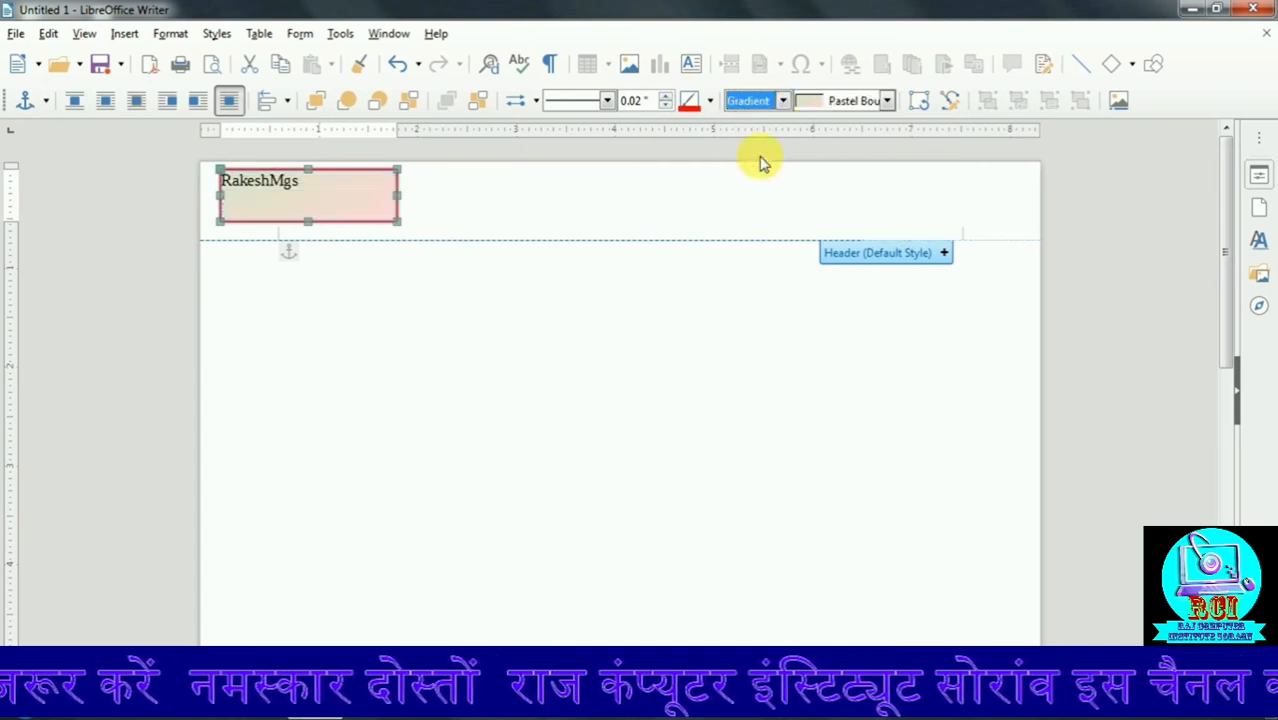
pyautogui.click(783, 101)
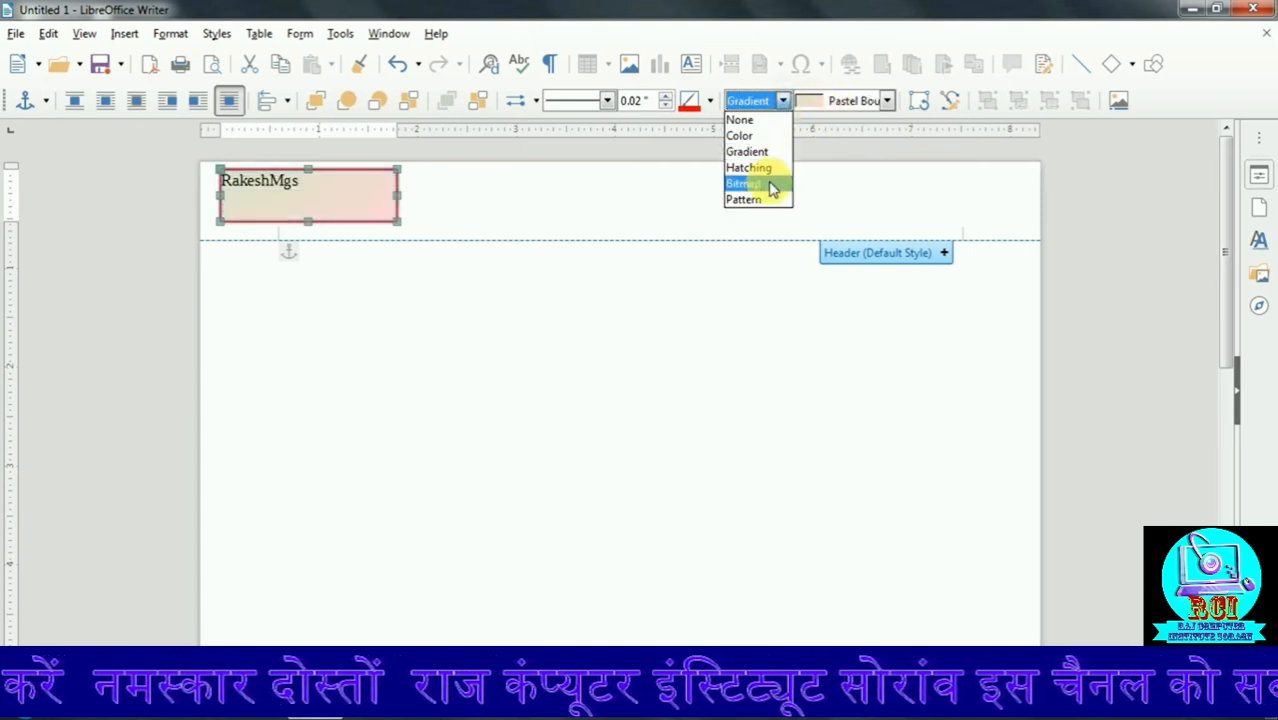
pyautogui.click(845, 66)
pyautogui.click(851, 101)
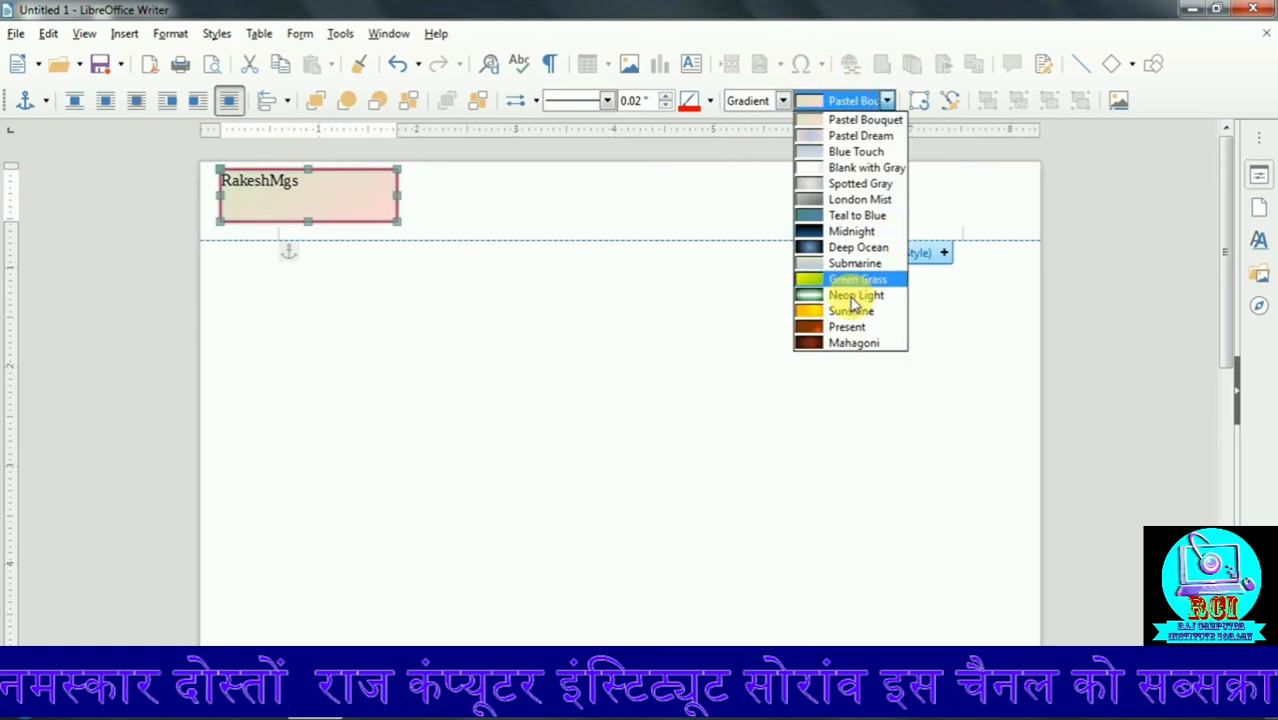
pyautogui.click(850, 295)
pyautogui.click(853, 104)
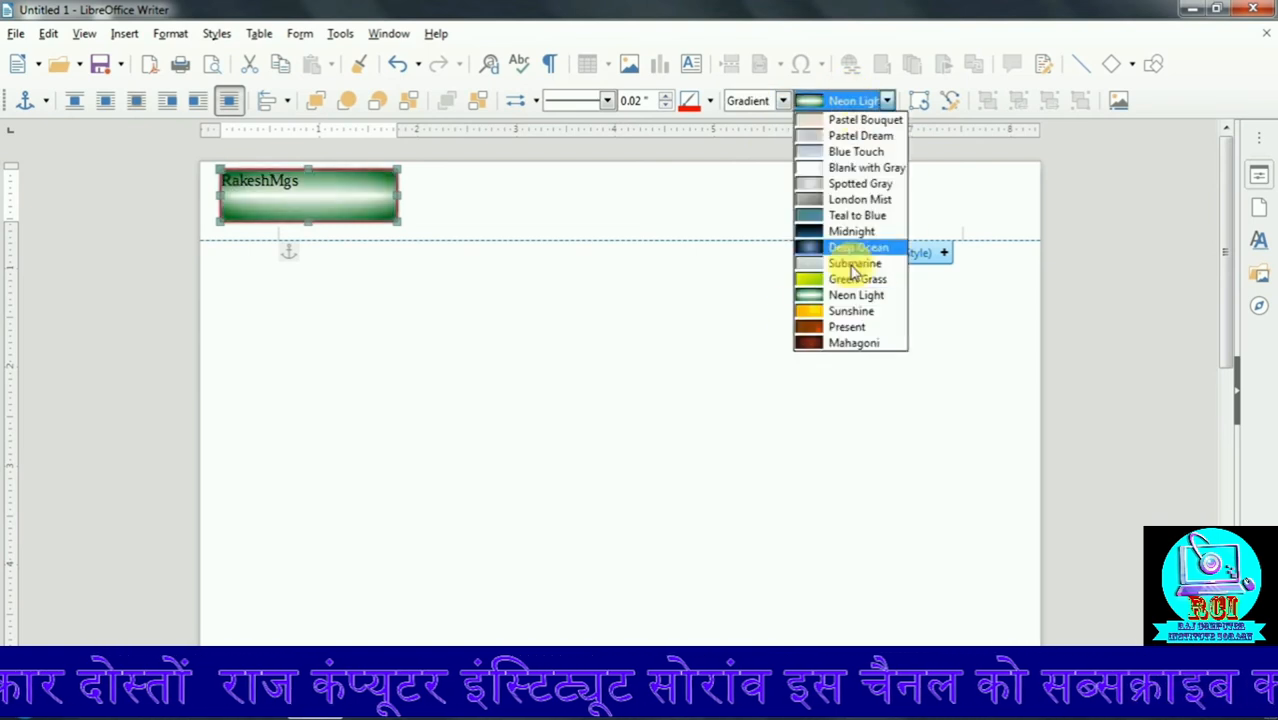
pyautogui.click(851, 263)
pyautogui.click(855, 101)
pyautogui.click(851, 311)
pyautogui.click(577, 326)
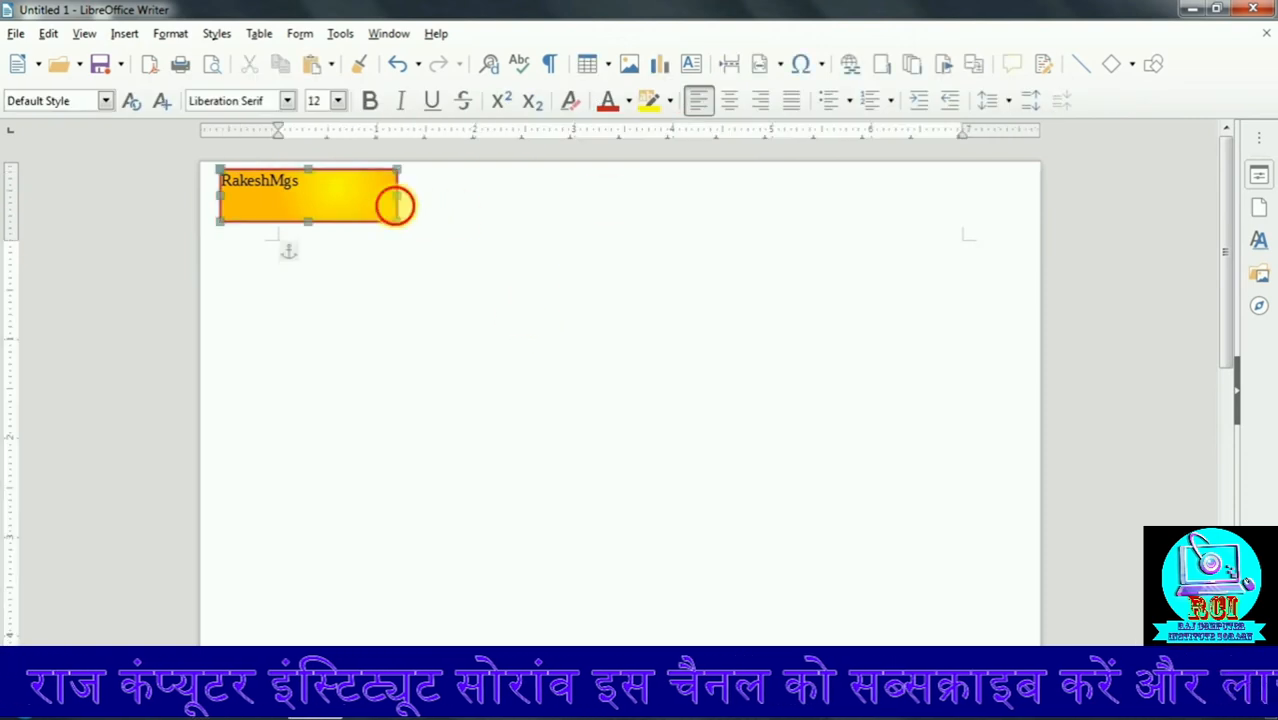
# Step: Delete the gradient-filled text box from the page's upper margin
pyautogui.click(399, 197)
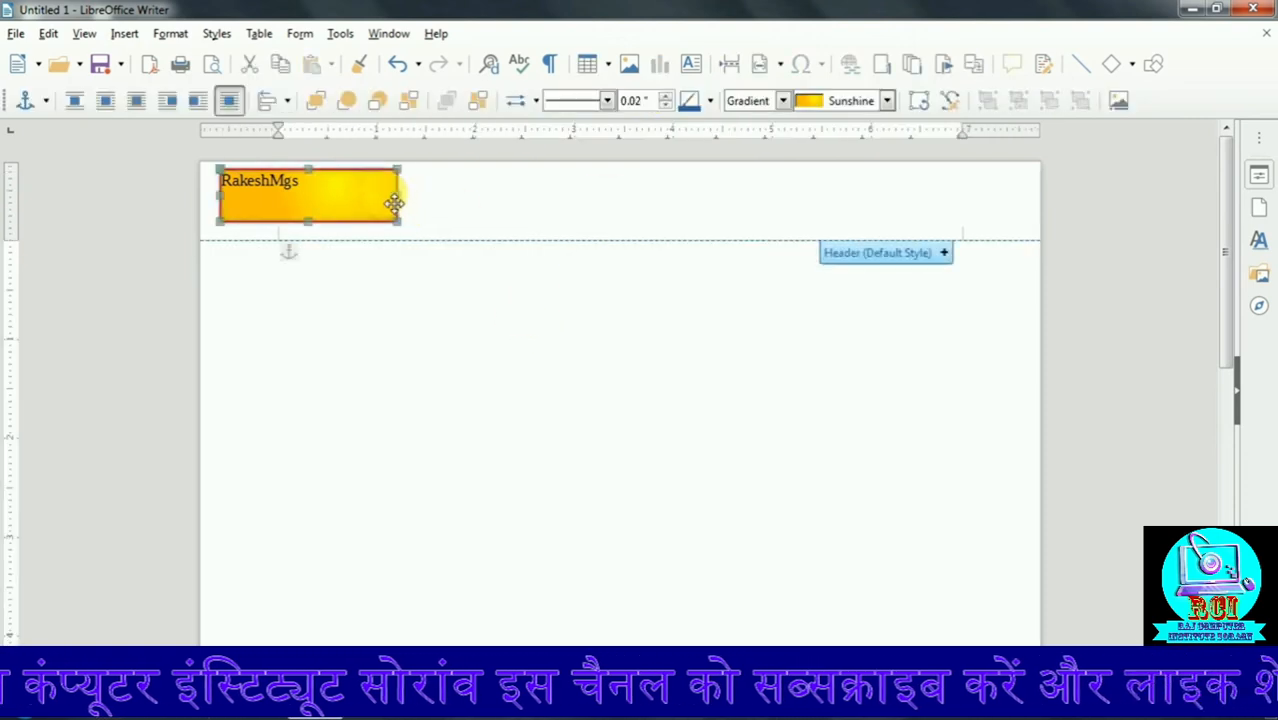
pyautogui.press('Delete')
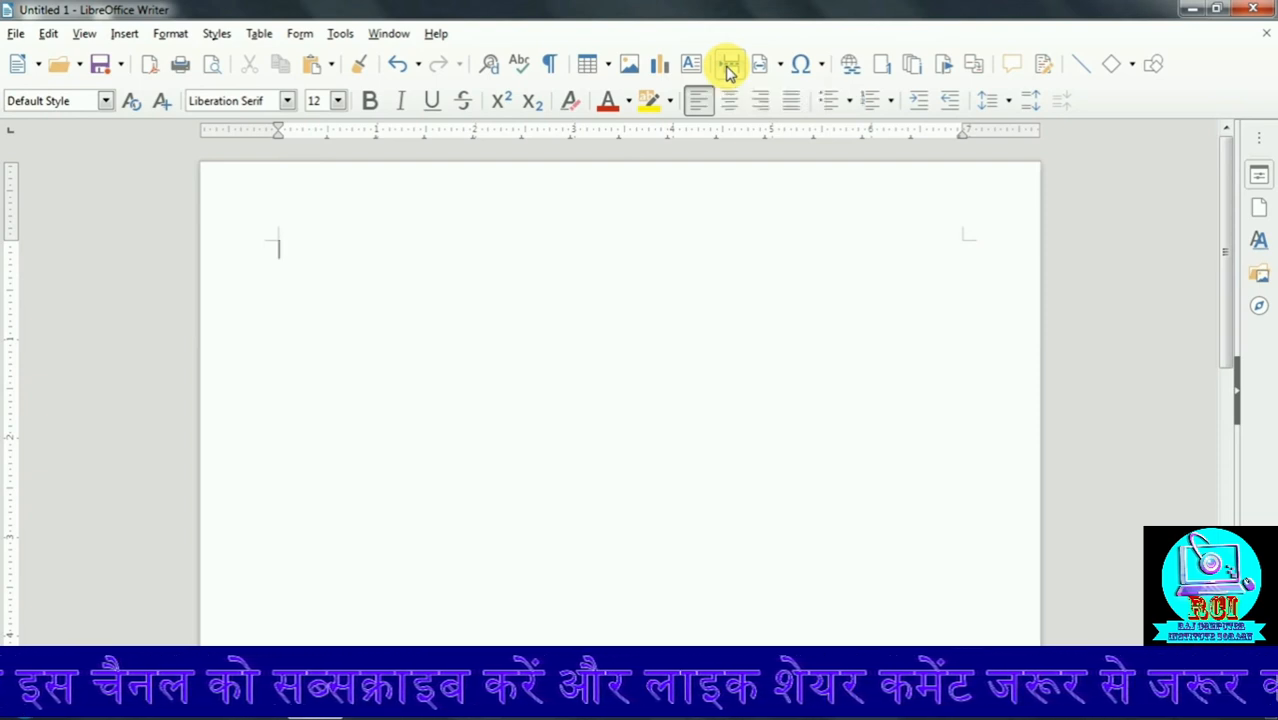
# Step: Switch to Microsoft Office Word 2007, generate three paragraphs of sample text and paste them into the Writer document
pyautogui.press('super')
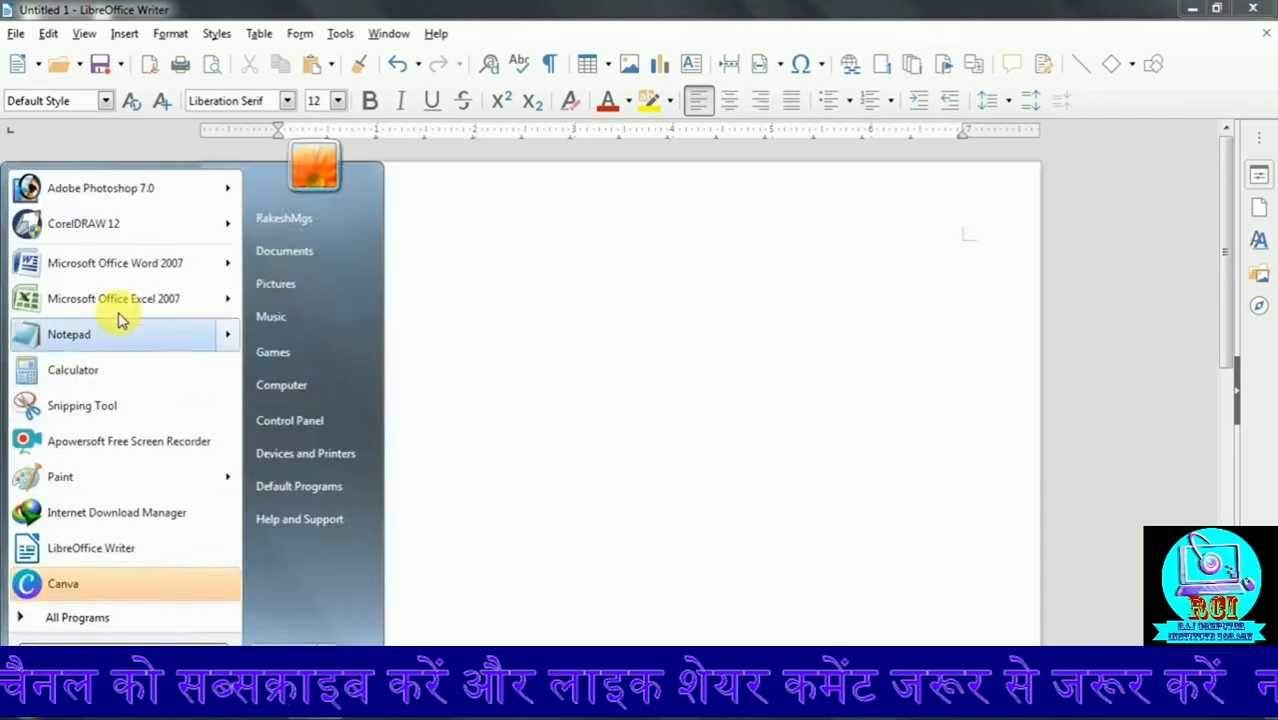
pyautogui.click(134, 260)
pyautogui.write('=r')
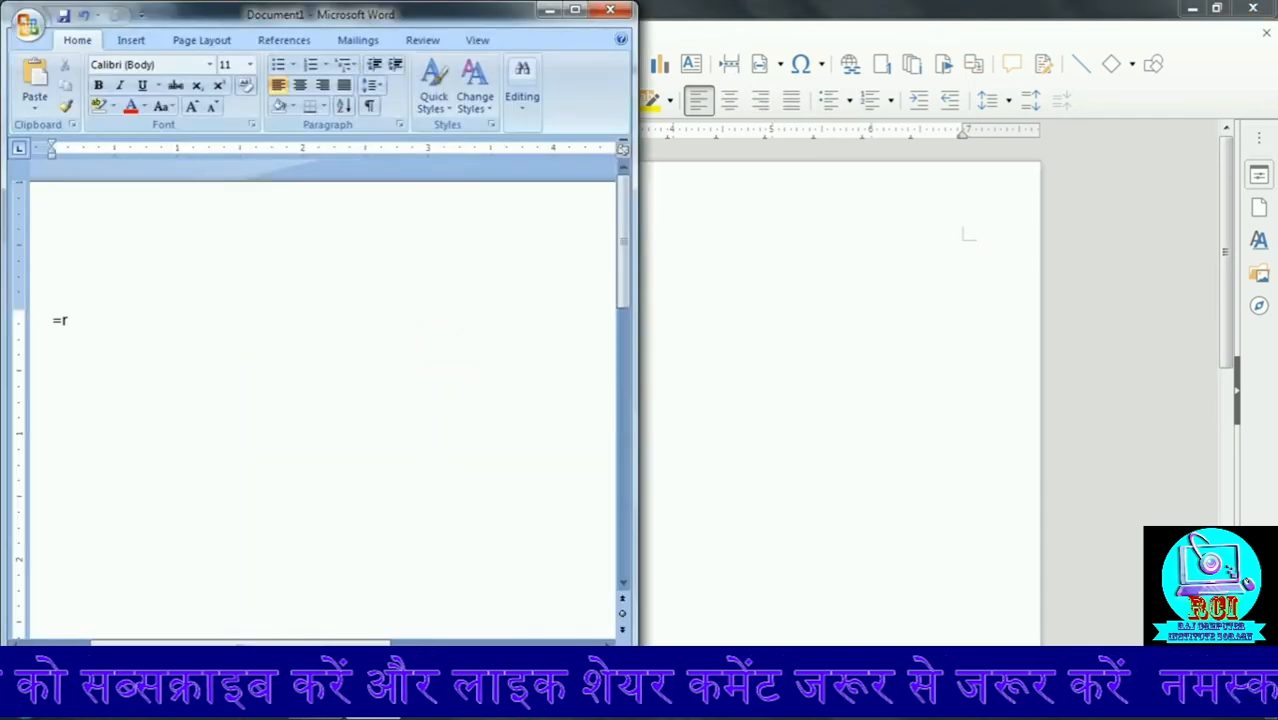
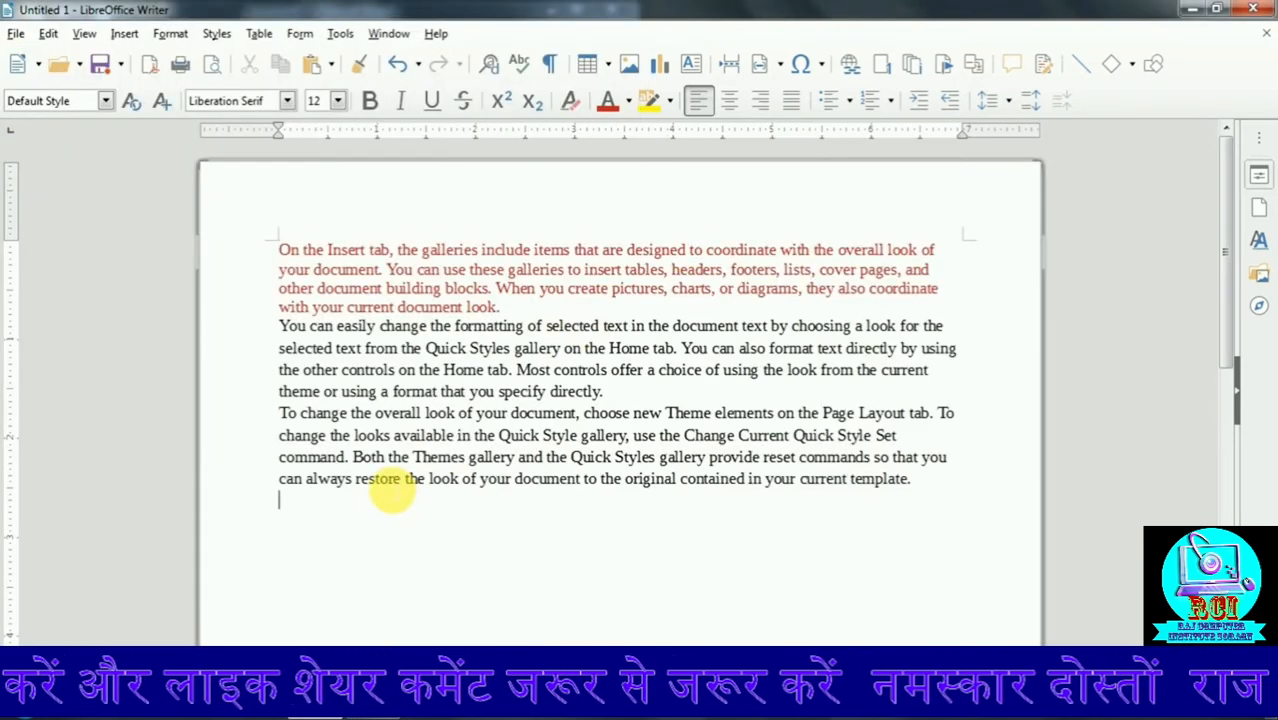
# Step: Set the font color of the first paragraph to Automatic
pyautogui.moveTo(498, 307); pyautogui.dragTo(279, 249)
pyautogui.click(628, 101)
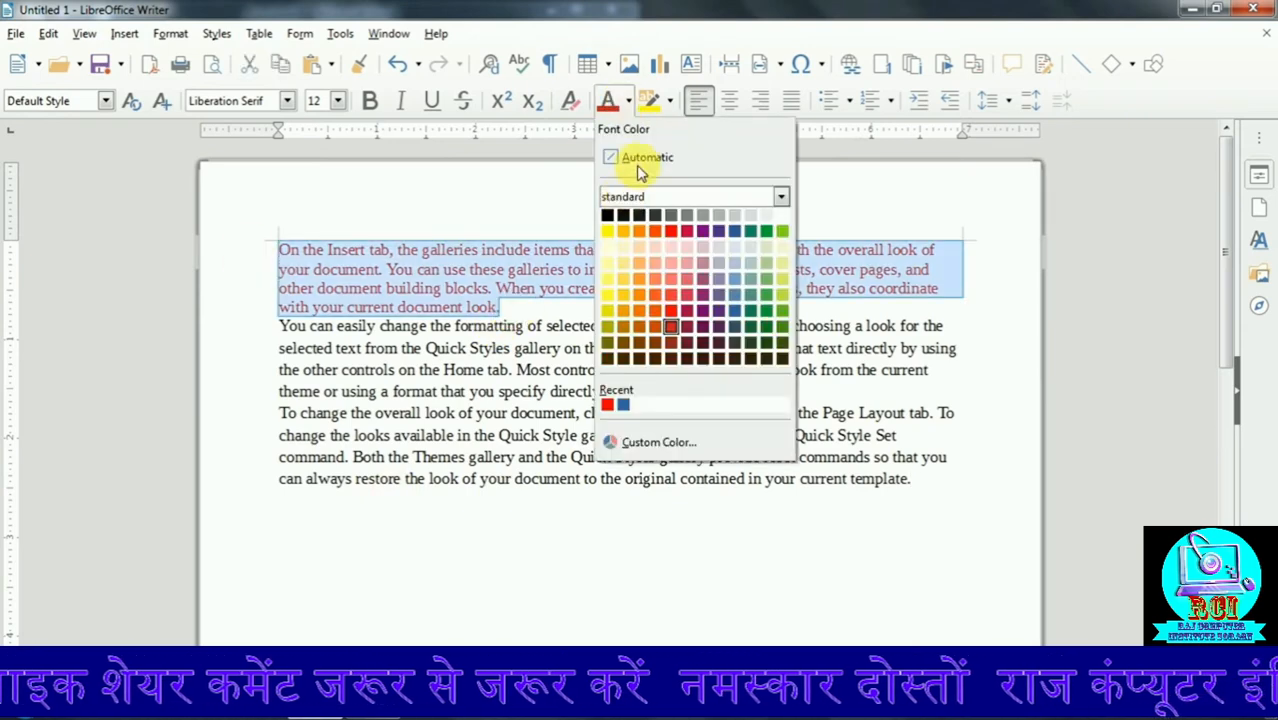
pyautogui.click(640, 168)
pyautogui.click(637, 370)
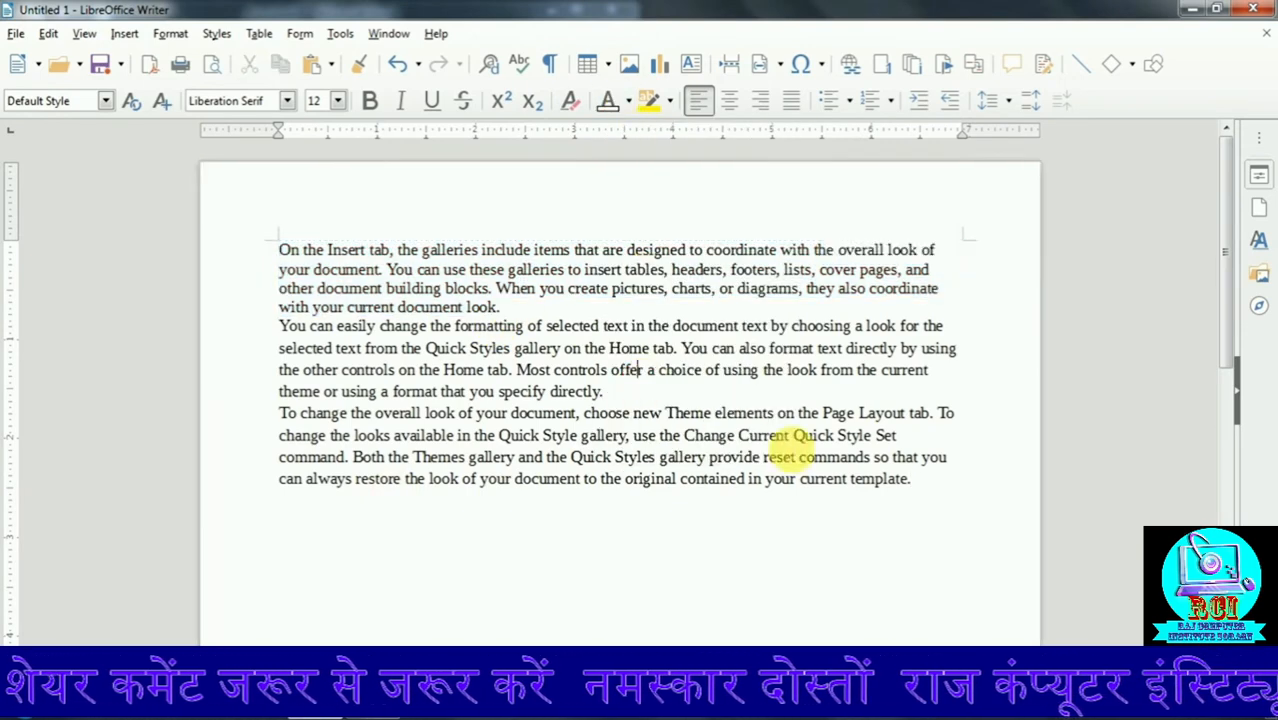
# Step: Insert a page break before the paragraph beginning "You can easily change the formatting"
pyautogui.moveTo(288, 337); pyautogui.dragTo(607, 348)
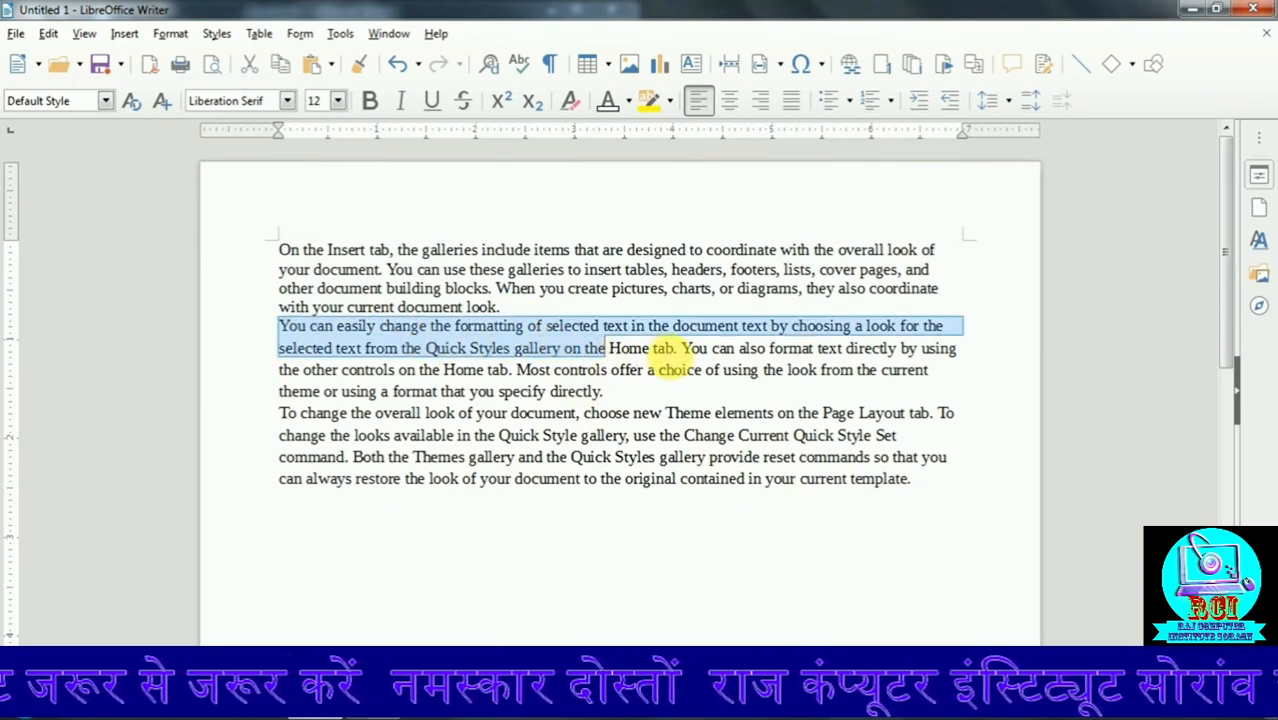
pyautogui.click(665, 350)
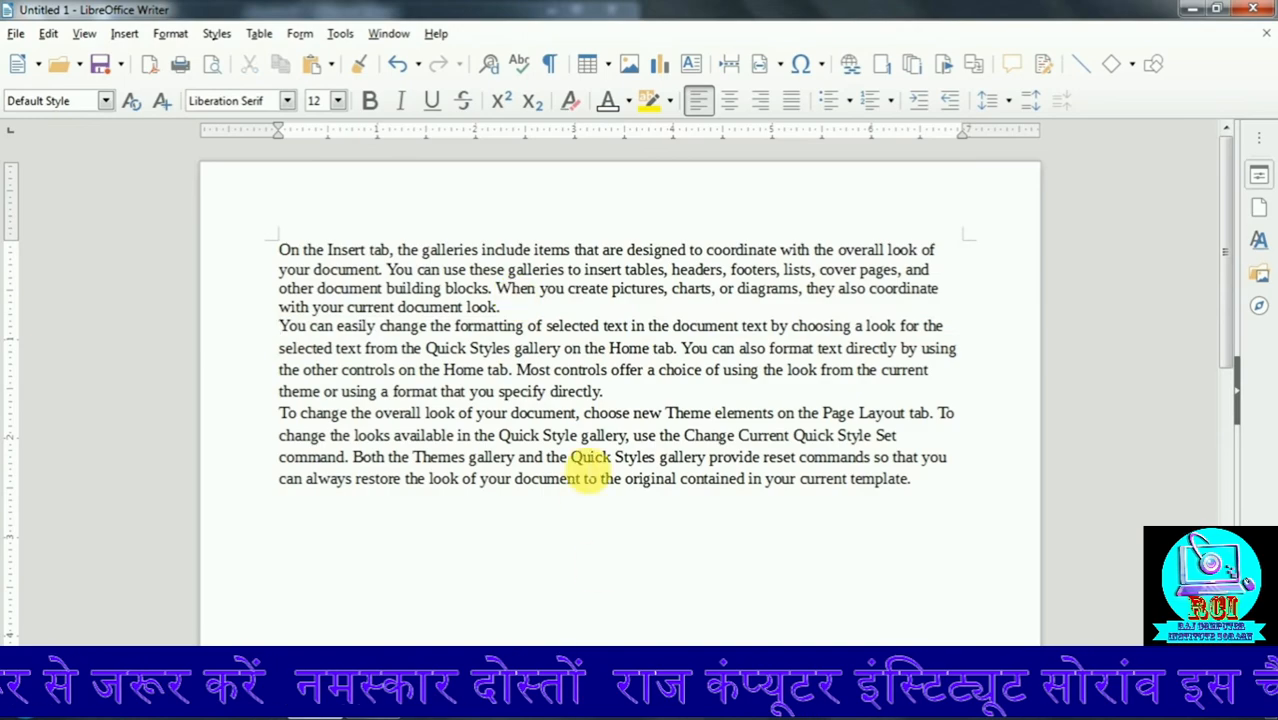
pyautogui.scroll(-5, 590, 467)
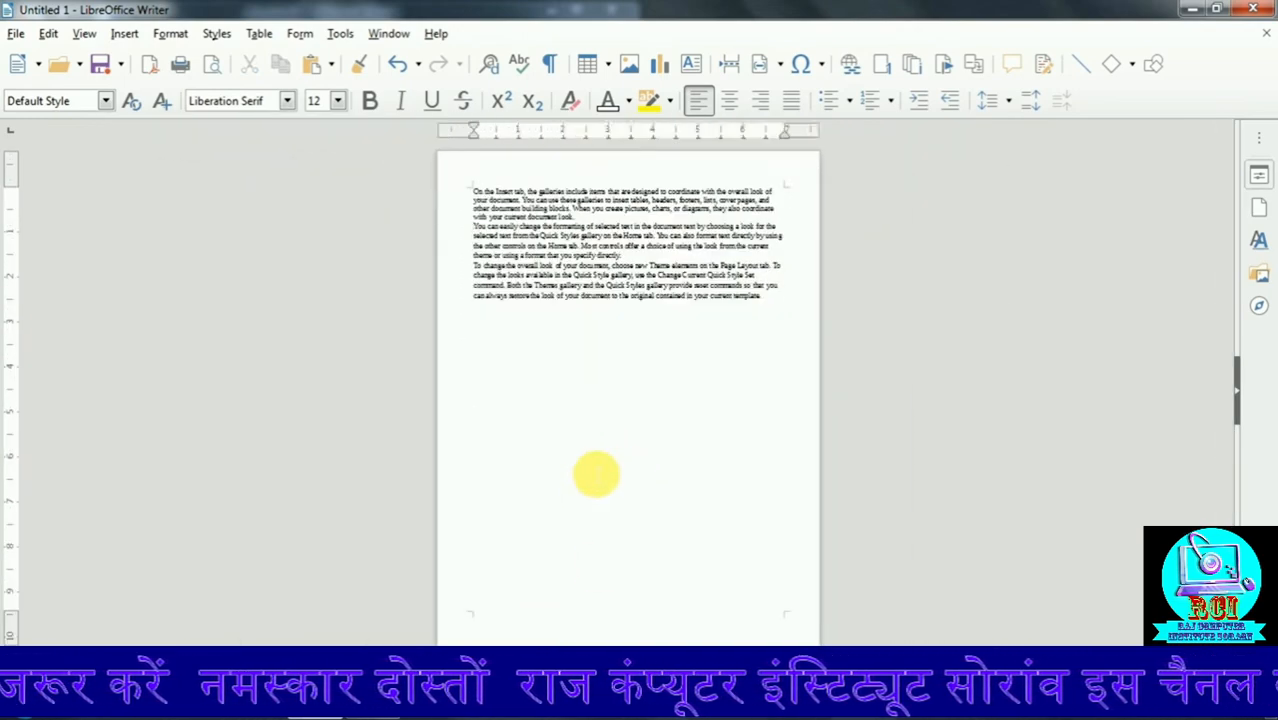
pyautogui.scroll(5, 596, 472)
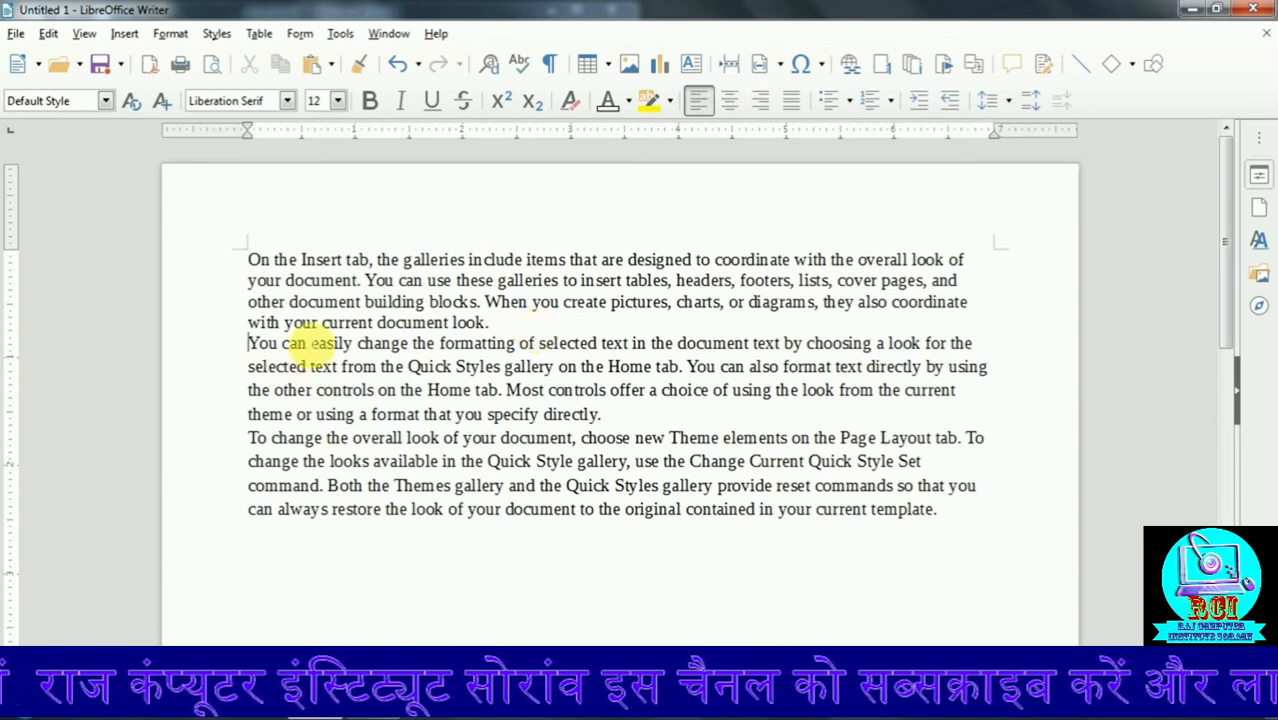
pyautogui.click(735, 65)
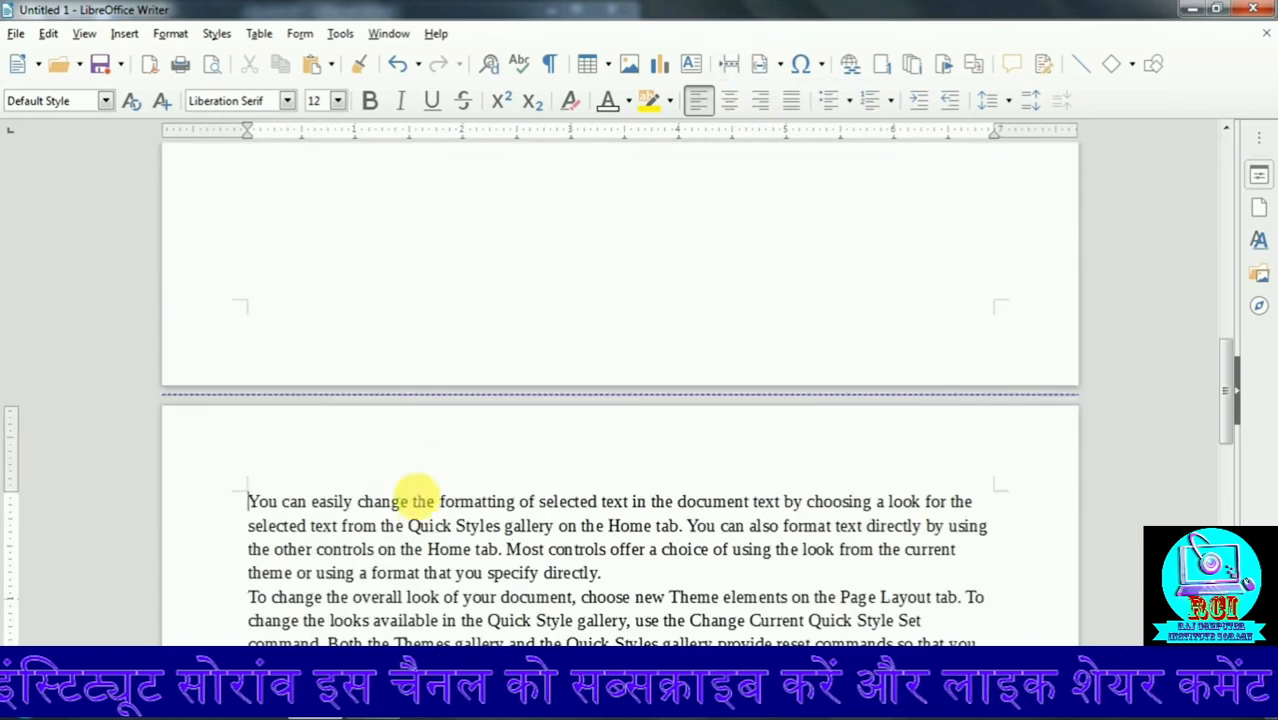
# Step: Remove the page break and join the paragraph beginning "You can easily change" to the end of the first paragraph
pyautogui.scroll(5, 486, 482)
pyautogui.scroll(3, 486, 482)
pyautogui.scroll(-8, 530, 494)
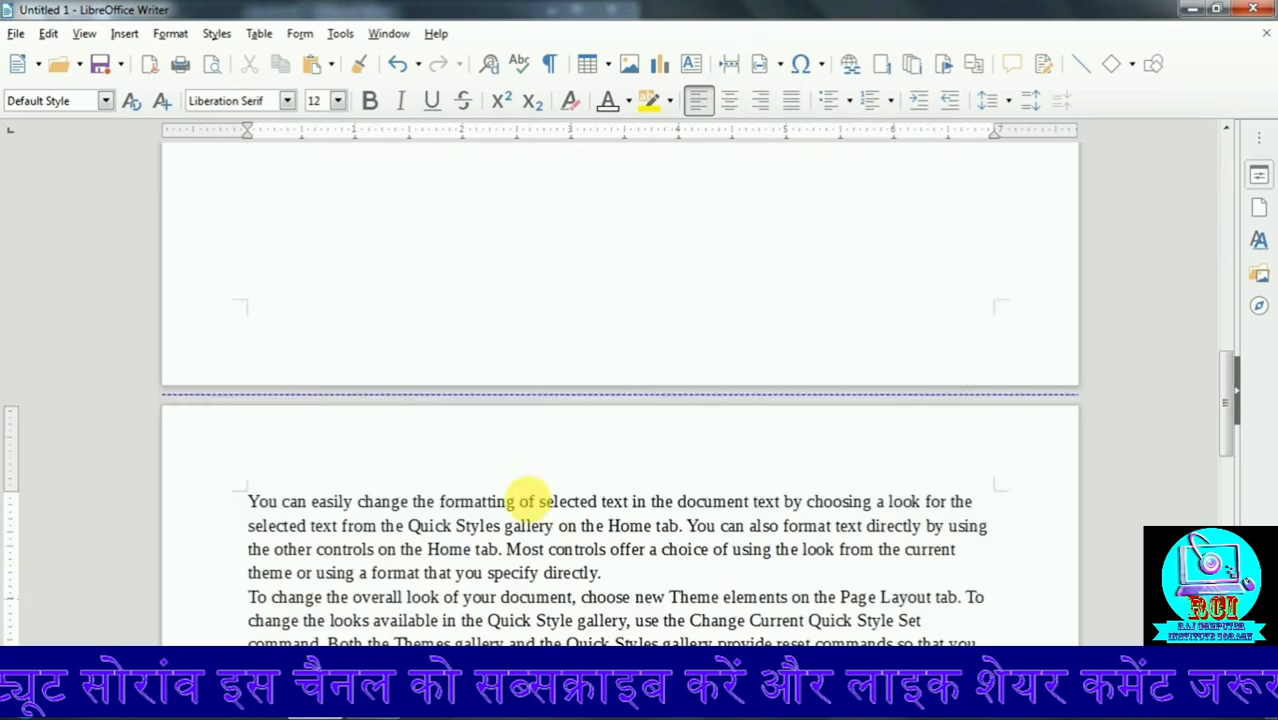
pyautogui.scroll(1, 340, 274)
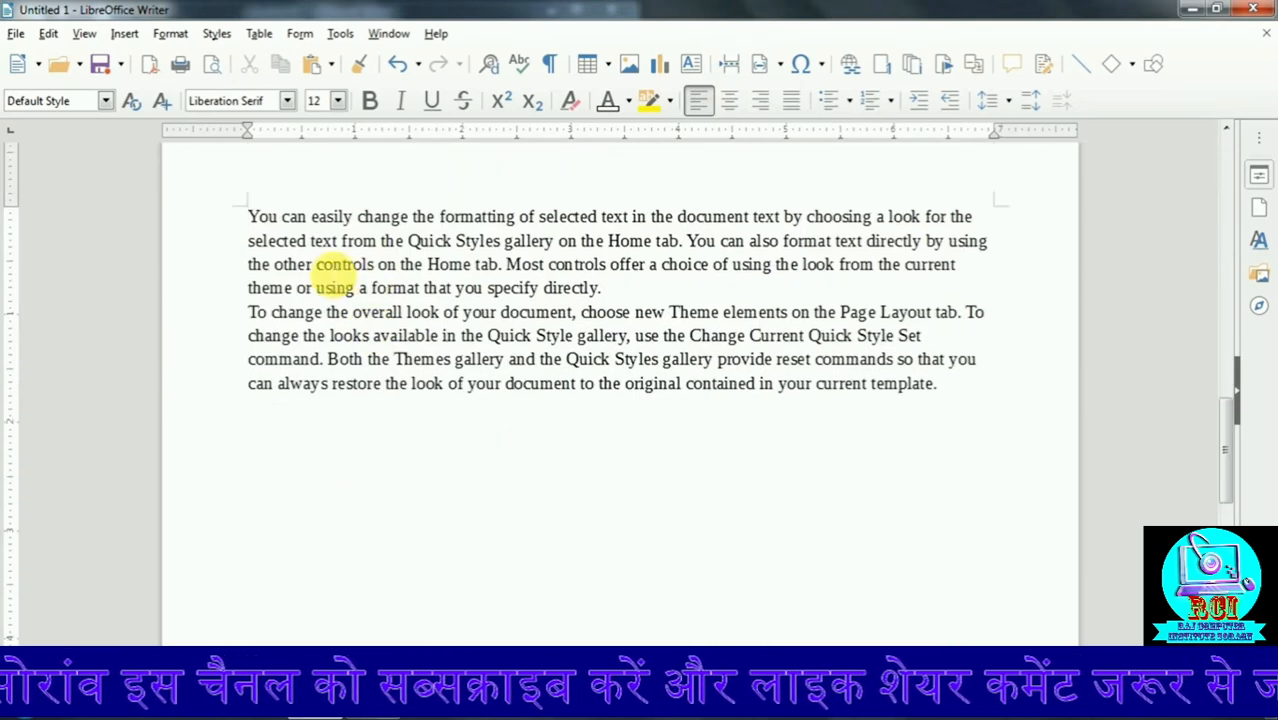
pyautogui.scroll(6, 400, 331)
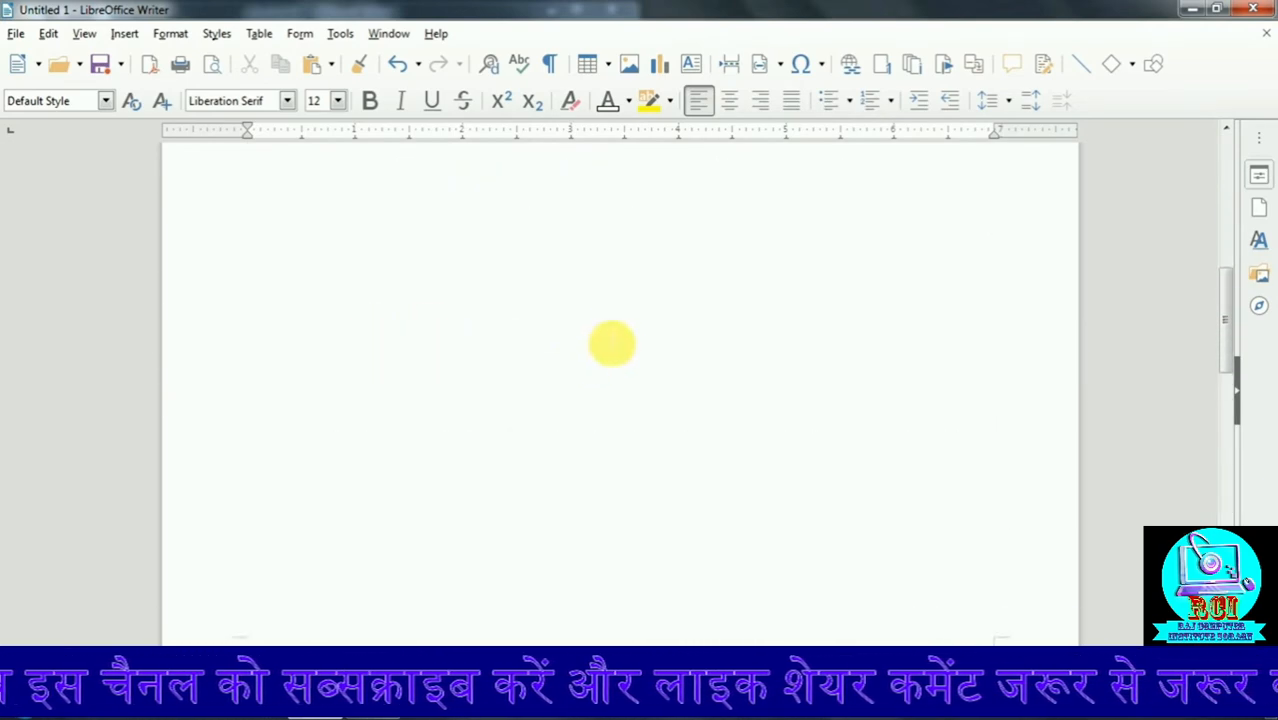
pyautogui.scroll(10, 620, 325)
pyautogui.click(437, 373)
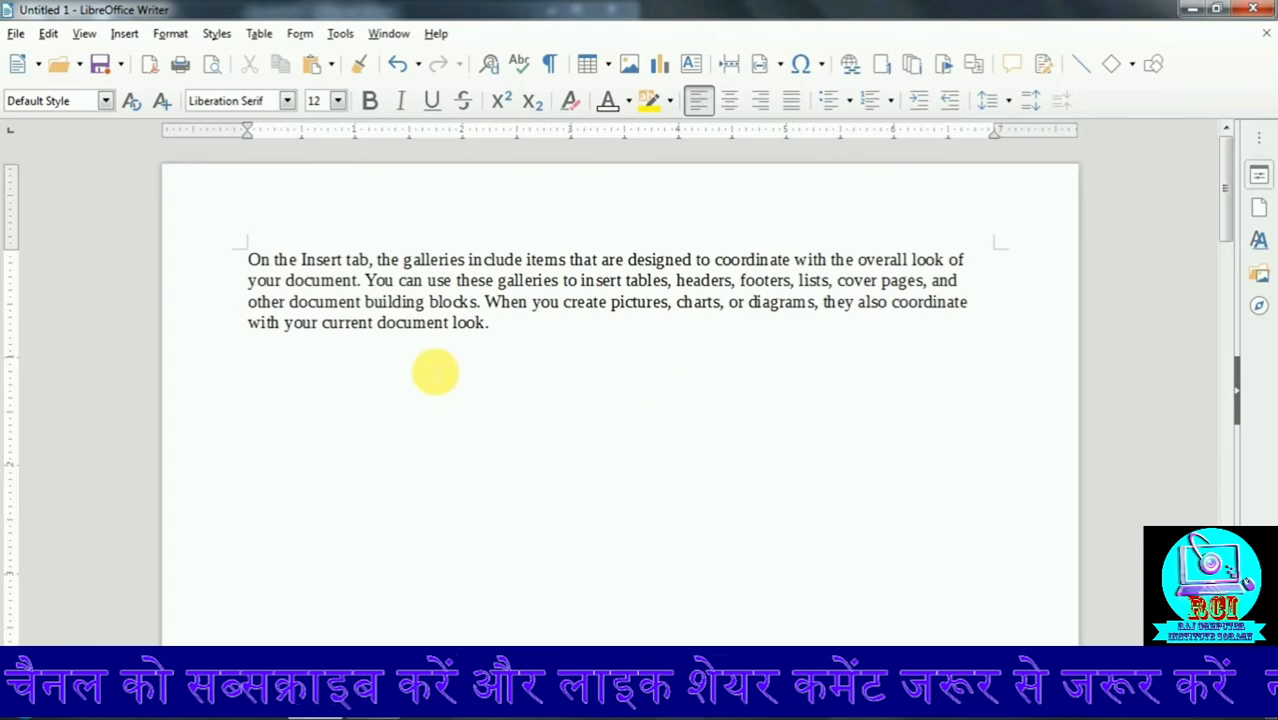
pyautogui.write('You can easily change the formatting of selected text in the document text by choosing a look for the selected text from the Quick Styles gallery on the Home tab. You can also format text directly by using the other controls on the Home tab. Most controls offer a choice of using the look from the current theme or using a format that you specify directly. To change the overall look of your document, choose new Theme elements on the Page Layout tab. To change the looks available in the Quick Style gallery, use the Change Current Quick Style Set command. Both the Themes gallery and the Quick Styles gallery provide reset commands so that you can always restore the look of your document to the original contained in your current template.')
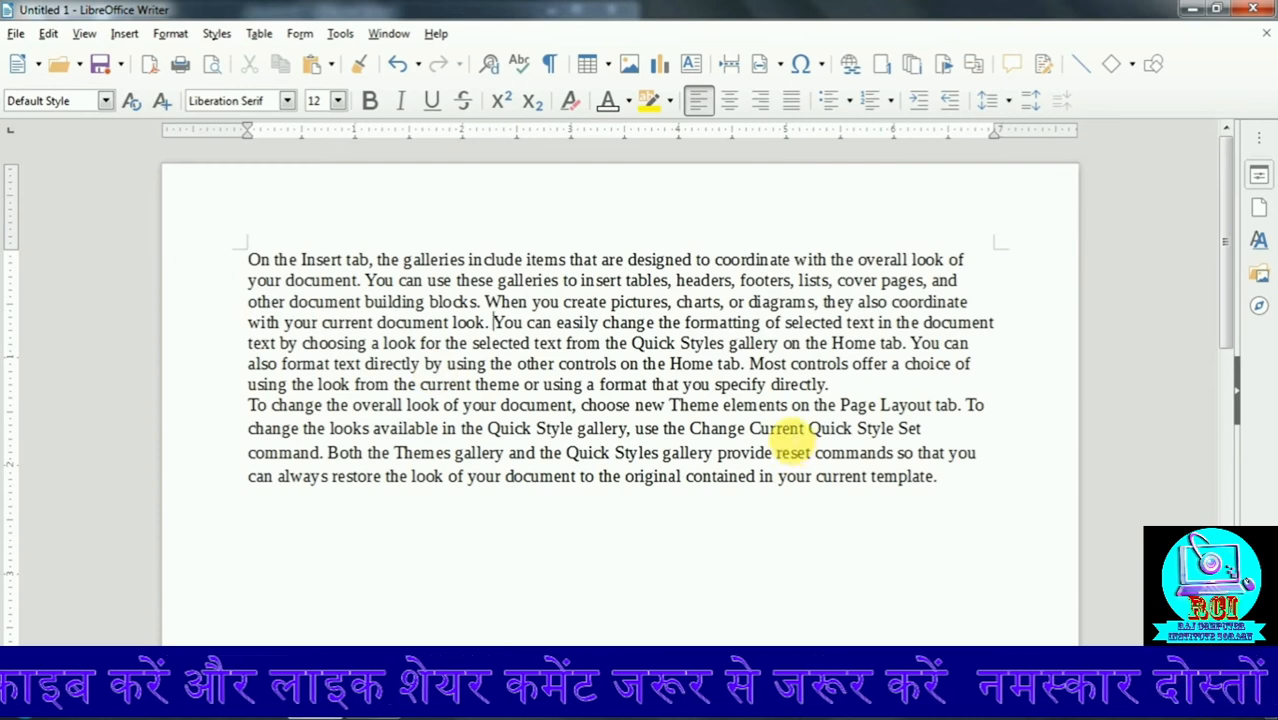
# Step: Place the cursor on a blank line below the last sample paragraph
pyautogui.scroll(-10, 827, 471)
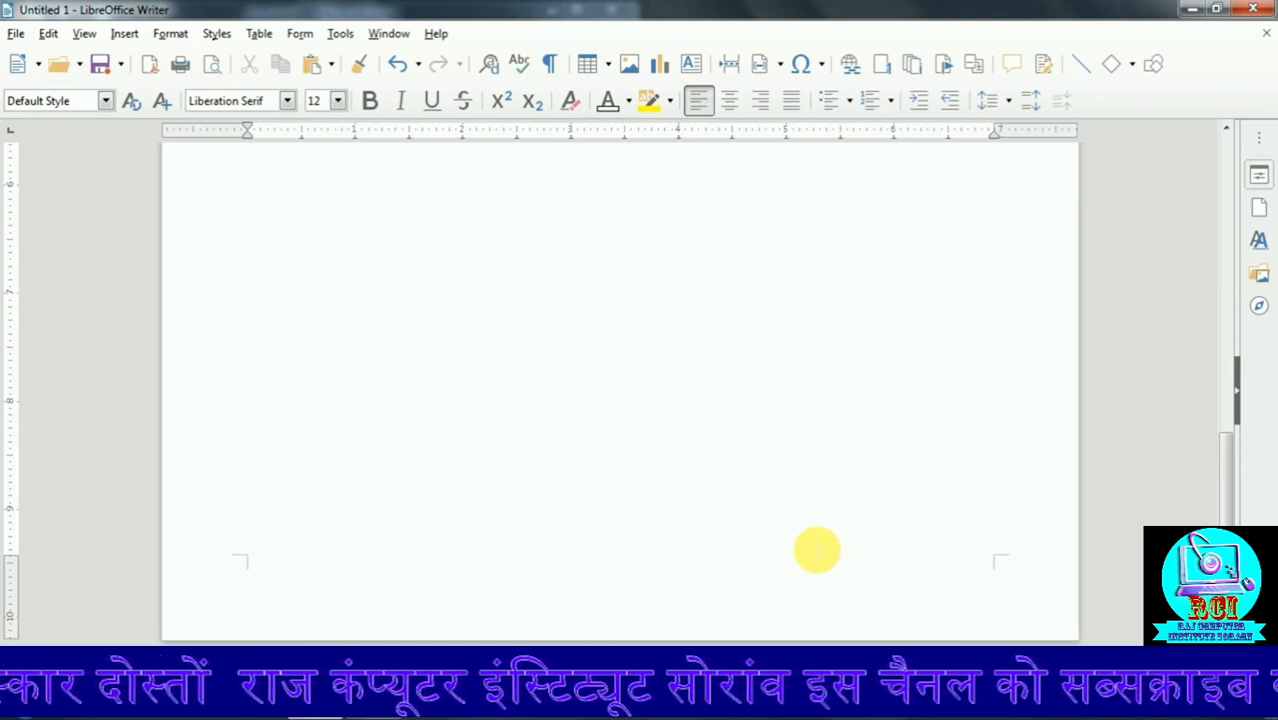
pyautogui.write('On the Insert tab, the galleries include items that are designed to coordinate with the overall look of your document. You can use these galleries to insert tables, headers, footers, lists, cover pages, and other document building blocks. When you create pictures, charts, or diagrams, they also coordinate with your current document look. You can easily change the formatting of selected text in the document text by choosing a look for the selected text from the Quick Styles gallery on the Home tab. You can also format text directly by using the other controls on the Home tab. Most controls offer a choice of using the look from the current theme or using a format that you specify directly. To change the overall look of your document, choose new Theme elements on the Page Layout tab. To change the looks available in the Quick Style gallery, use the Change Current Quick Style Set command. Both the Themes gallery and the Quick Styles gallery provide reset commands so that you can always restore the look of your document to the original contained in your current template.')
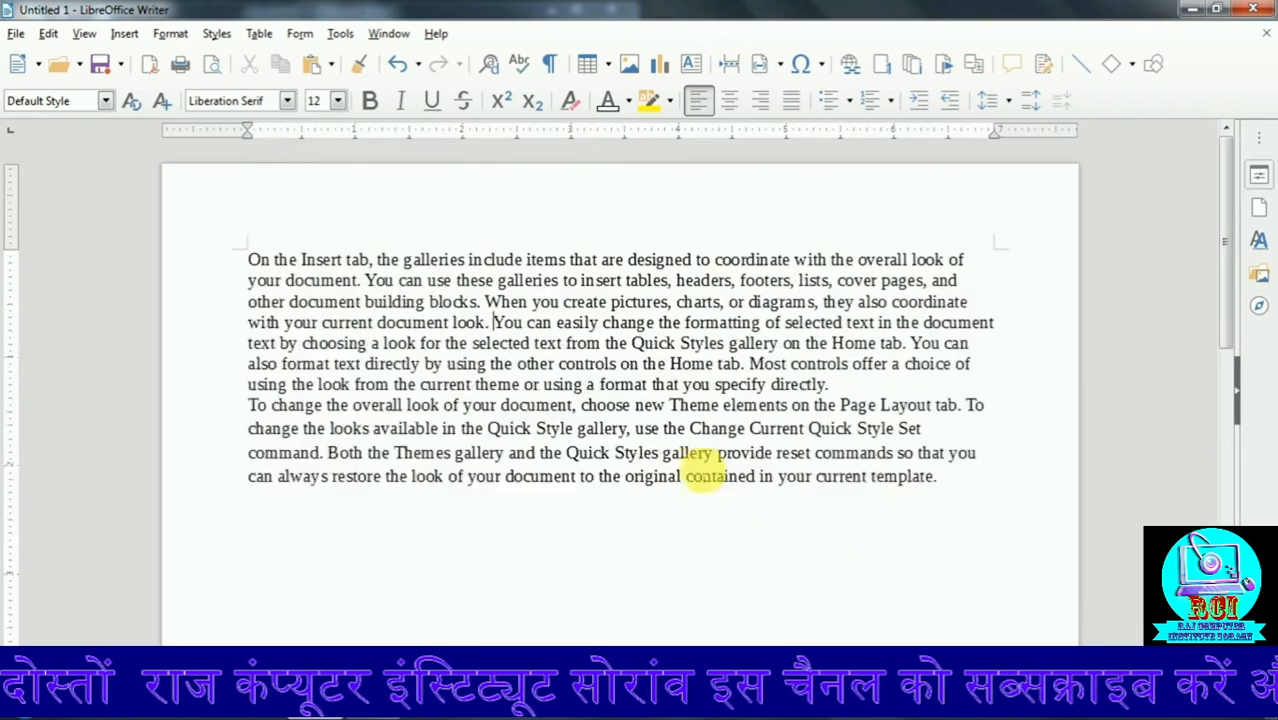
pyautogui.moveTo(924, 478); pyautogui.dragTo(248, 259)
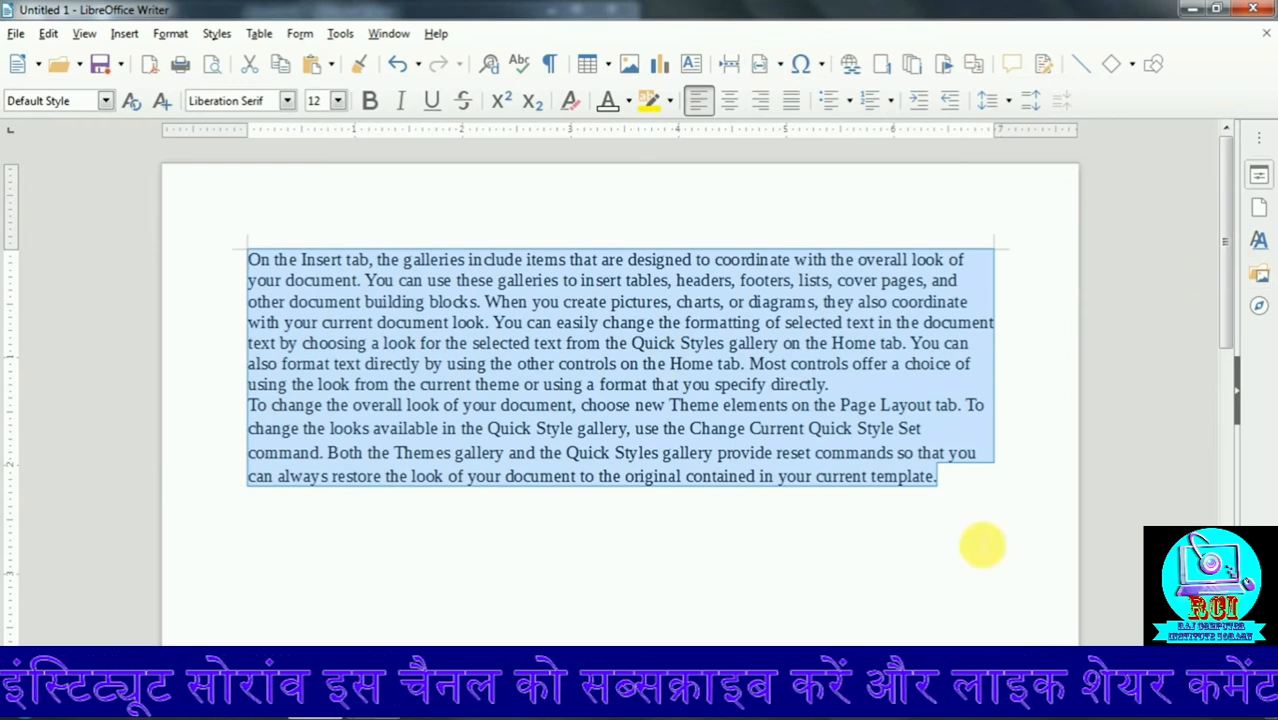
pyautogui.click(983, 545)
pyautogui.press('Return')
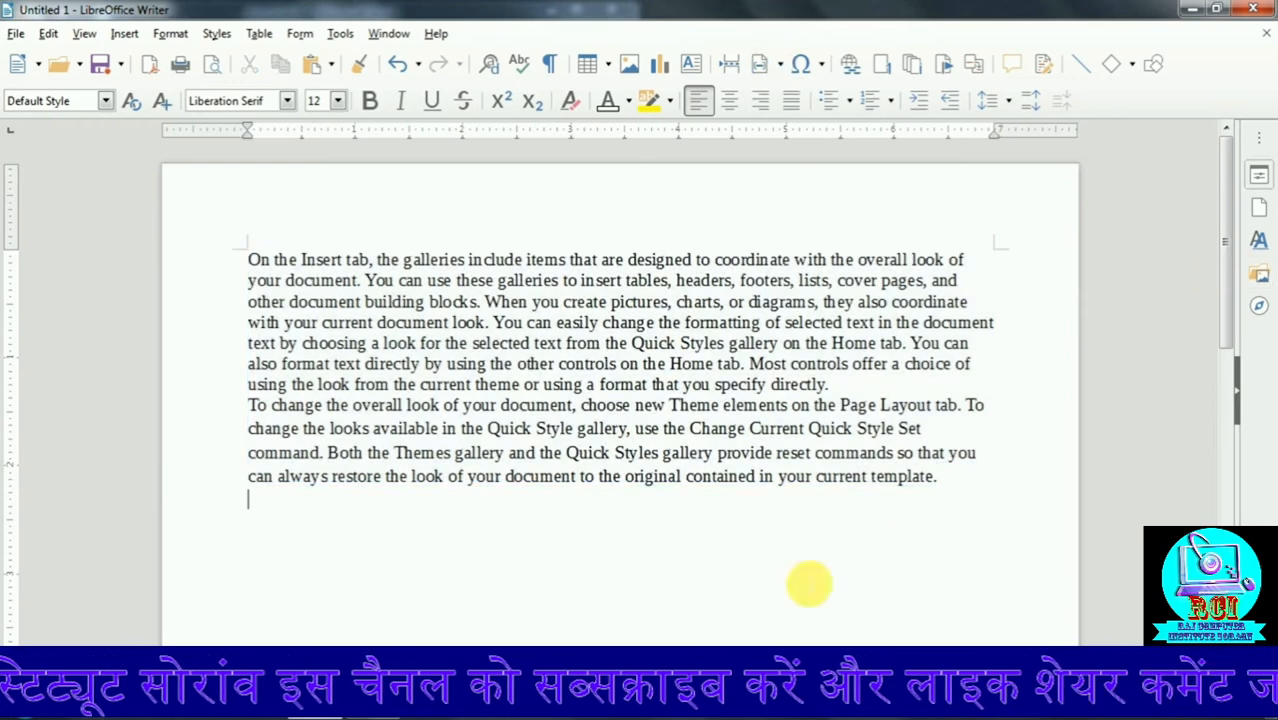
# Step: Insert a Page Number field below the sample text and undo the insertion
pyautogui.click(781, 65)
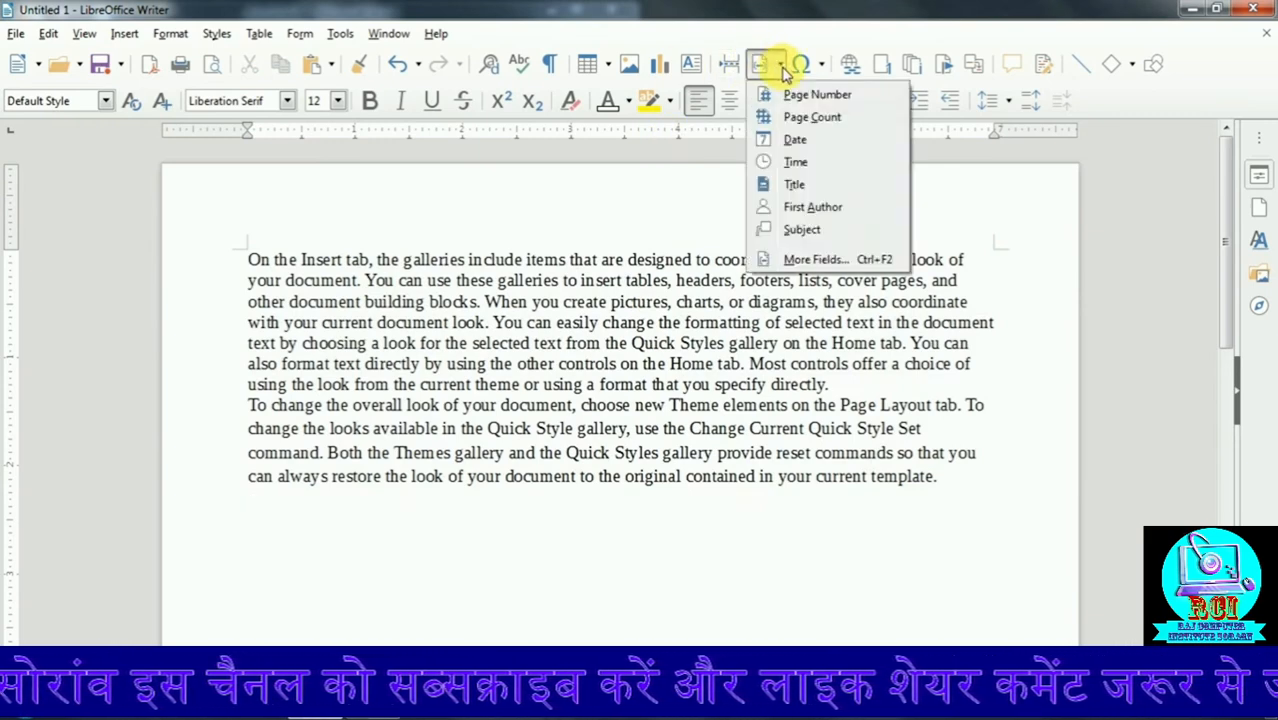
pyautogui.click(822, 95)
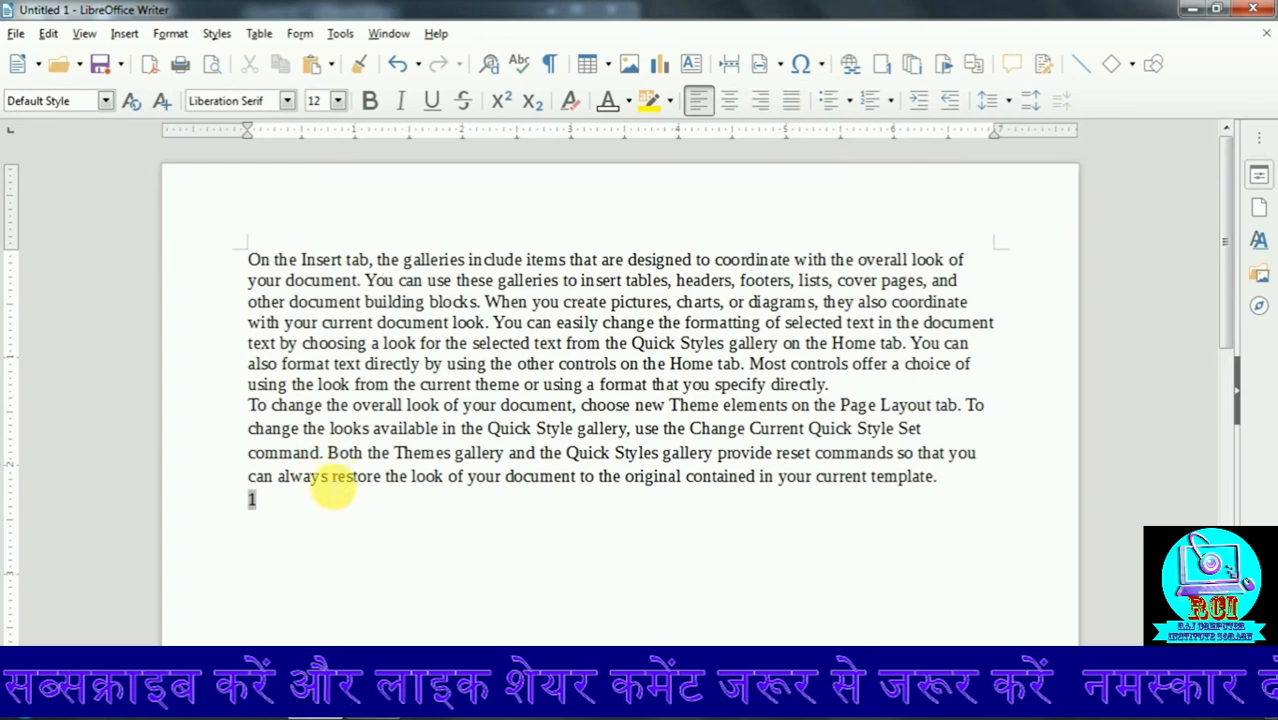
pyautogui.hotkey('ctrl', 'z')
# Step: Insert a Date field on the blank line below the sample text and undo it
pyautogui.click(779, 64)
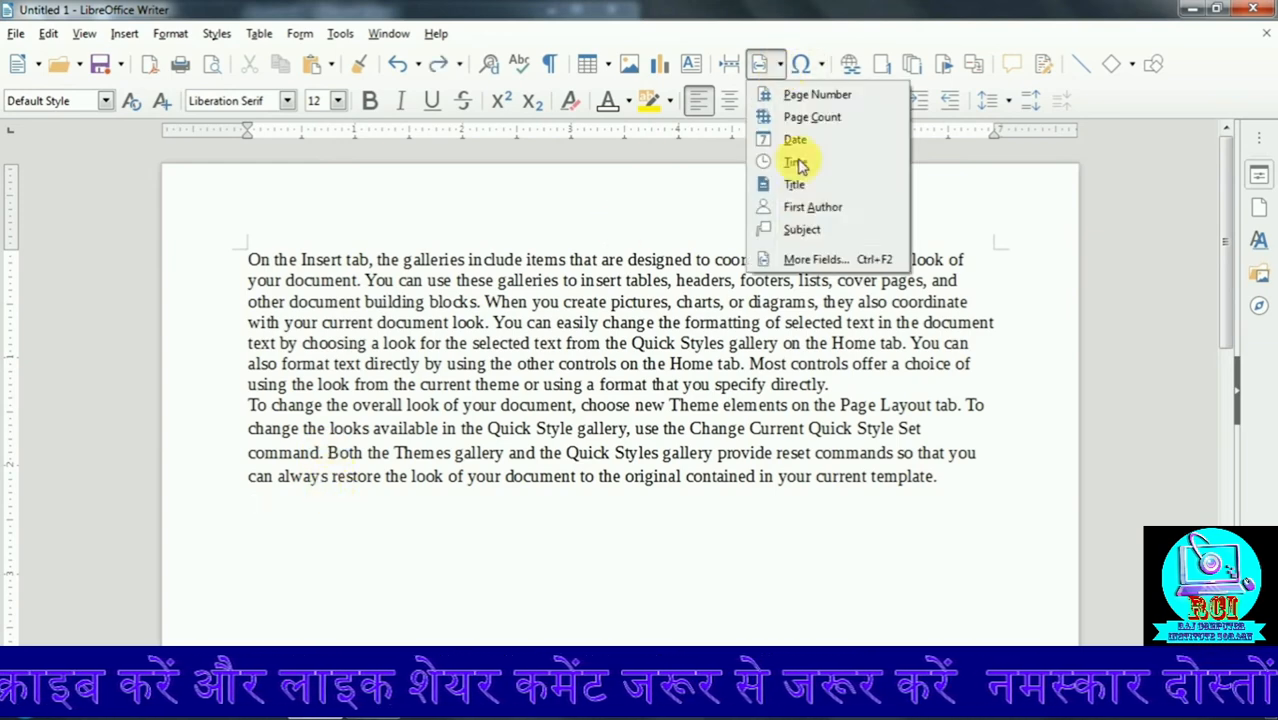
pyautogui.click(798, 162)
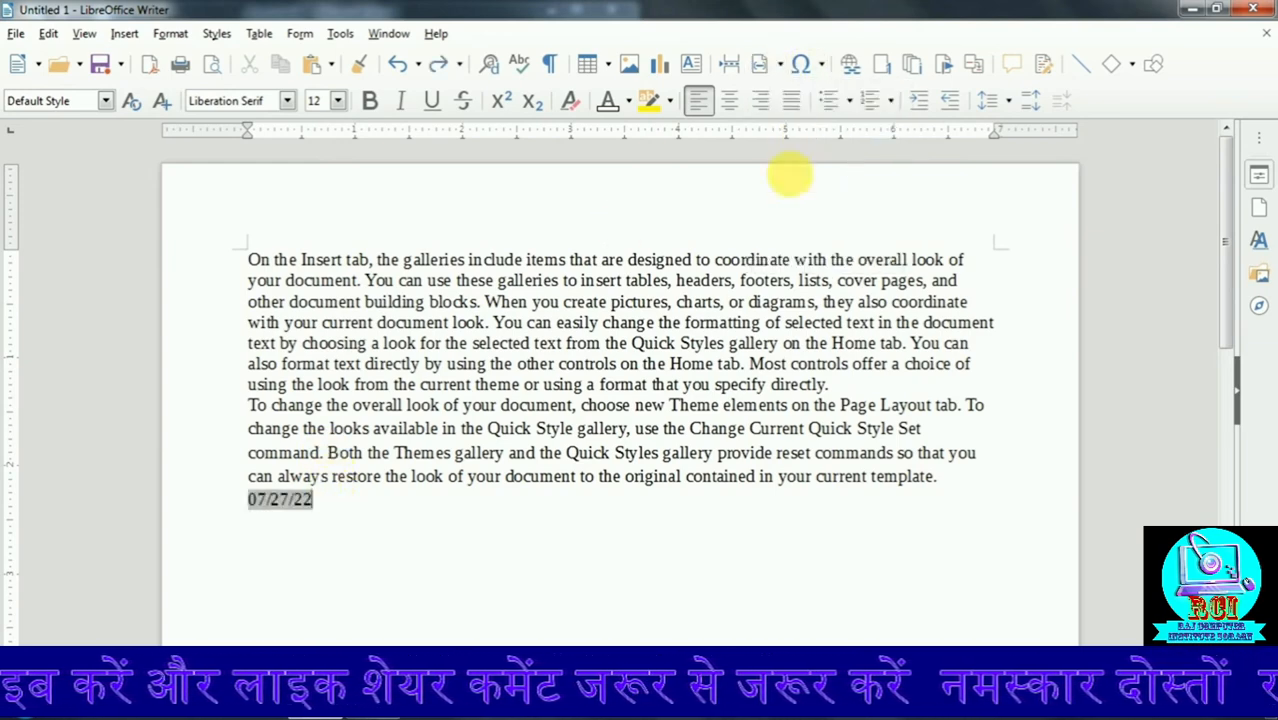
pyautogui.hotkey('ctrl', 'z')
# Step: Insert a Time field below the last paragraph and undo it
pyautogui.click(779, 64)
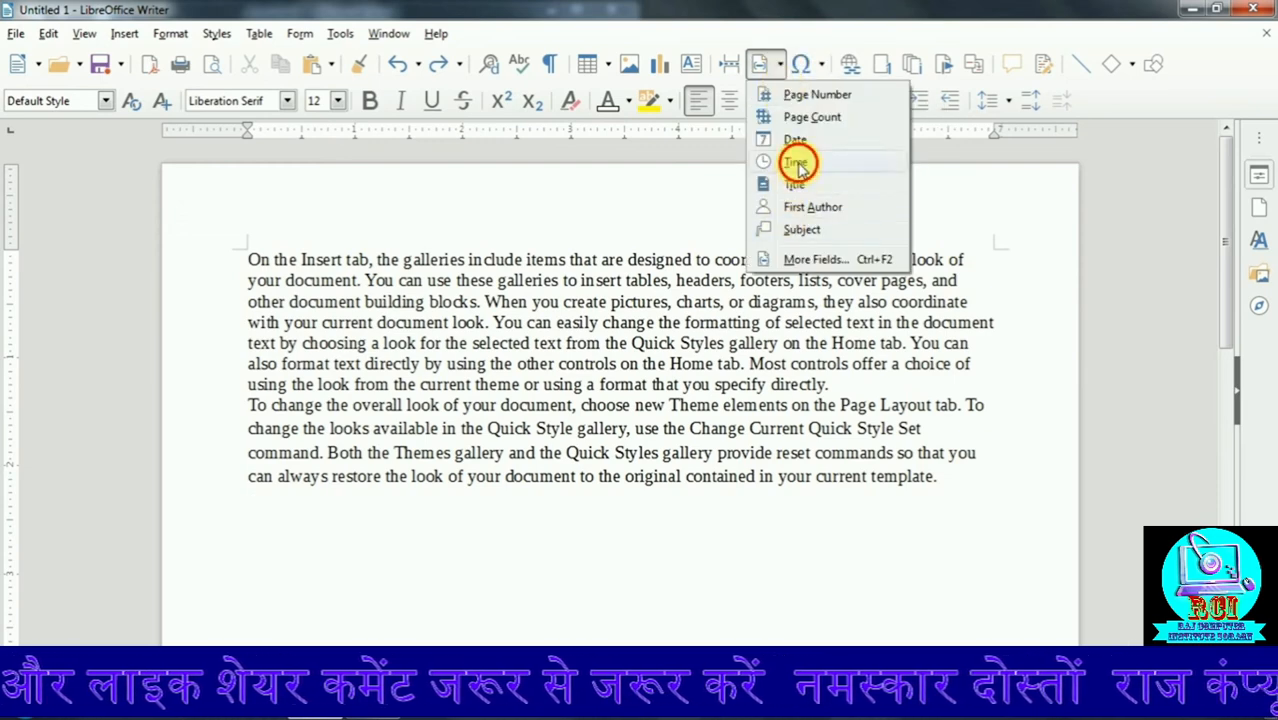
pyautogui.click(796, 161)
pyautogui.hotkey('ctrl', 'z')
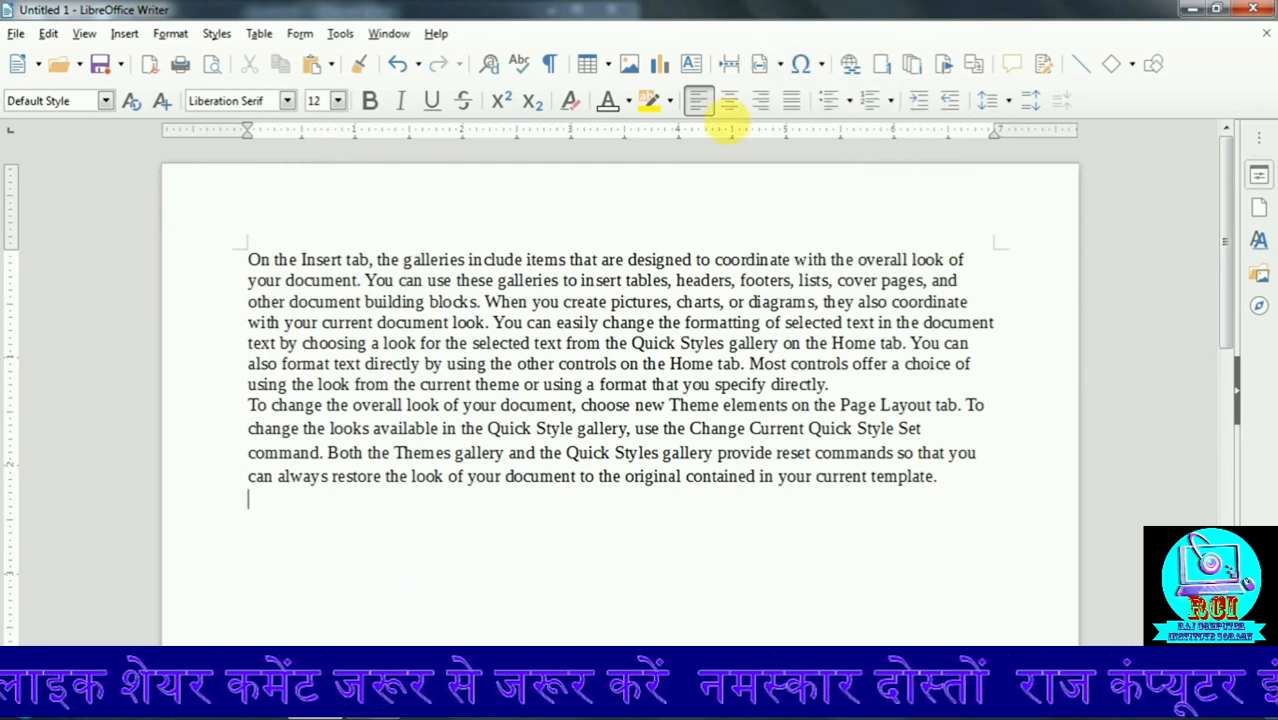
# Step: Try to insert a First Author field on the blank line below the sample text
pyautogui.click(772, 64)
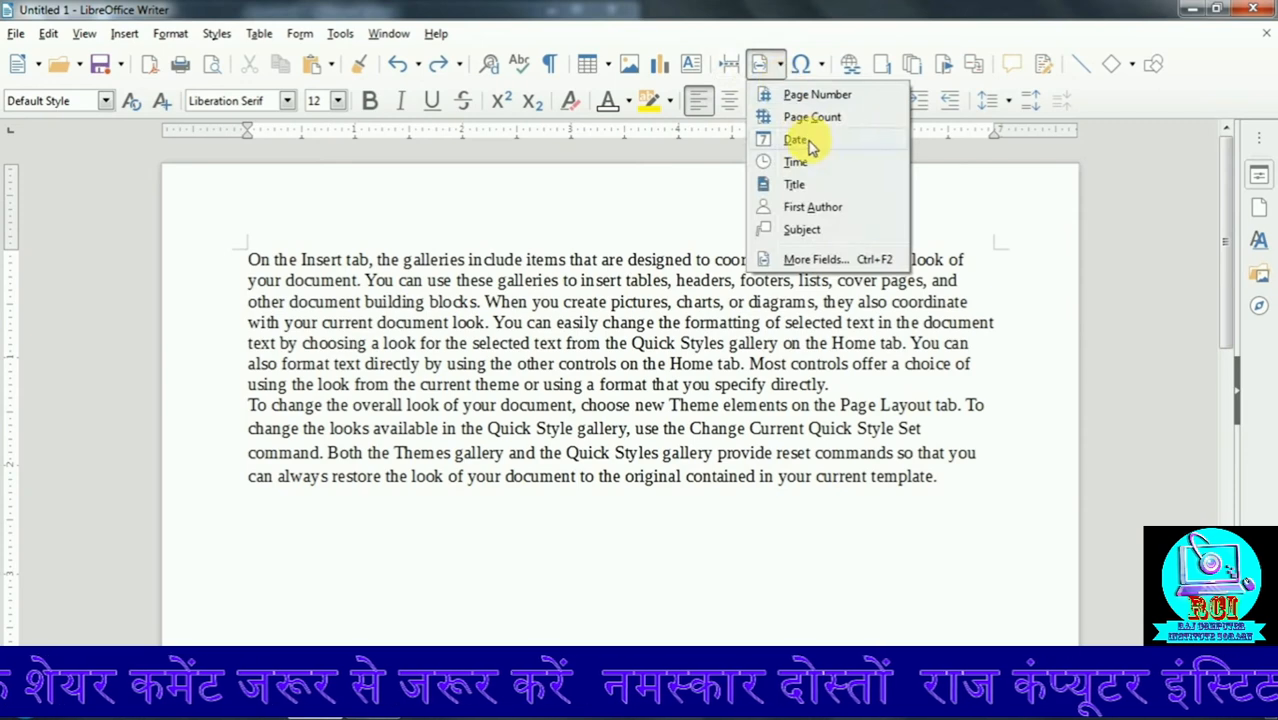
pyautogui.click(832, 207)
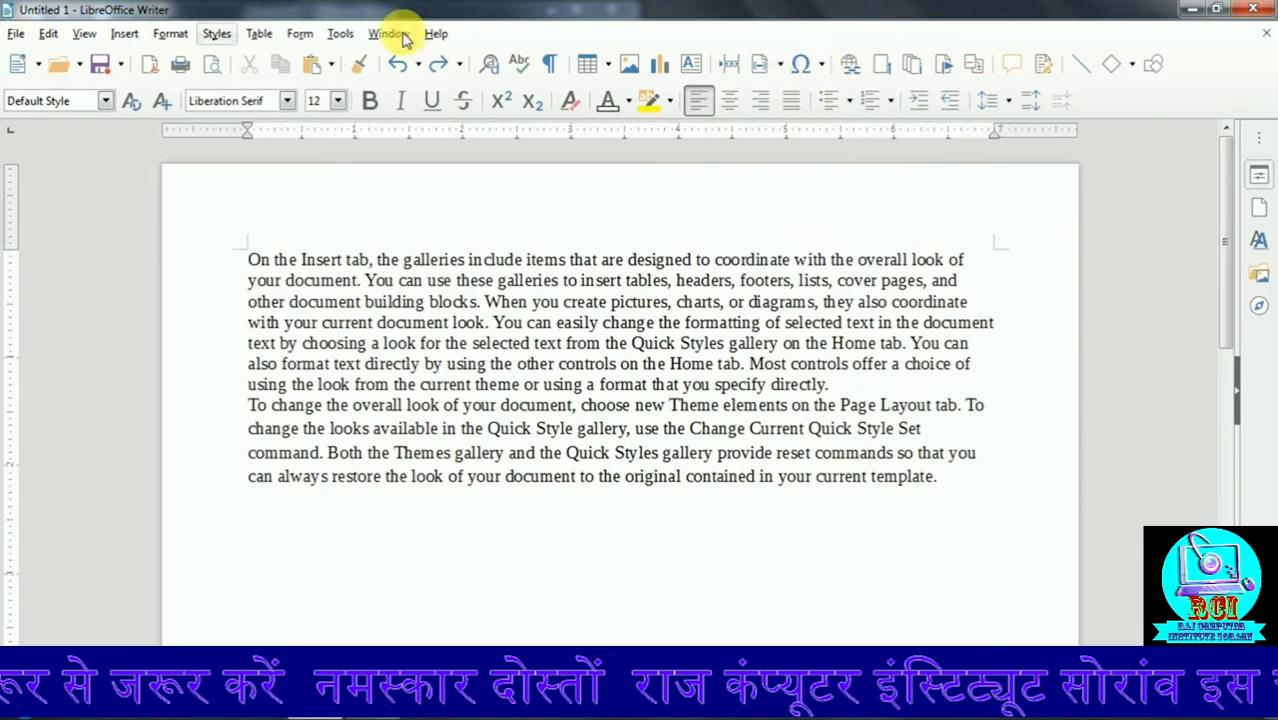
pyautogui.click(340, 33)
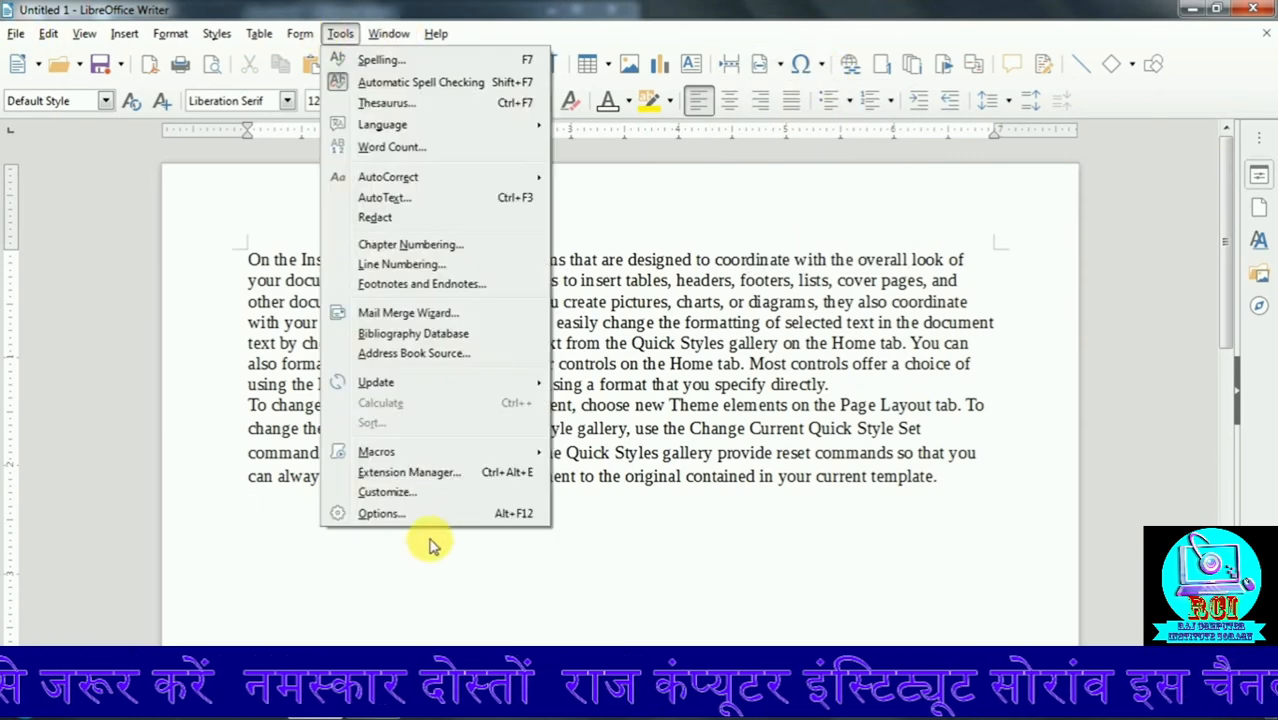
pyautogui.click(780, 68)
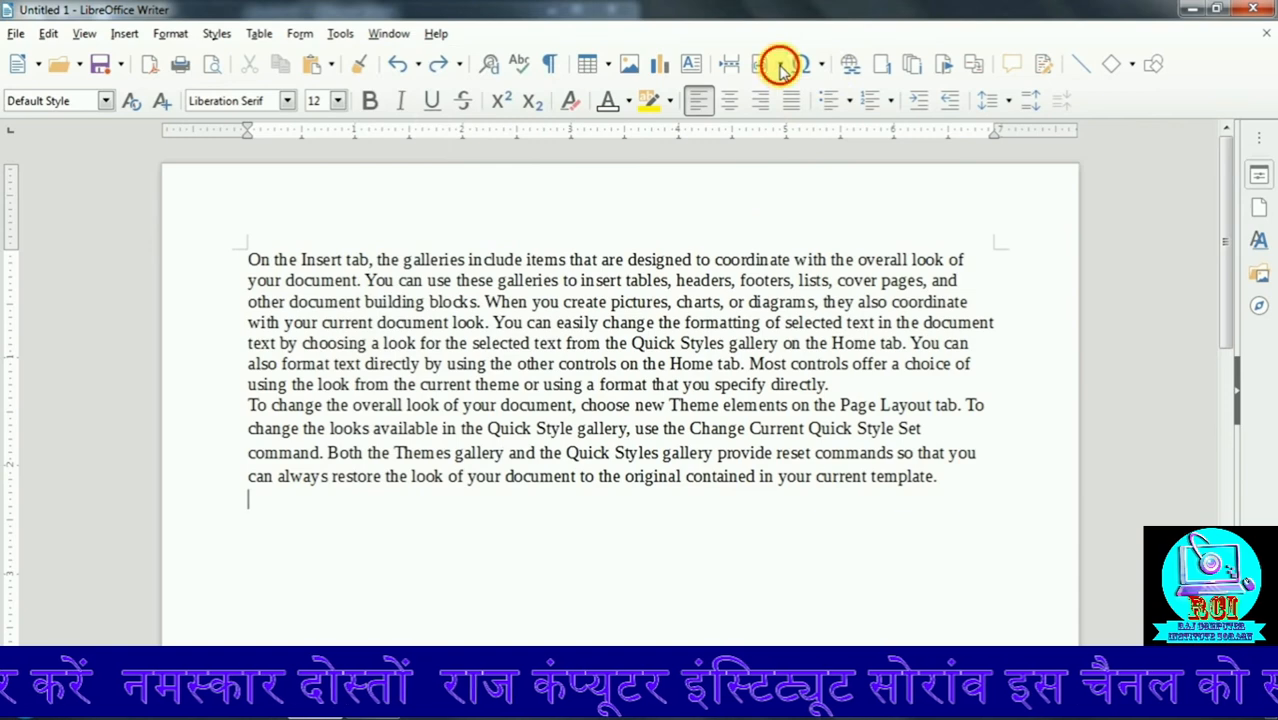
# Step: Open the full Fields dialog and look through the Document field types from Chapter to Time
pyautogui.click(779, 65)
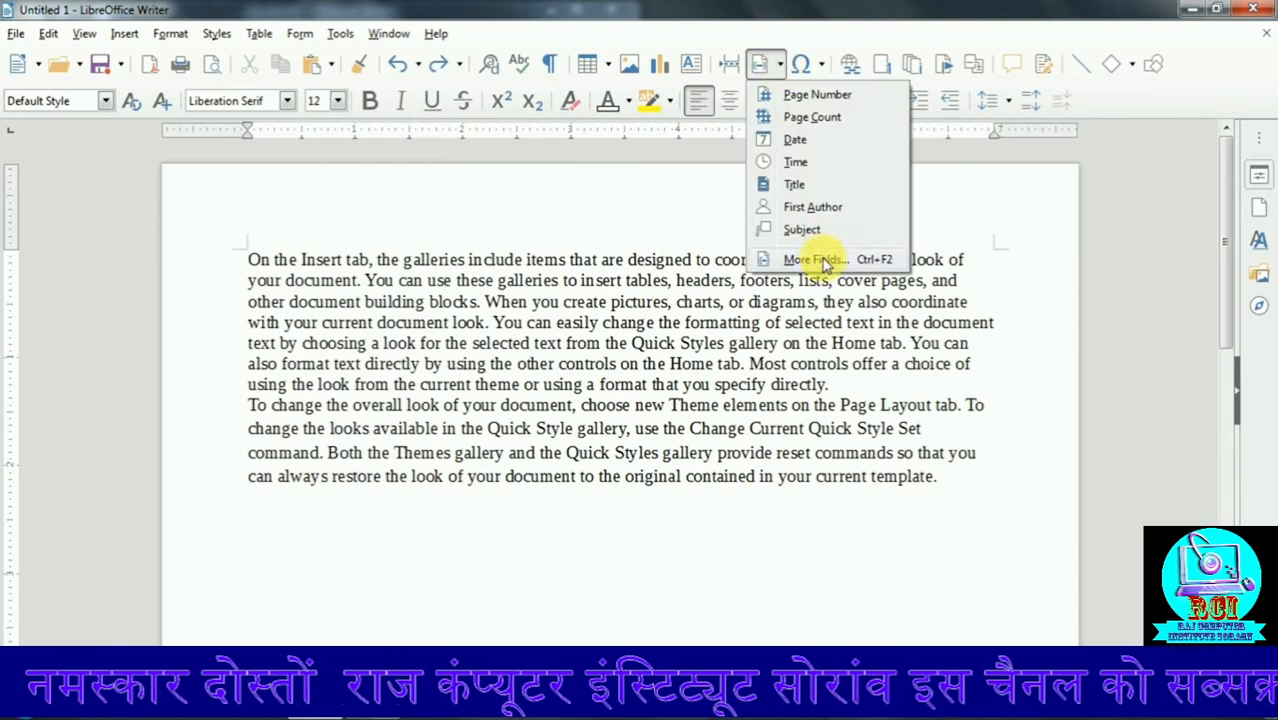
pyautogui.click(815, 259)
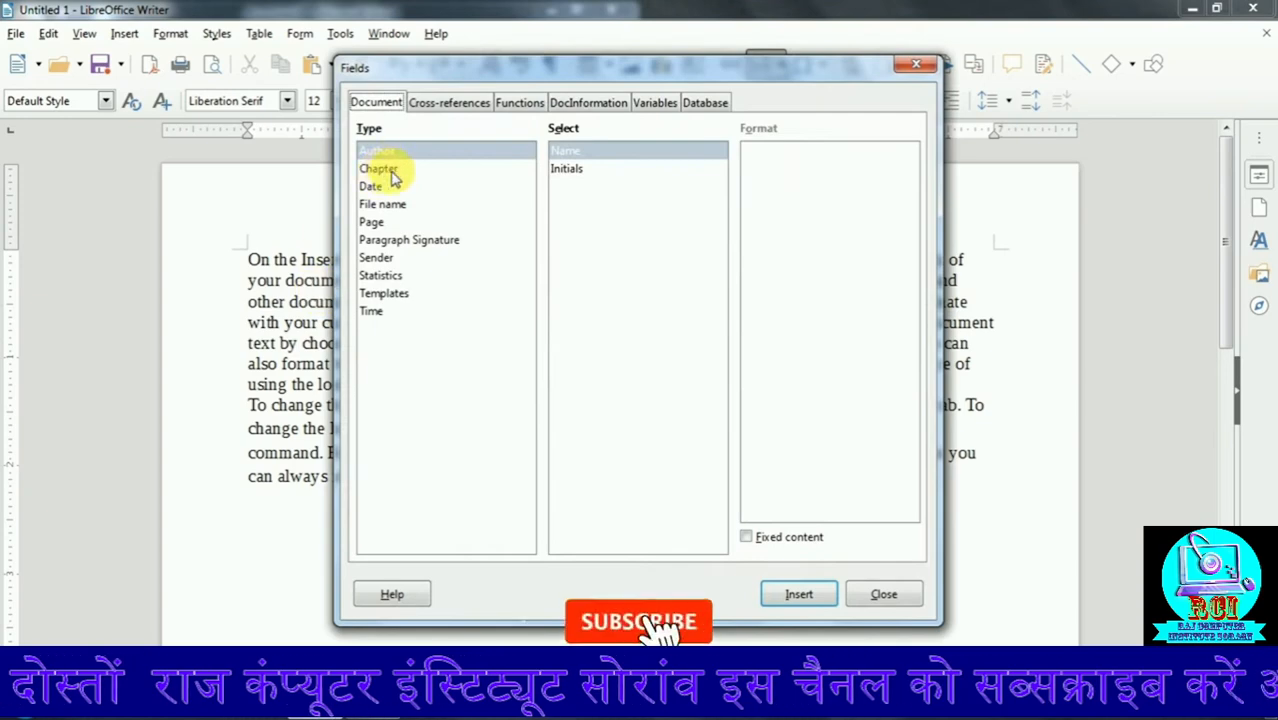
pyautogui.click(390, 170)
pyautogui.click(393, 189)
pyautogui.click(397, 223)
pyautogui.click(400, 242)
pyautogui.click(395, 260)
pyautogui.click(390, 276)
pyautogui.click(390, 293)
pyautogui.click(385, 311)
# Step: Look through the cross-reference field types, including Insert Reference and Numbered Paragraphs, and close the Fields dialog
pyautogui.click(436, 106)
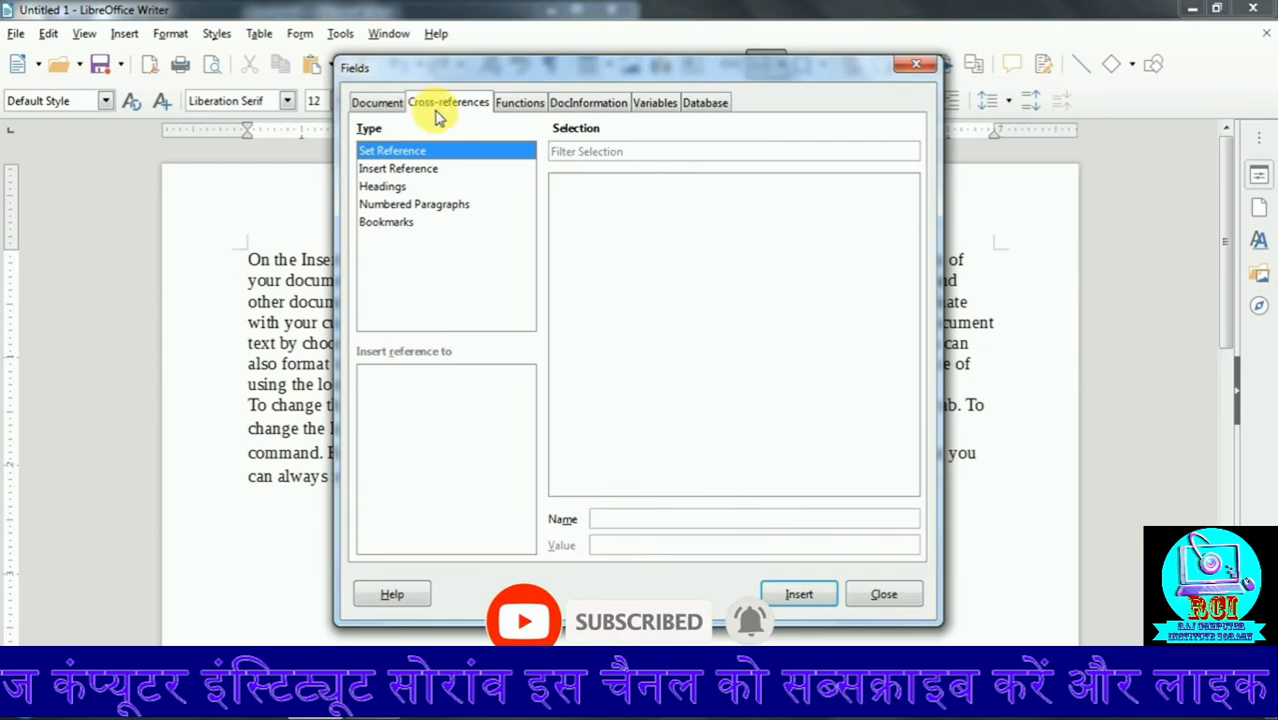
pyautogui.click(436, 170)
pyautogui.click(430, 204)
pyautogui.click(384, 392)
pyautogui.click(384, 409)
pyautogui.click(382, 462)
pyautogui.click(884, 594)
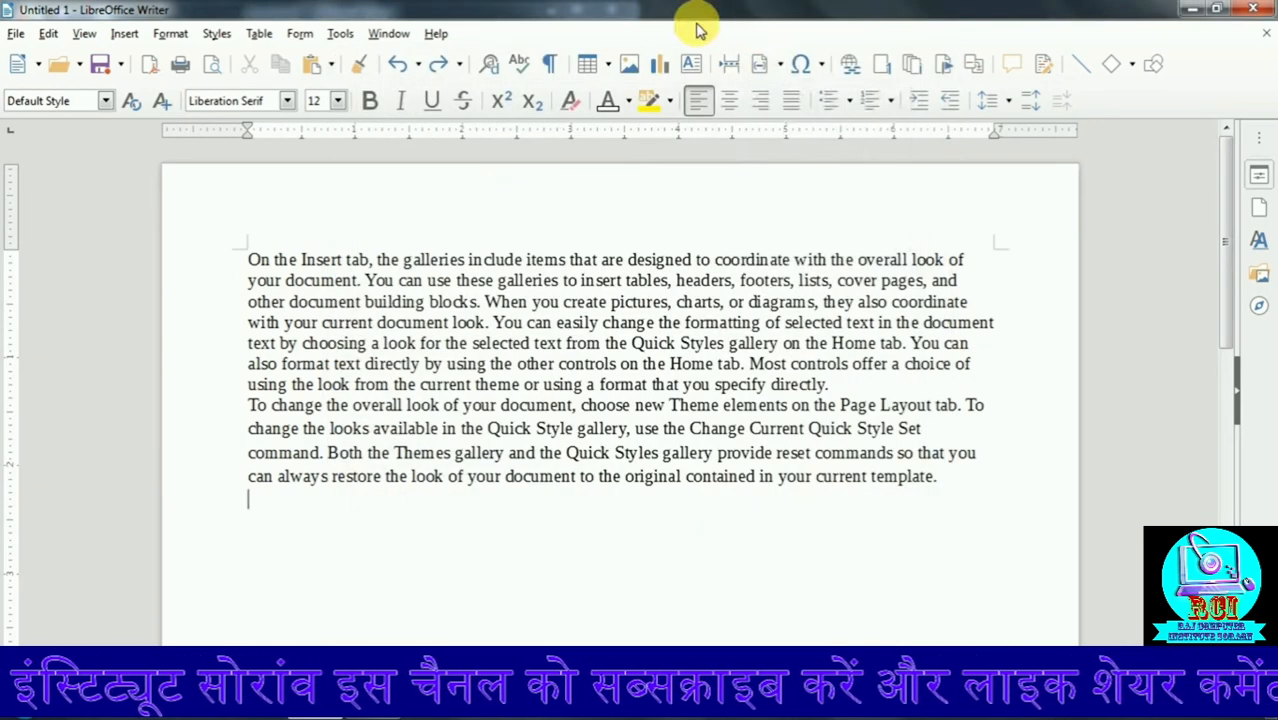
# Step: Look over the favorite special characters available for insertion
pyautogui.click(772, 64)
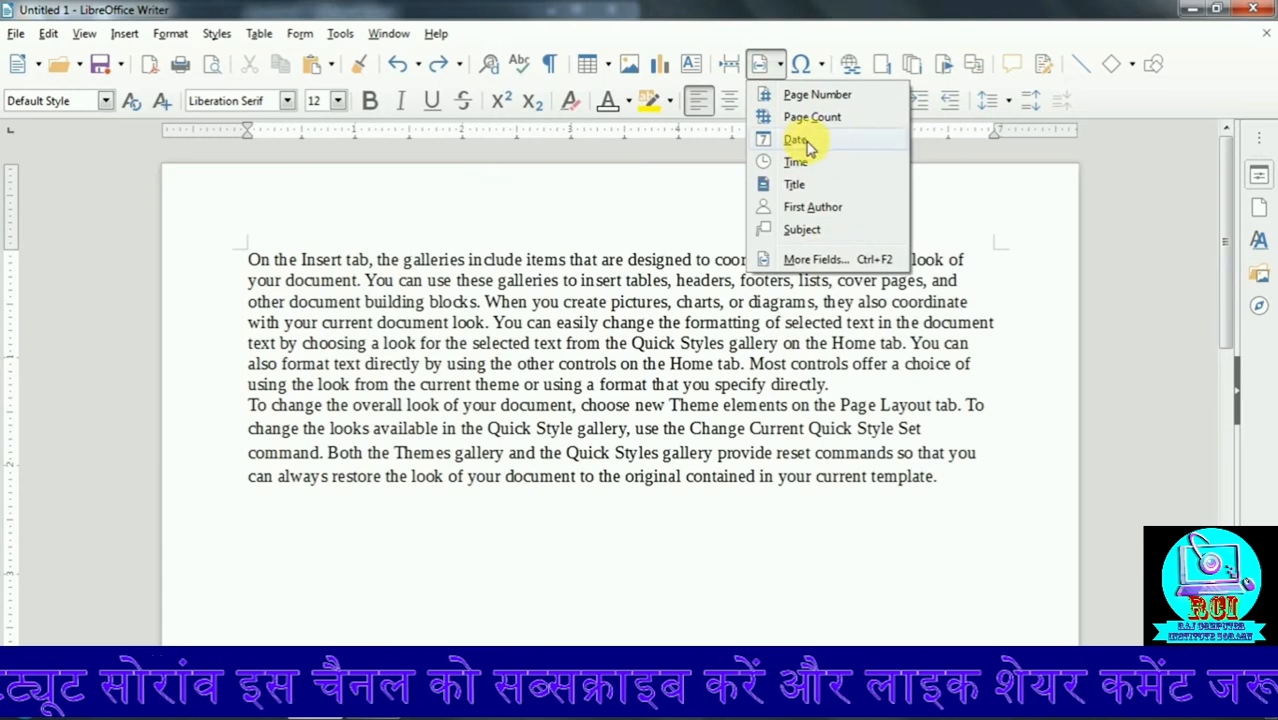
pyautogui.click(813, 64)
pyautogui.click(822, 66)
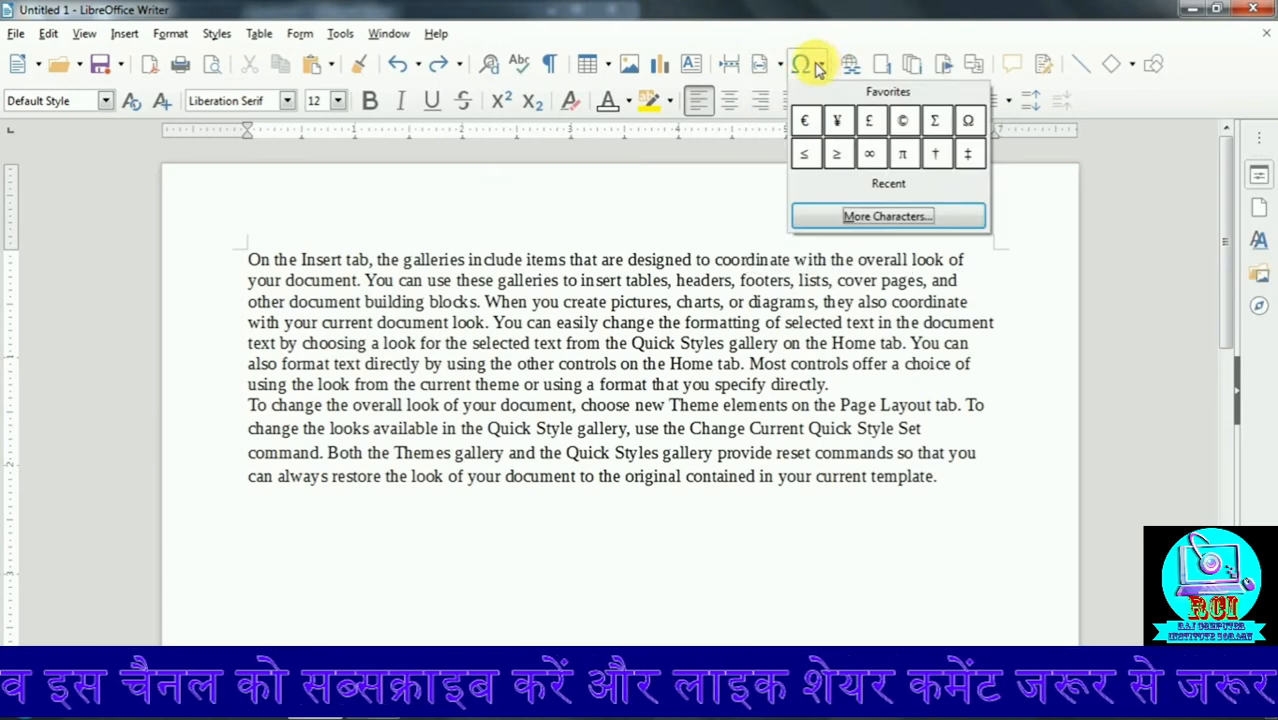
pyautogui.click(812, 66)
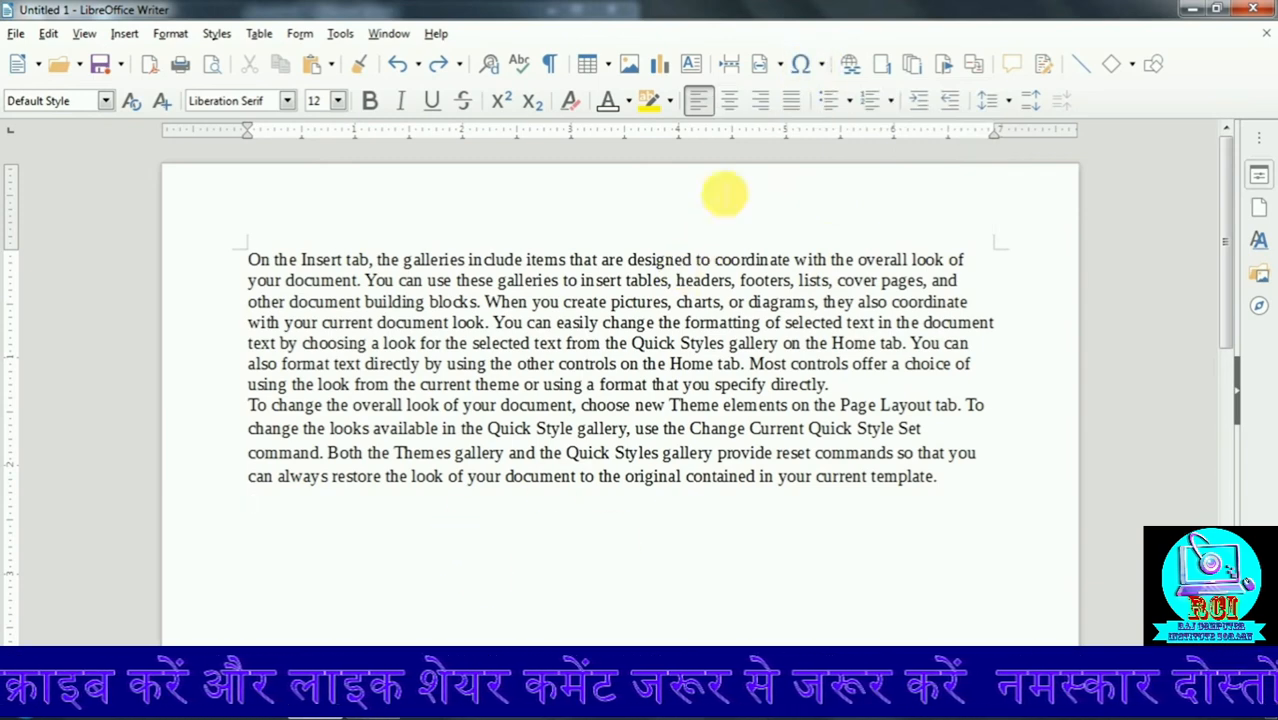
# Step: Open the full Special Characters set and browse the Liberation Serif characters, from Latin Extended-B through Greek and Cyrillic
pyautogui.click(822, 66)
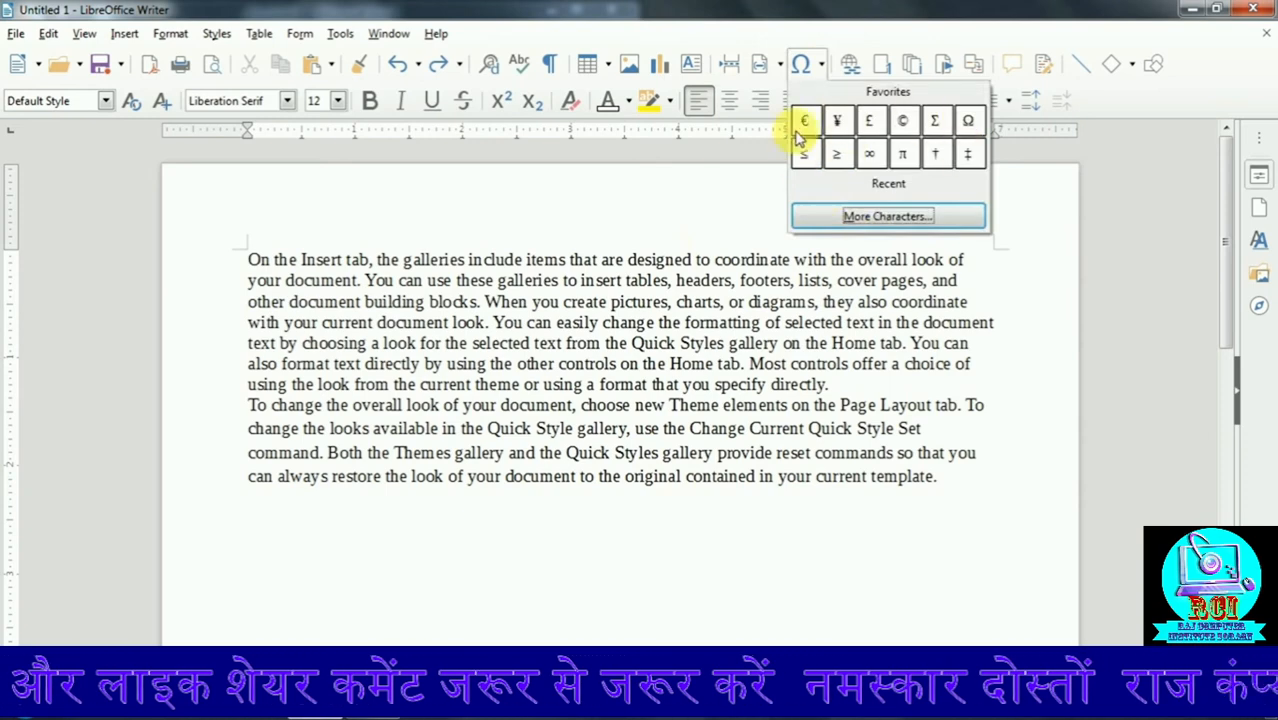
pyautogui.click(884, 215)
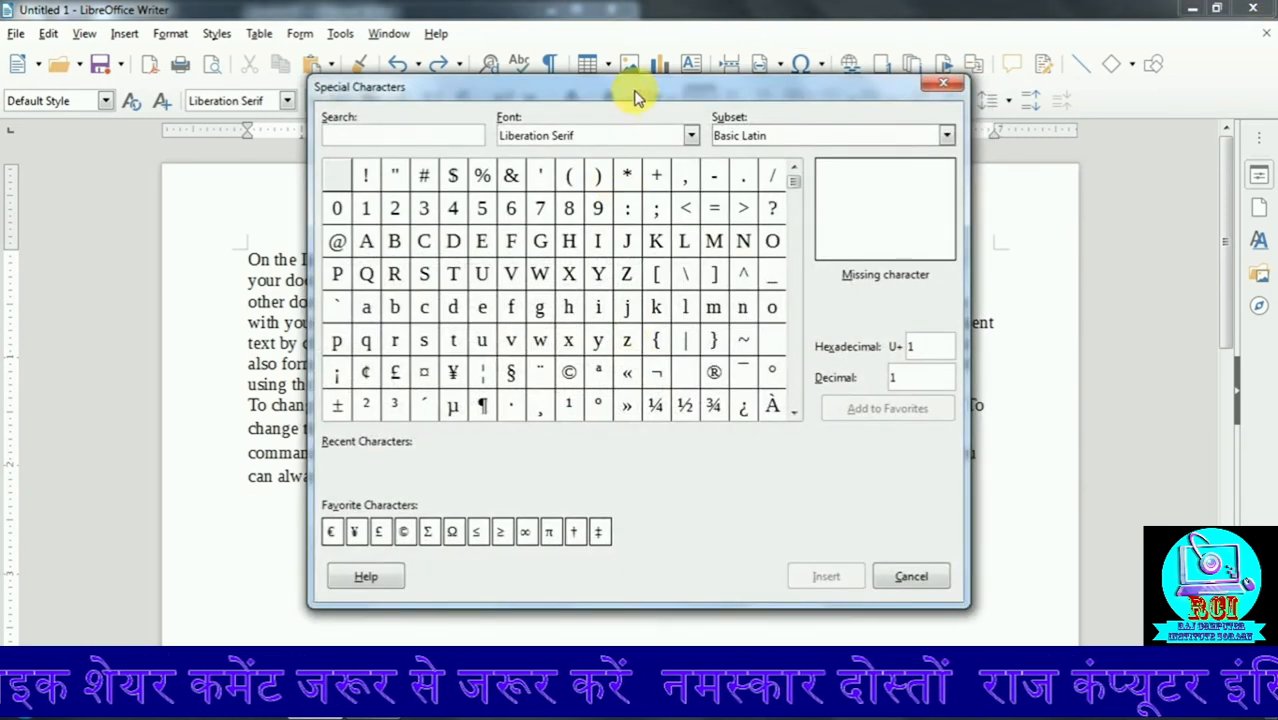
pyautogui.moveTo(690, 100); pyautogui.dragTo(1032, 110)
pyautogui.moveTo(1133, 193); pyautogui.dragTo(1135, 241)
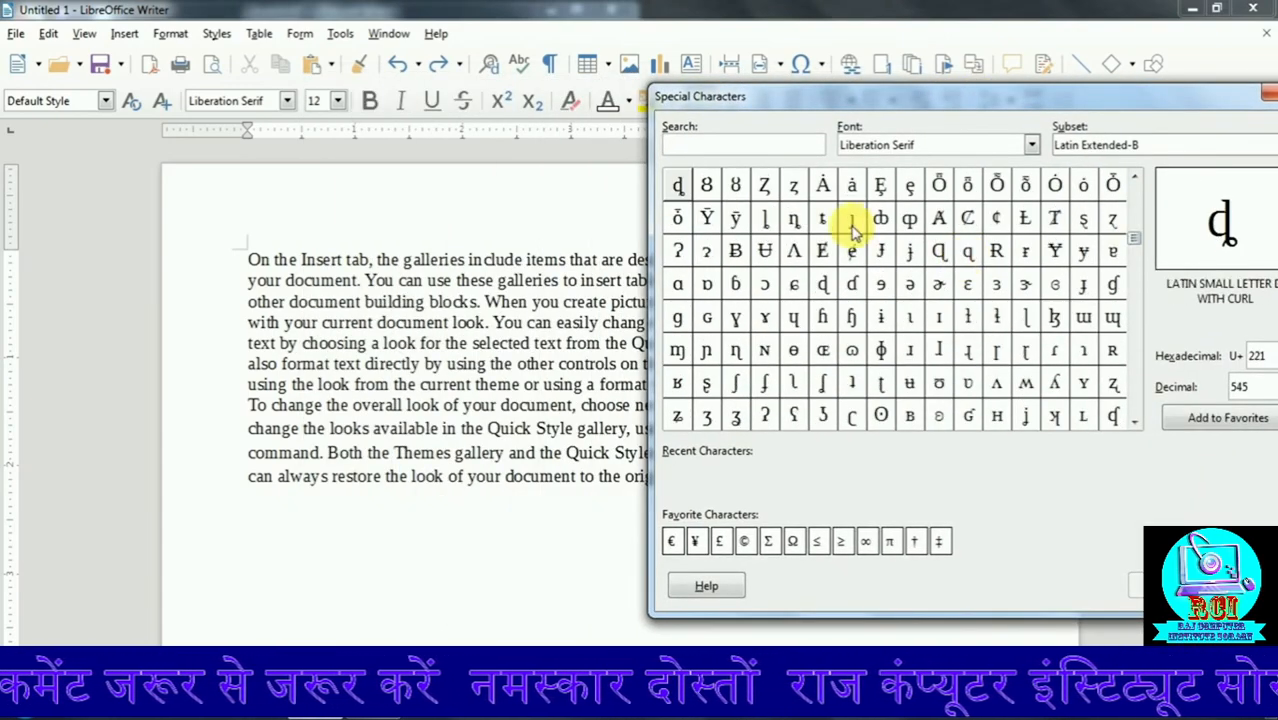
pyautogui.click(996, 251)
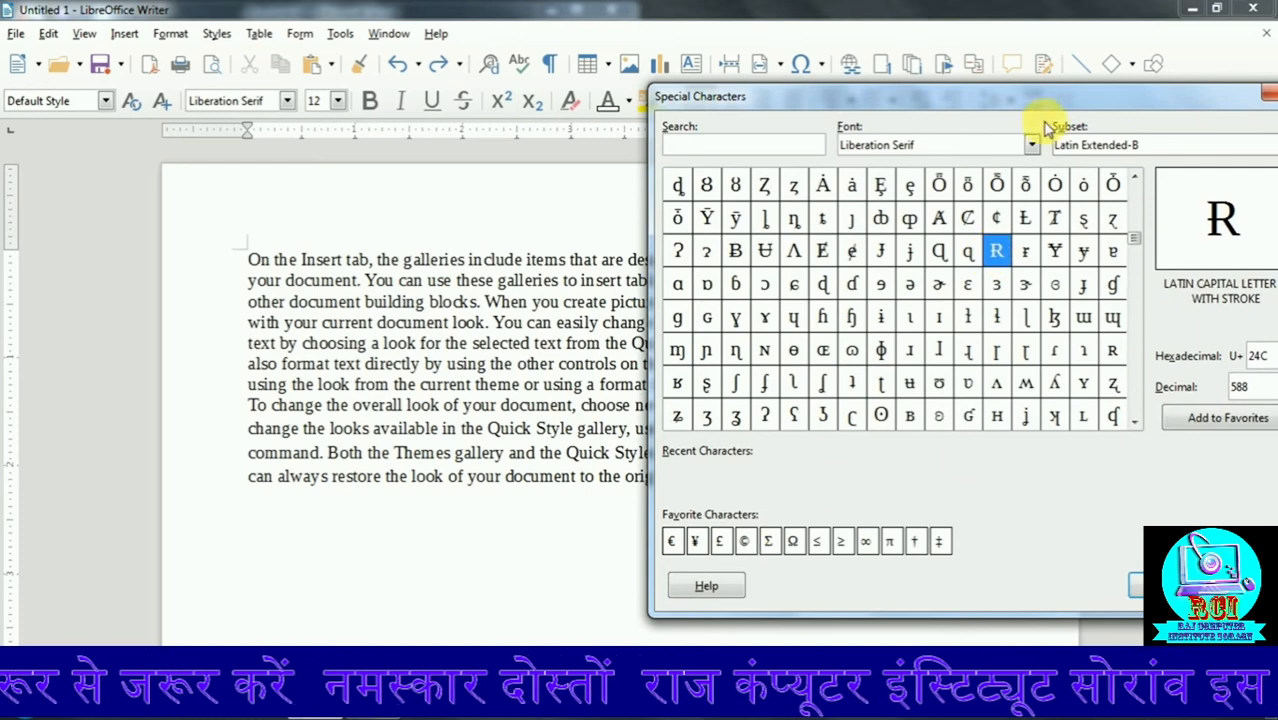
pyautogui.moveTo(1035, 96); pyautogui.dragTo(951, 82)
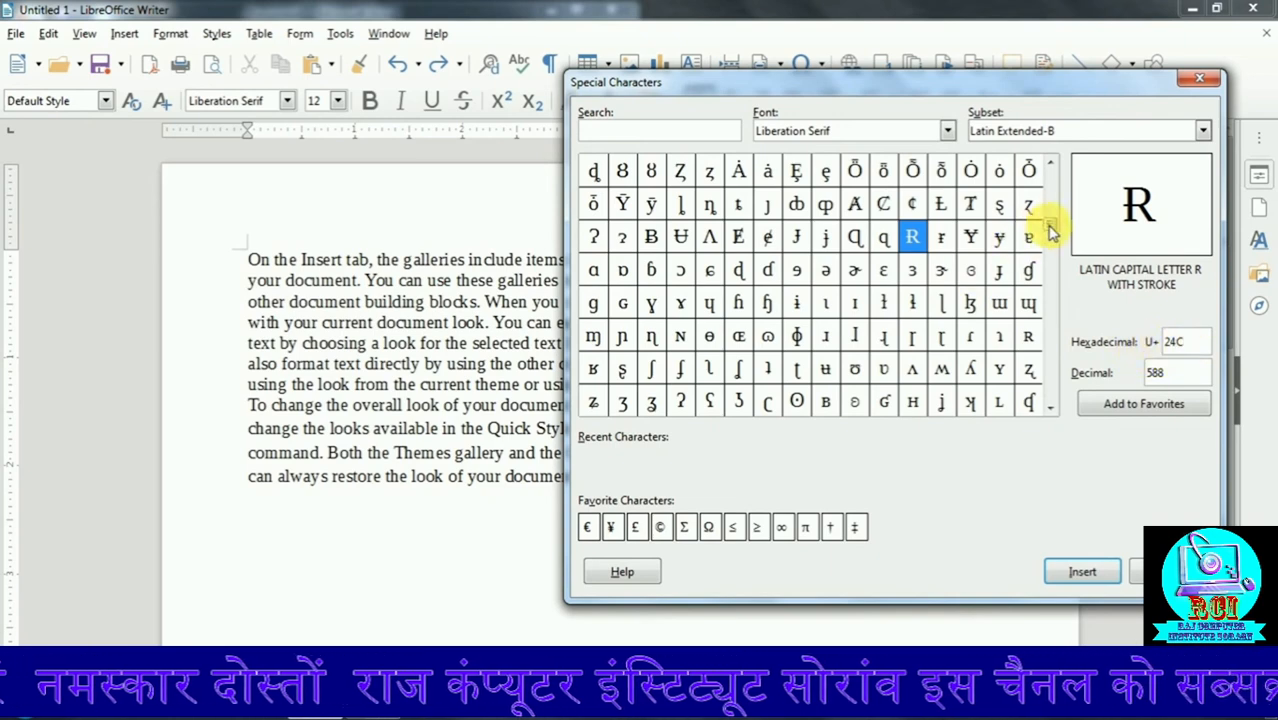
pyautogui.moveTo(1050, 232); pyautogui.dragTo(1050, 262)
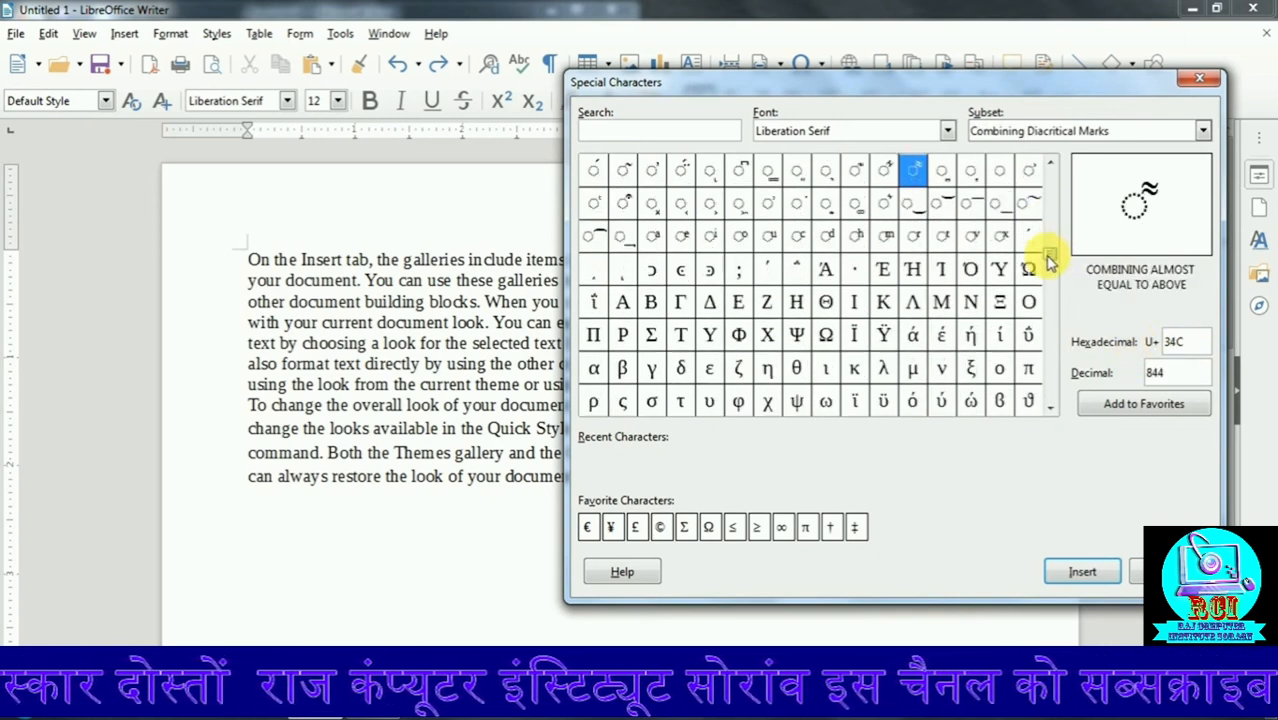
pyautogui.scroll(-1, 1050, 262)
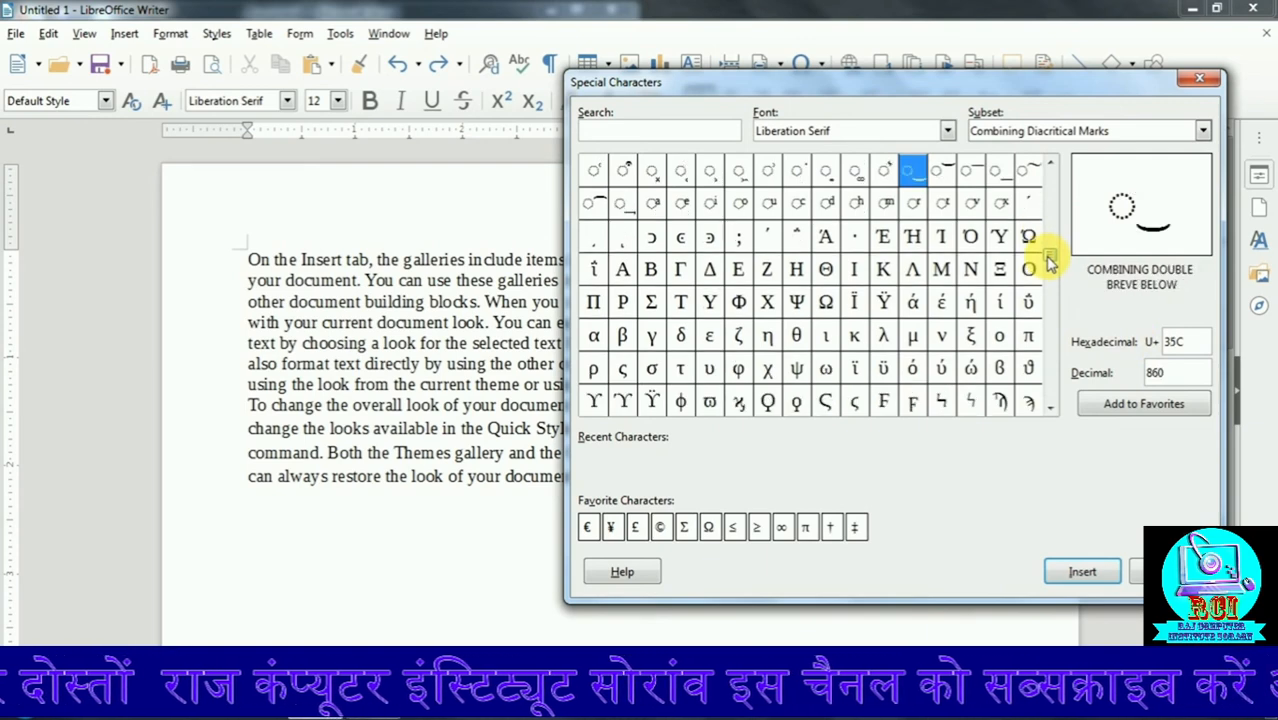
pyautogui.scroll(-9, 1050, 262)
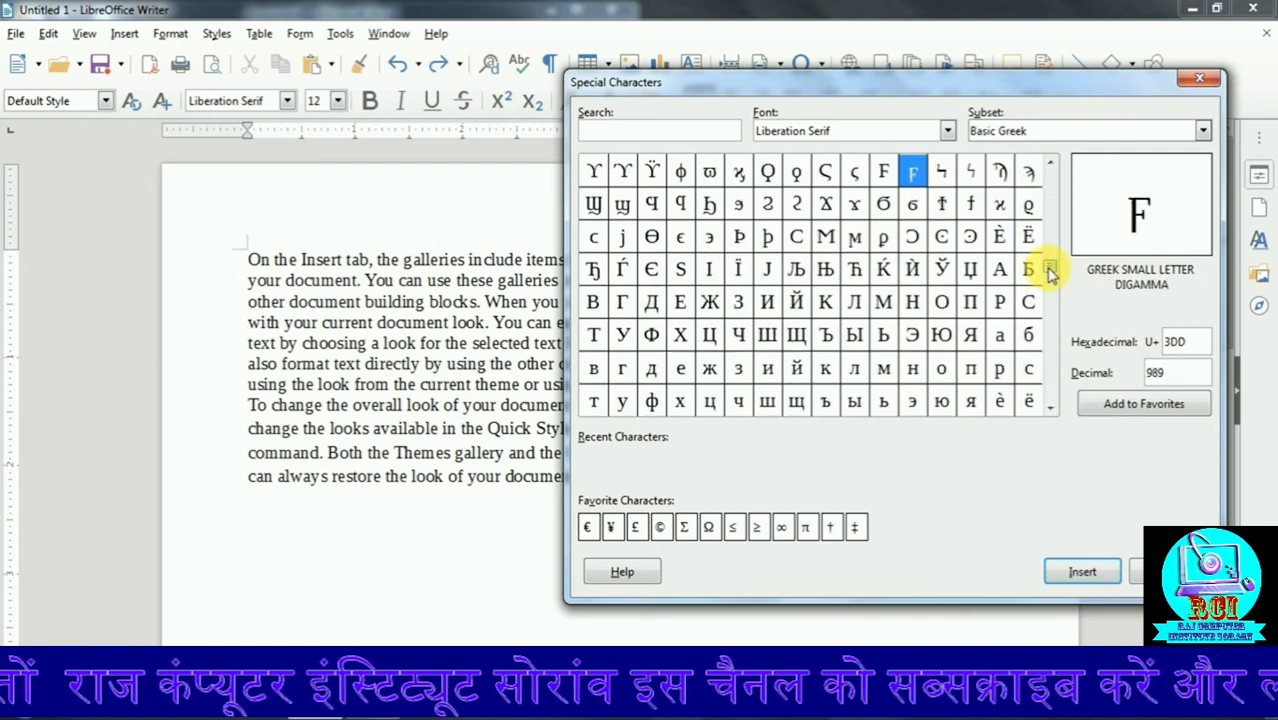
pyautogui.moveTo(1052, 272); pyautogui.dragTo(1059, 322)
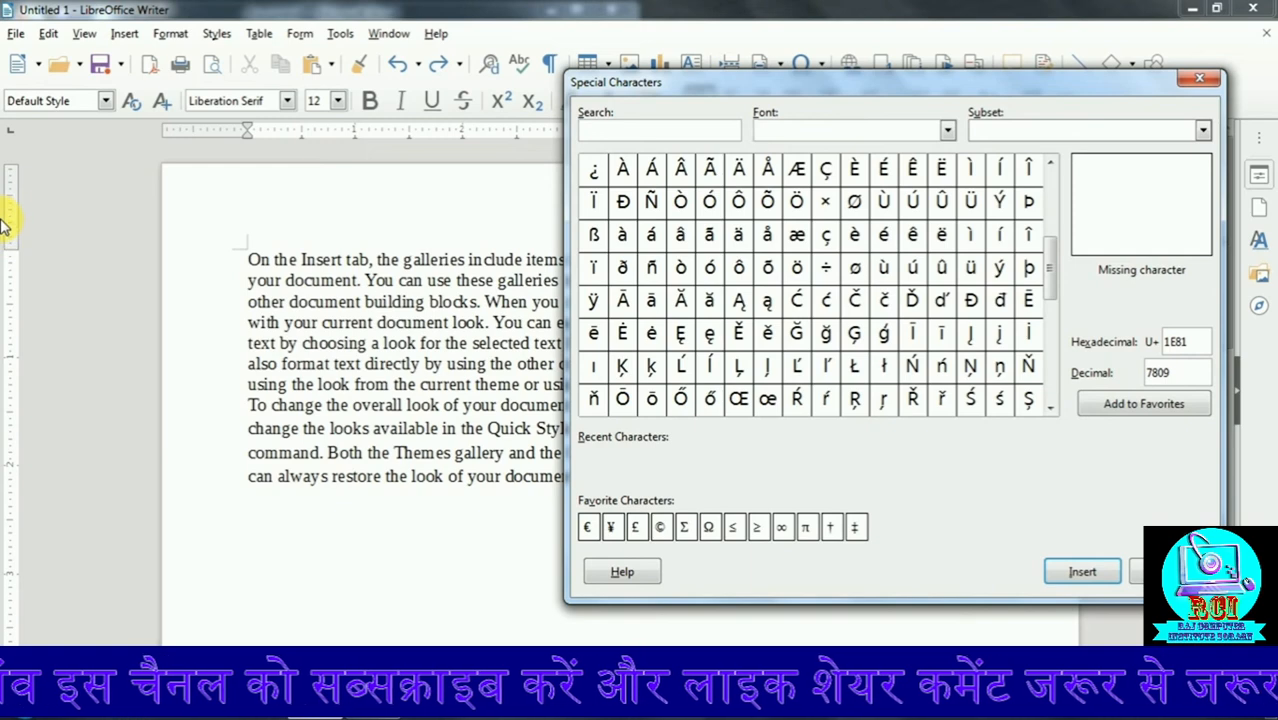
# Step: Set the font in the Special Characters dialog to Kruti Dev 010
pyautogui.write('Kruti Dev 016')
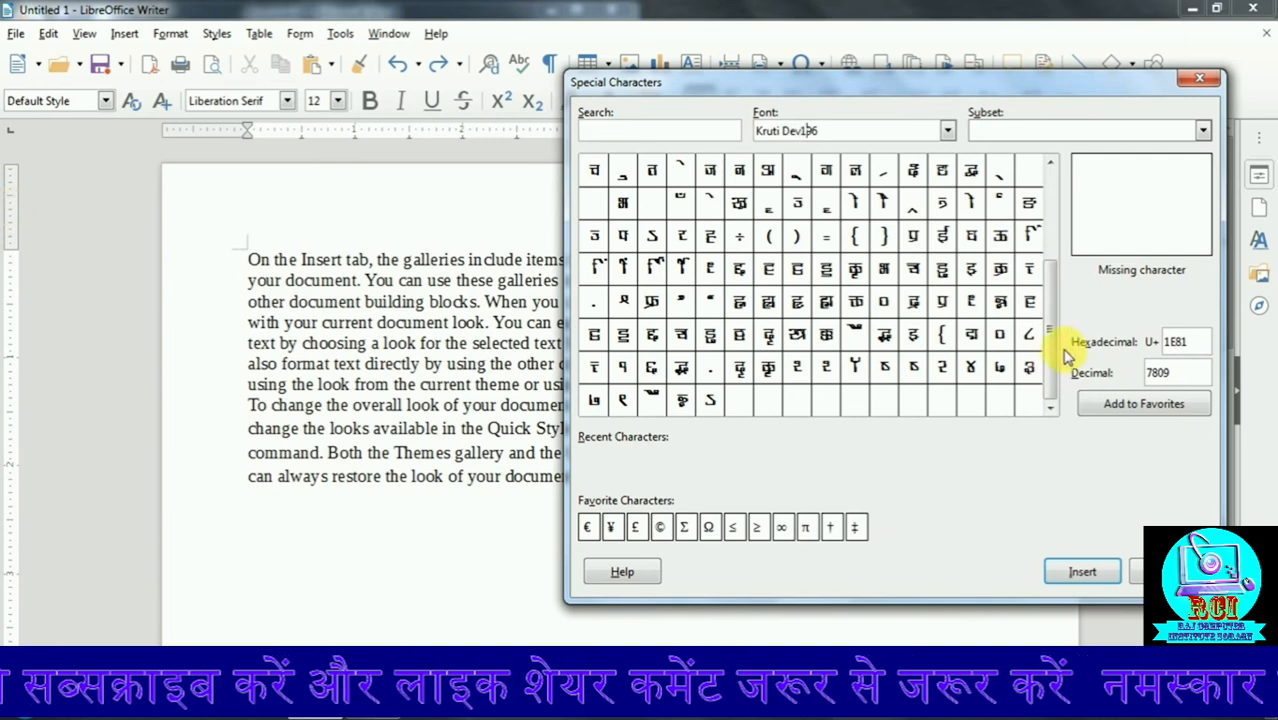
pyautogui.scroll(5, 1045, 300)
pyautogui.moveTo(1056, 263); pyautogui.dragTo(1056, 247)
pyautogui.click(803, 131)
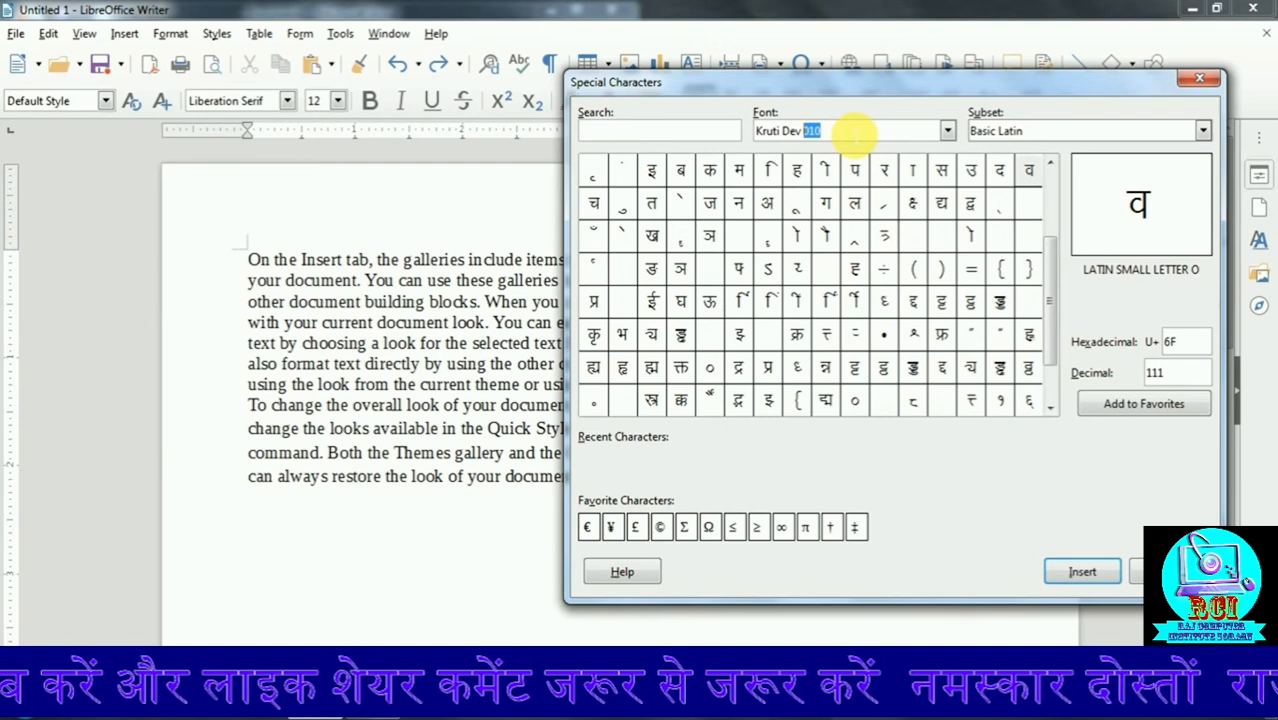
pyautogui.click(856, 136)
# Step: Insert the Kruti Dev 010 character क्त on the blank line below the sample text and delete it
pyautogui.moveTo(1052, 284); pyautogui.dragTo(1050, 230)
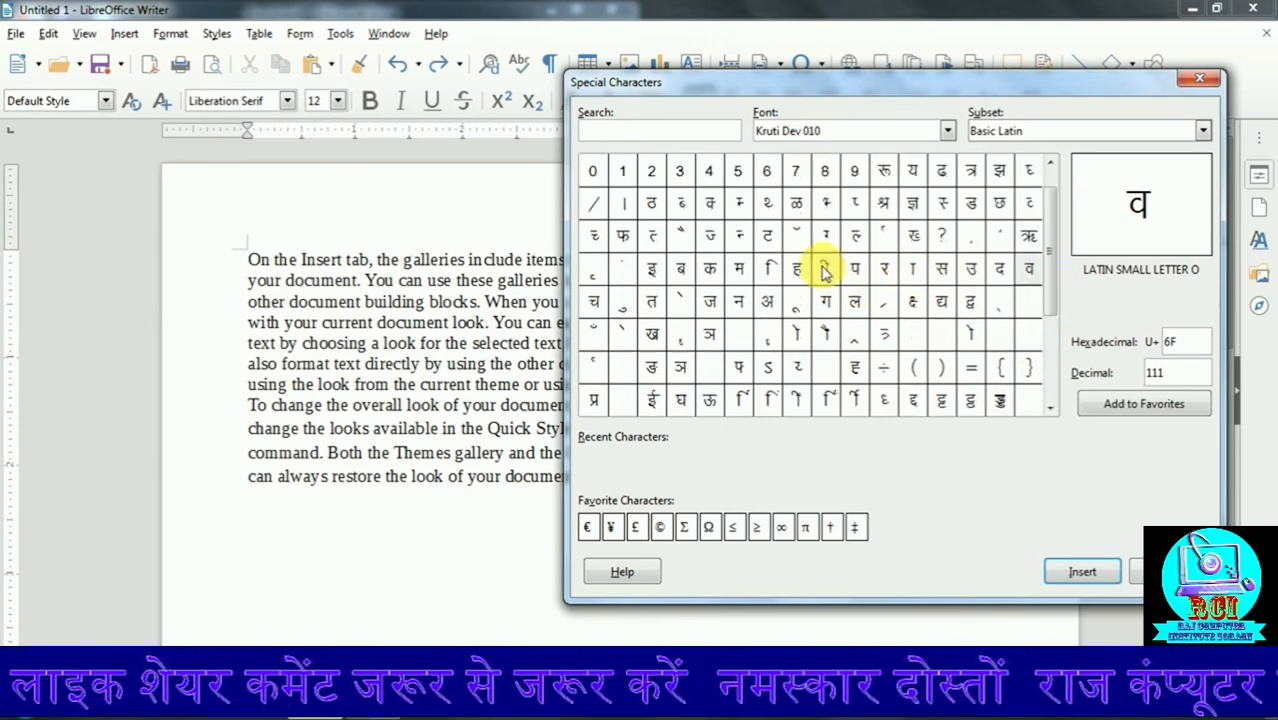
pyautogui.moveTo(1052, 283); pyautogui.dragTo(1058, 318)
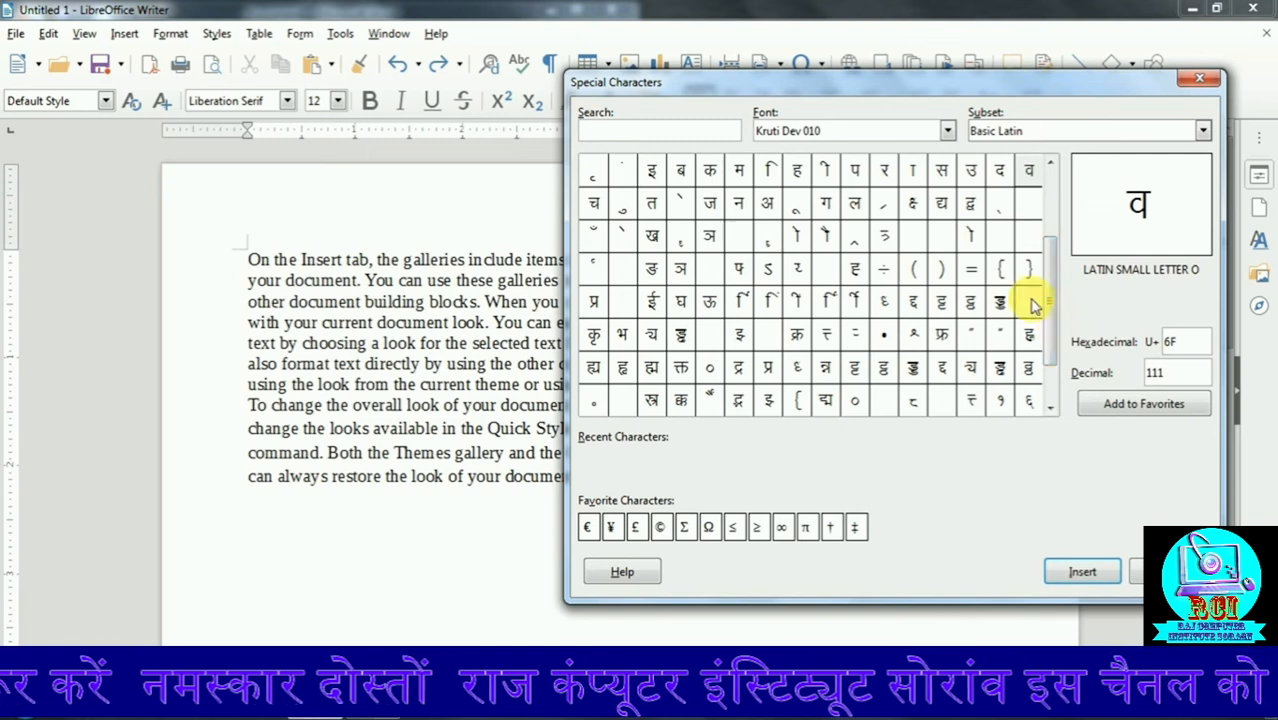
pyautogui.moveTo(1053, 284); pyautogui.dragTo(1057, 374)
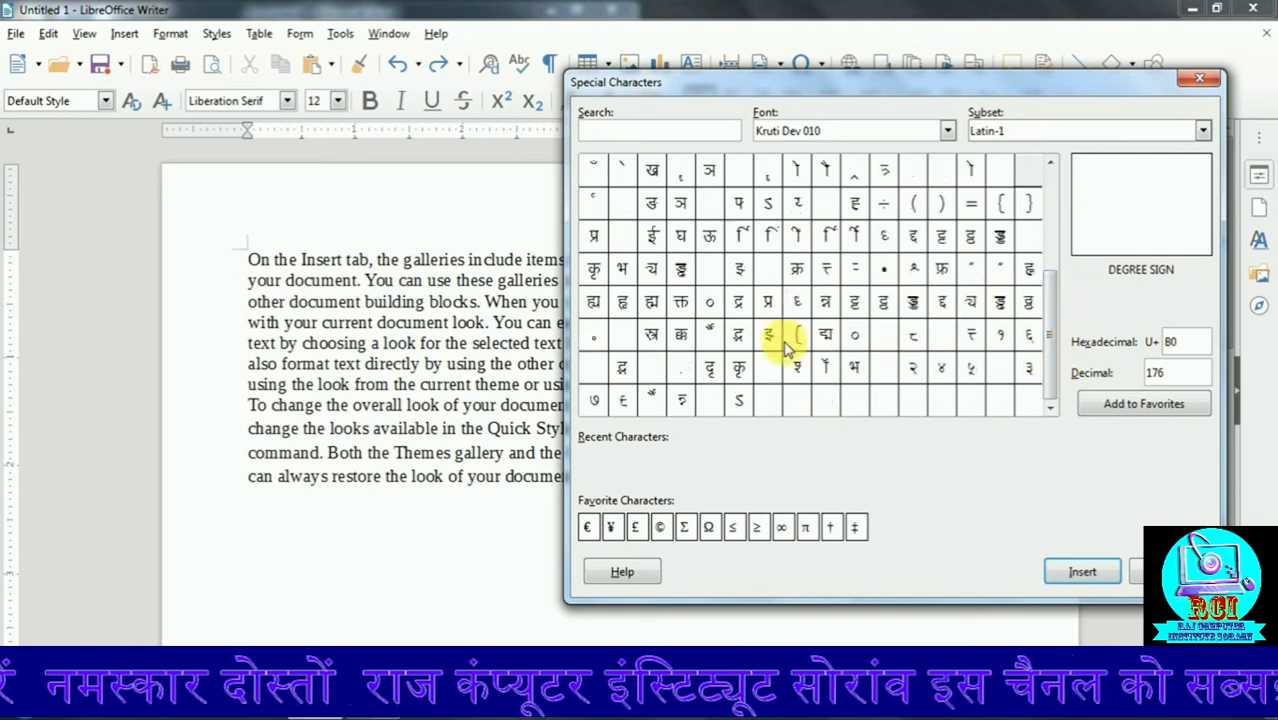
pyautogui.click(681, 301)
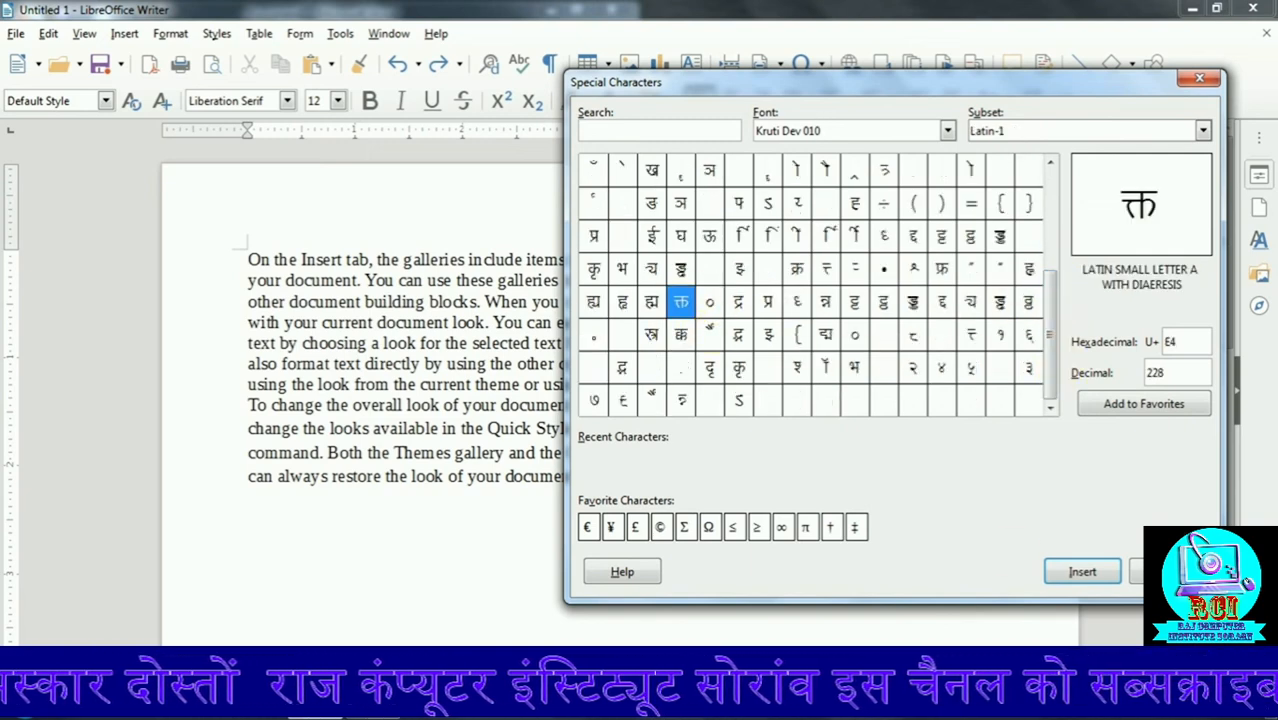
pyautogui.click(1083, 572)
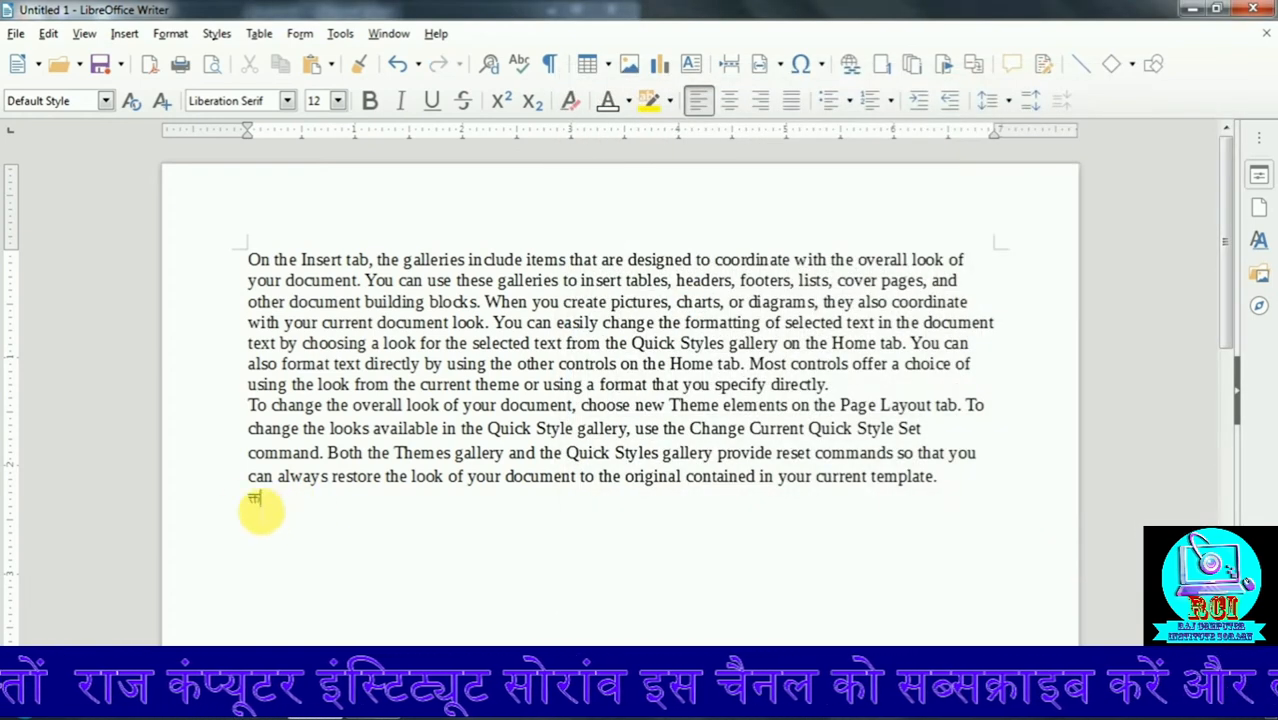
pyautogui.moveTo(252, 505); pyautogui.dragTo(389, 520)
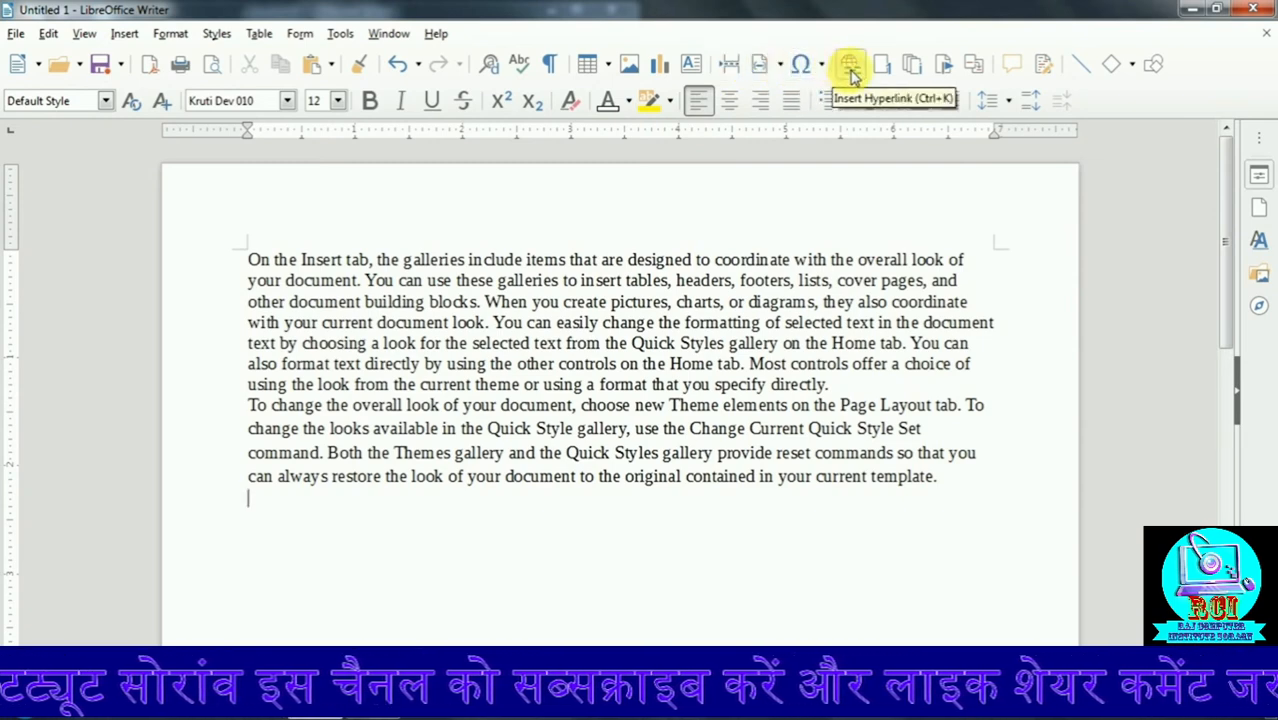
# Step: Select the words "include items" in the first paragraph and start inserting a hyperlink on them
pyautogui.doubleClick(546, 260)
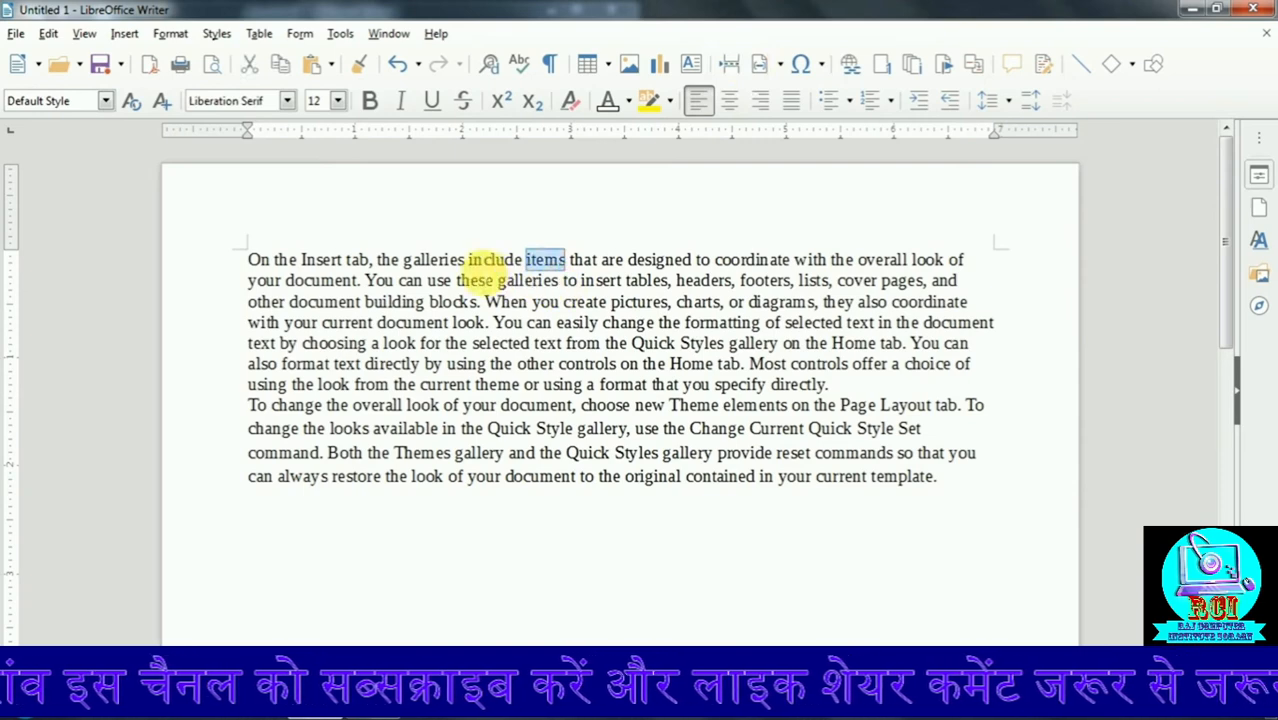
pyautogui.moveTo(470, 266); pyautogui.dragTo(584, 264)
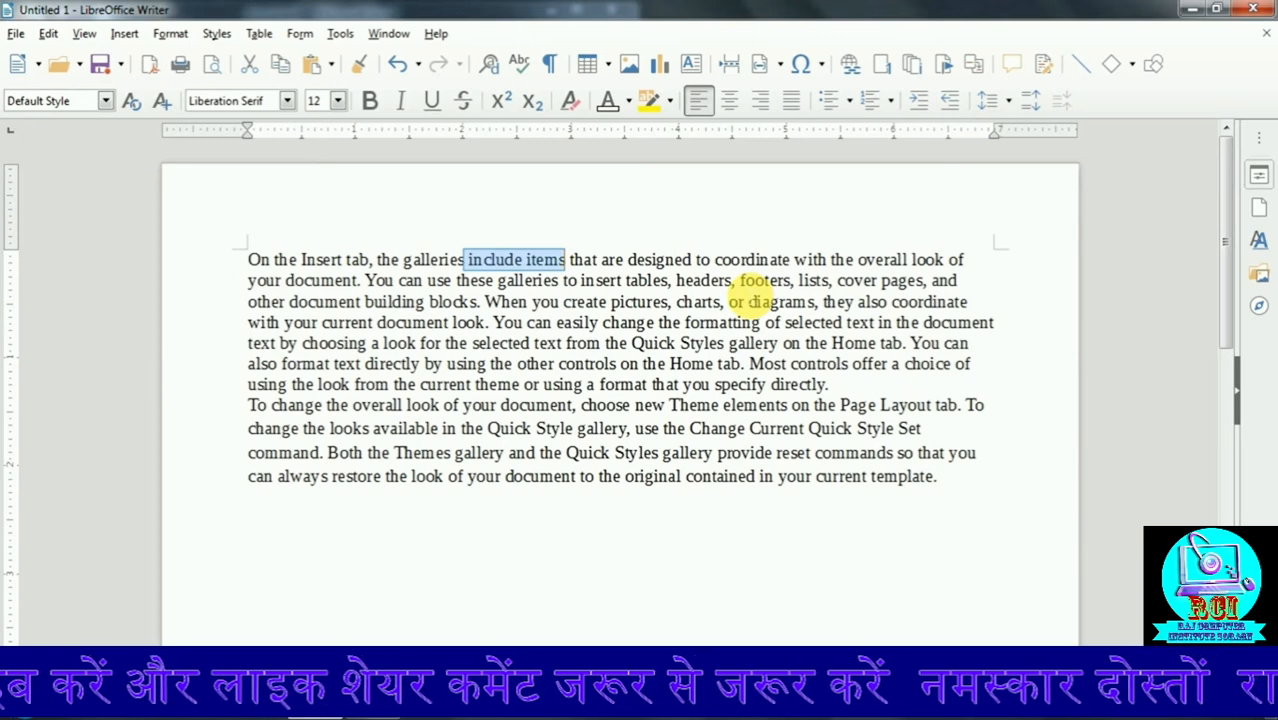
pyautogui.click(852, 70)
pyautogui.moveTo(771, 122); pyautogui.dragTo(1004, 120)
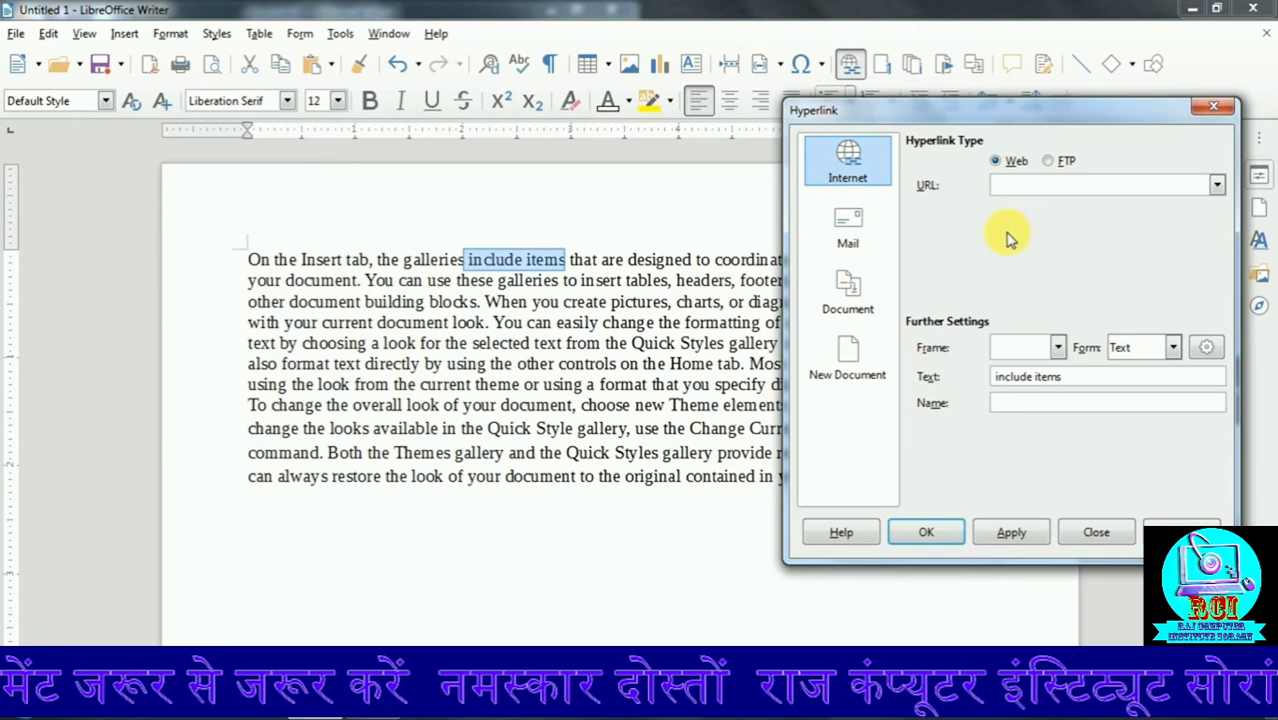
# Step: Look through the FTP, Web and Mail hyperlink options for the selected words
pyautogui.click(1048, 162)
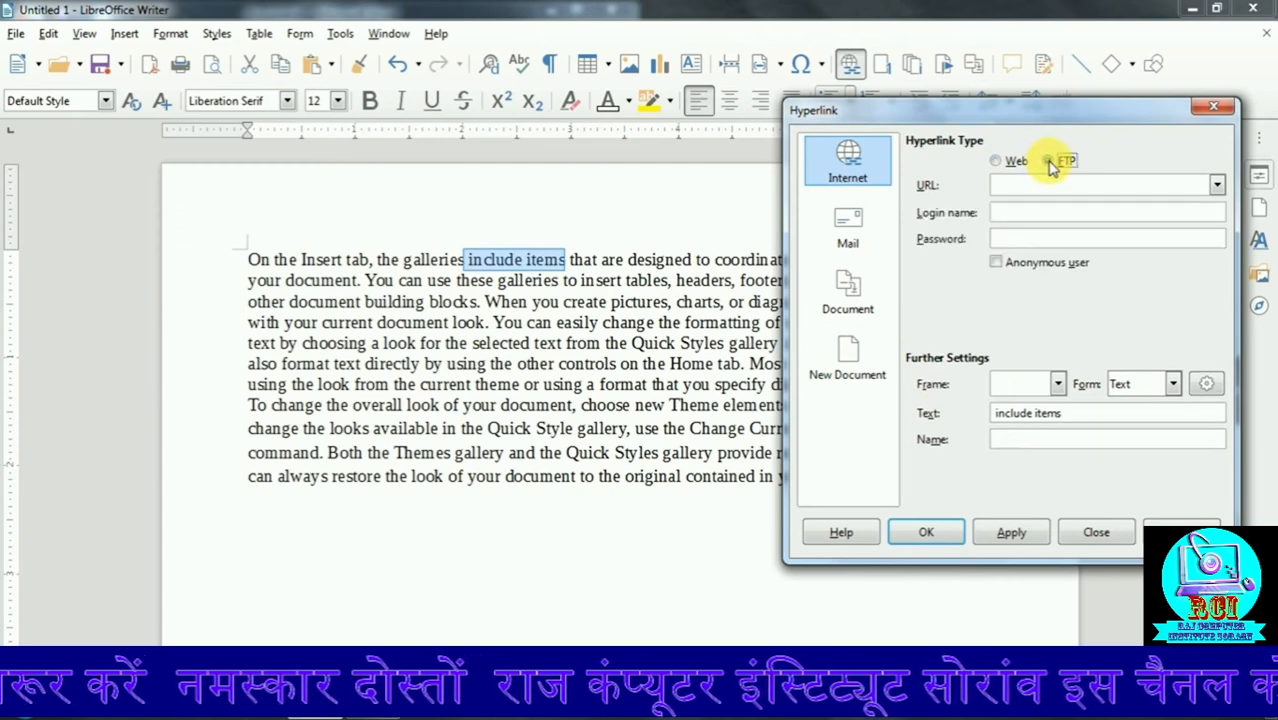
pyautogui.click(997, 163)
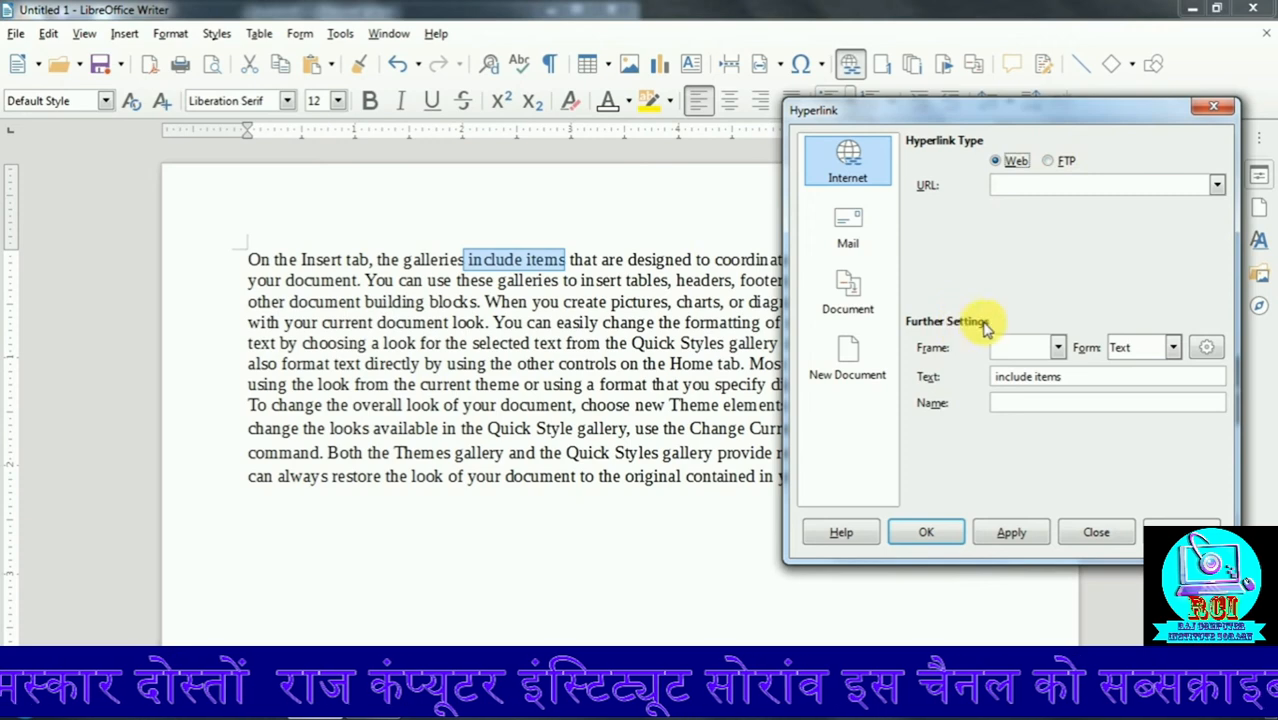
pyautogui.click(878, 232)
# Step: Look through the Document hyperlink options, including browsing for a target file, and cancel the file selection
pyautogui.click(848, 289)
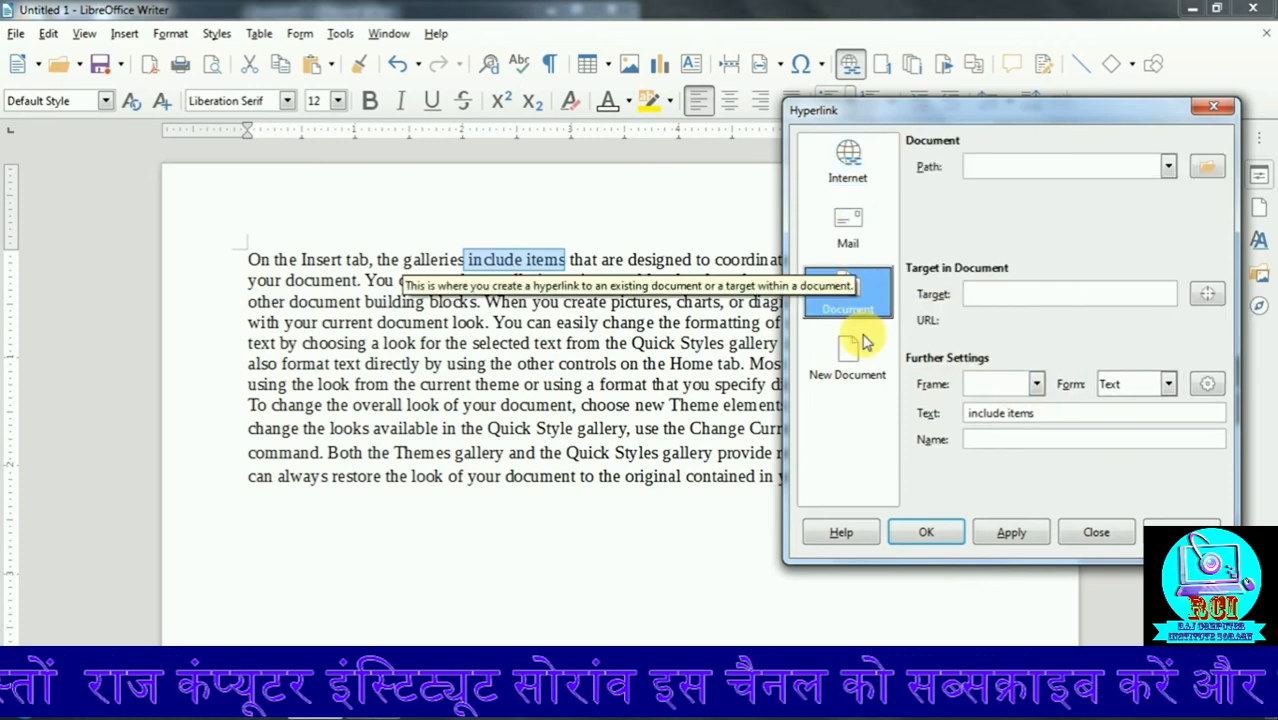
pyautogui.click(1208, 170)
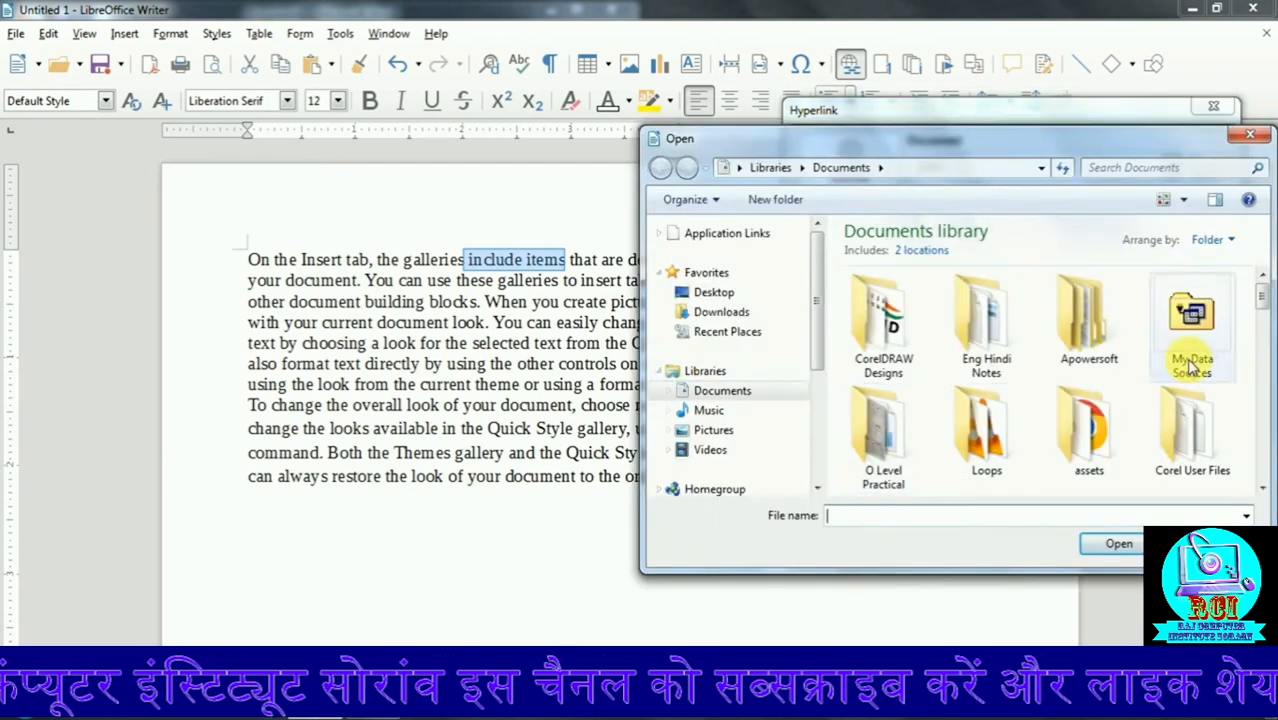
pyautogui.click(1190, 543)
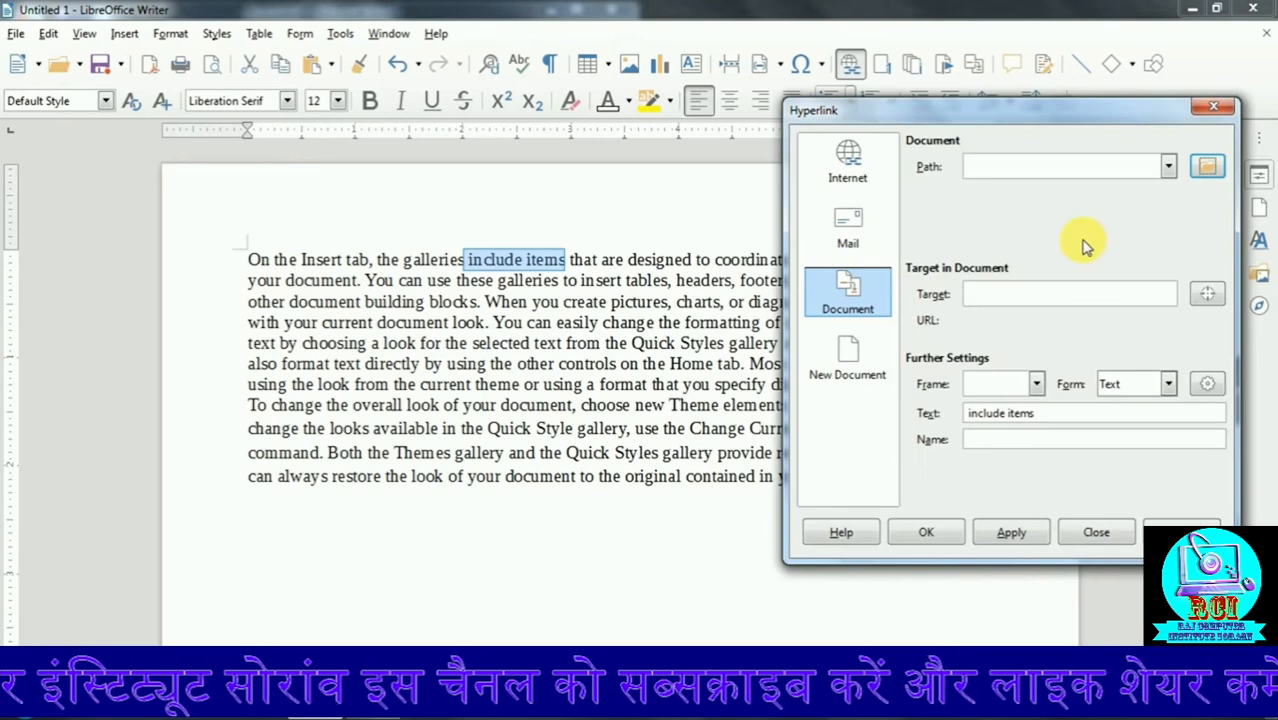
pyautogui.click(864, 192)
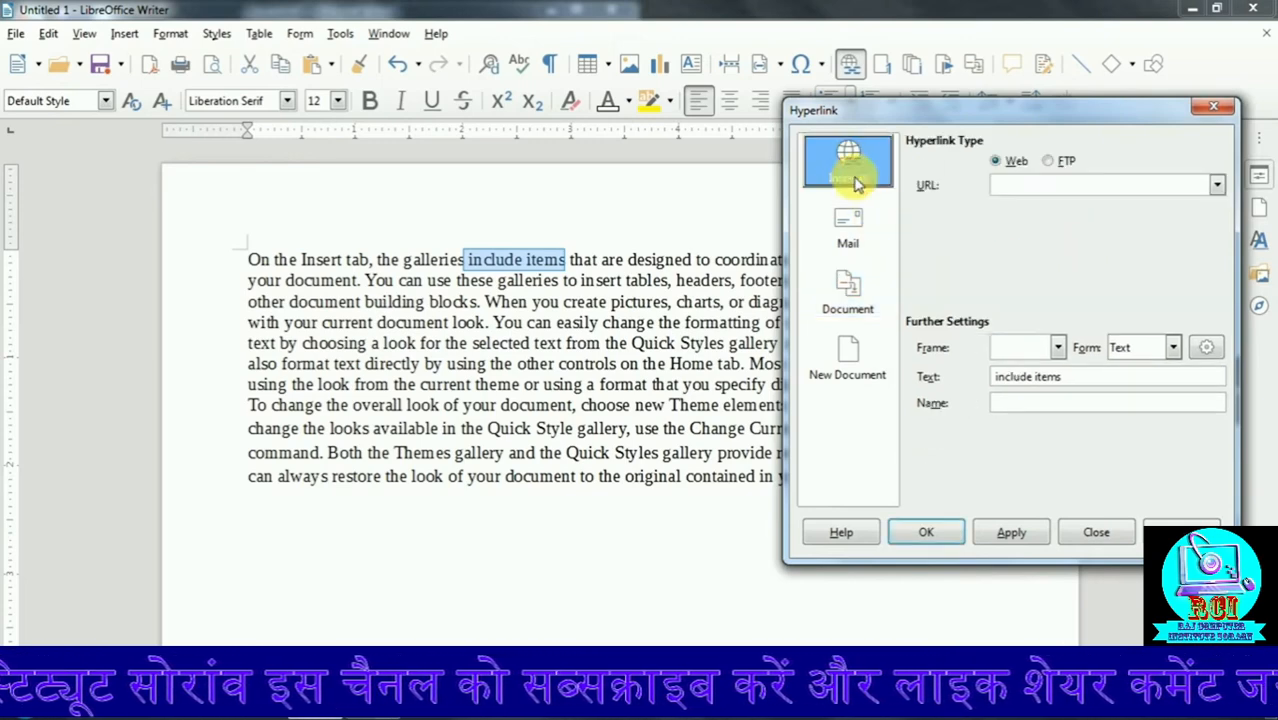
pyautogui.click(1031, 186)
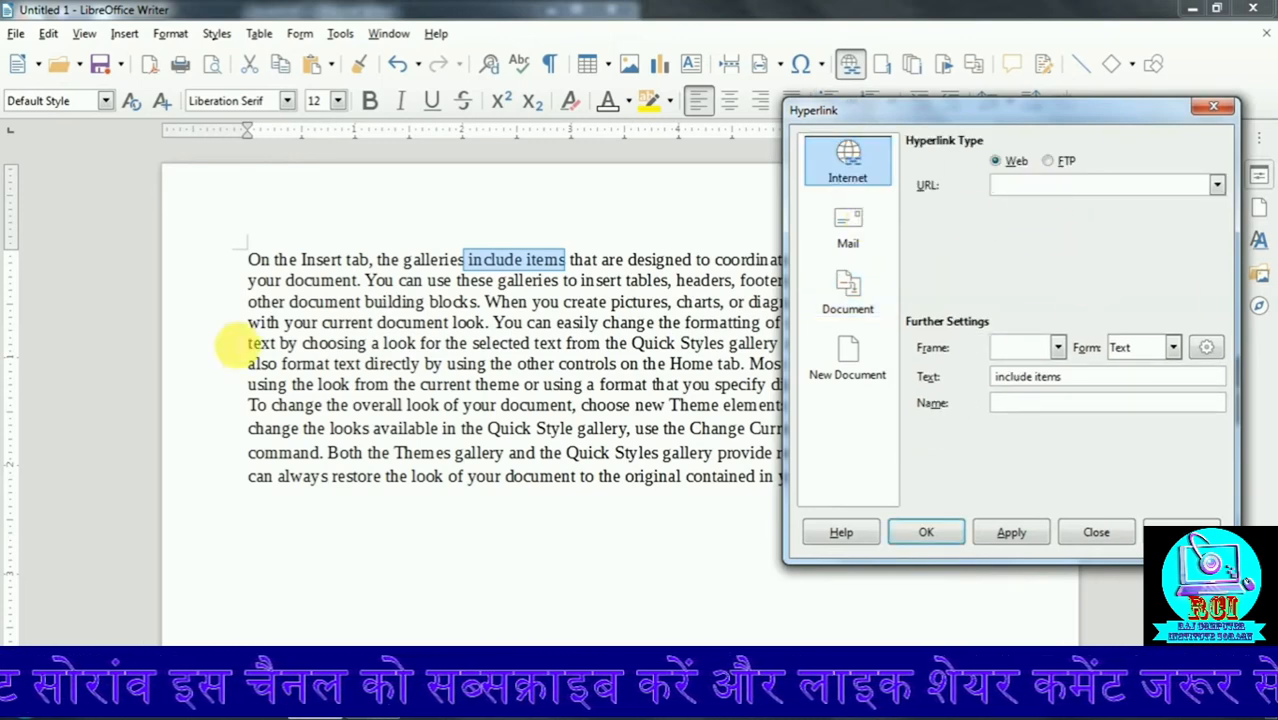
pyautogui.write('https://www.')
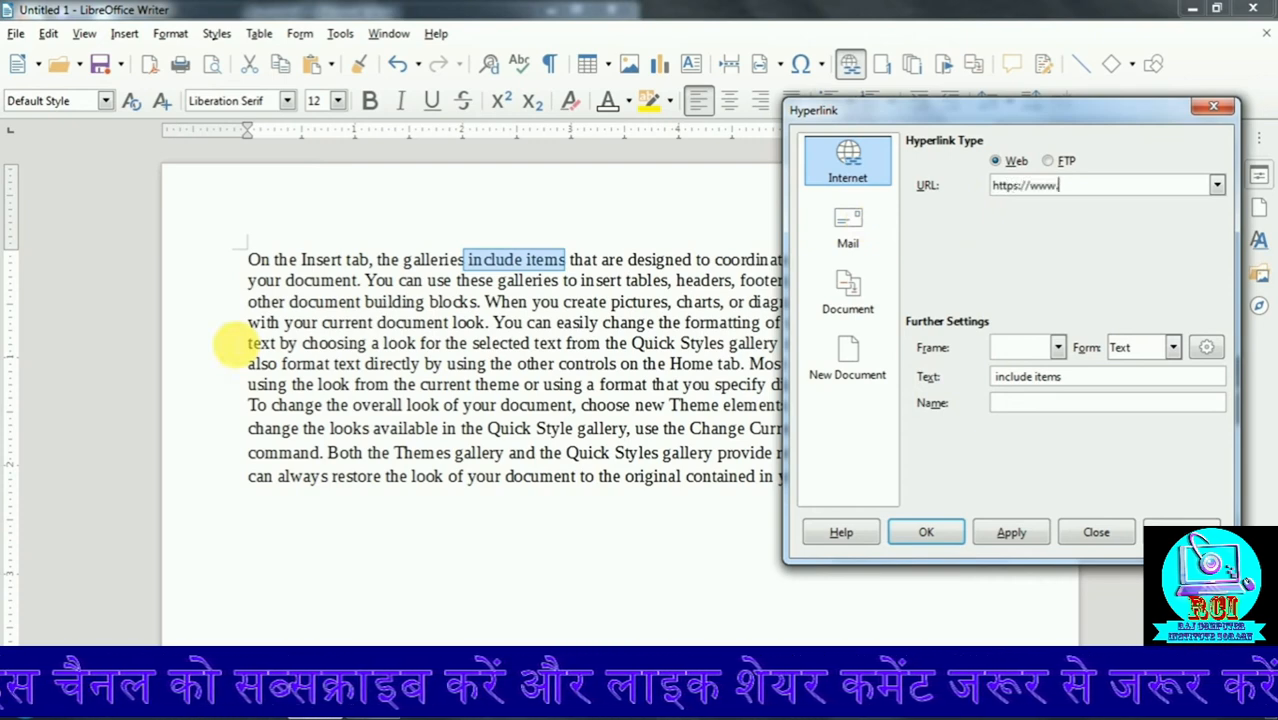
pyautogui.write('goog')
pyautogui.press('BackSpace')
pyautogui.write('ogle.com')
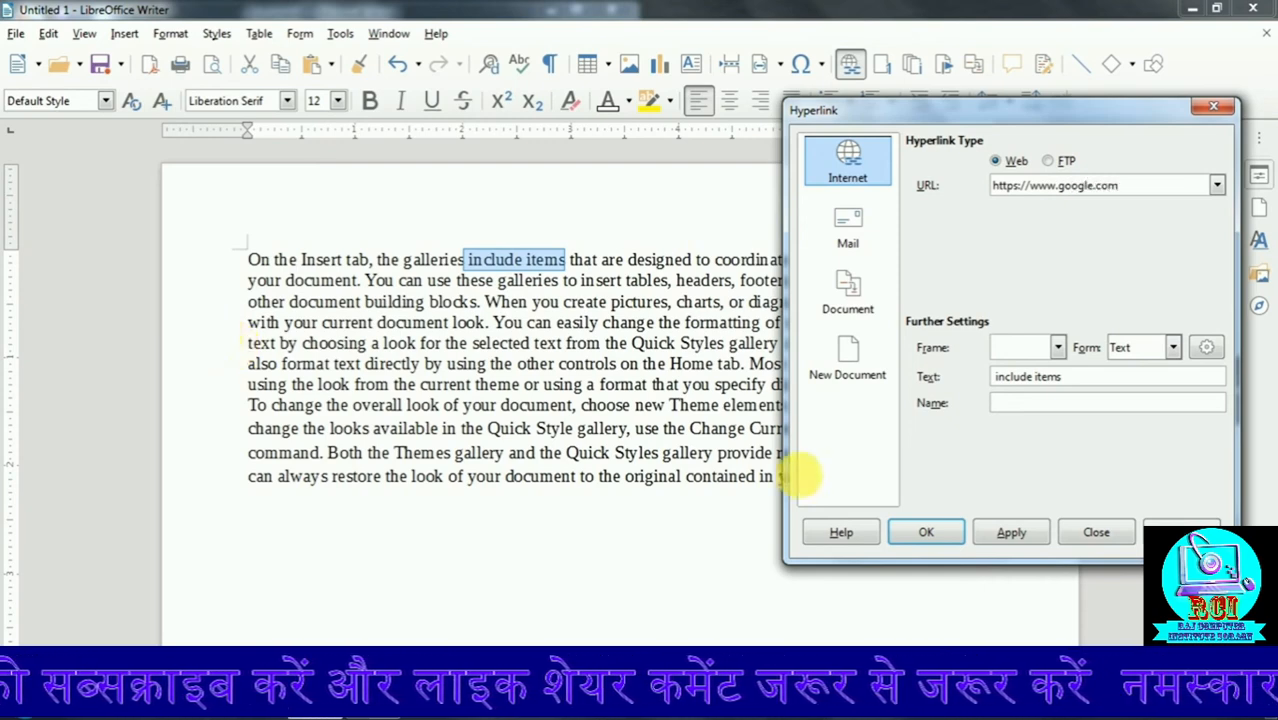
pyautogui.click(1012, 533)
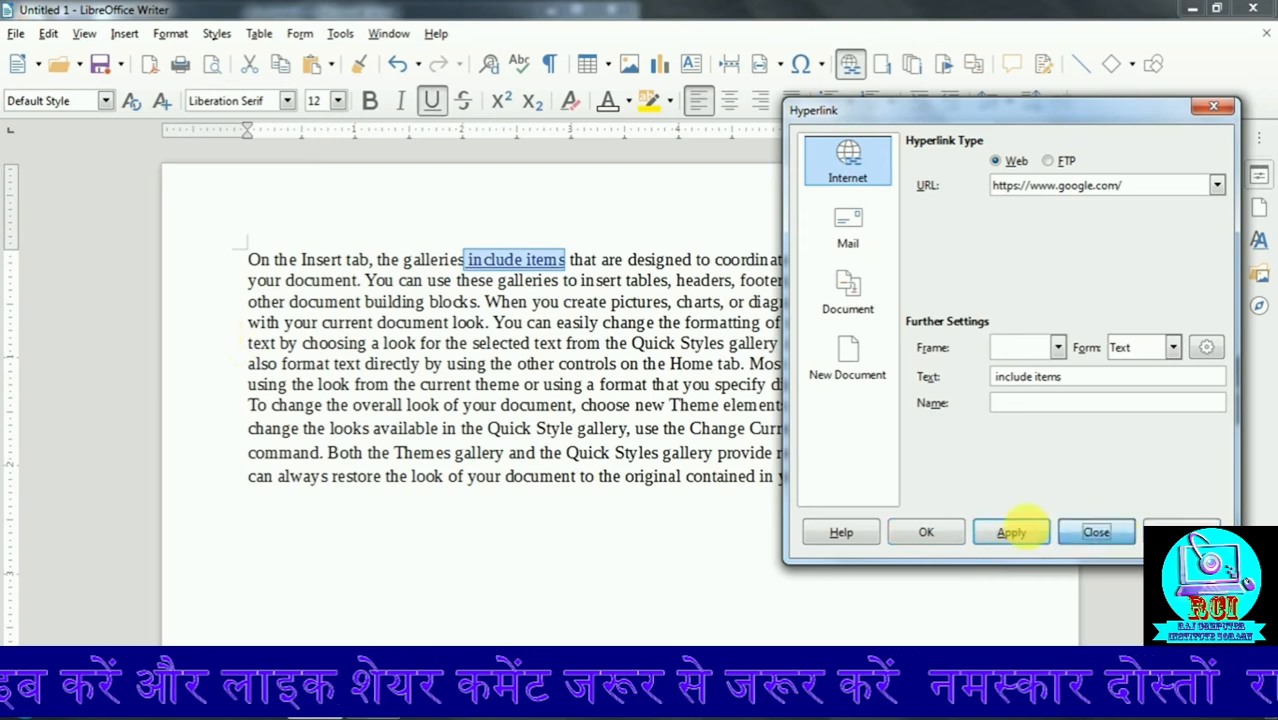
pyautogui.click(1095, 533)
# Step: Deselect the linked words, view the linked Google page in the web browser and close its tab
pyautogui.click(556, 322)
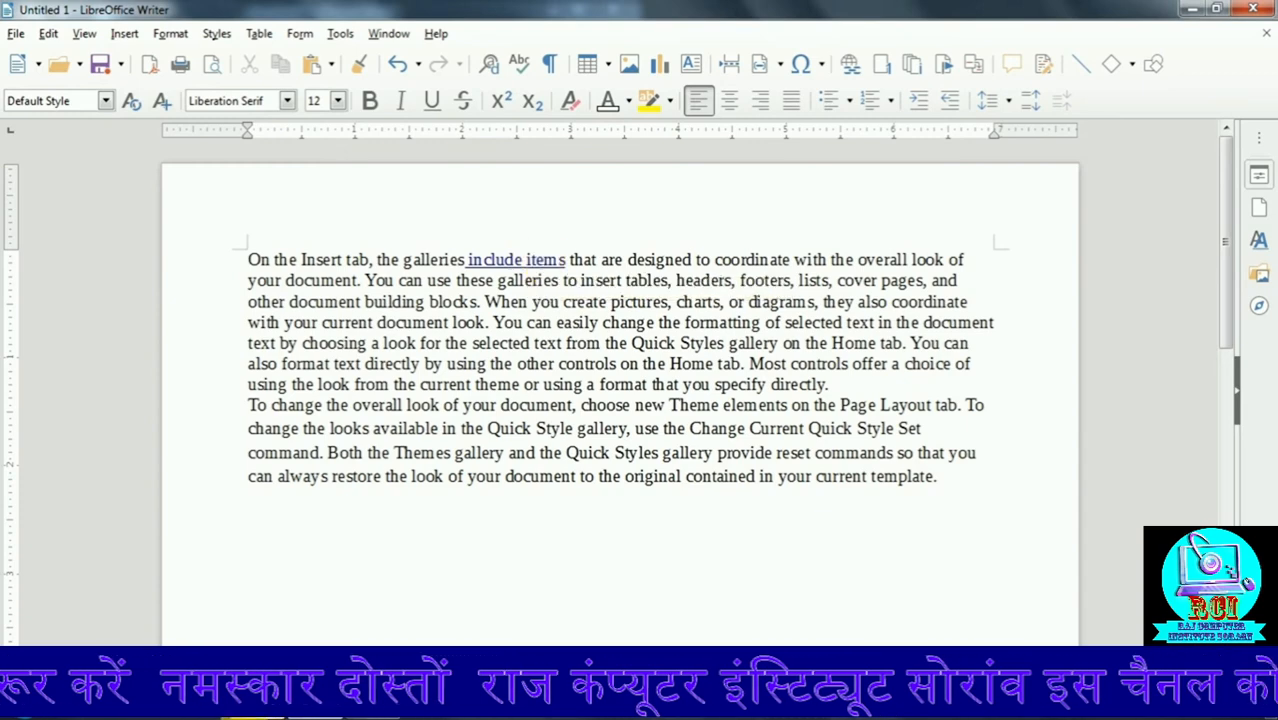
pyautogui.click(253, 708)
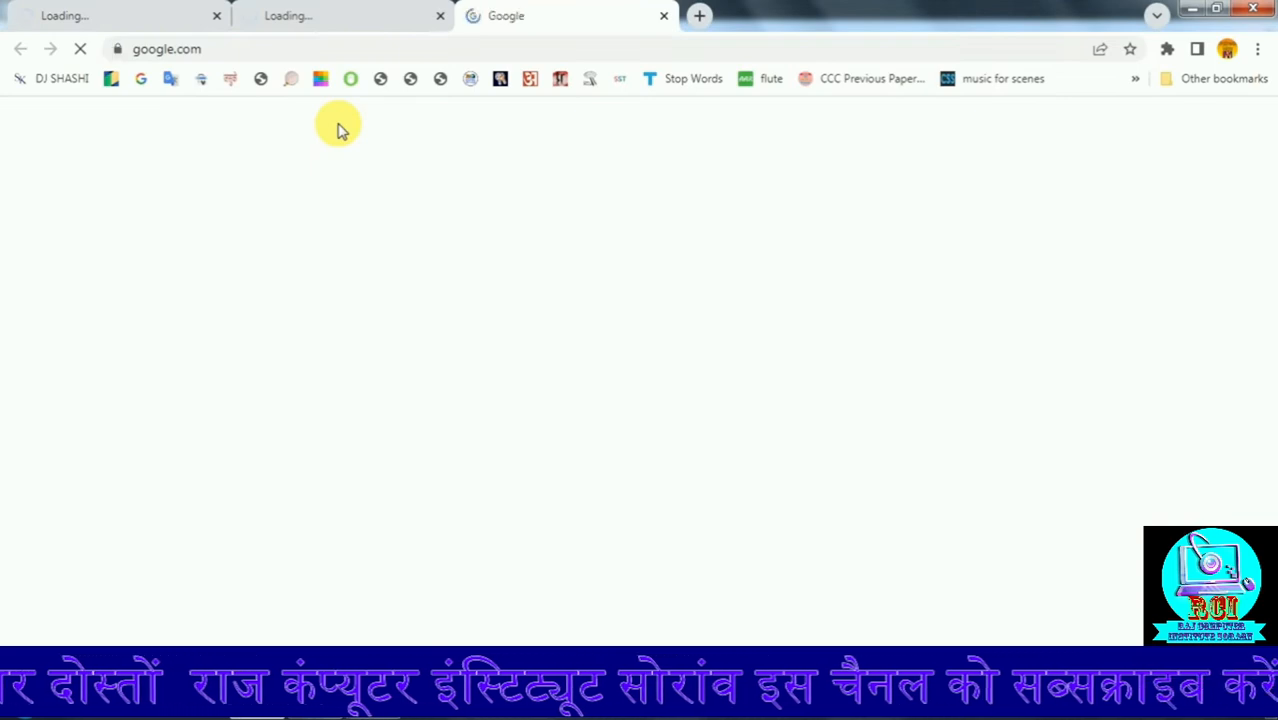
pyautogui.click(663, 15)
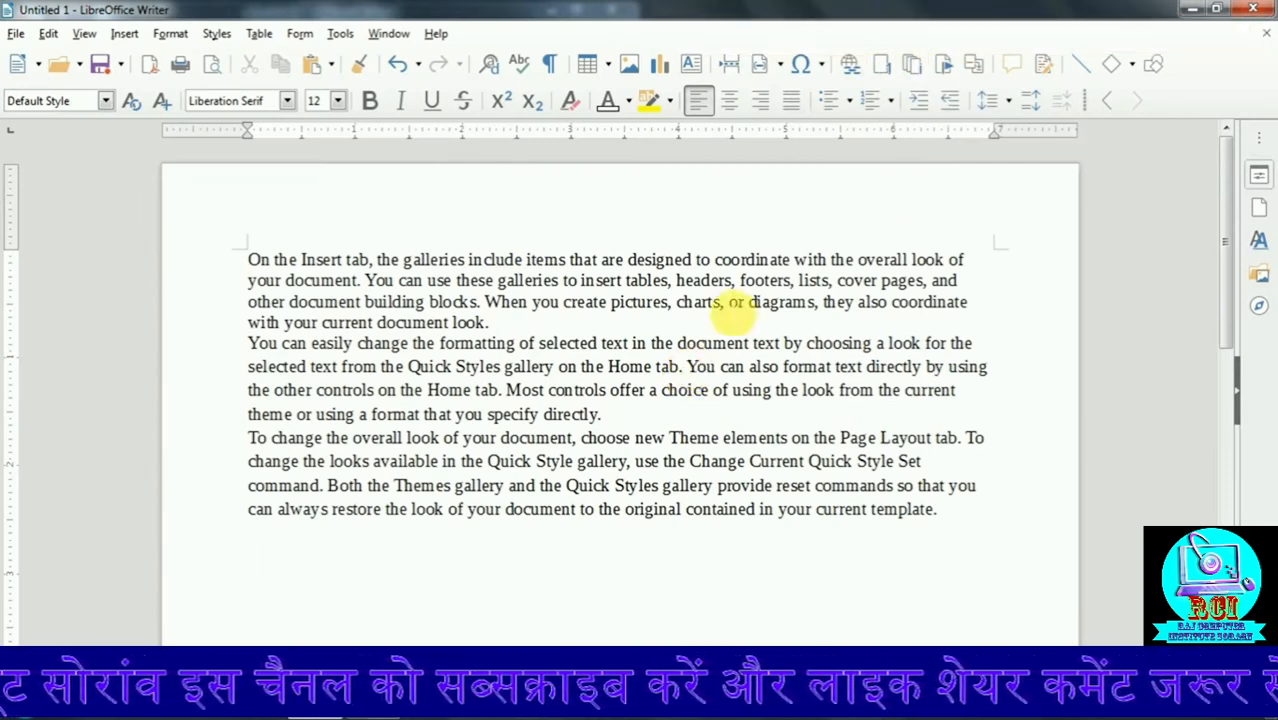
# Step: Add a footnote to "galleries" in the first paragraph's second line with the text "Galleries is a collection of images"
pyautogui.click(511, 330)
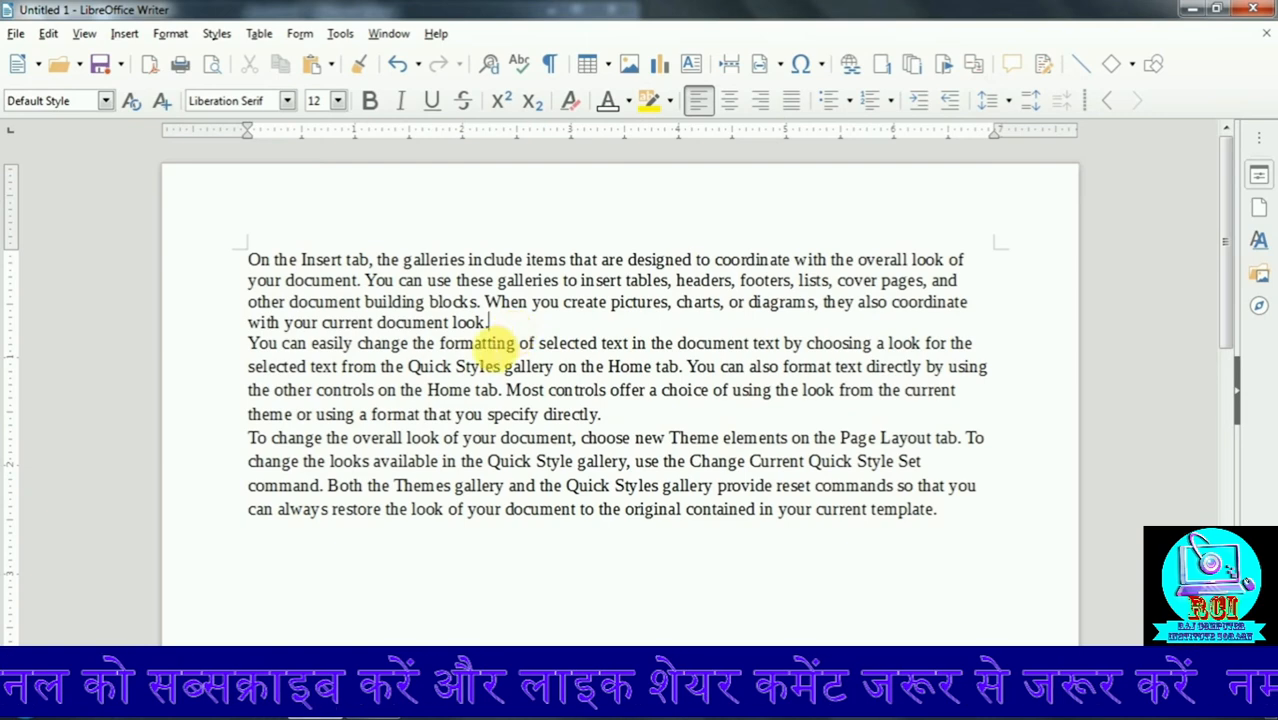
pyautogui.scroll(-10, 300, 525)
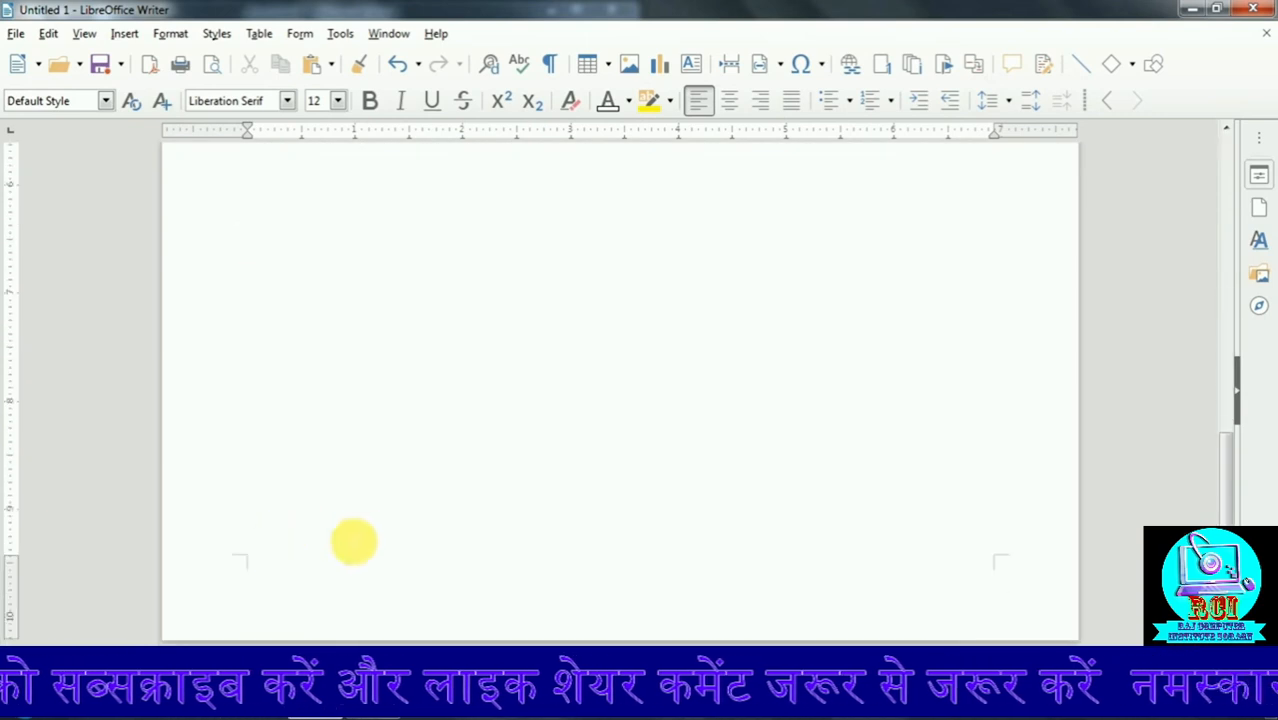
pyautogui.scroll(10, 490, 370)
pyautogui.doubleClick(528, 280)
pyautogui.click(884, 64)
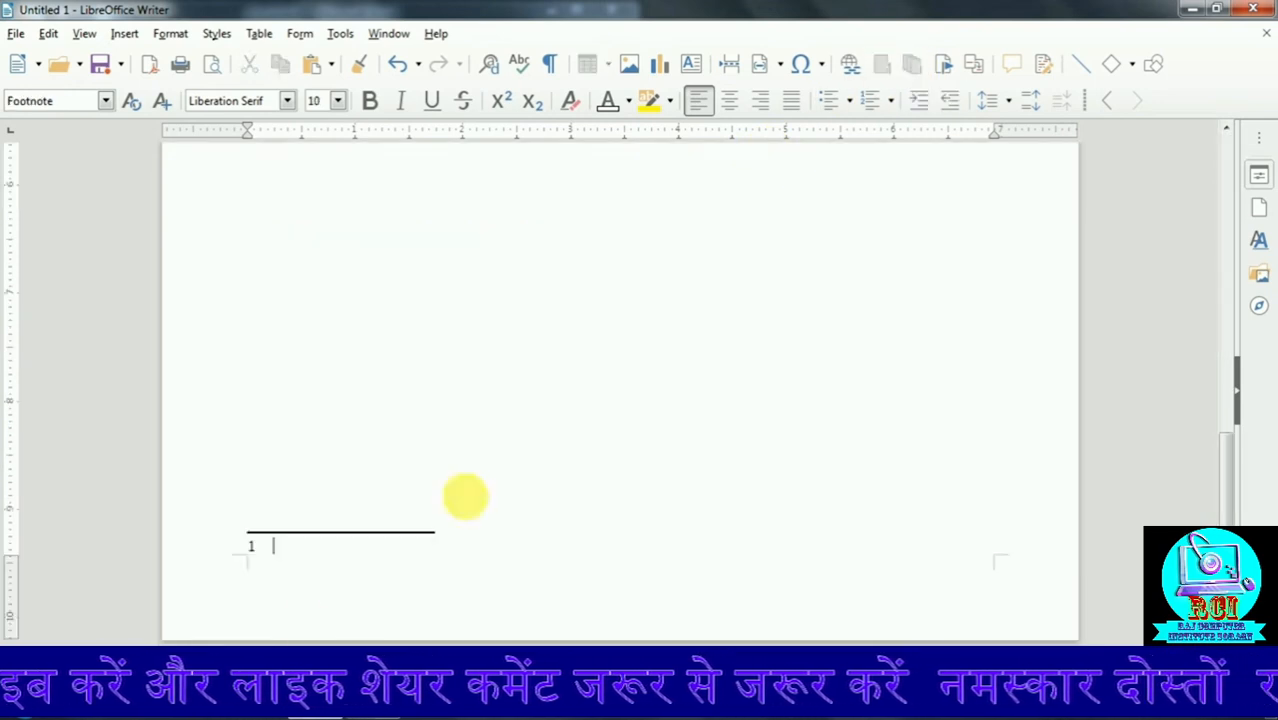
pyautogui.write('Gall')
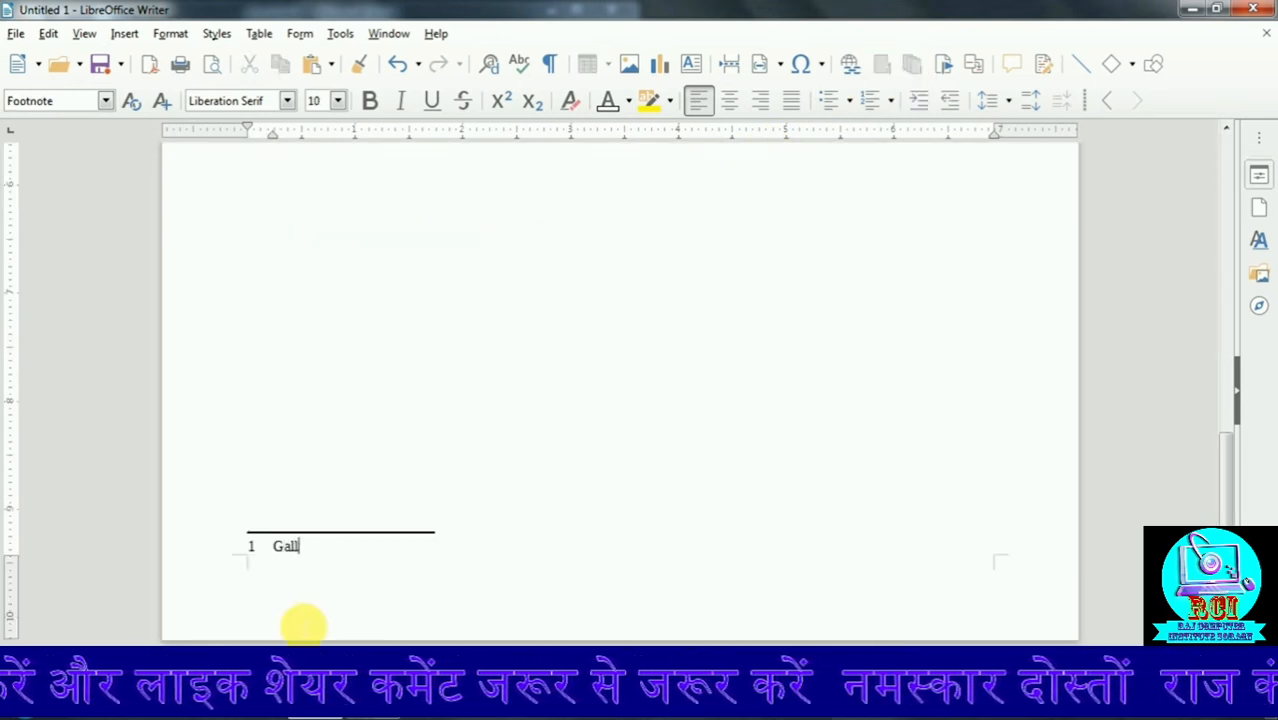
pyautogui.write('eries i')
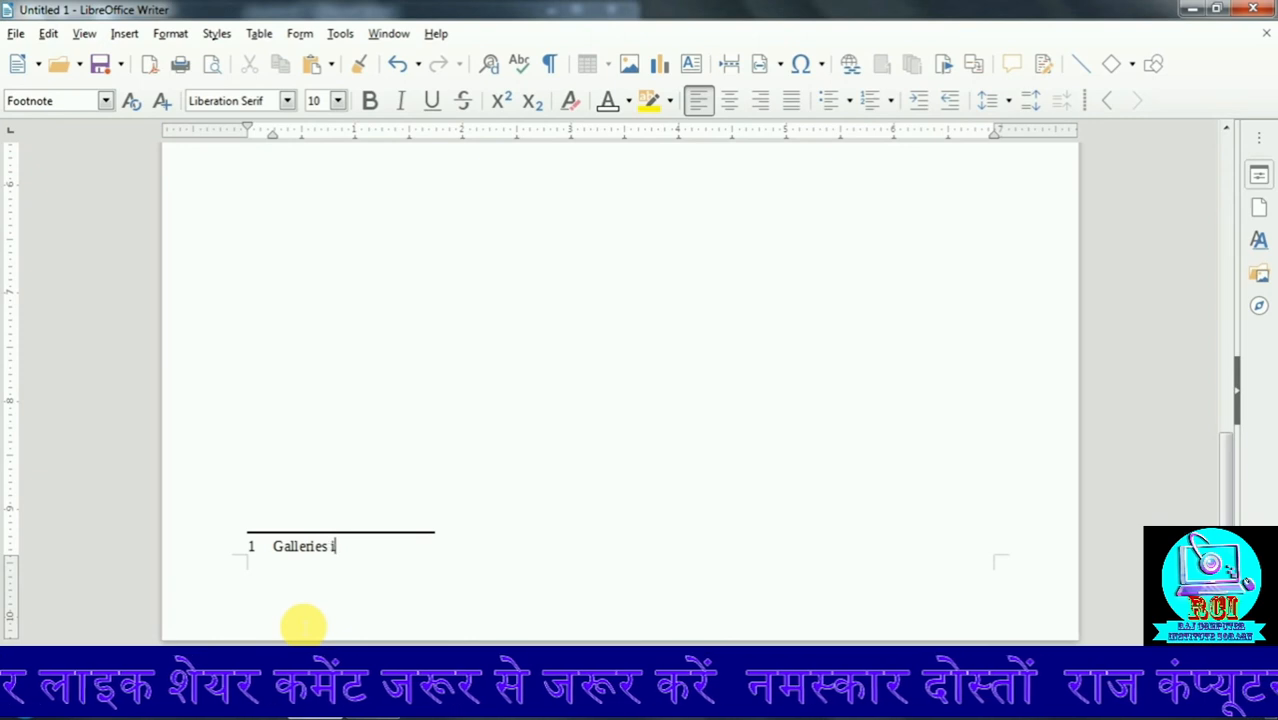
pyautogui.write('s a collection of images')
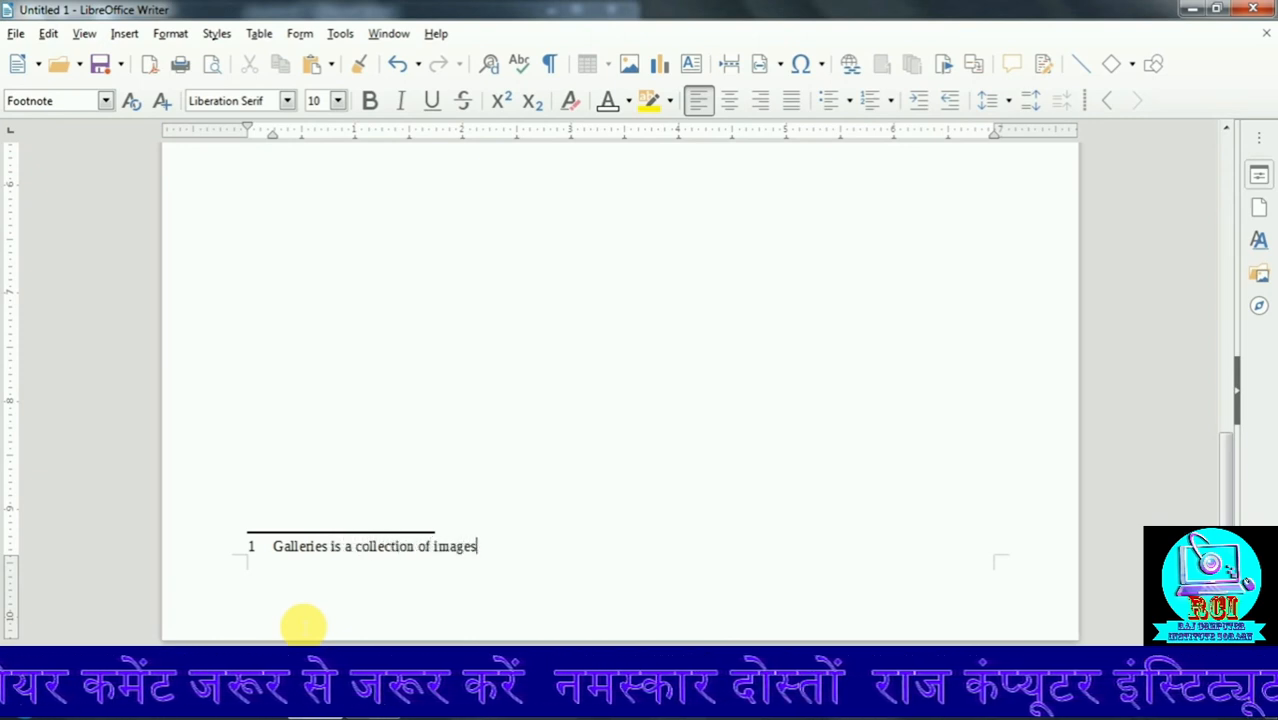
# Step: Add a footnote to the word "headers" in the first paragraph with the text "Top of the files"
pyautogui.scroll(10, 676, 489)
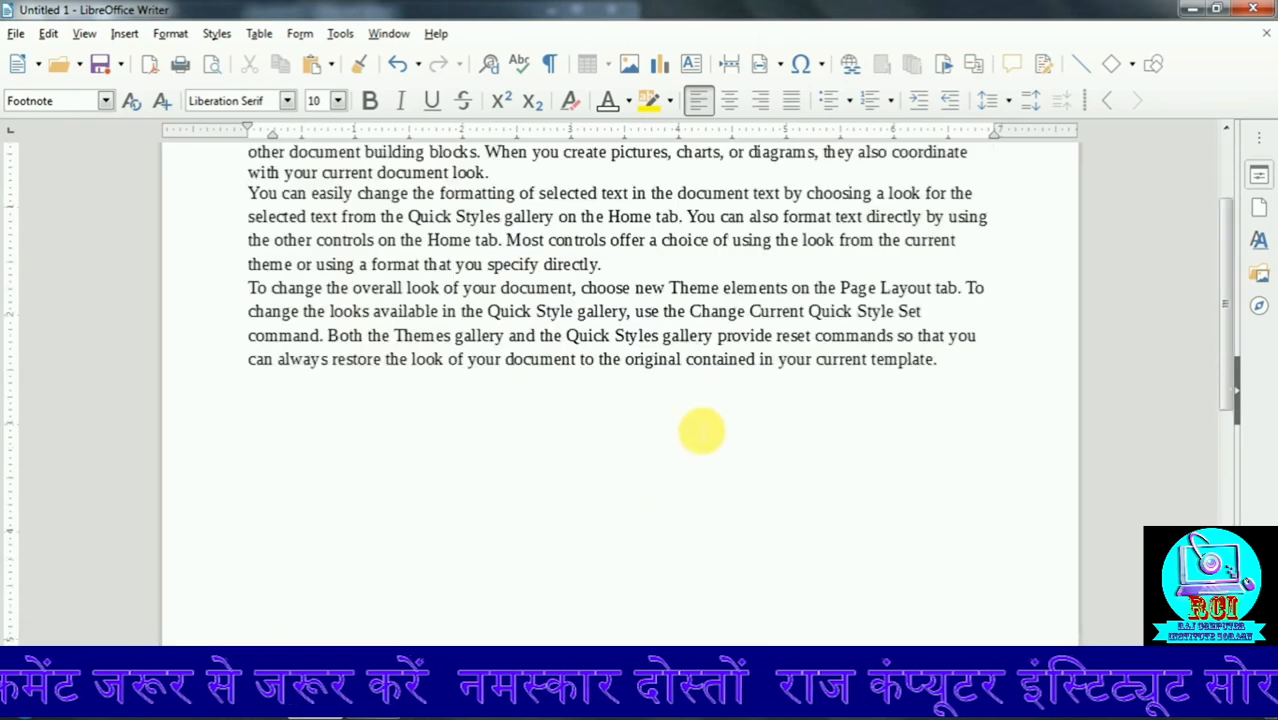
pyautogui.doubleClick(708, 280)
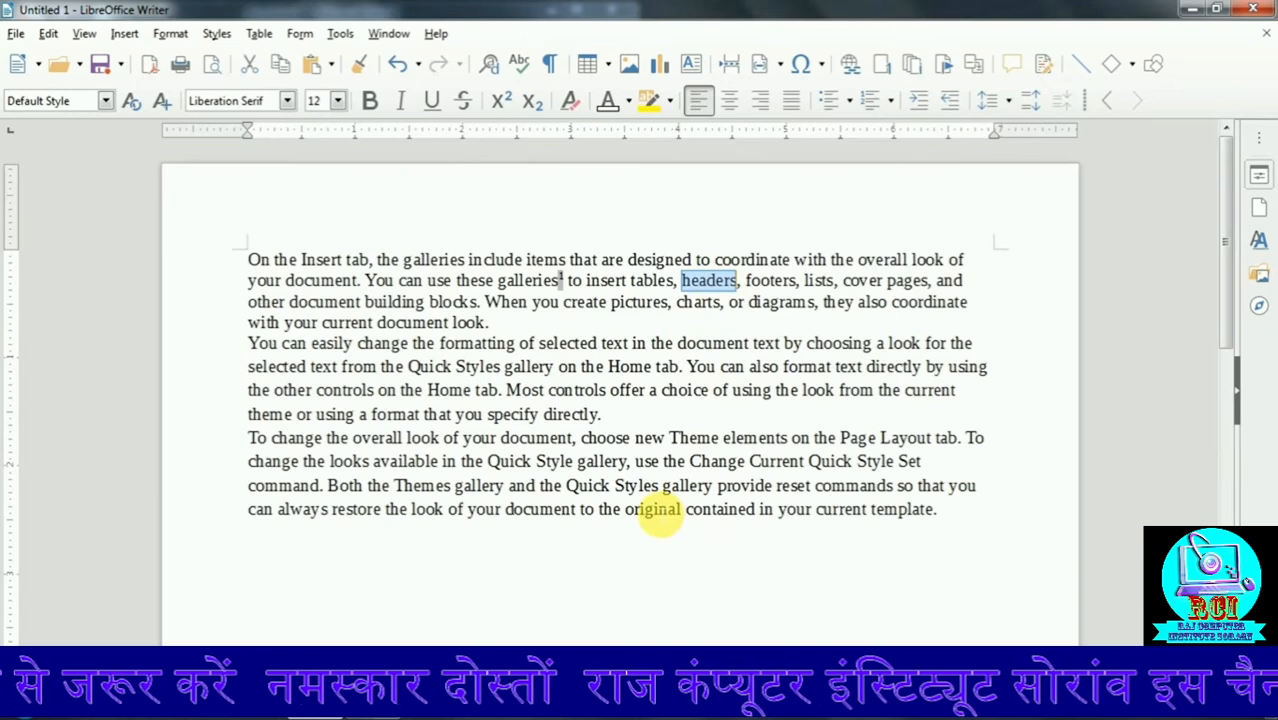
pyautogui.scroll(-10, 640, 520)
pyautogui.scroll(10, 600, 530)
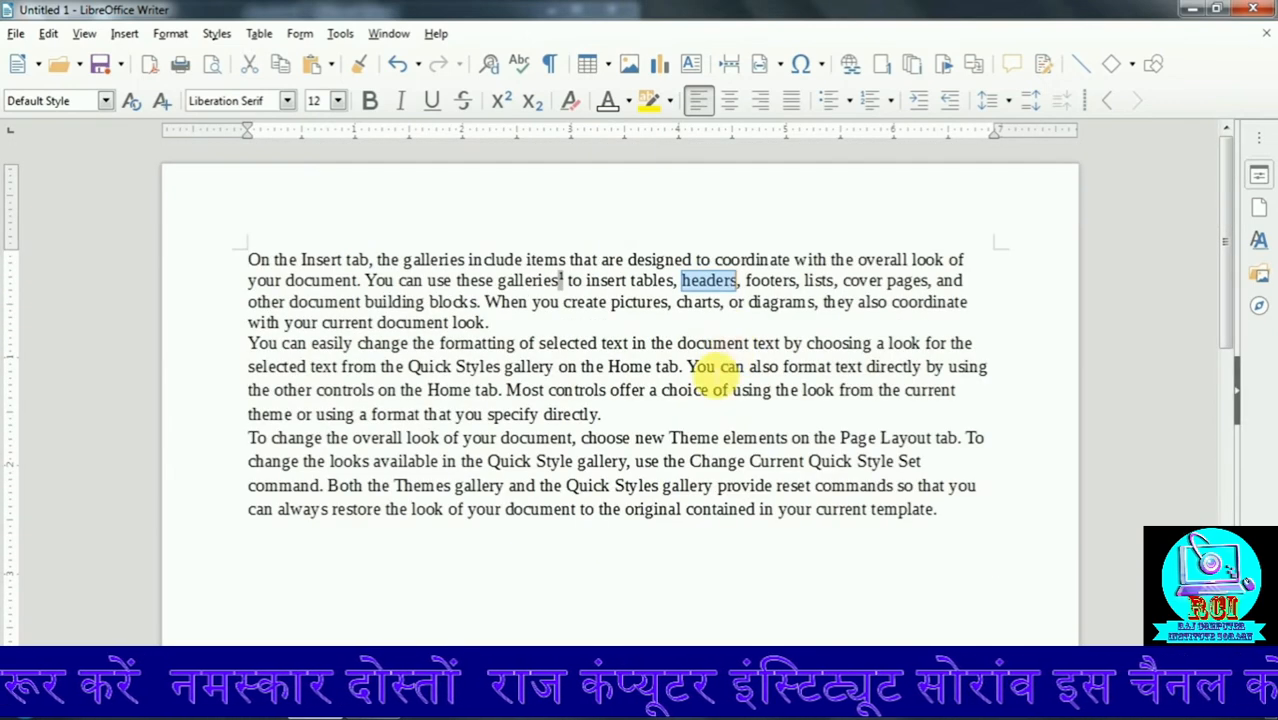
pyautogui.scroll(-8, 345, 571)
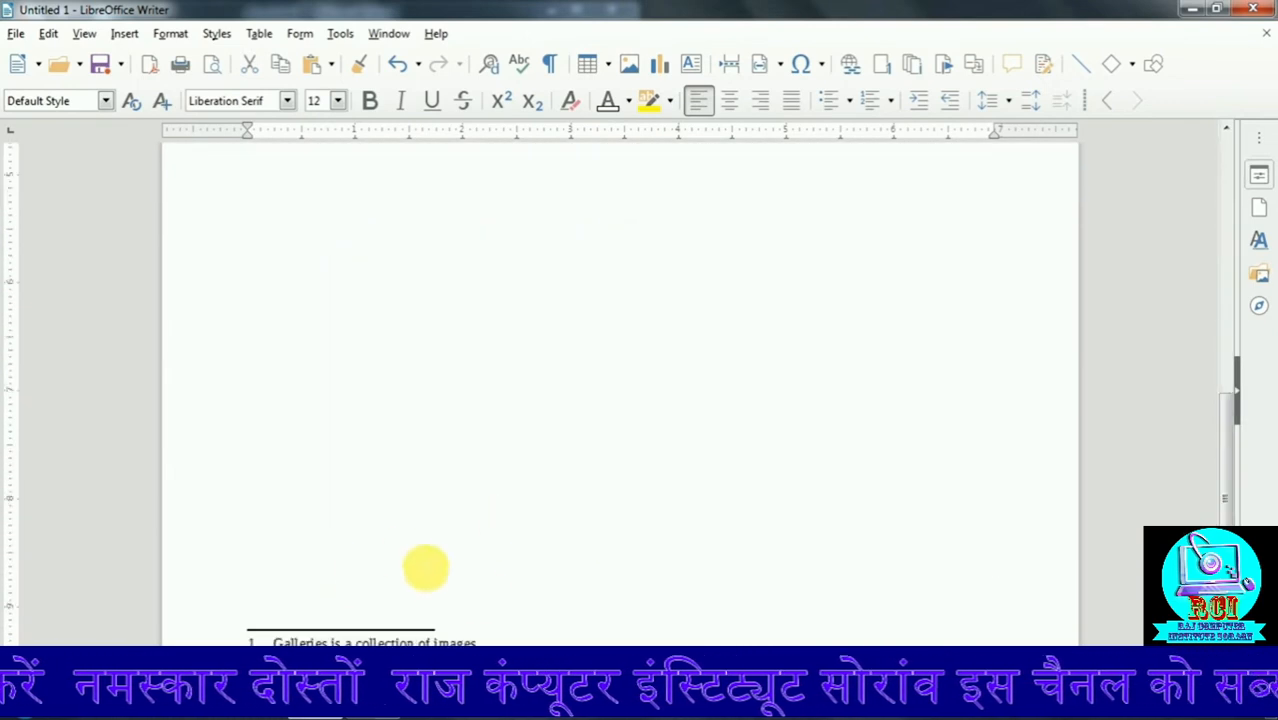
pyautogui.scroll(4, 862, 506)
pyautogui.scroll(5, 862, 506)
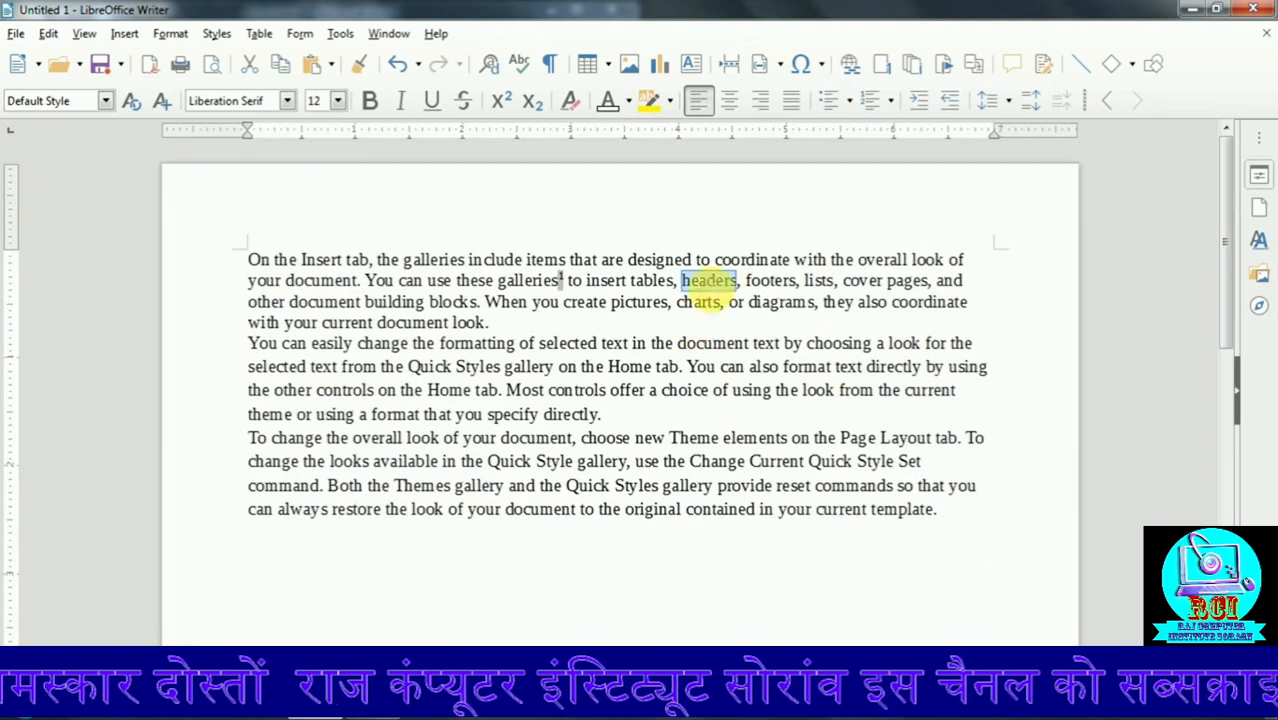
pyautogui.click(881, 68)
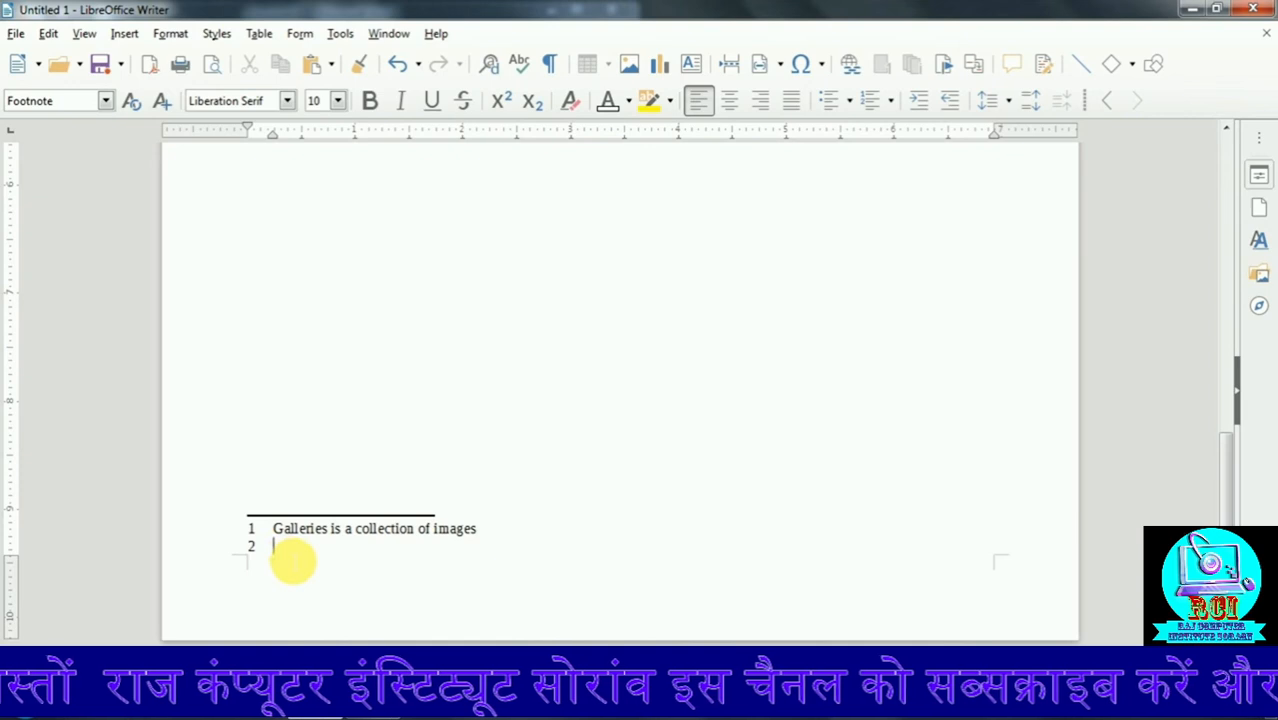
pyautogui.write('Top of')
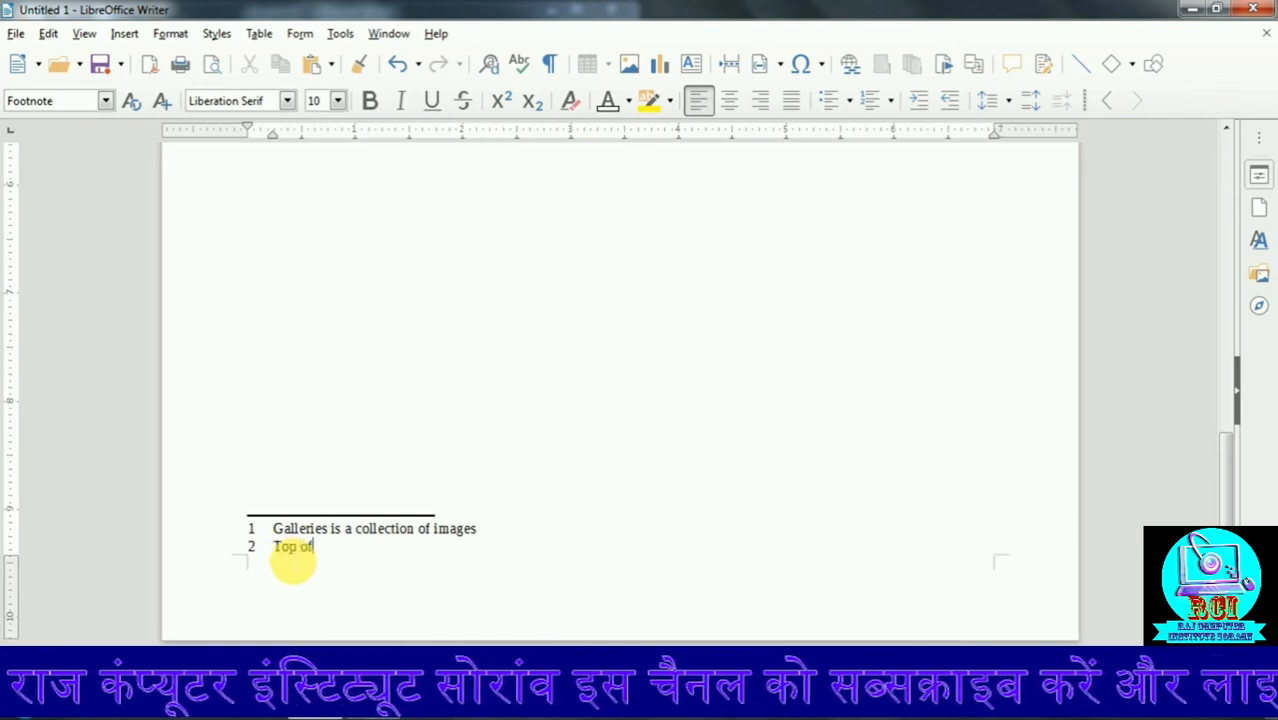
pyautogui.write(' the files')
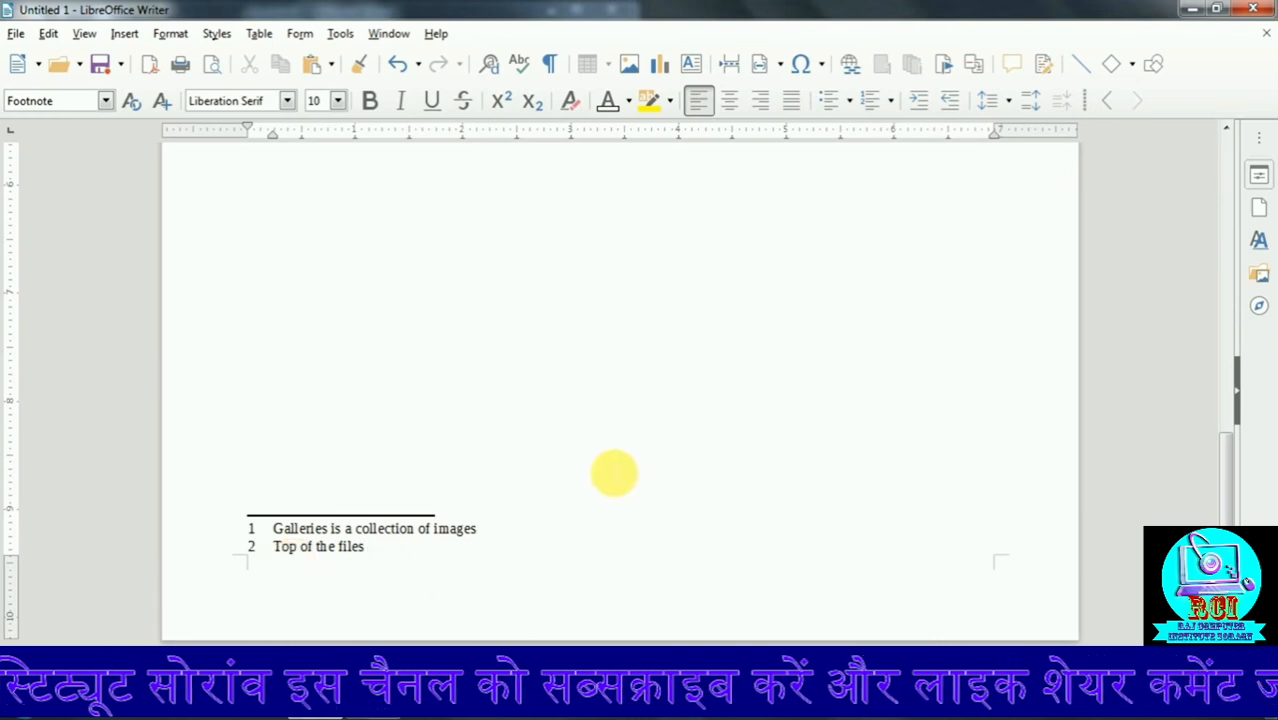
# Step: Add an endnote to the word "document" in the second paragraph's first line and enter a person's name as its text
pyautogui.scroll(10, 690, 550)
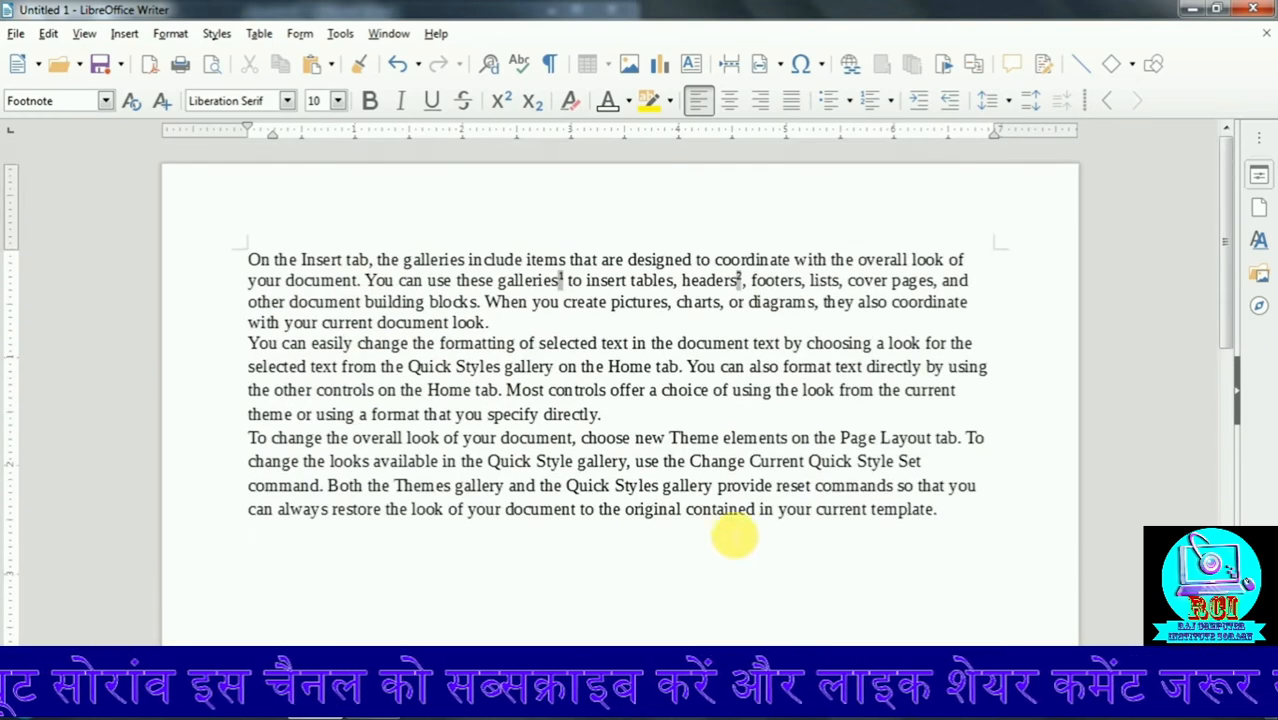
pyautogui.doubleClick(712, 343)
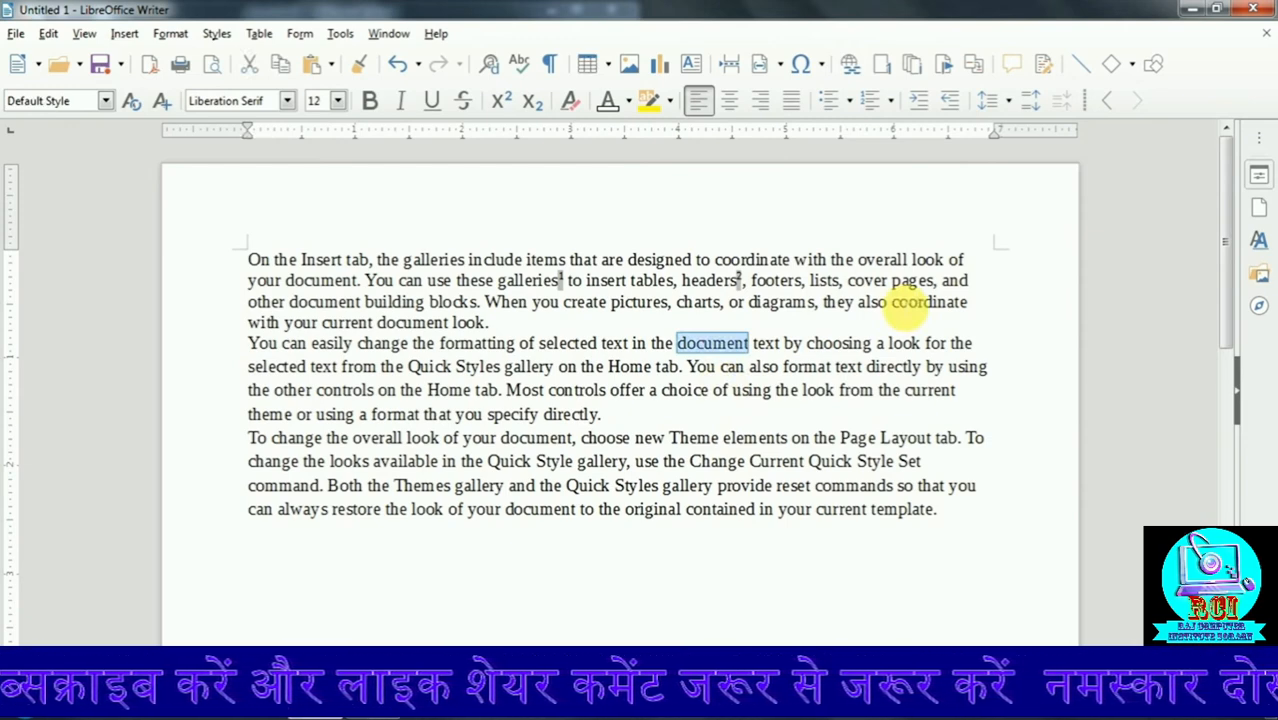
pyautogui.click(910, 63)
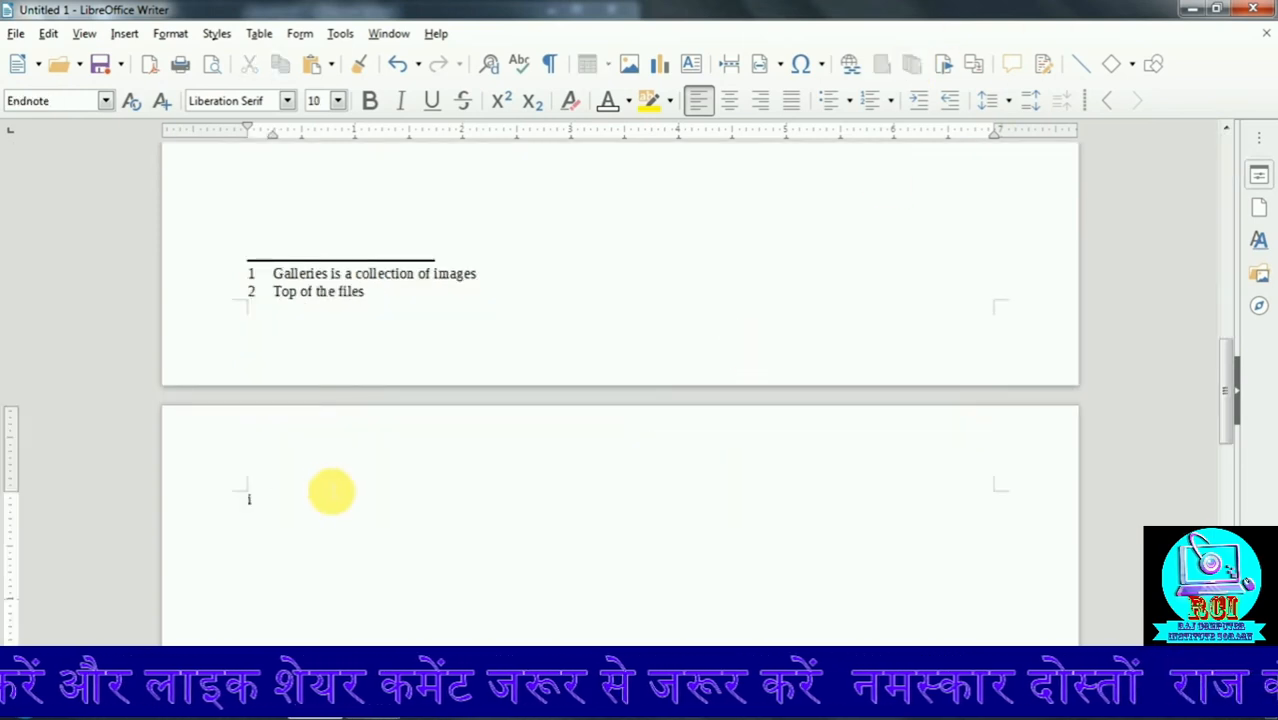
pyautogui.write('Rakesh')
pyautogui.write('Mgr')
# Step: Add an endnote to the word "When" in the first paragraph and enter the same person's name as its text
pyautogui.scroll(10, 509, 456)
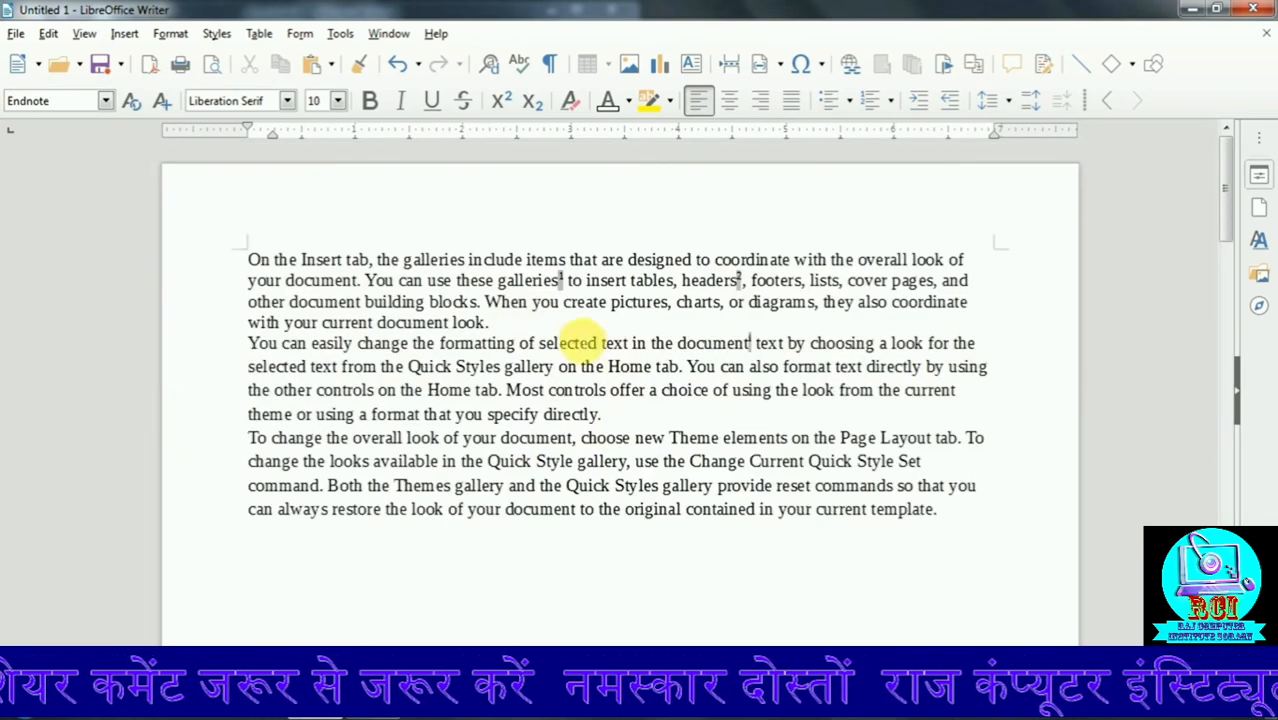
pyautogui.doubleClick(508, 303)
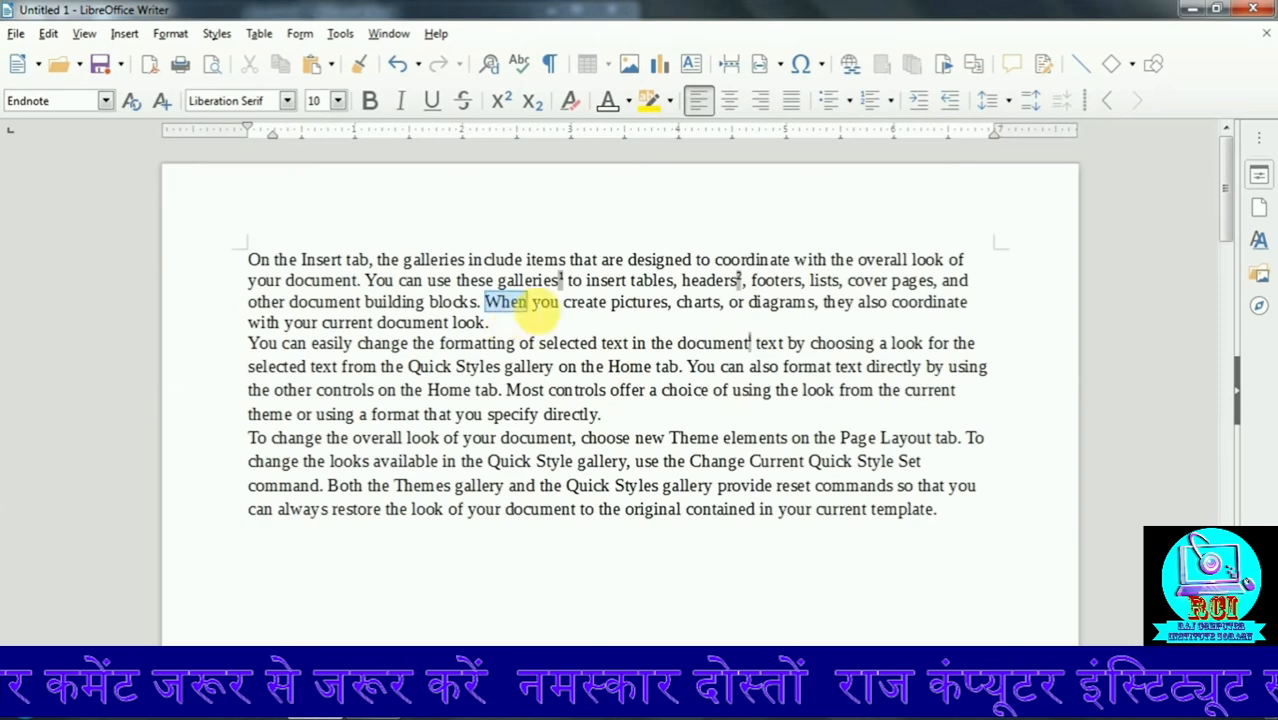
pyautogui.click(918, 68)
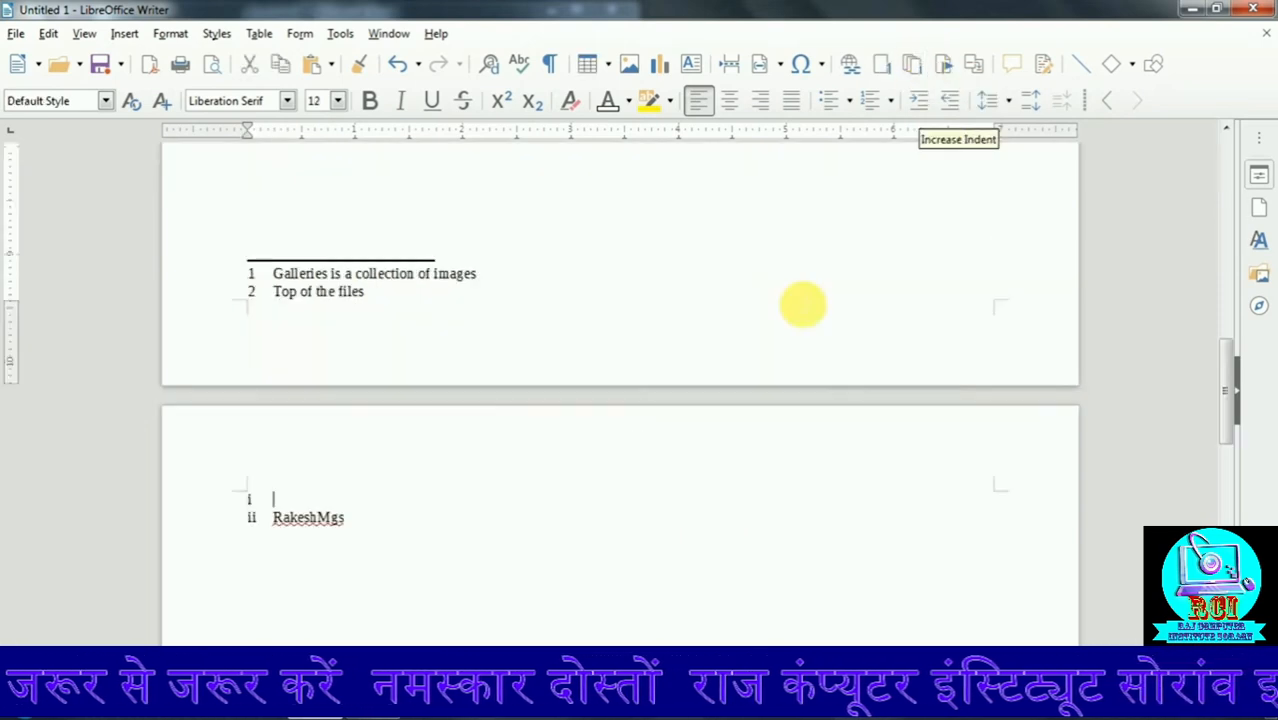
pyautogui.write('Rakesh<gs')
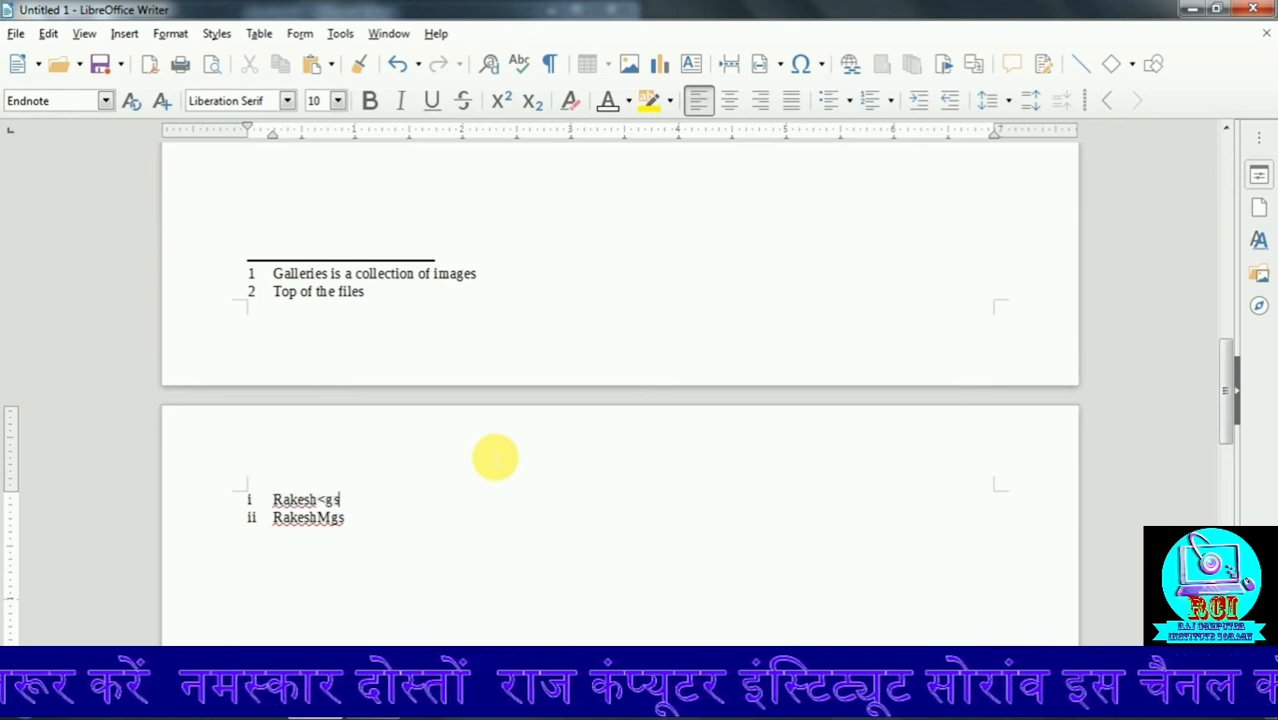
pyautogui.press('BackSpace')
pyautogui.press('BackSpace')
pyautogui.press('BackSpace')
pyautogui.write('Mgs')
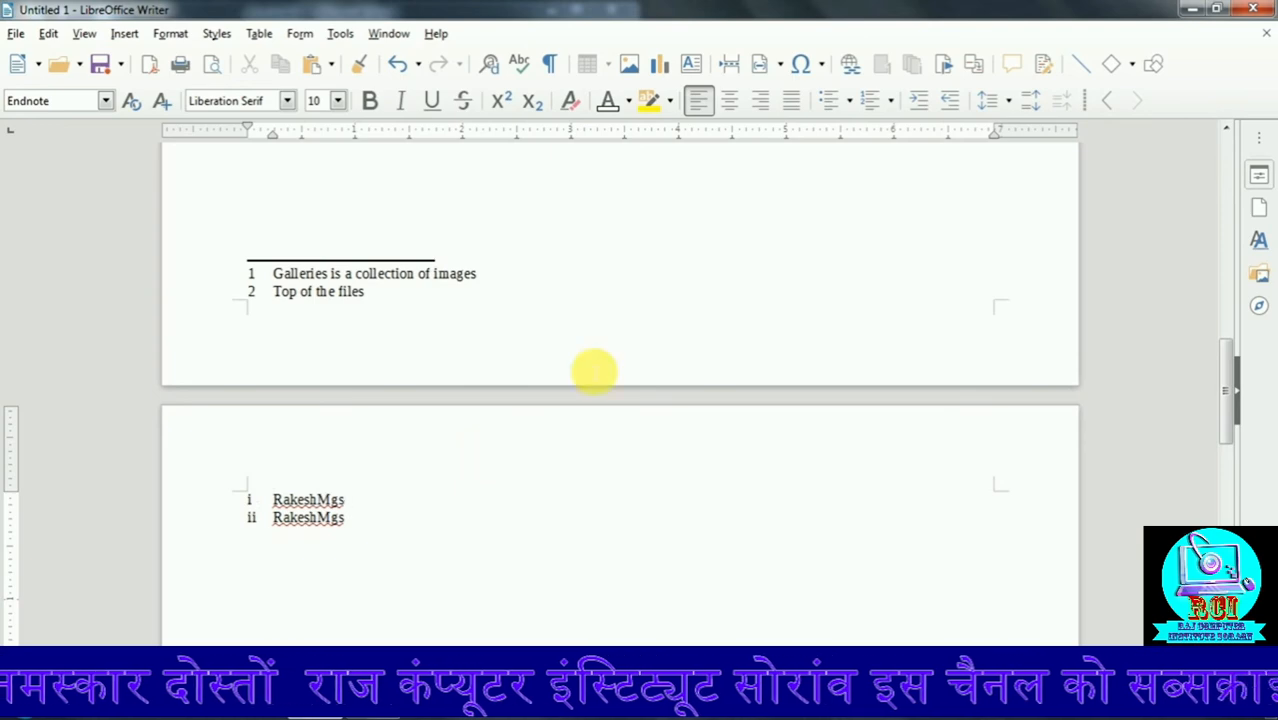
# Step: Undo the text entered in the endnote for the word "When"
pyautogui.scroll(10, 990, 525)
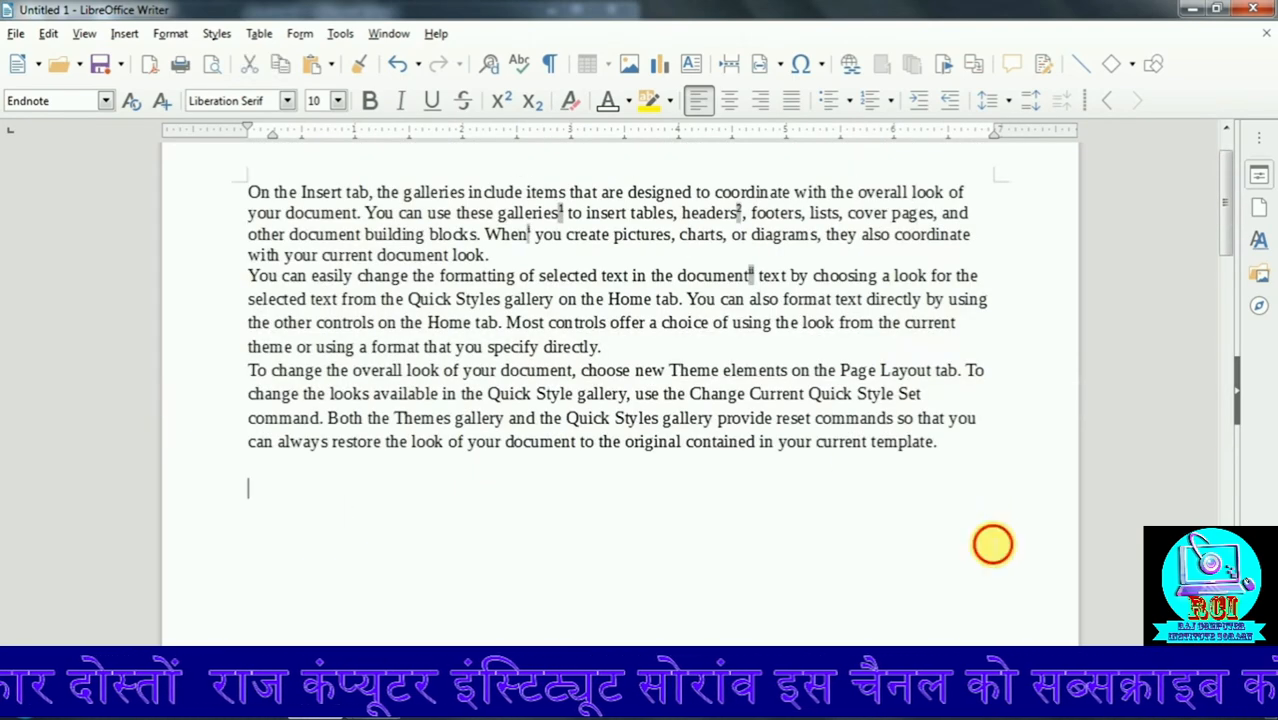
pyautogui.hotkey('ctrl', 'z')
pyautogui.hotkey('ctrl', 'z')
pyautogui.hotkey('ctrl', 'z')
pyautogui.hotkey('ctrl', 'z')
pyautogui.hotkey('ctrl', 'z')
pyautogui.hotkey('ctrl', 'z')
pyautogui.hotkey('ctrl', 'z')
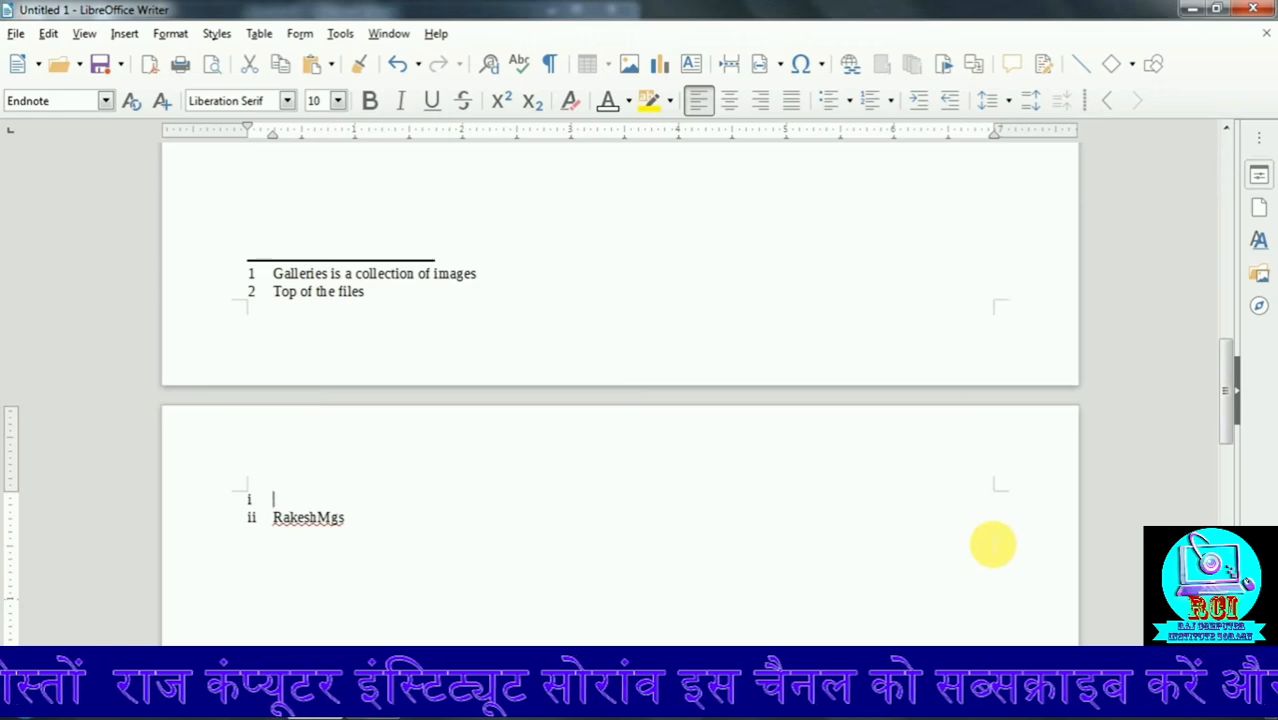
# Step: Undo the remaining endnotes and footnotes to restore the three paragraphs without note references
pyautogui.hotkey('ctrl', 'z')
pyautogui.hotkey('ctrl', 'z')
pyautogui.hotkey('ctrl', 'z')
pyautogui.hotkey('ctrl', 'z')
pyautogui.hotkey('ctrl', 'z')
pyautogui.hotkey('ctrl', 'z')
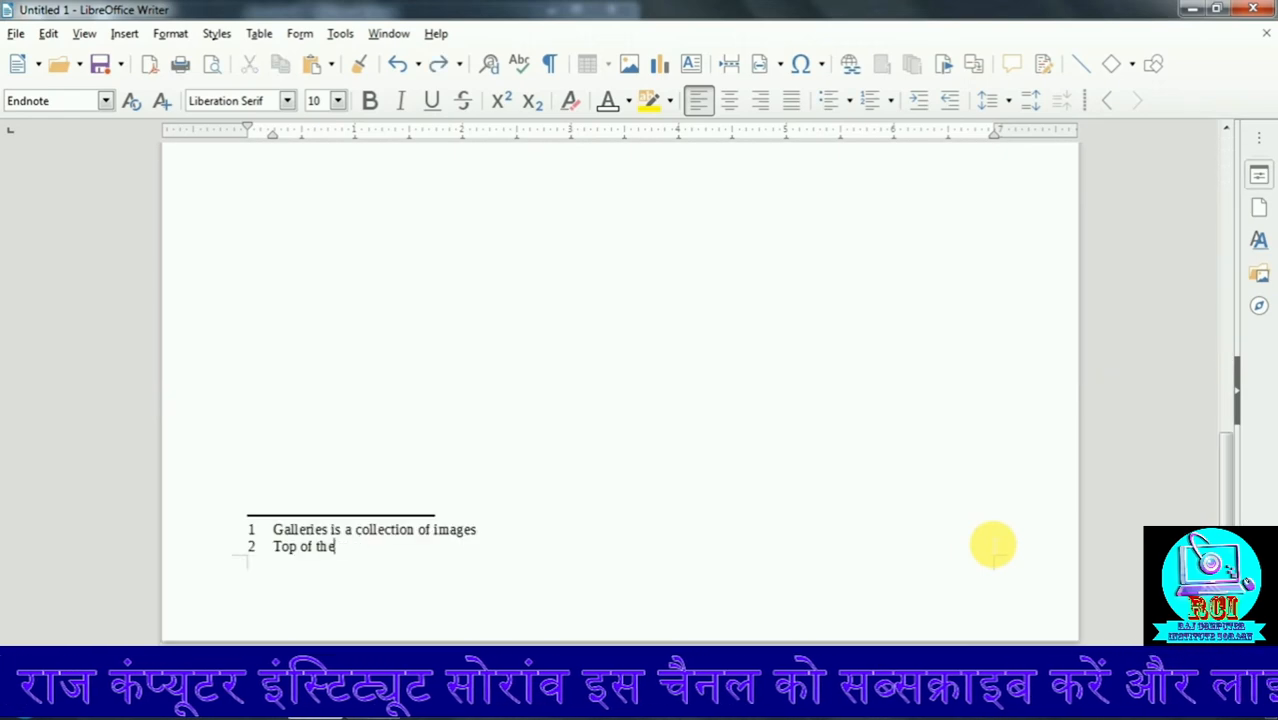
pyautogui.hotkey('ctrl', 'z')
pyautogui.hotkey('ctrl', 'z')
pyautogui.hotkey('ctrl', 'z')
pyautogui.hotkey('ctrl', 'z')
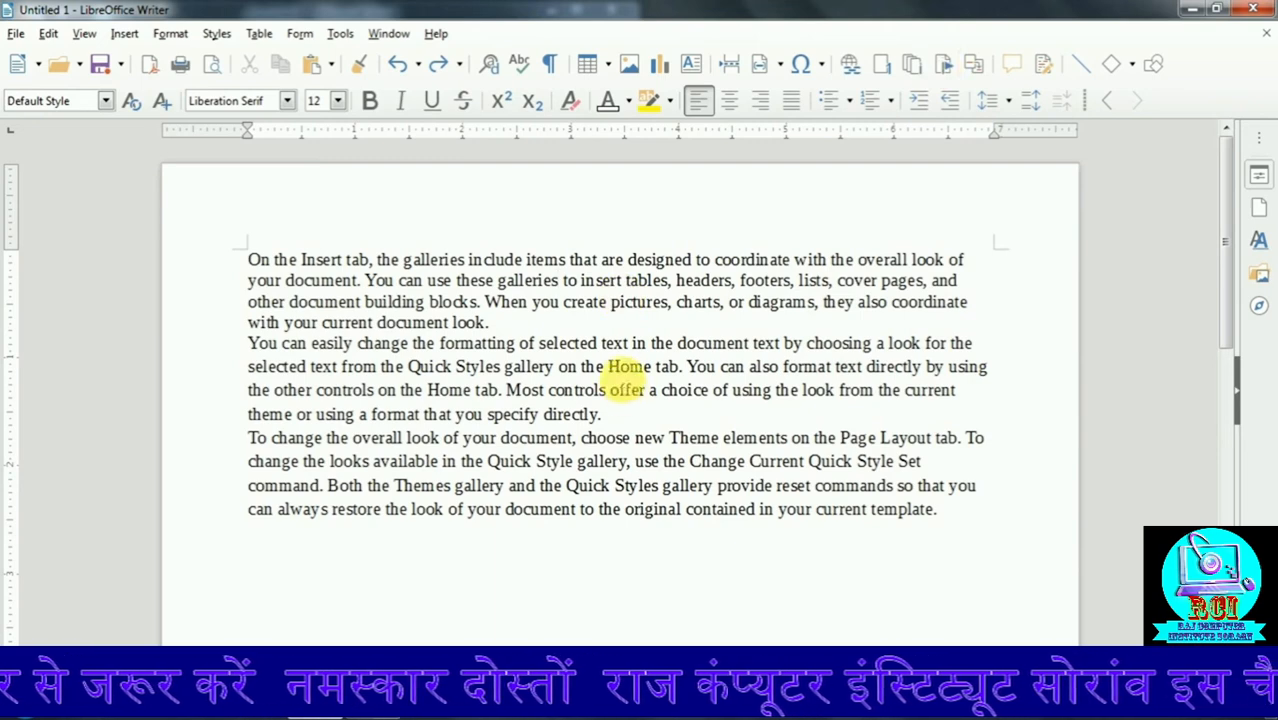
pyautogui.doubleClick(668, 261)
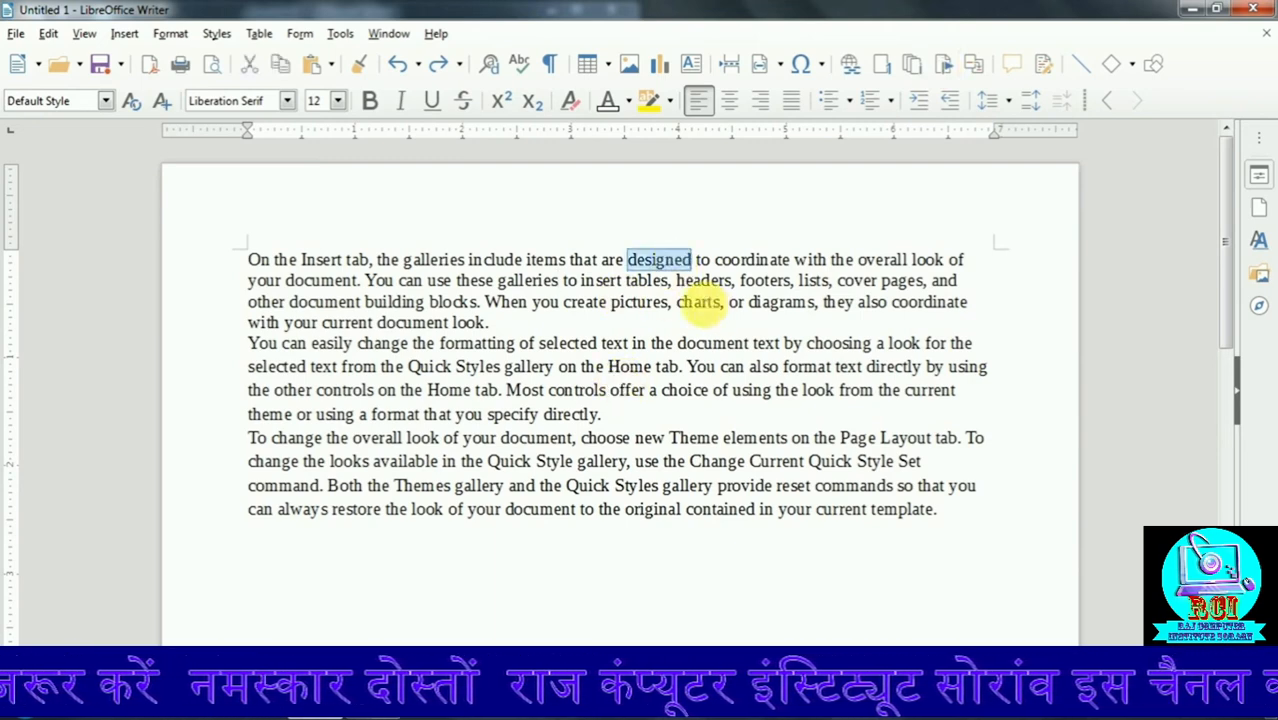
pyautogui.click(949, 64)
pyautogui.moveTo(555, 115); pyautogui.dragTo(471, 197)
pyautogui.click(812, 259)
pyautogui.click(727, 230)
# Step: Bookmark the word "pictures" in the first paragraph with the name Pic
pyautogui.doubleClick(638, 301)
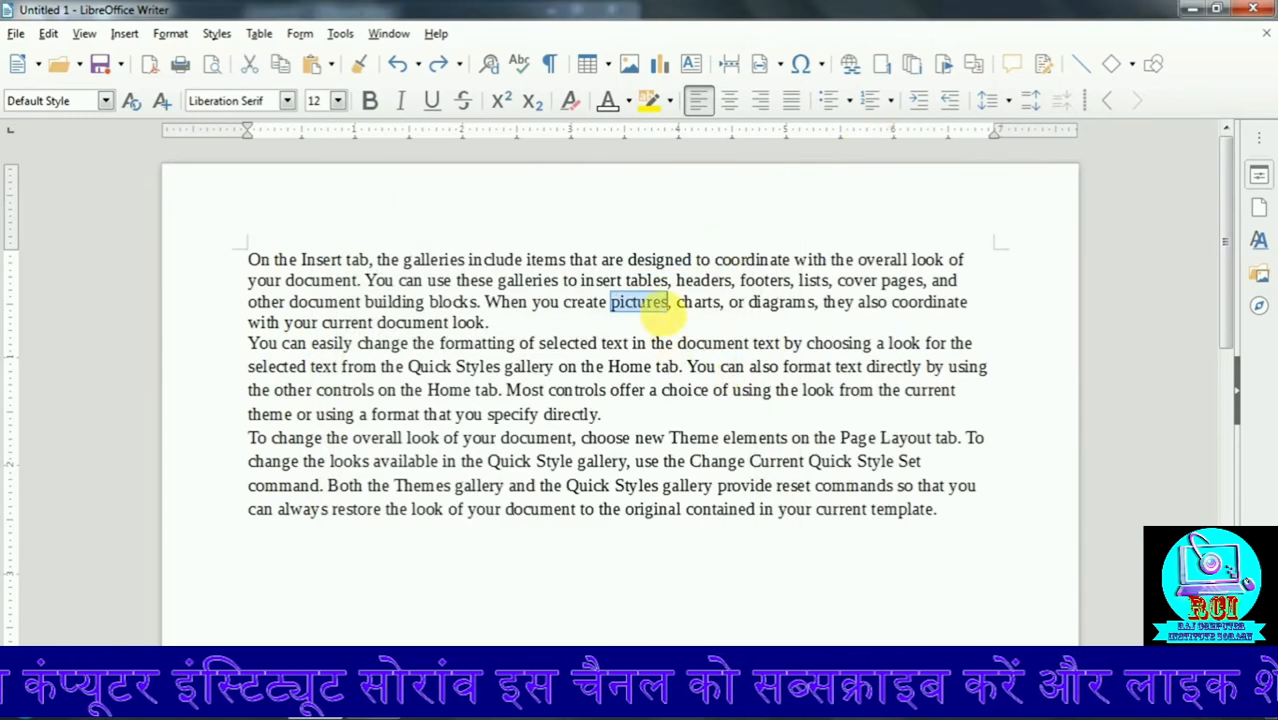
pyautogui.click(943, 66)
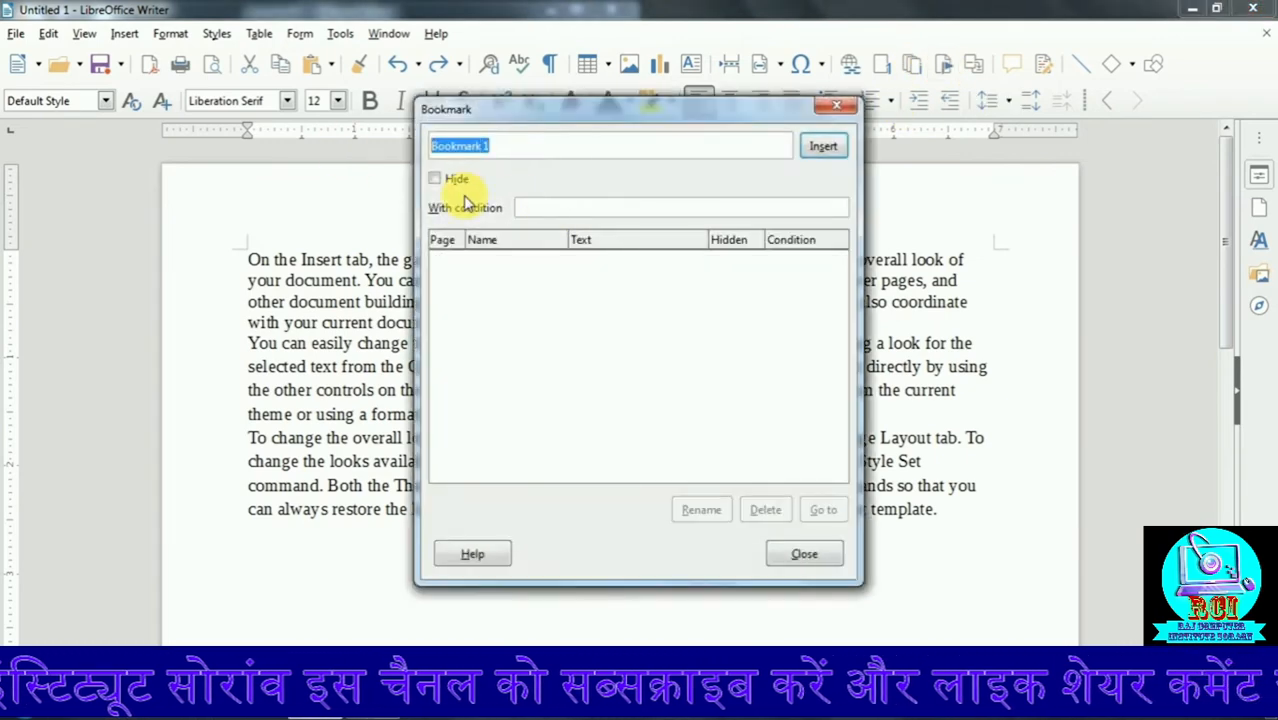
pyautogui.write('Pic')
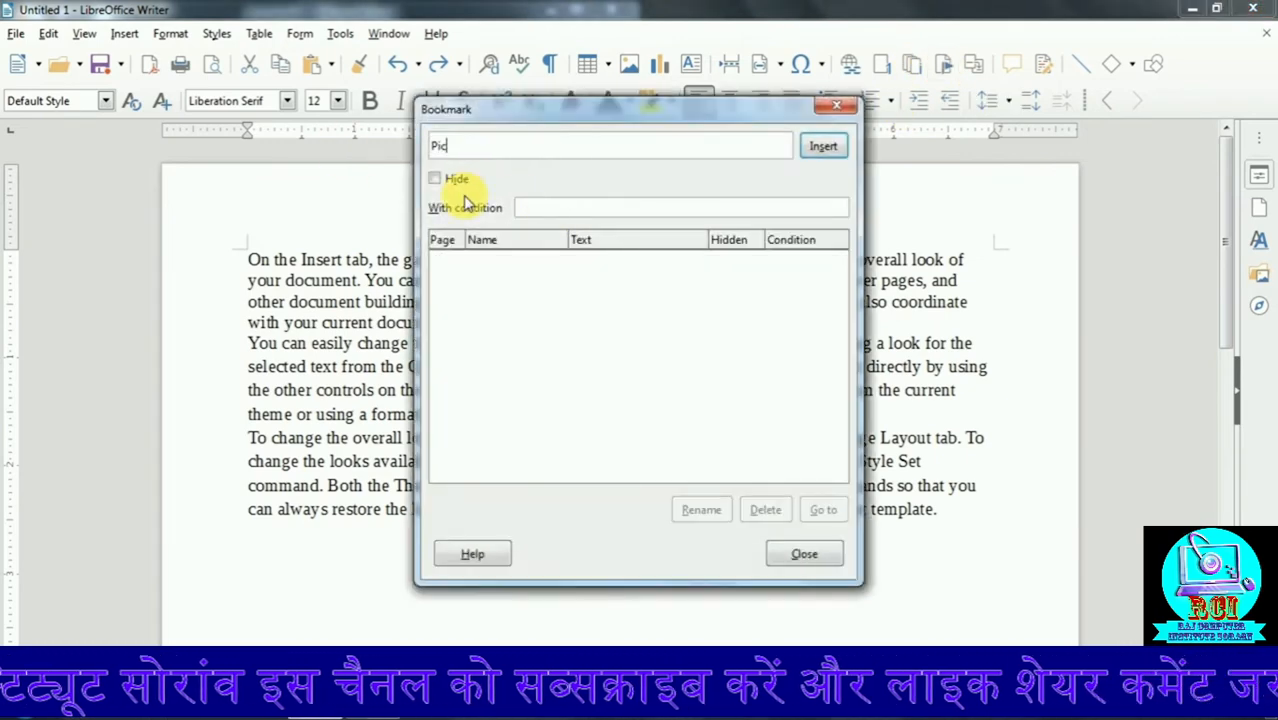
pyautogui.click(823, 148)
# Step: Bookmark the word "diagrams" in the first paragraph with the name diagrams, and check the bookmark list
pyautogui.doubleClick(781, 302)
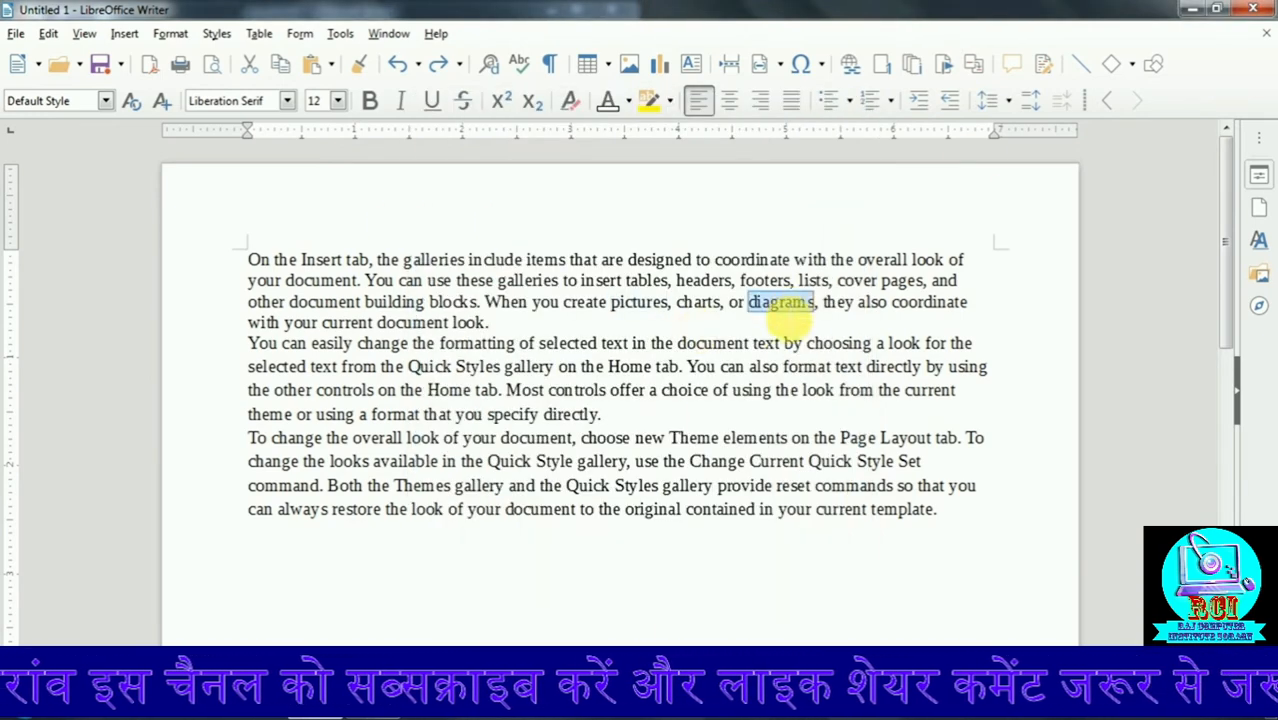
pyautogui.click(940, 64)
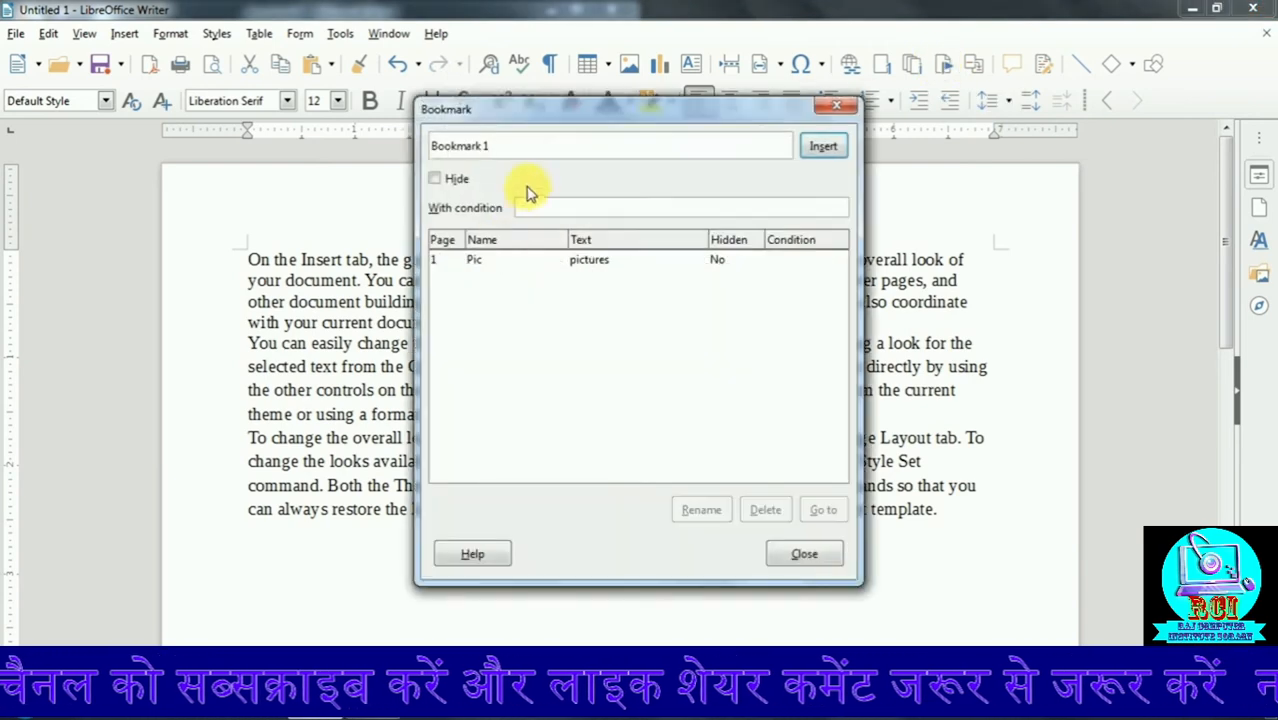
pyautogui.moveTo(525, 157); pyautogui.dragTo(379, 157)
pyautogui.write('diagrams')
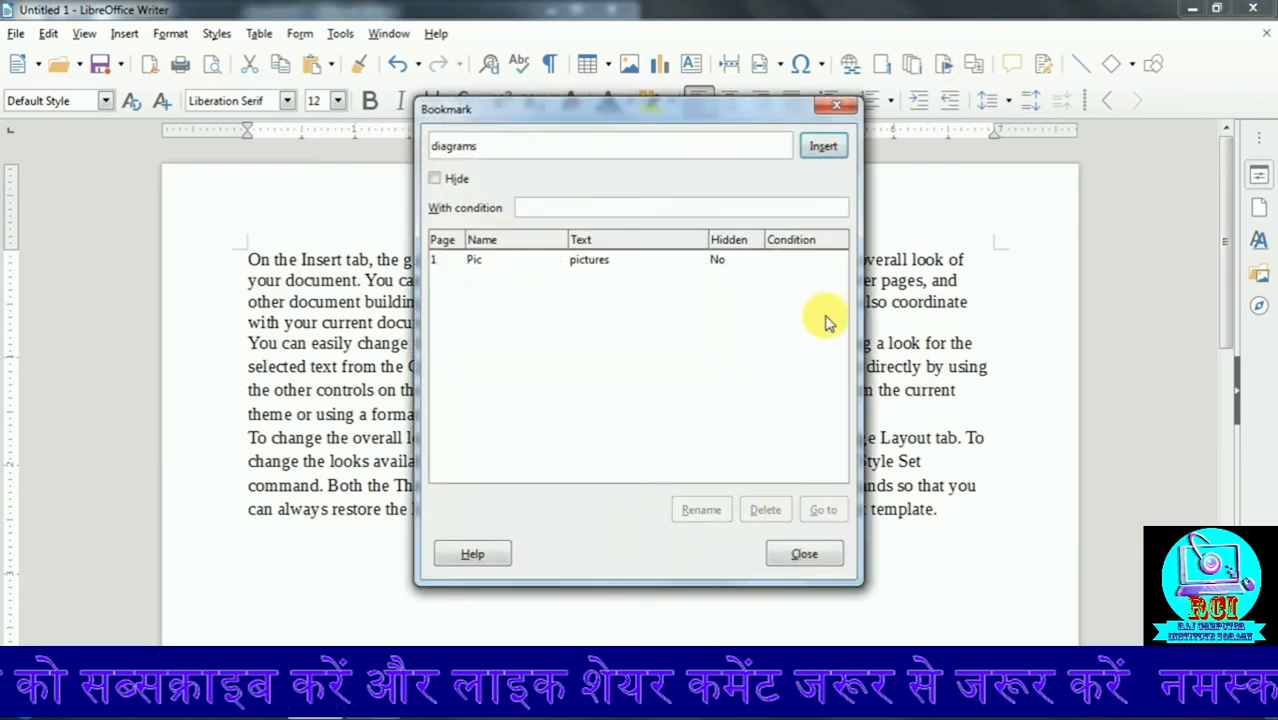
pyautogui.click(822, 147)
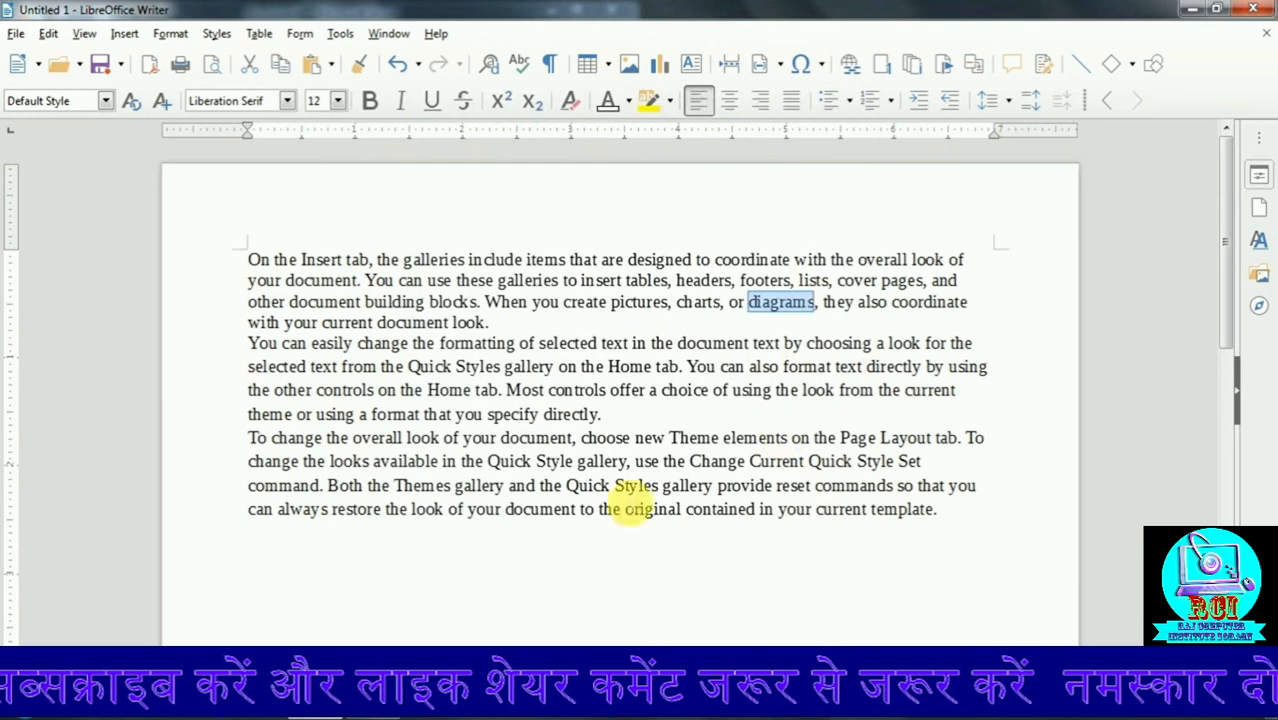
pyautogui.click(940, 64)
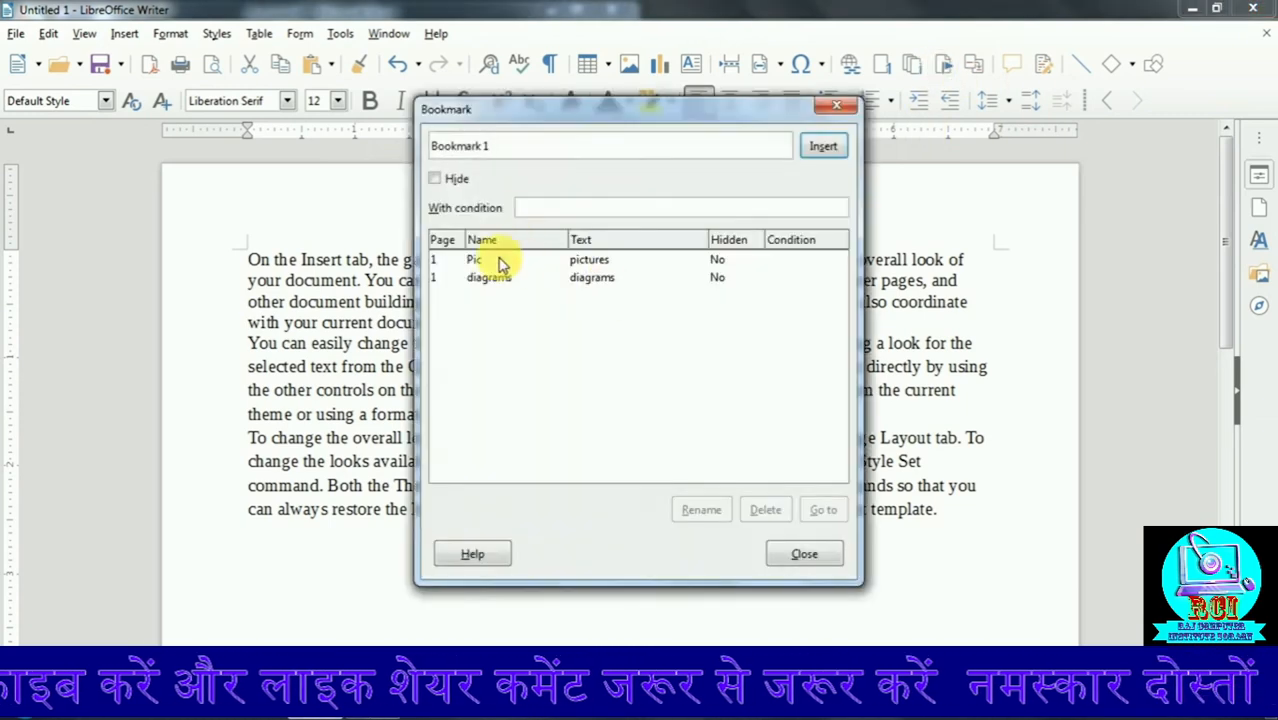
pyautogui.click(800, 554)
# Step: Examine the cross-reference types from Set Reference to Bookmarks for a field on the empty line below the text
pyautogui.click(477, 563)
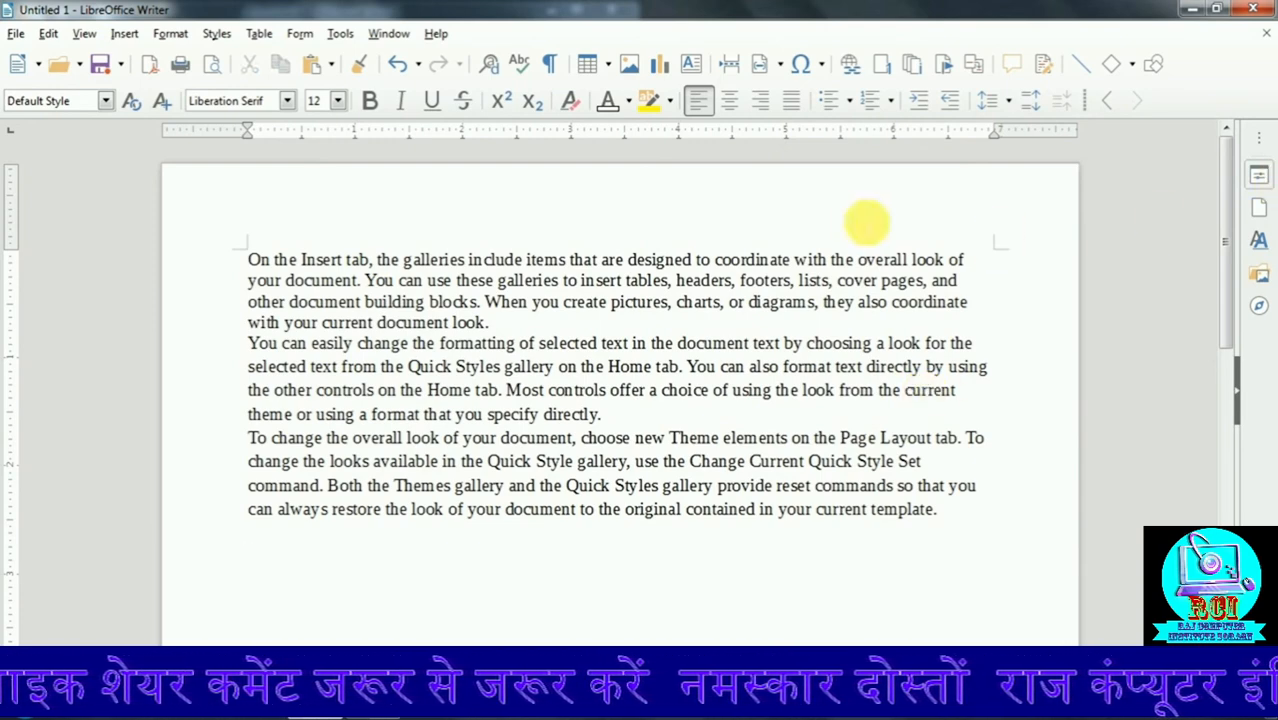
pyautogui.click(972, 66)
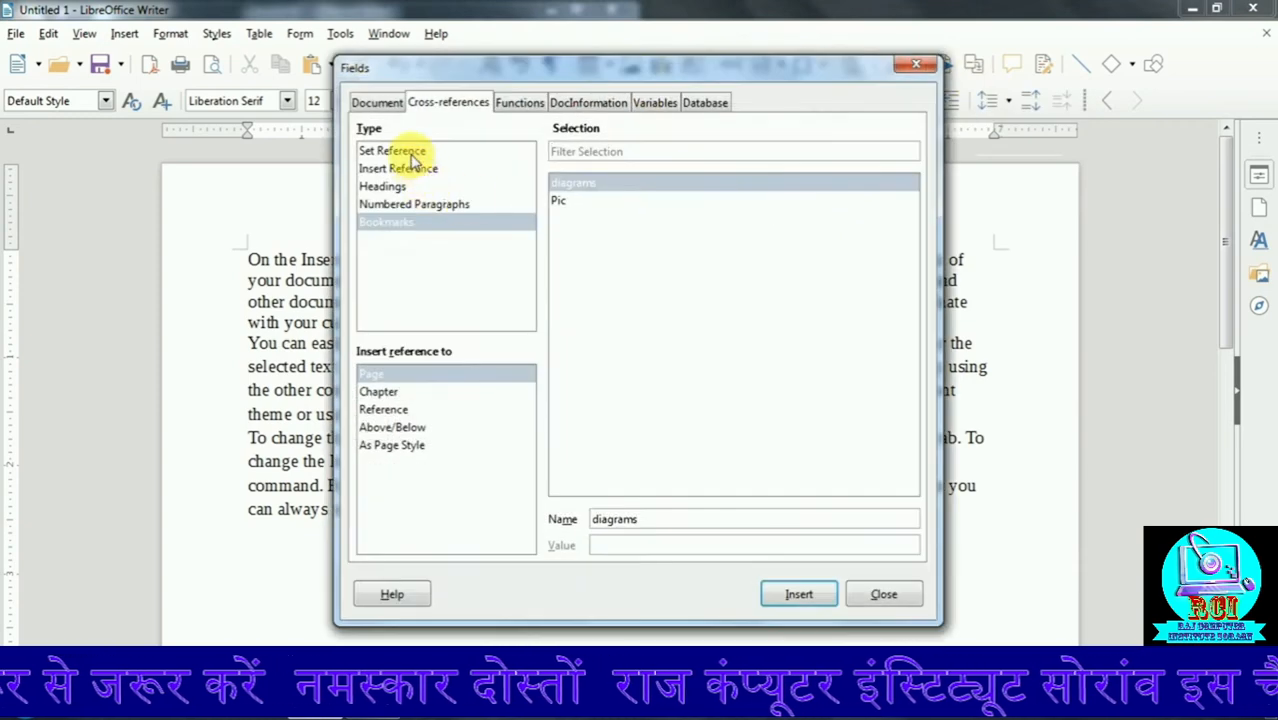
pyautogui.click(410, 152)
pyautogui.click(414, 168)
pyautogui.click(418, 187)
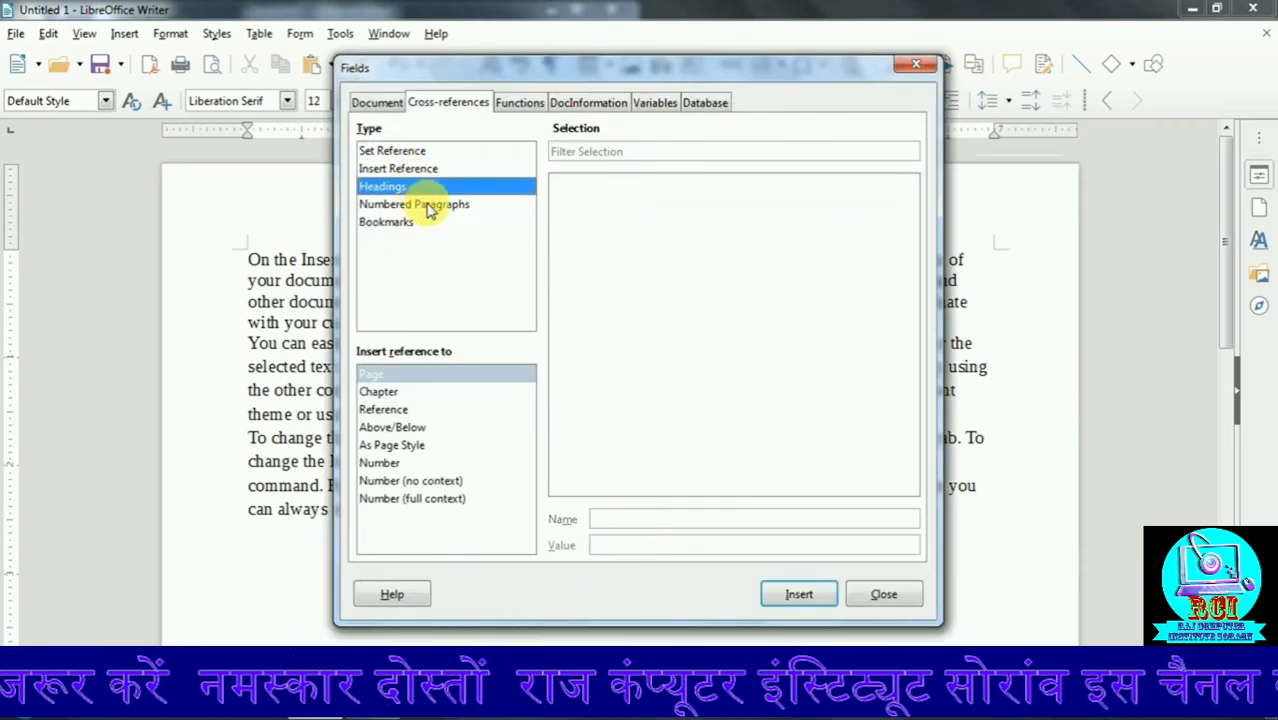
pyautogui.click(426, 205)
pyautogui.click(423, 226)
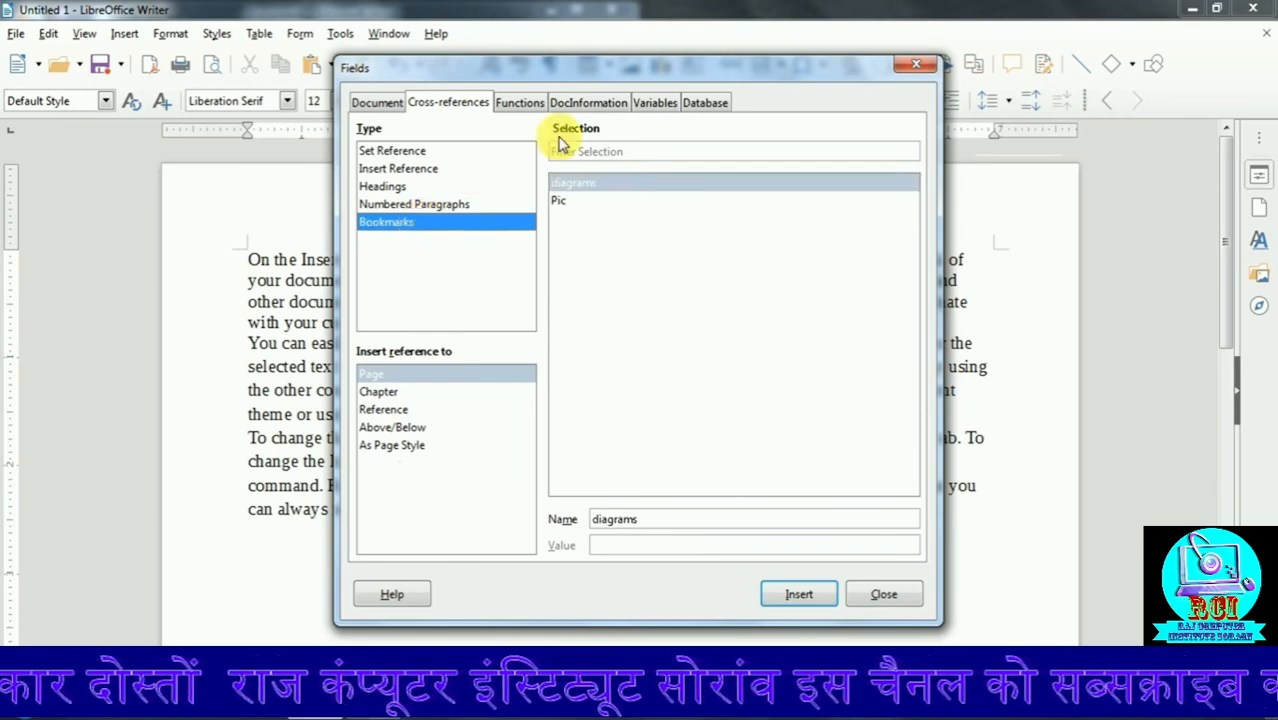
# Step: Insert a page cross-reference to the Pic bookmark below the last paragraph
pyautogui.click(589, 203)
pyautogui.click(590, 185)
pyautogui.click(585, 203)
pyautogui.click(300, 535)
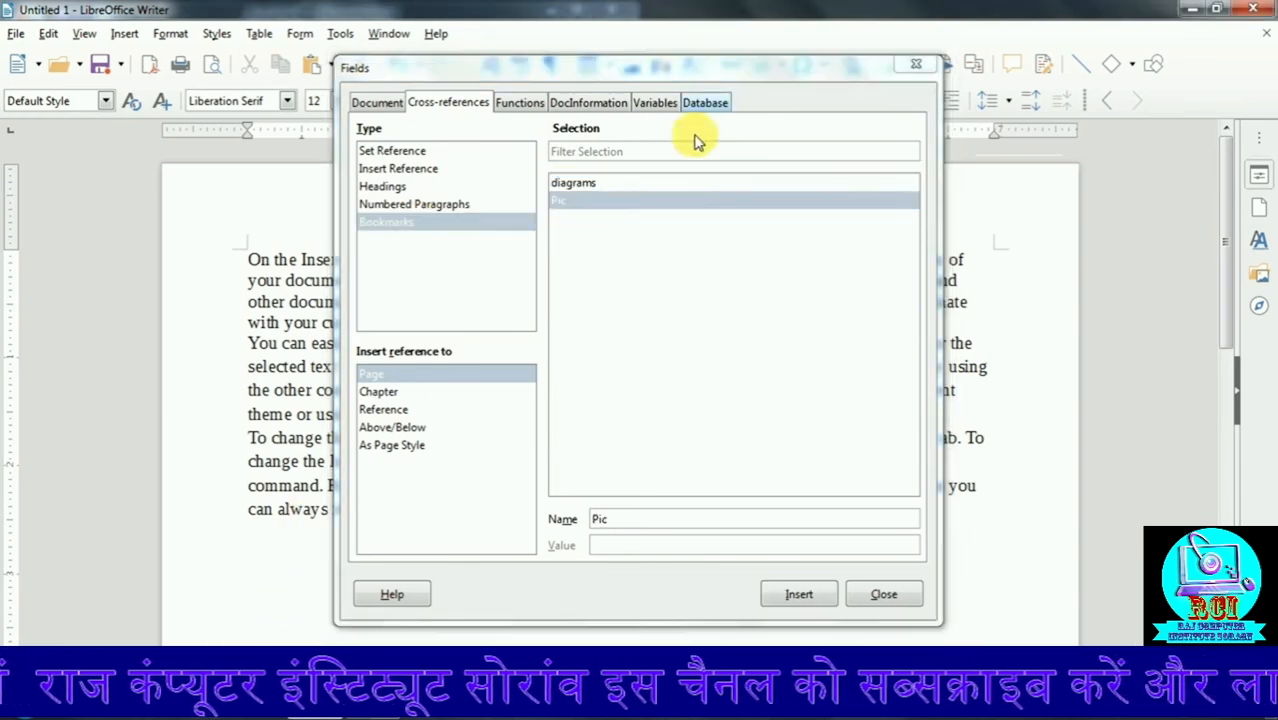
pyautogui.click(645, 205)
pyautogui.click(798, 594)
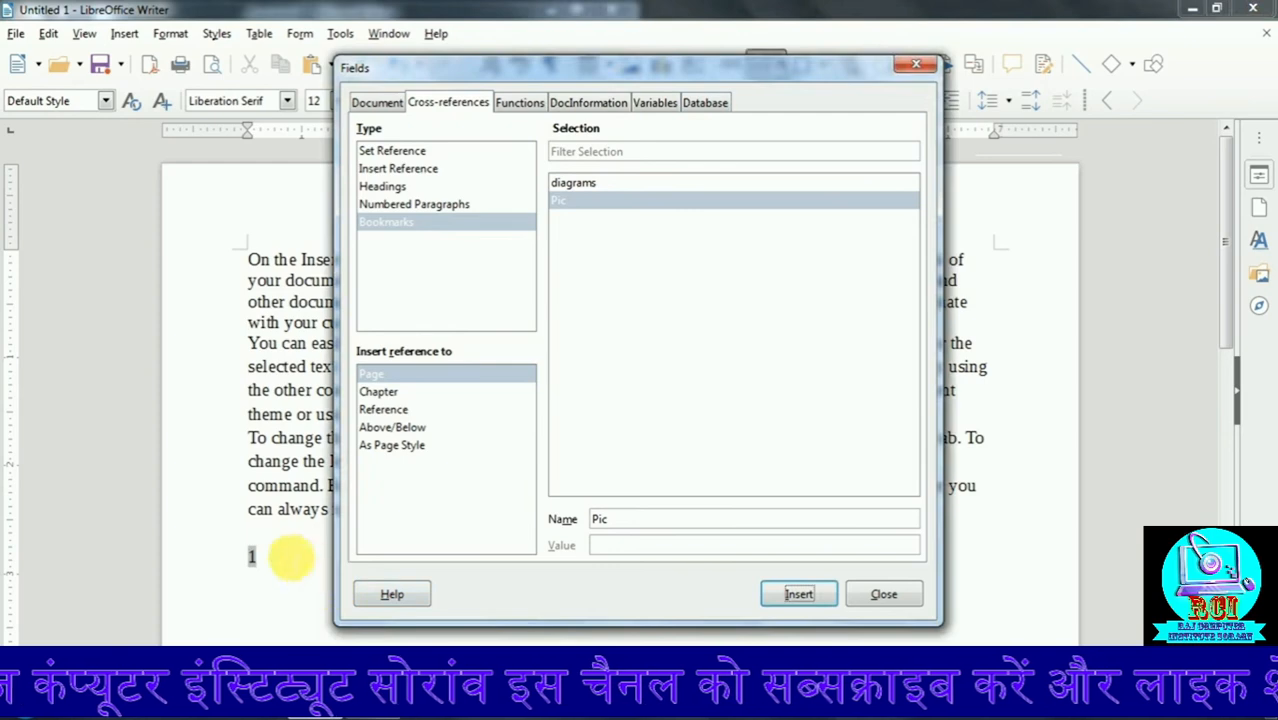
# Step: Insert a page cross-reference to the diagrams bookmark on the next line and follow it to its target
pyautogui.click(290, 557)
pyautogui.click(635, 185)
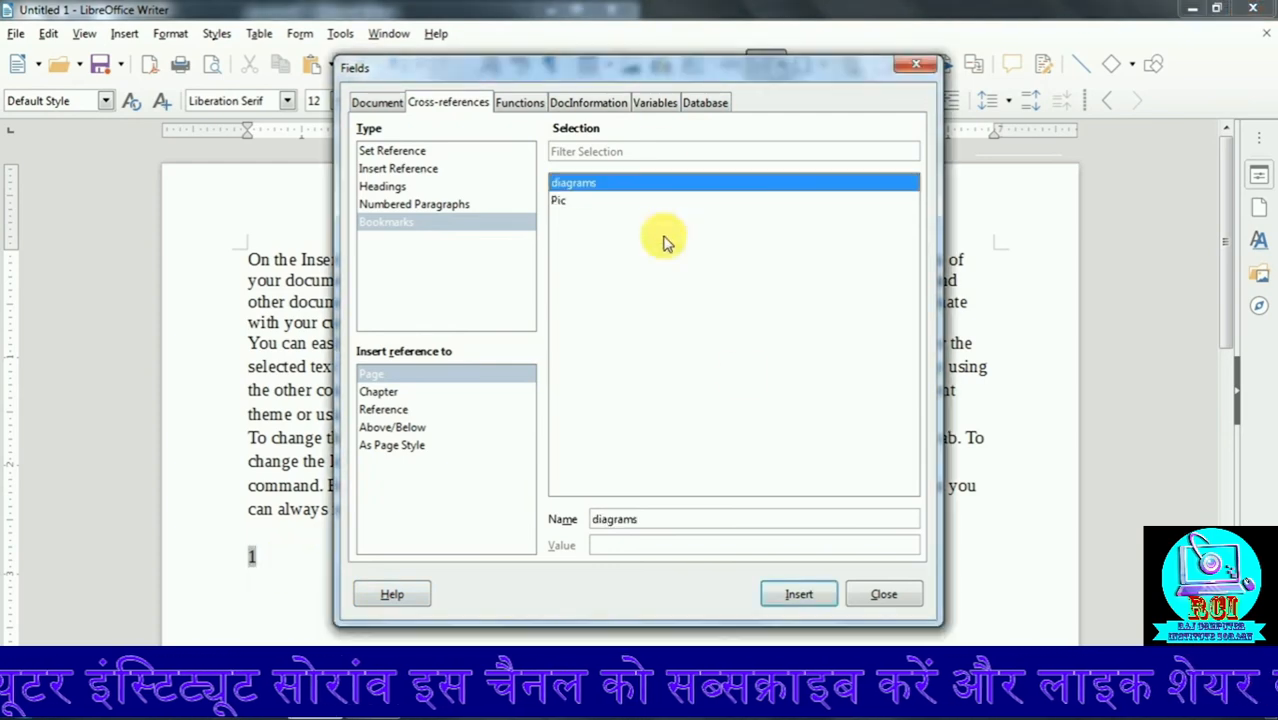
pyautogui.click(798, 594)
pyautogui.click(884, 594)
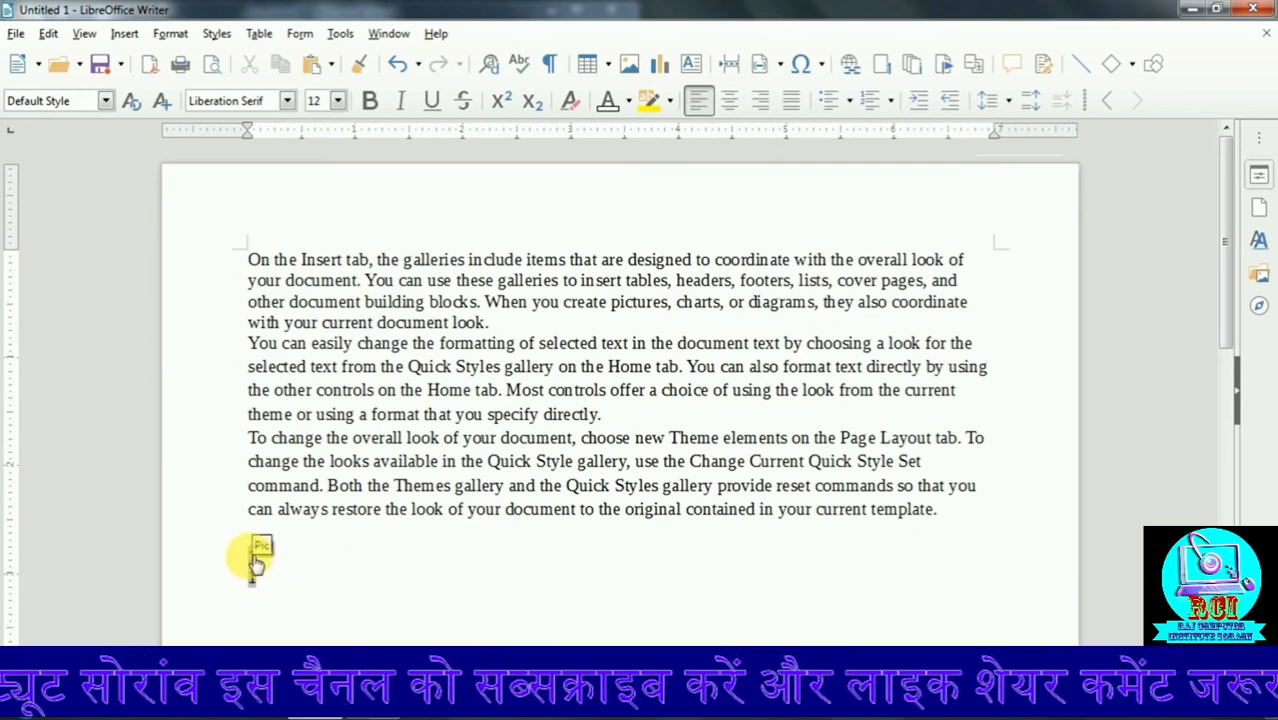
pyautogui.moveTo(256, 578)
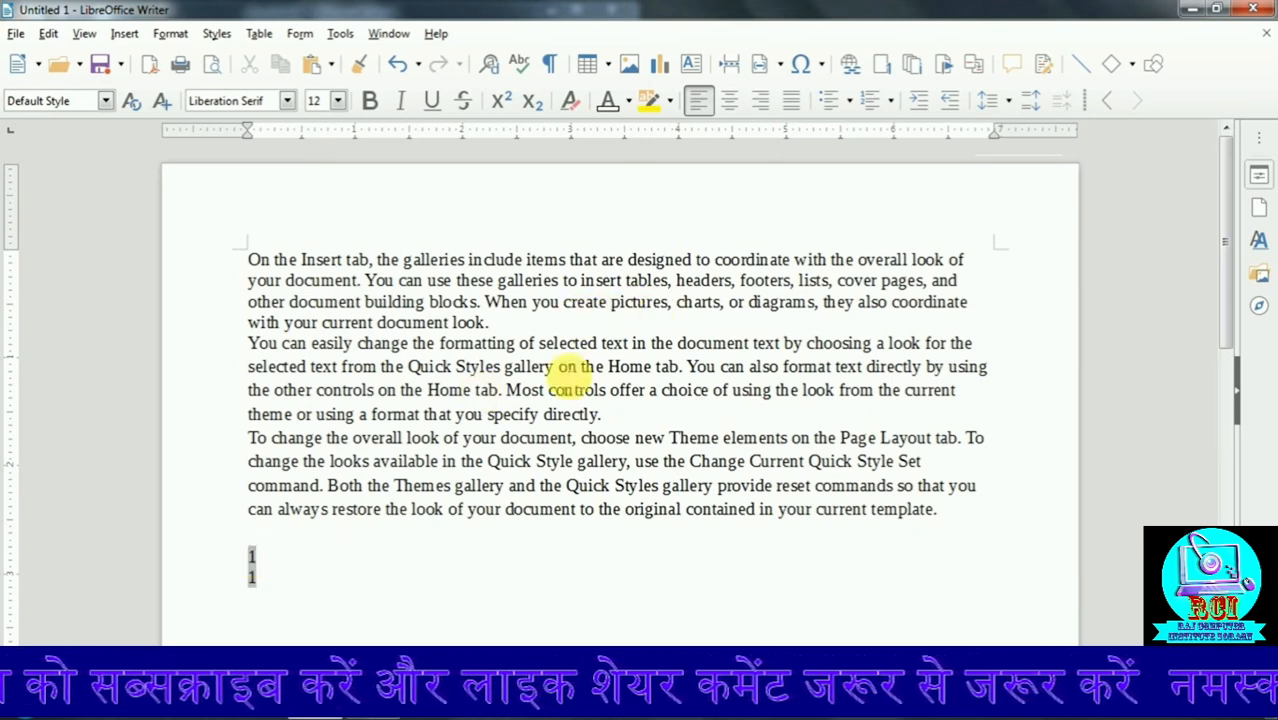
pyautogui.keyDown('ctrl'); pyautogui.click(252, 578); pyautogui.keyUp('ctrl')
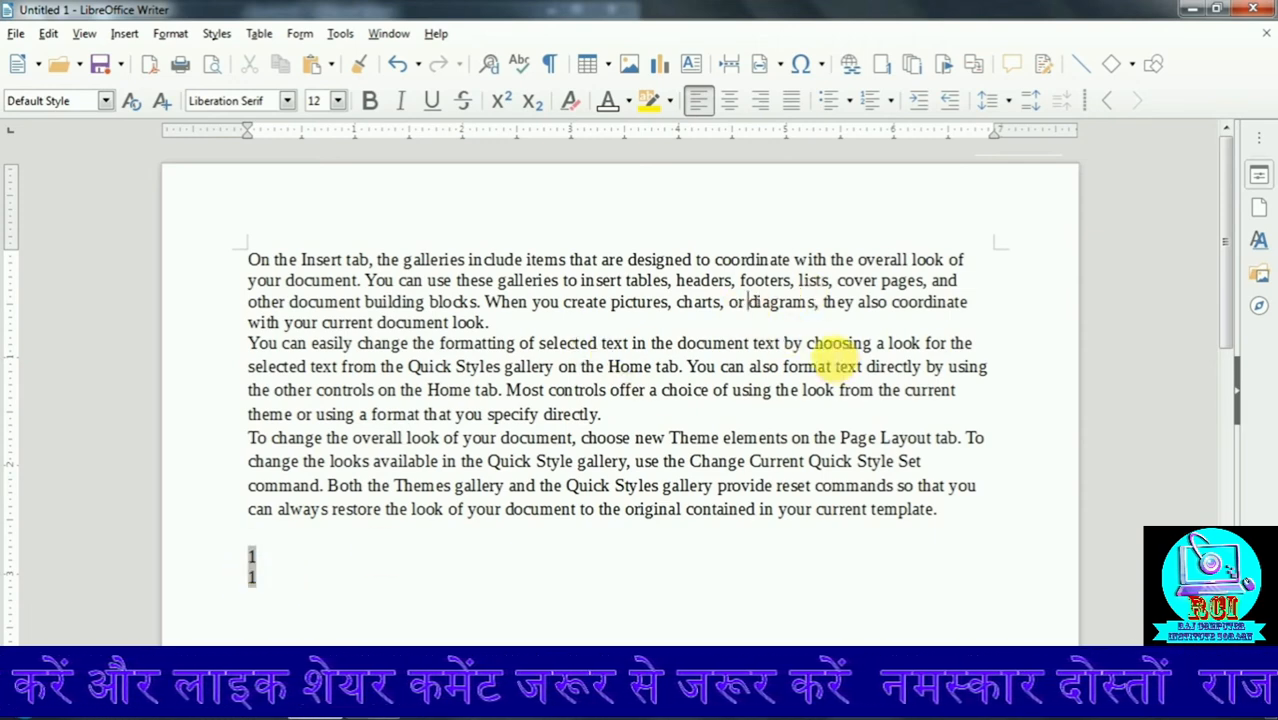
# Step: Delete both cross-reference fields below the last paragraph
pyautogui.hotkey('ctrl', 'a')
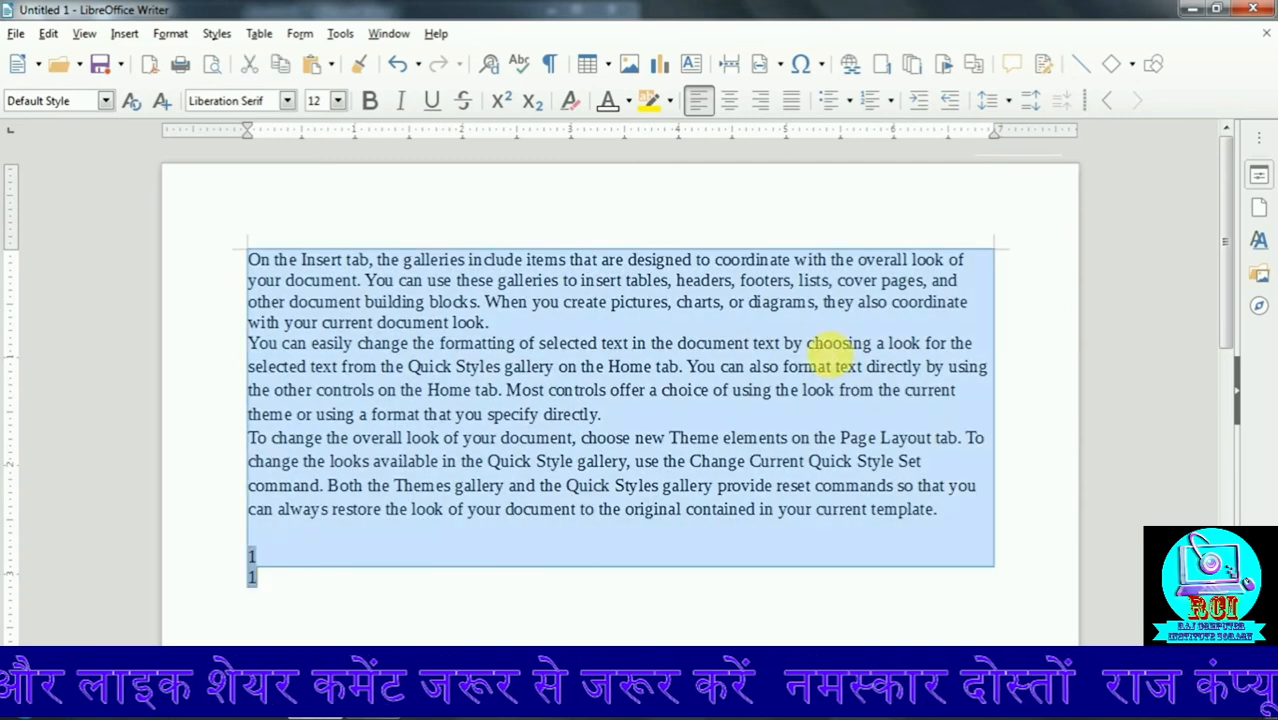
pyautogui.moveTo(343, 597); pyautogui.dragTo(180, 555)
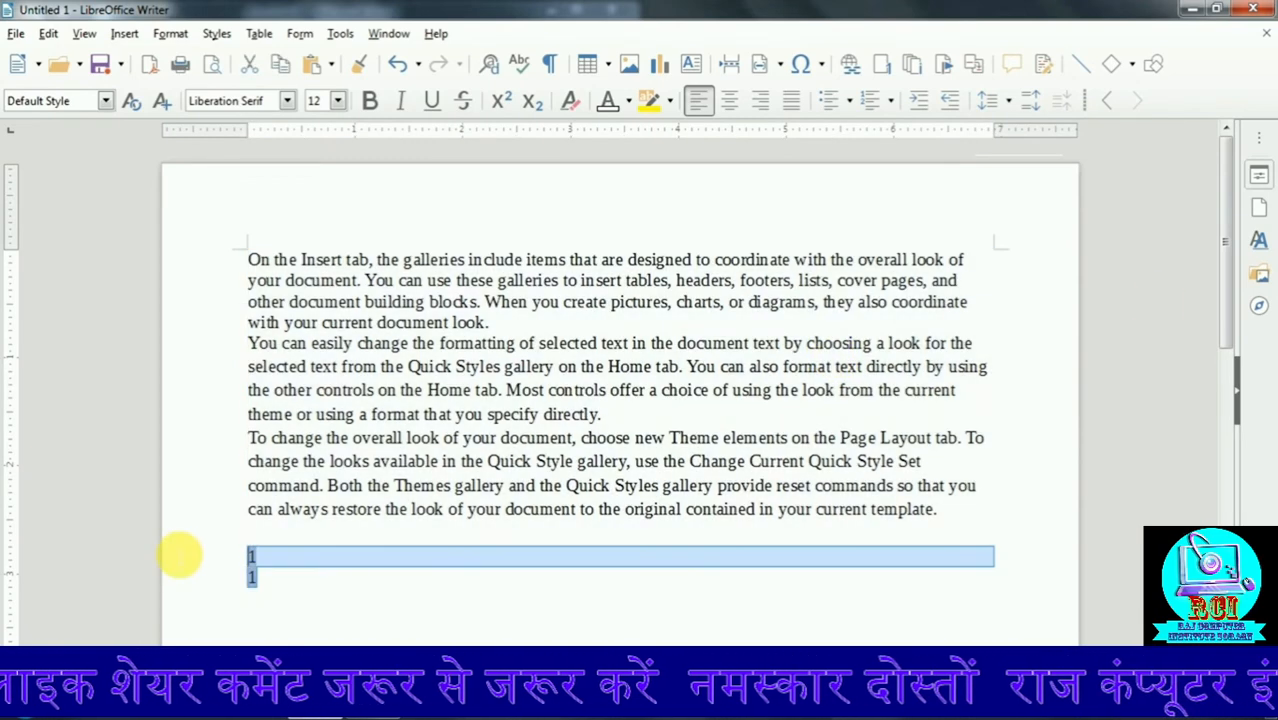
pyautogui.press('Delete')
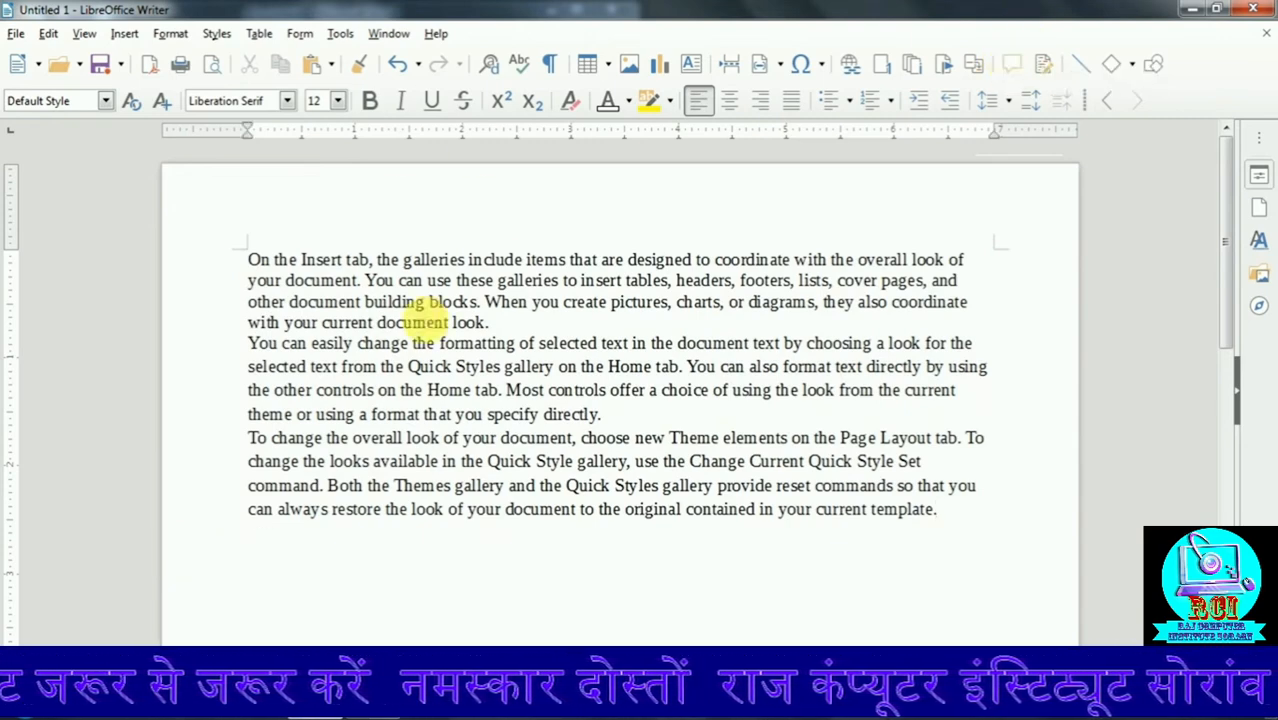
# Step: Add a comment to the word "items" in the first paragraph with the text "There are many collection in galleries."
pyautogui.doubleClick(548, 259)
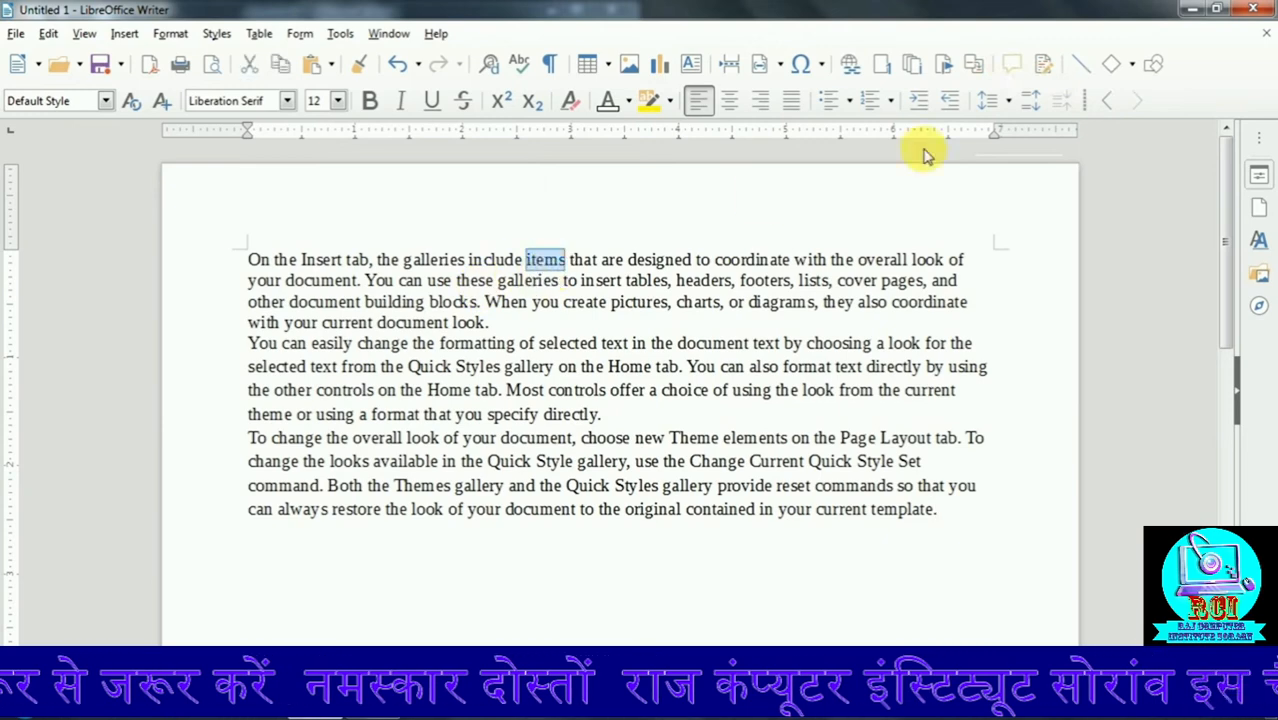
pyautogui.click(1013, 64)
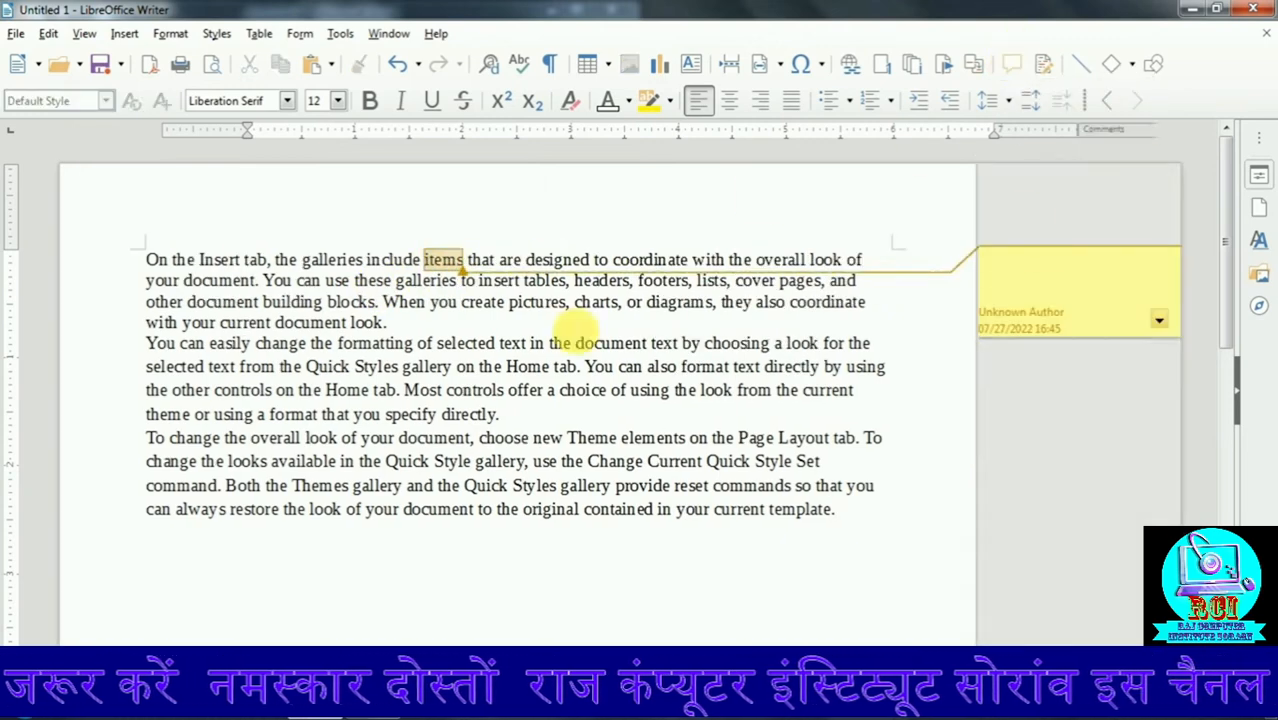
pyautogui.click(1045, 272)
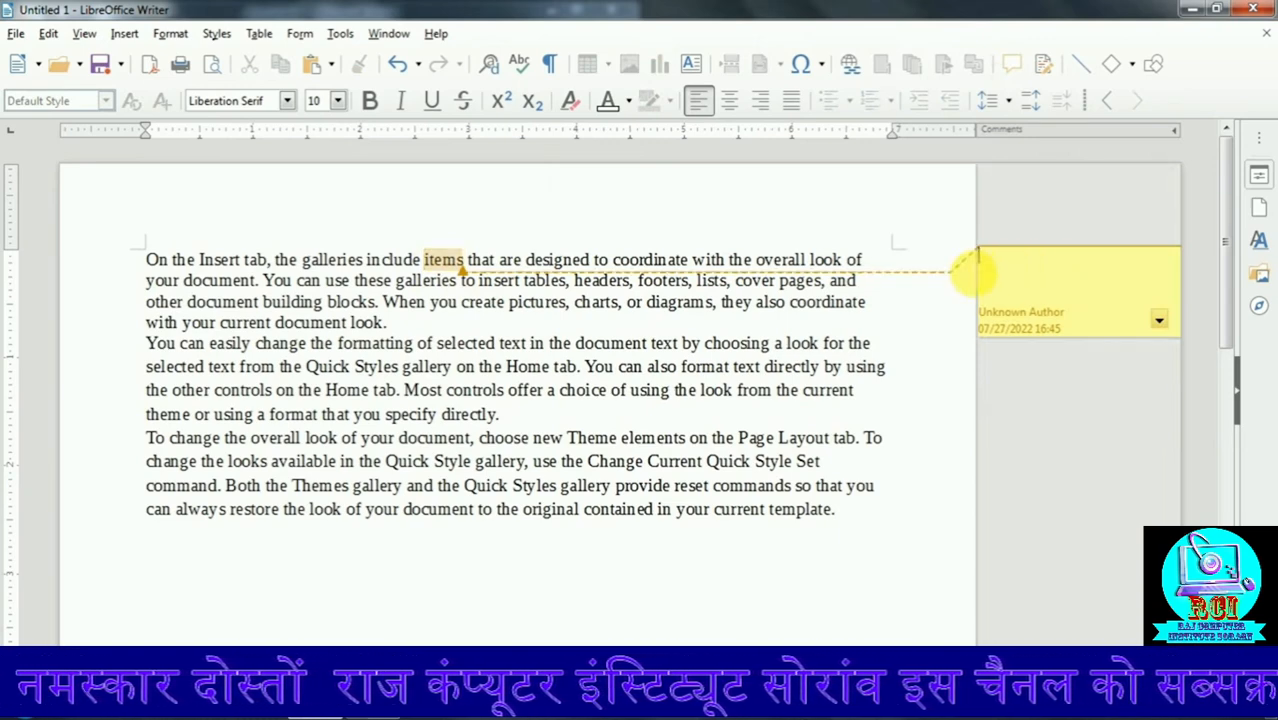
pyautogui.write('There are man')
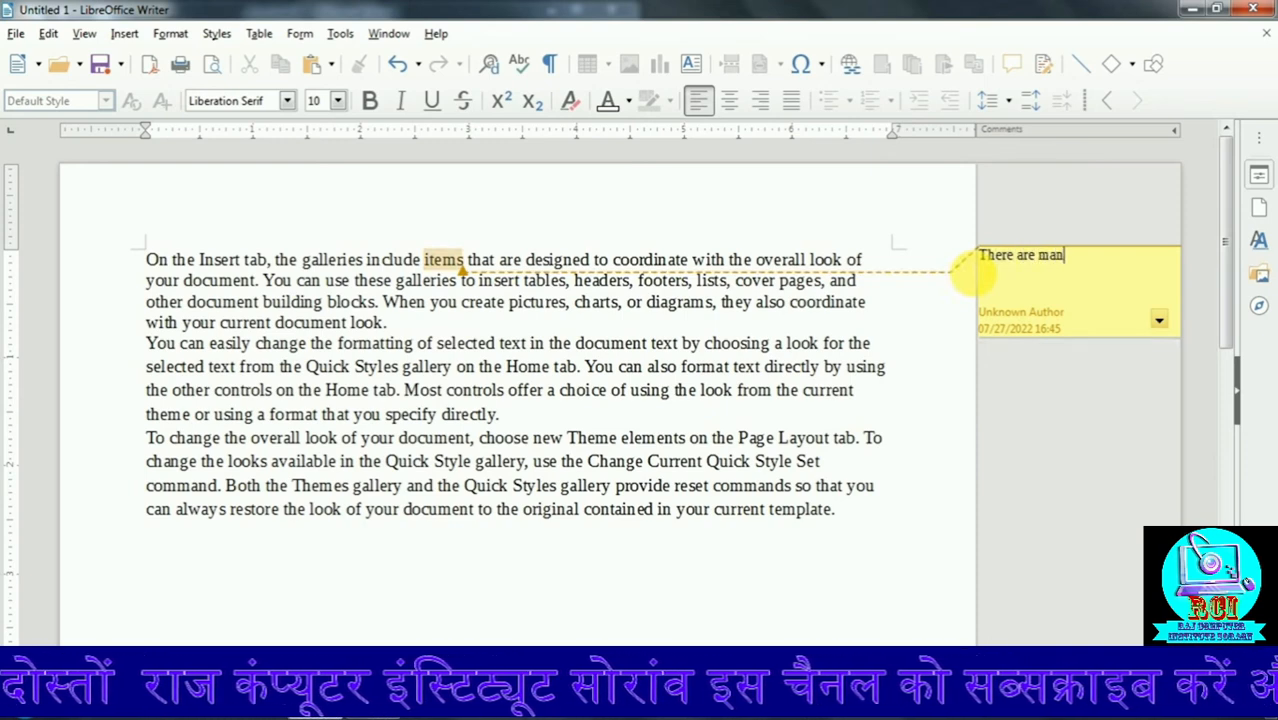
pyautogui.write('y collection in gl')
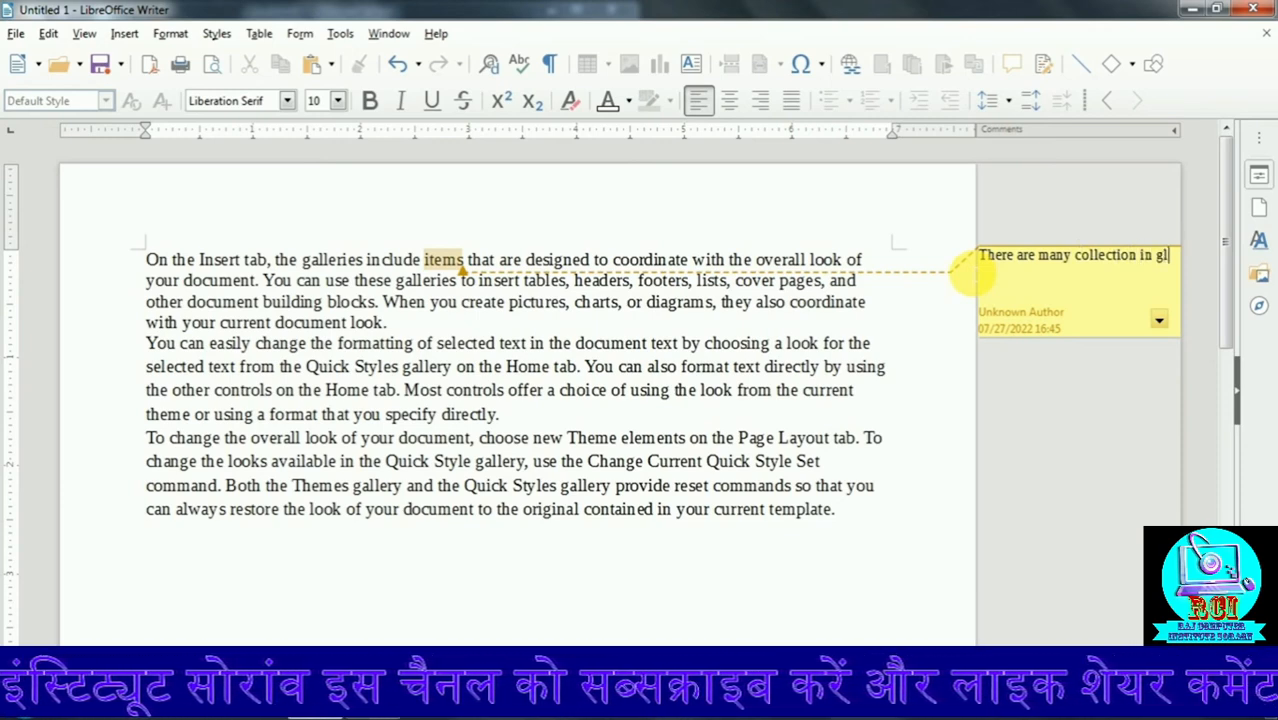
pyautogui.press('BackSpace')
pyautogui.write('alleries.')
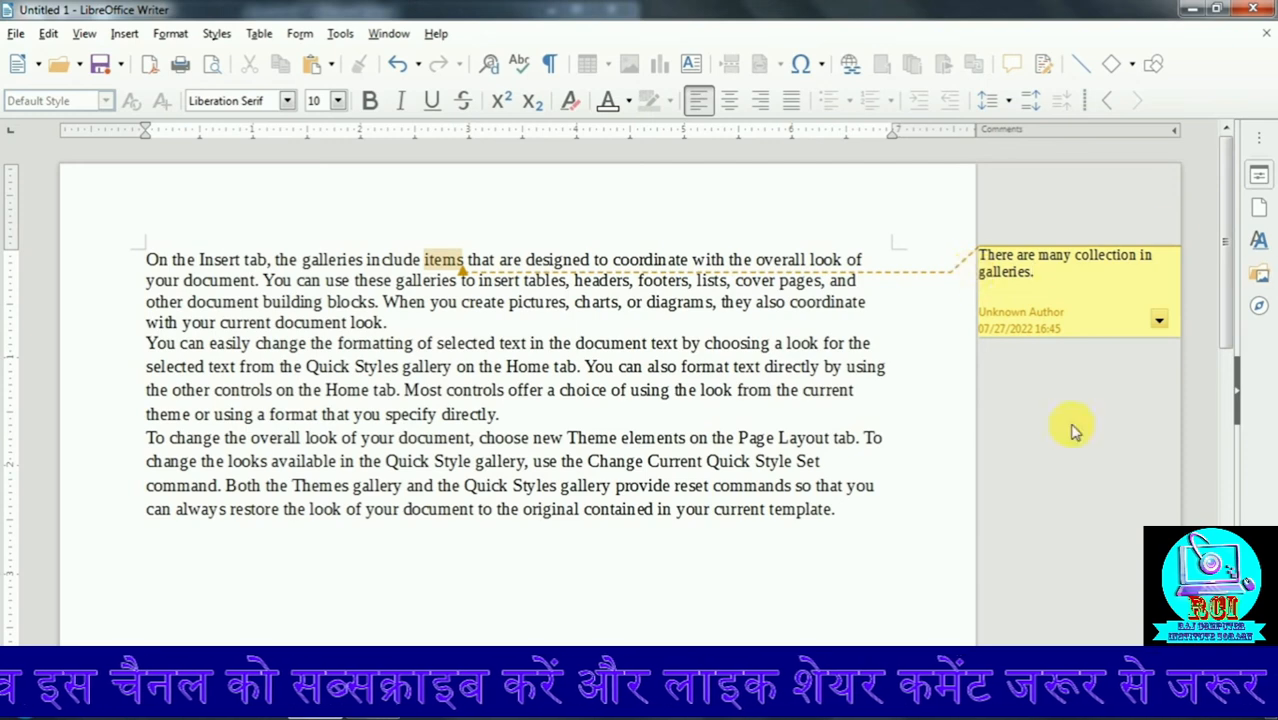
pyautogui.click(554, 208)
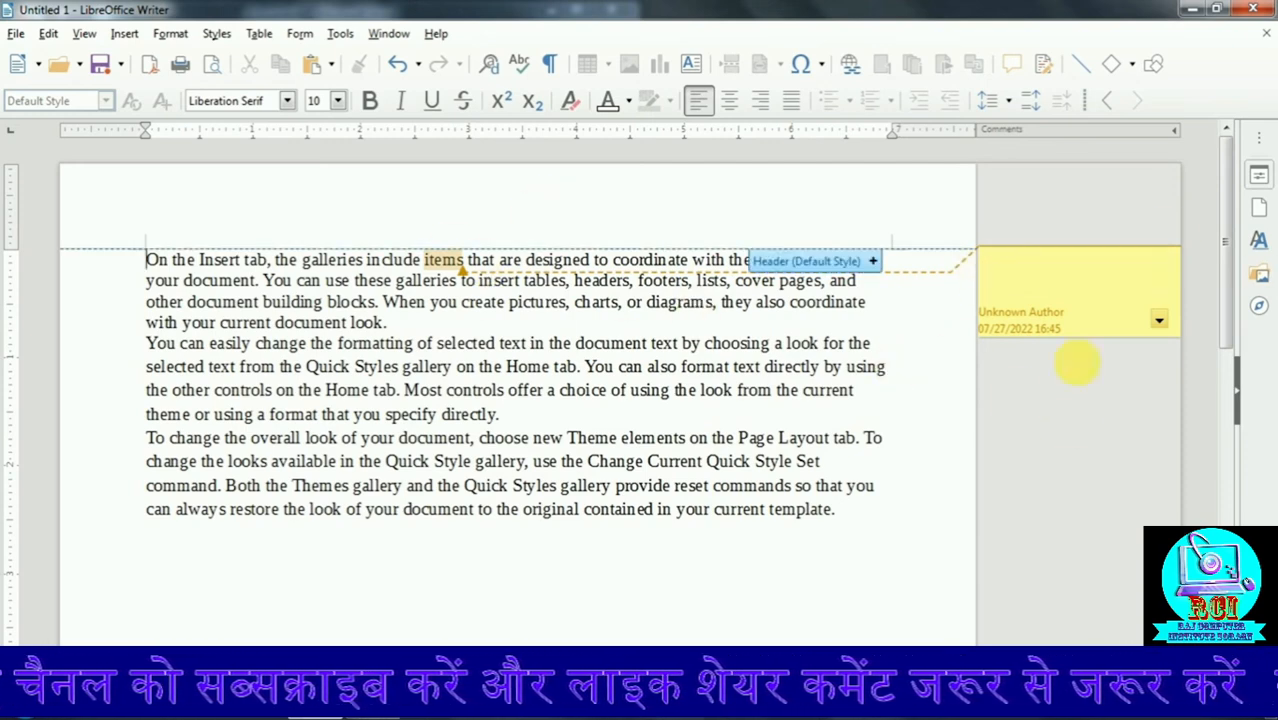
pyautogui.click(607, 414)
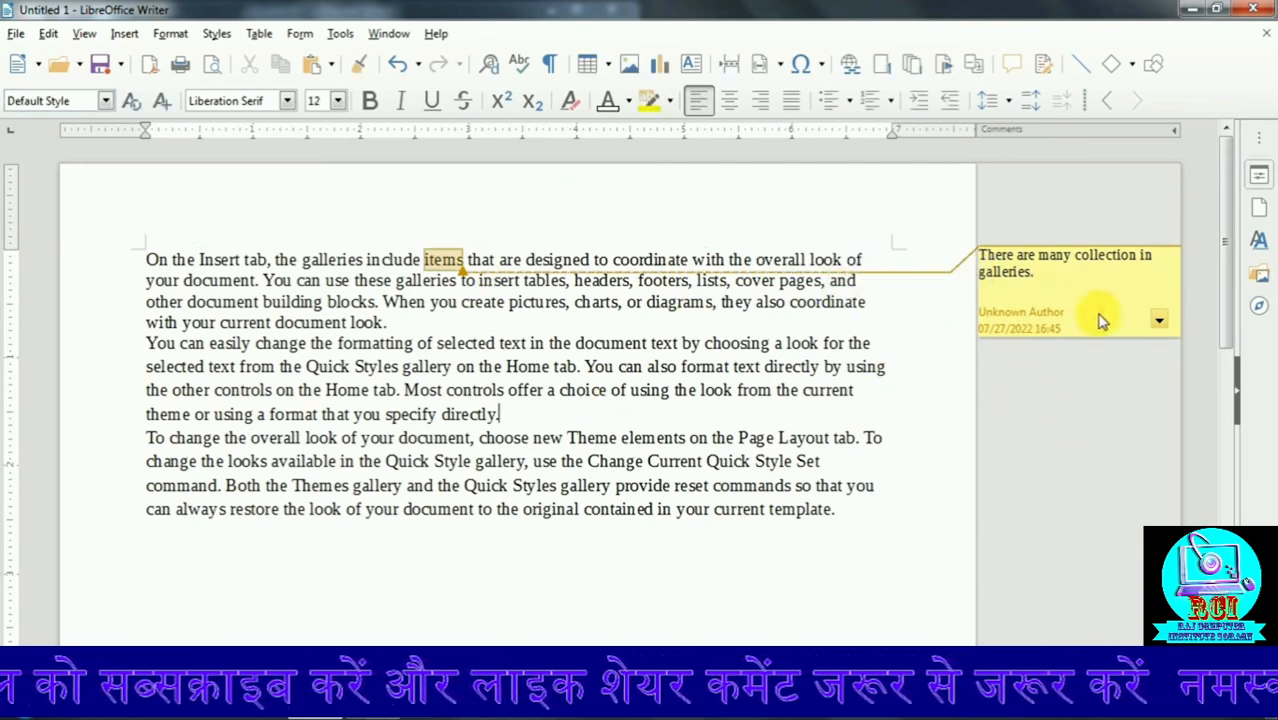
# Step: Examine the delete and format options of the comment on "items", leaving them unused
pyautogui.click(1158, 320)
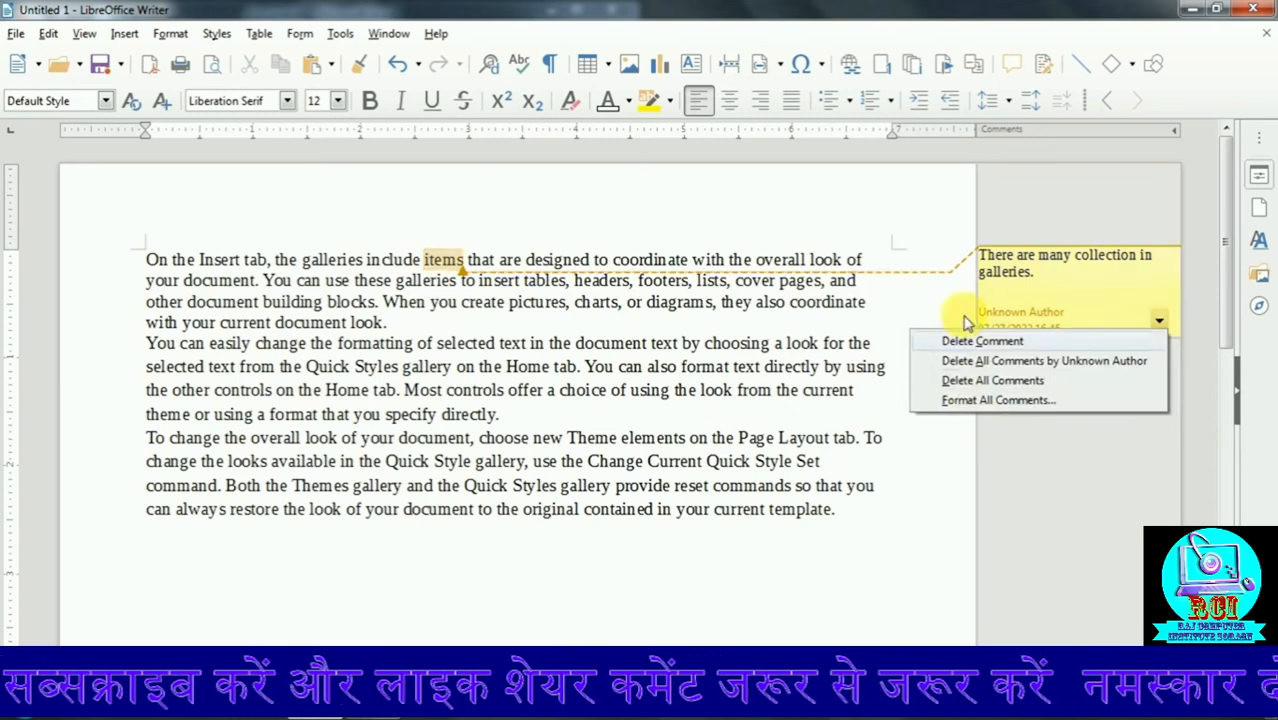
pyautogui.click(694, 433)
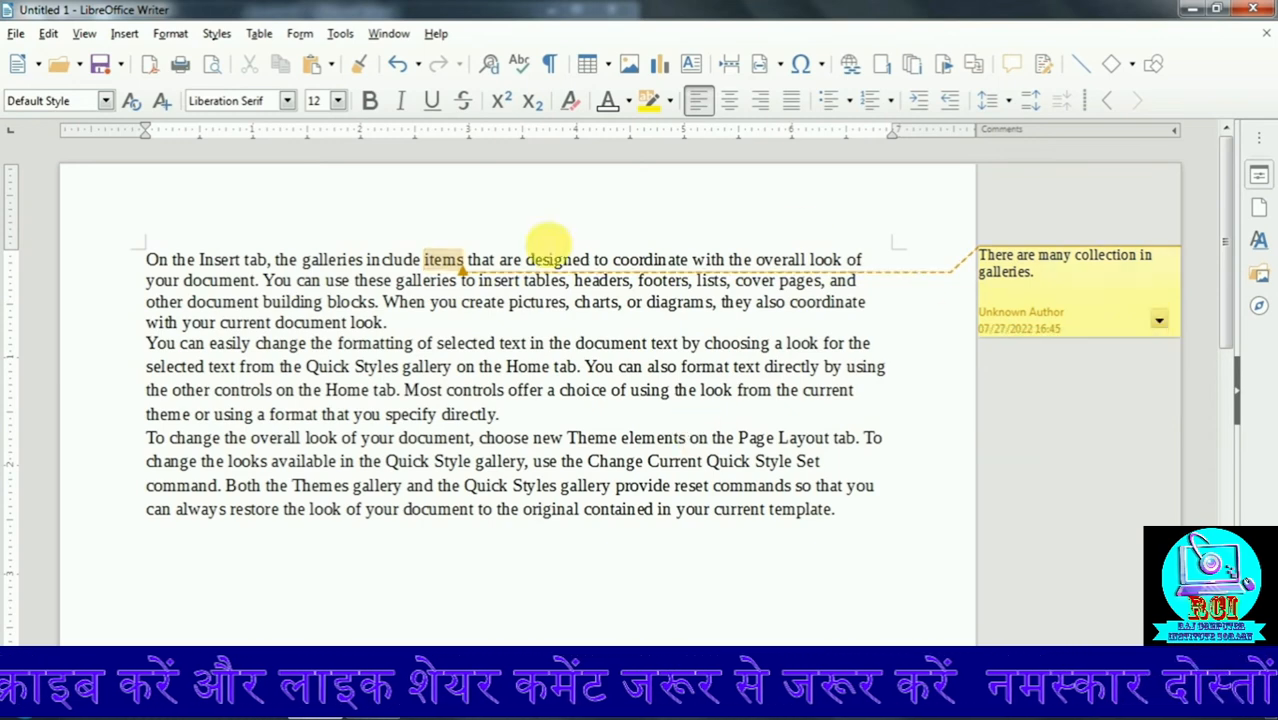
# Step: Hide the document's comments, show them again, and delete the comment on the word "items"
pyautogui.click(83, 34)
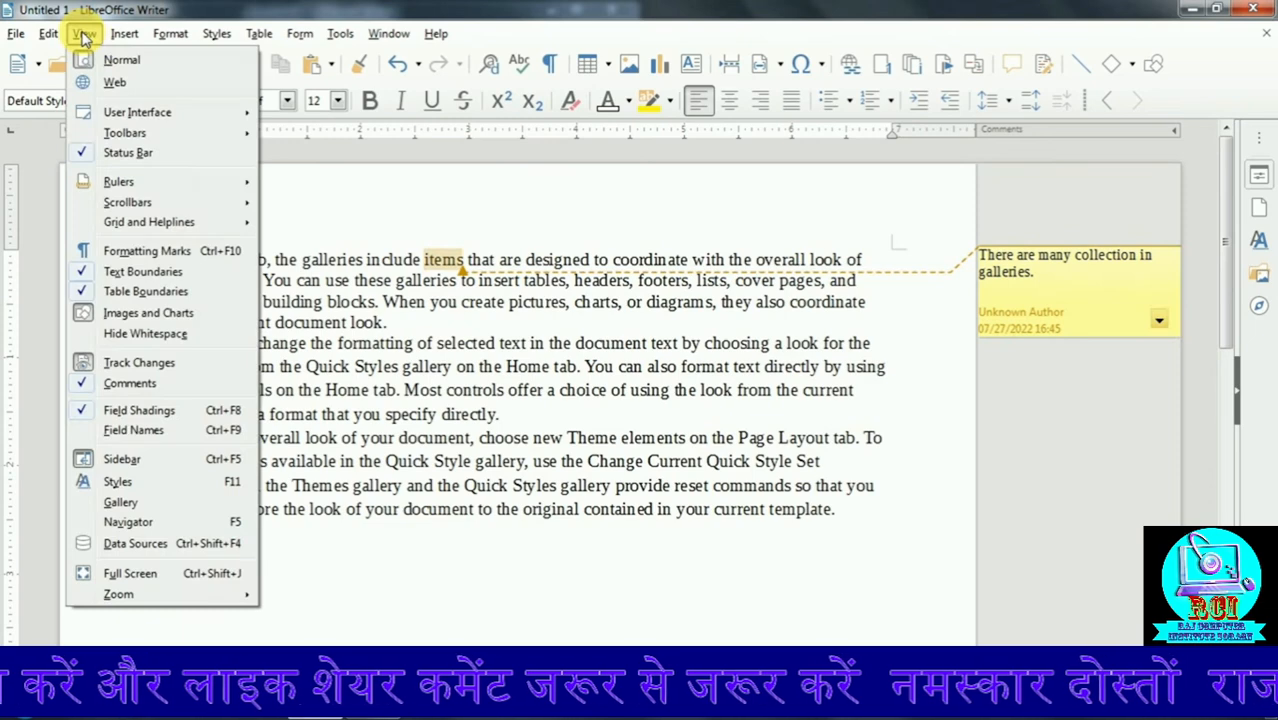
pyautogui.click(86, 387)
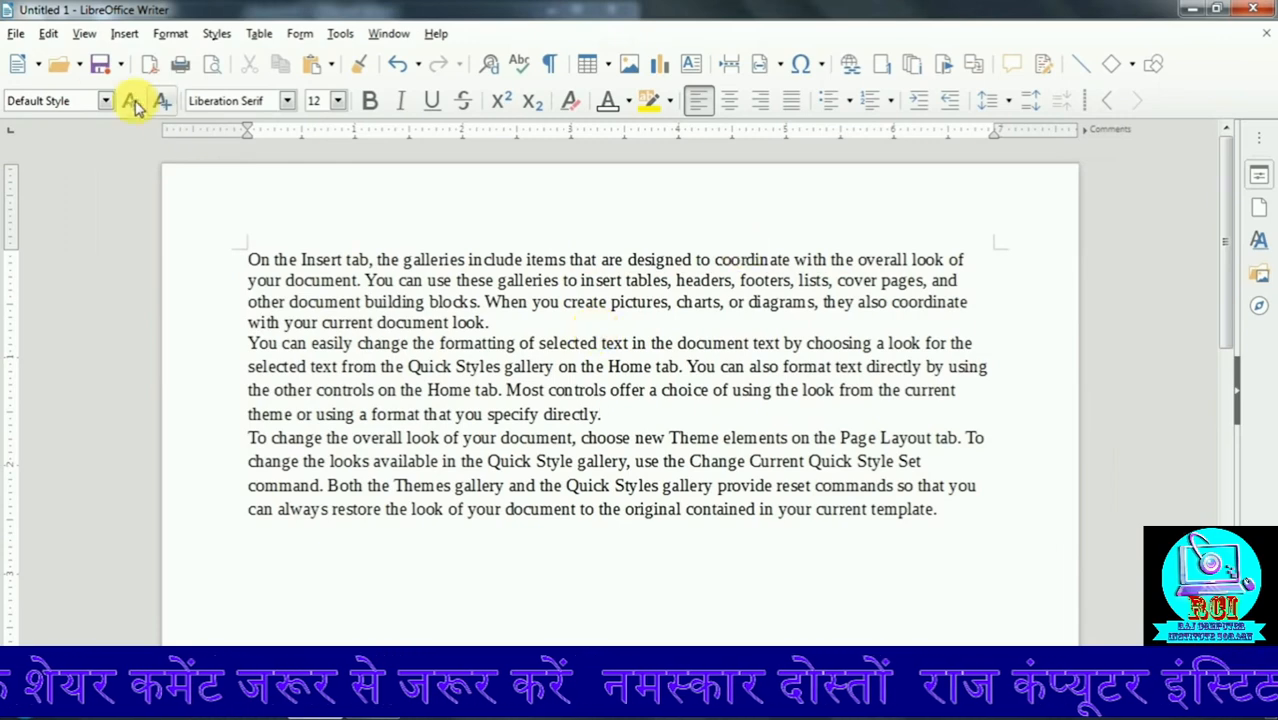
pyautogui.click(84, 33)
pyautogui.click(120, 384)
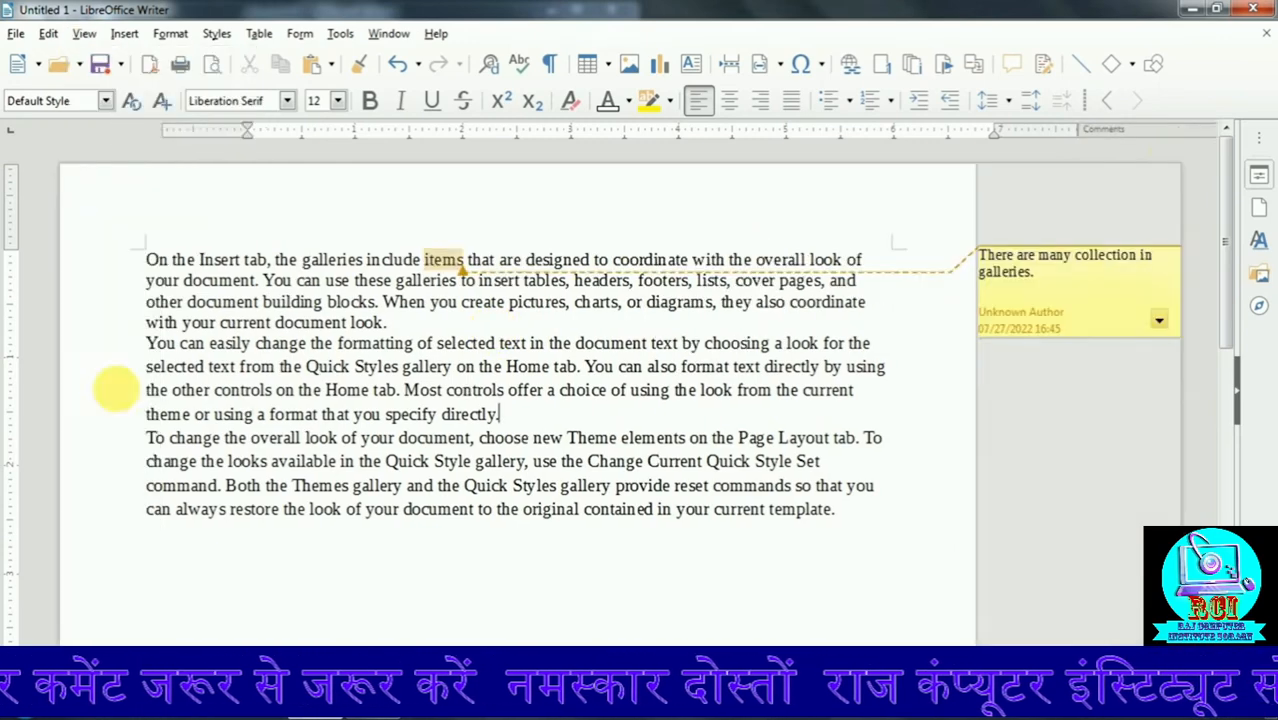
pyautogui.click(1159, 320)
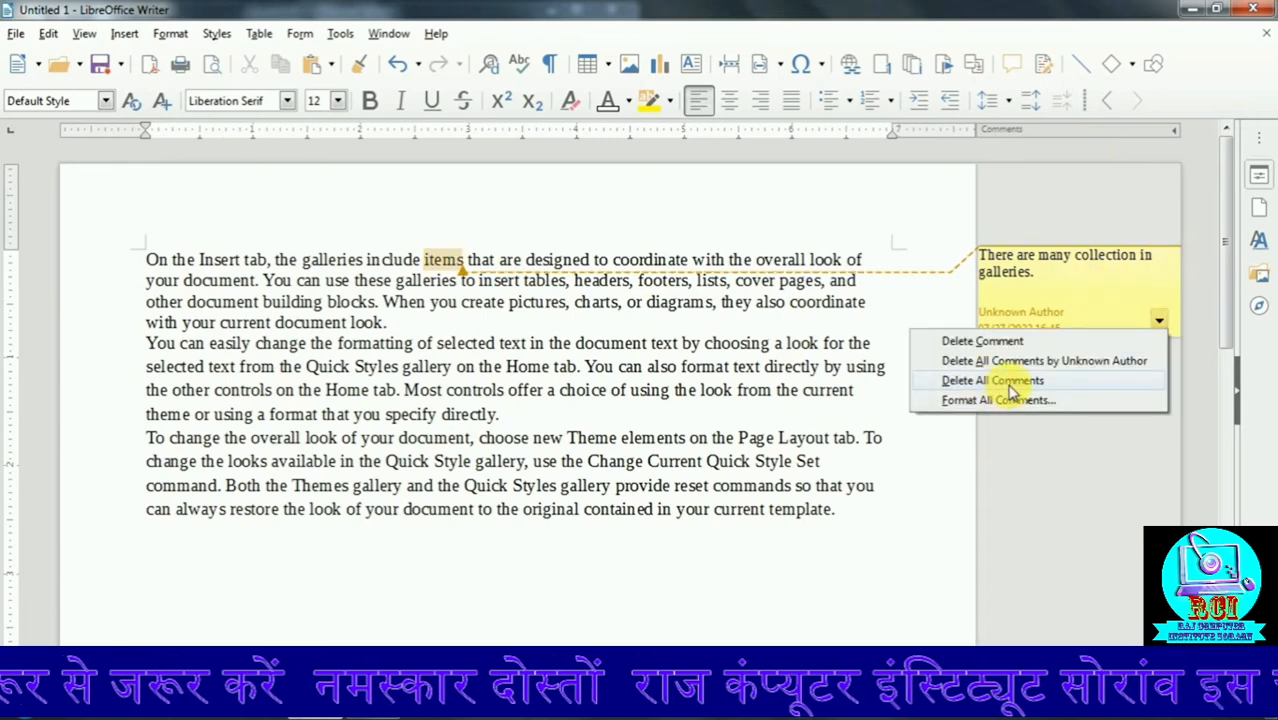
pyautogui.click(985, 342)
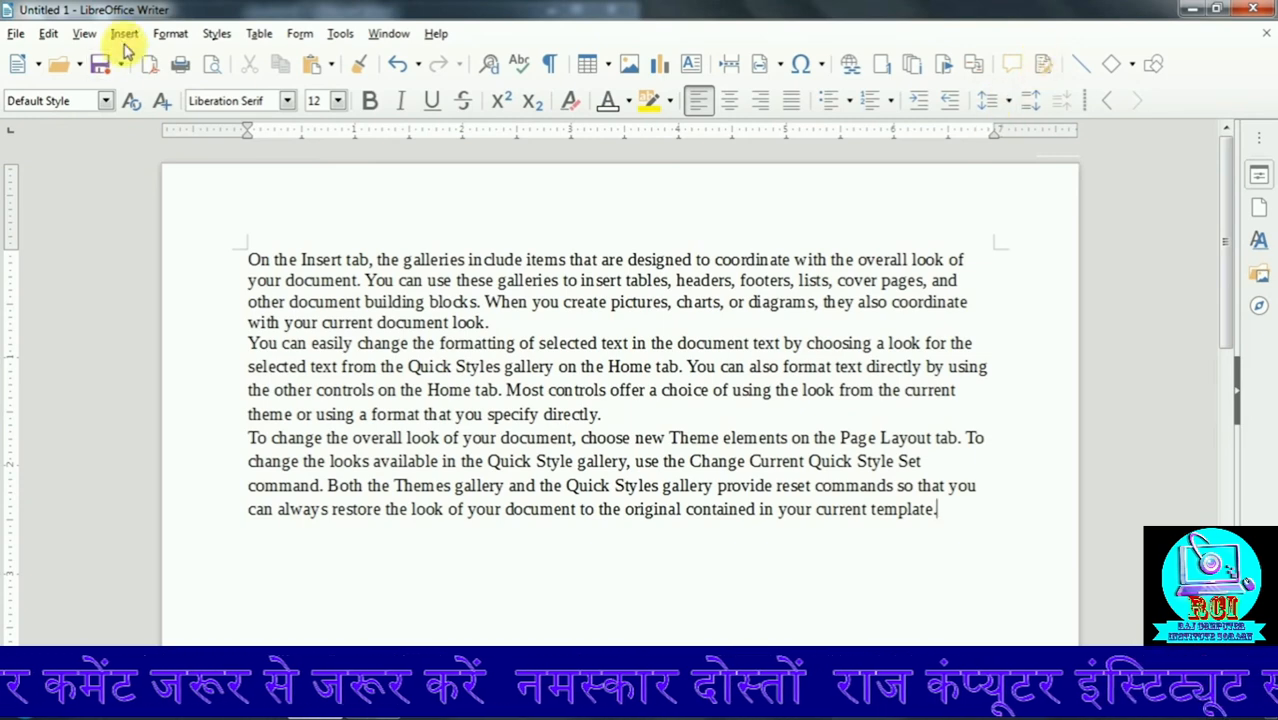
# Step: Examine the Track Changes display option and the change-tracking commands for recording, managing, comparing and merging, leaving them unused
pyautogui.click(88, 33)
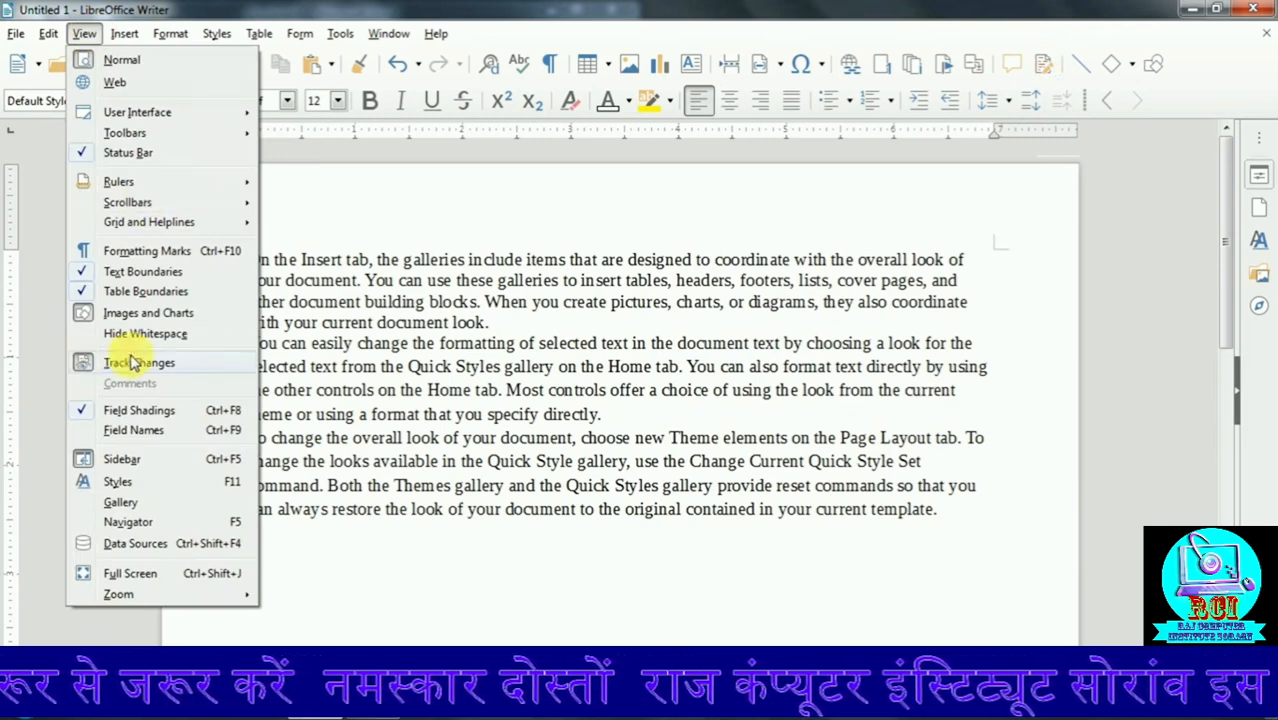
pyautogui.click(938, 474)
pyautogui.click(950, 463)
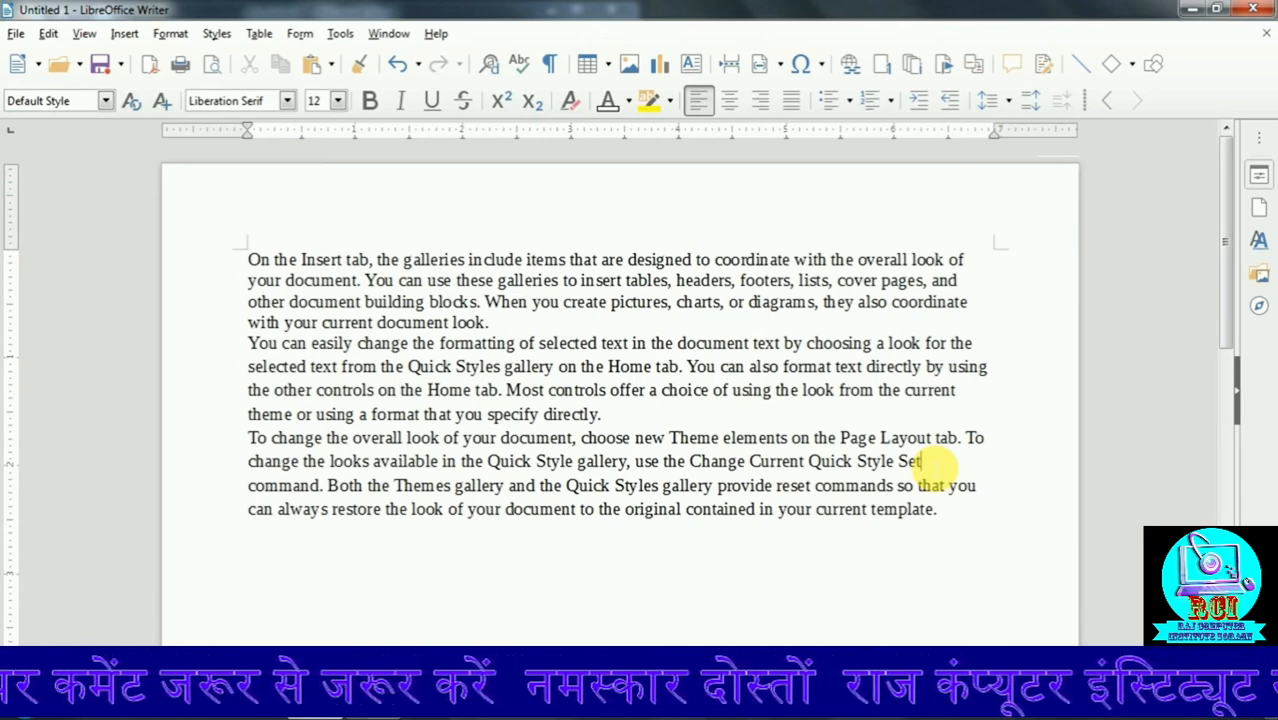
pyautogui.click(52, 35)
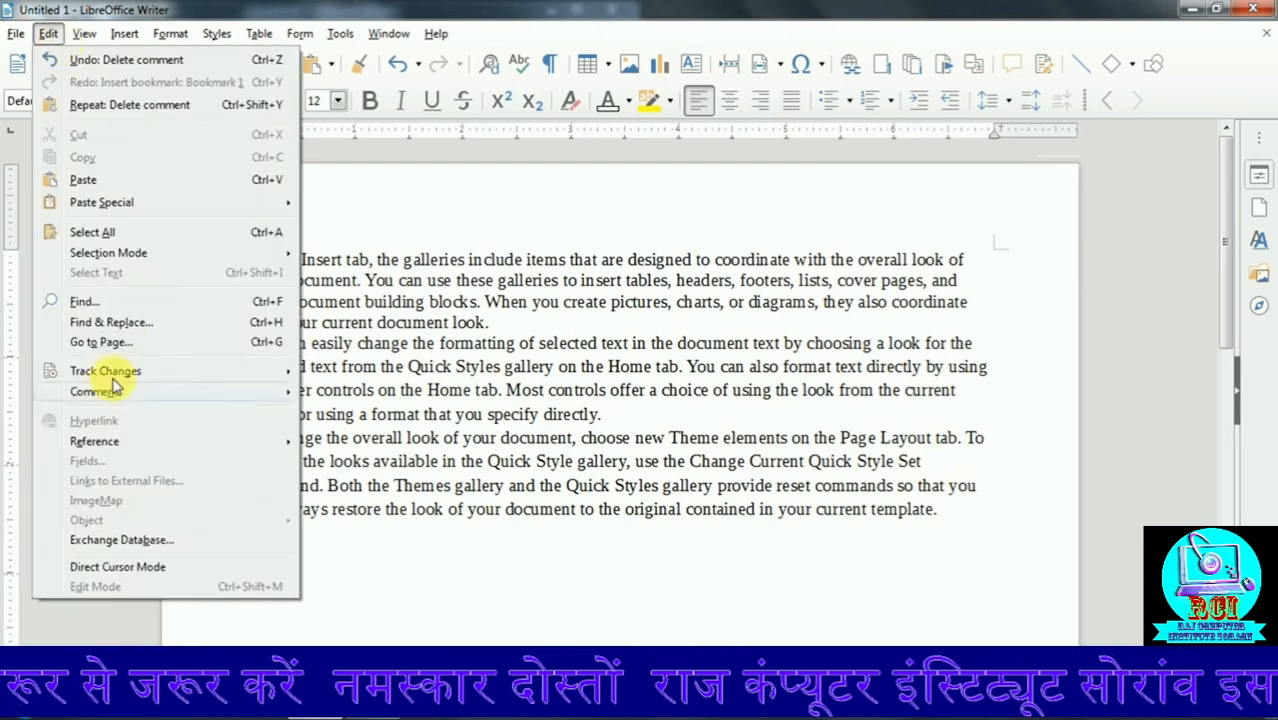
pyautogui.moveTo(135, 378)
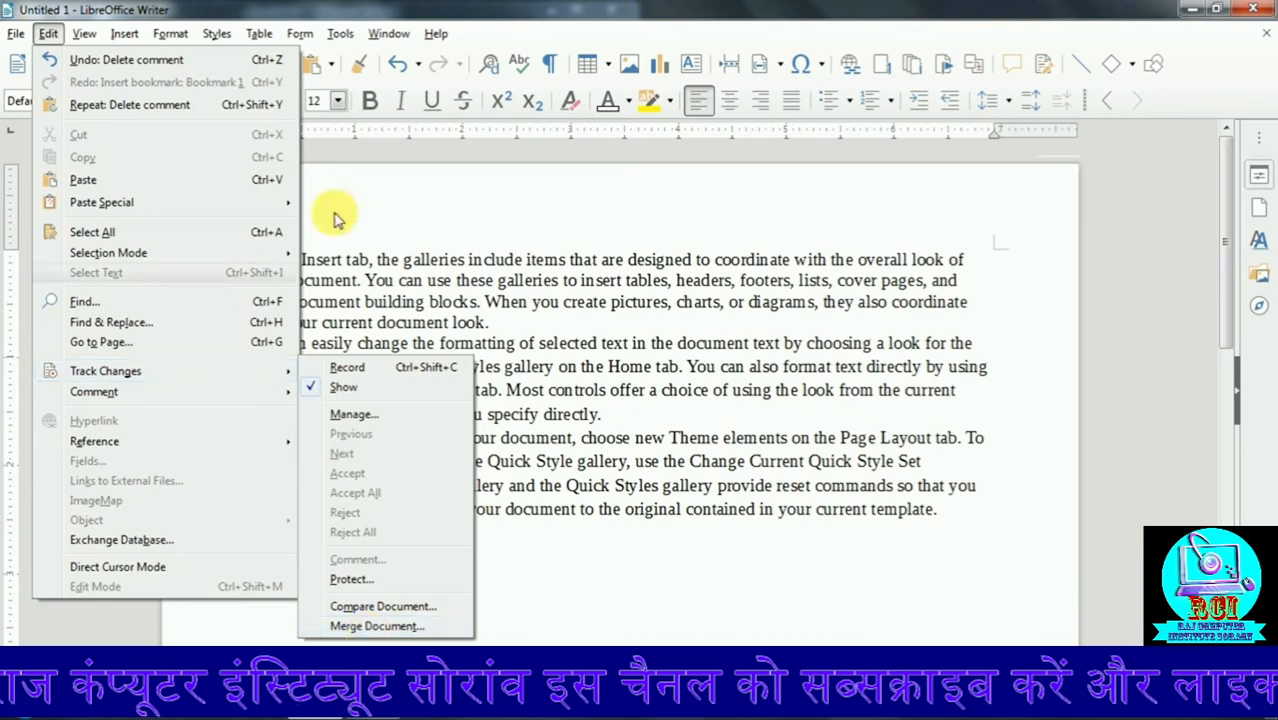
pyautogui.click(772, 366)
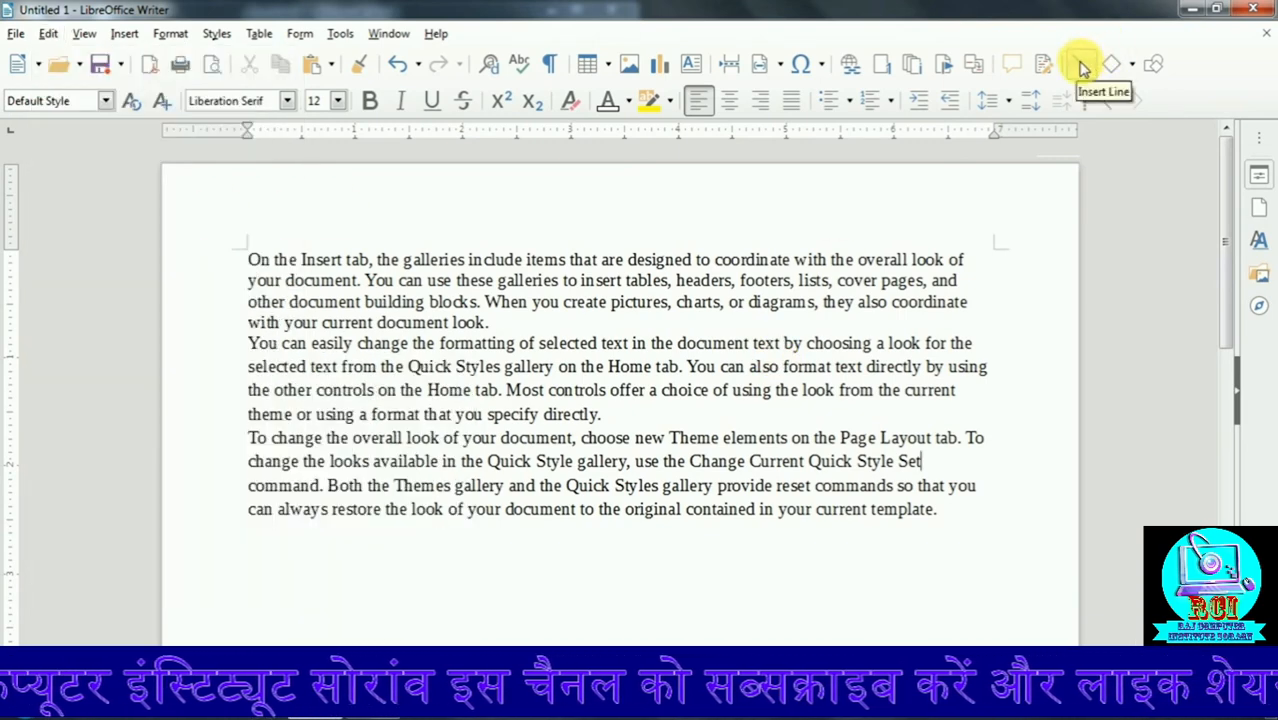
# Step: Draw a horizontal line about 7.2 inches long below the last paragraph and set its width to 0.04"
pyautogui.moveTo(975, 560)
pyautogui.mouseDown()
pyautogui.moveTo(128, 565)
pyautogui.moveTo(196, 566)
pyautogui.mouseUp()
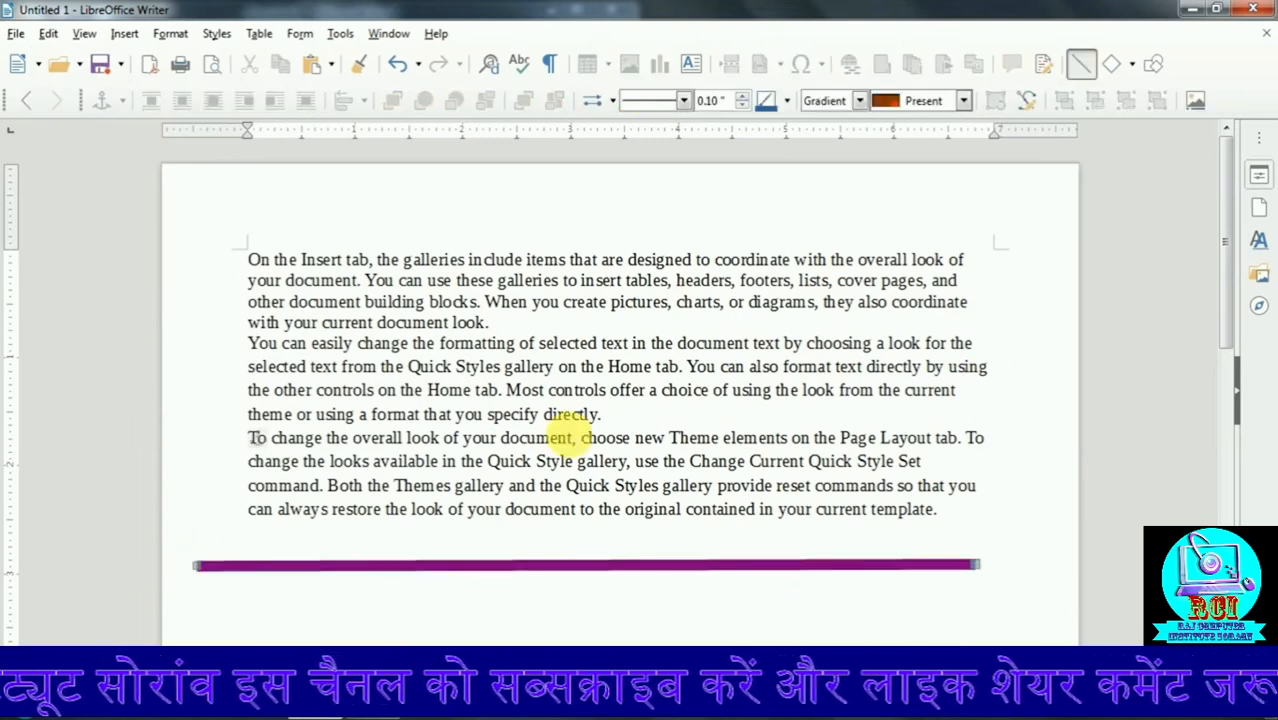
pyautogui.click(742, 105)
pyautogui.click(742, 105)
pyautogui.click(742, 105)
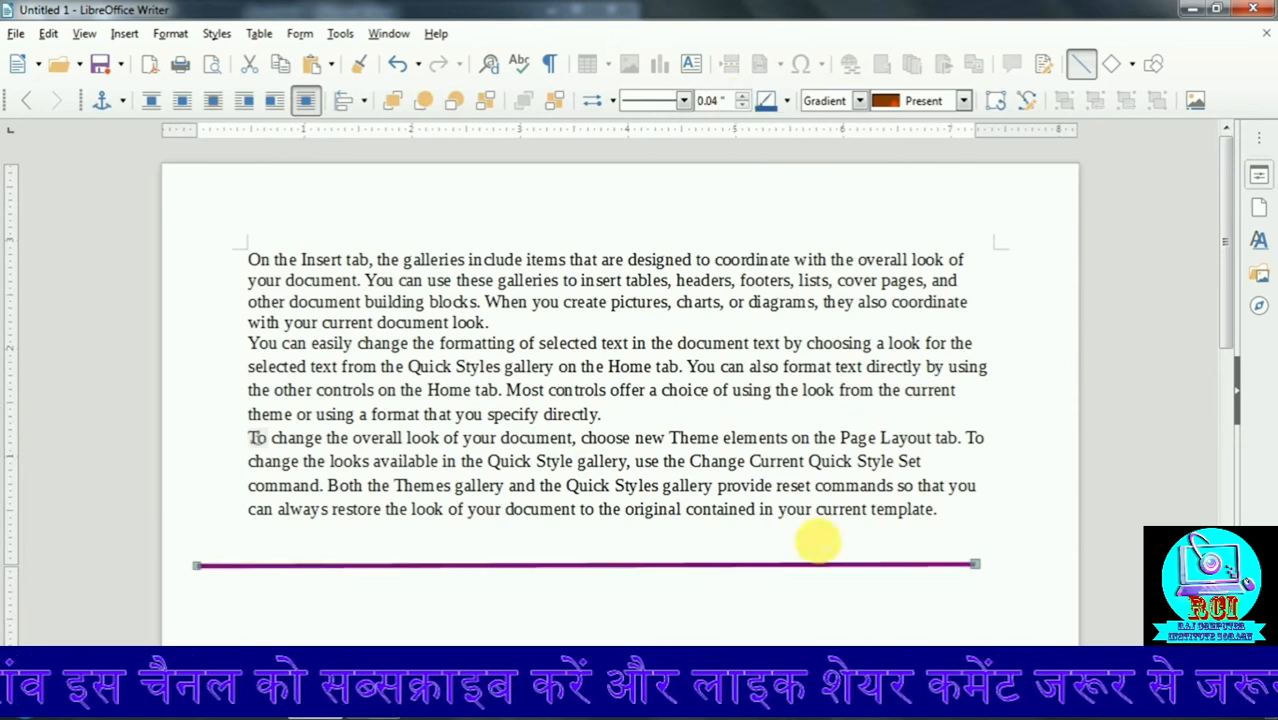
# Step: Draw a ring shape about 3.6 inches across over the right-hand part of the paragraphs and the line
pyautogui.click(1132, 64)
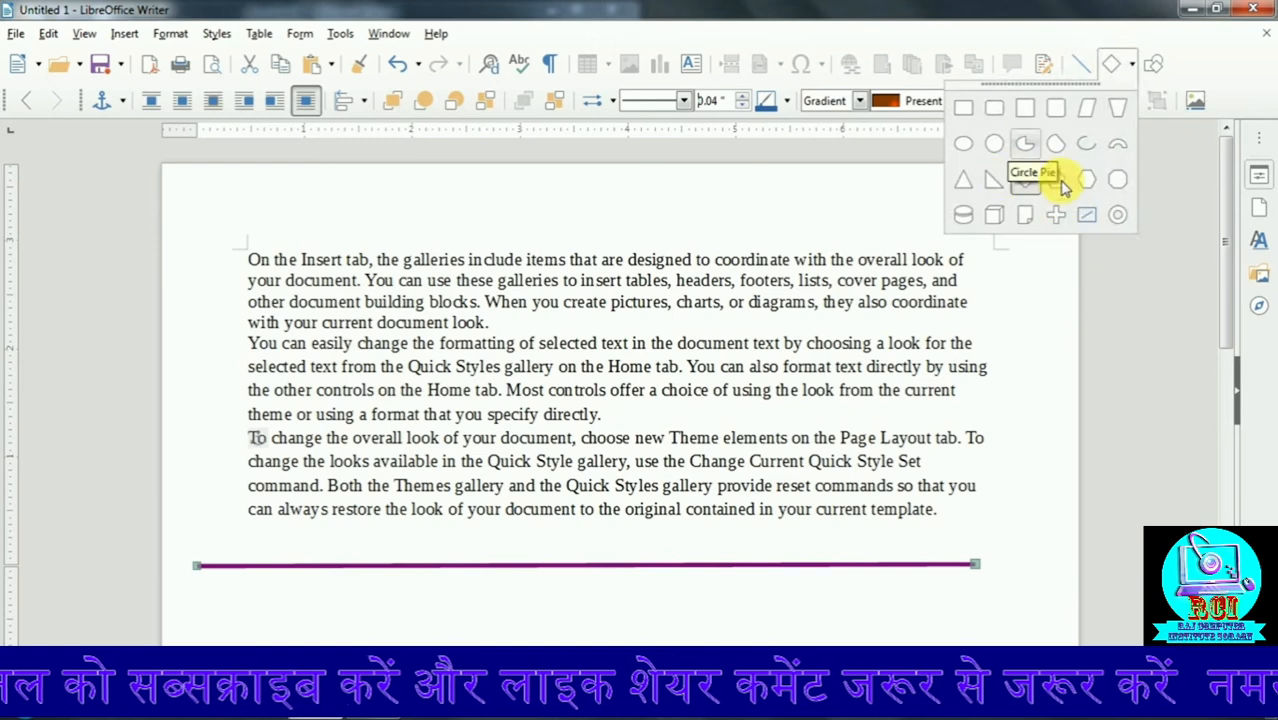
pyautogui.click(1118, 214)
pyautogui.moveTo(944, 300)
pyautogui.mouseDown()
pyautogui.moveTo(494, 509)
pyautogui.moveTo(558, 487)
pyautogui.mouseUp()
pyautogui.click(1008, 521)
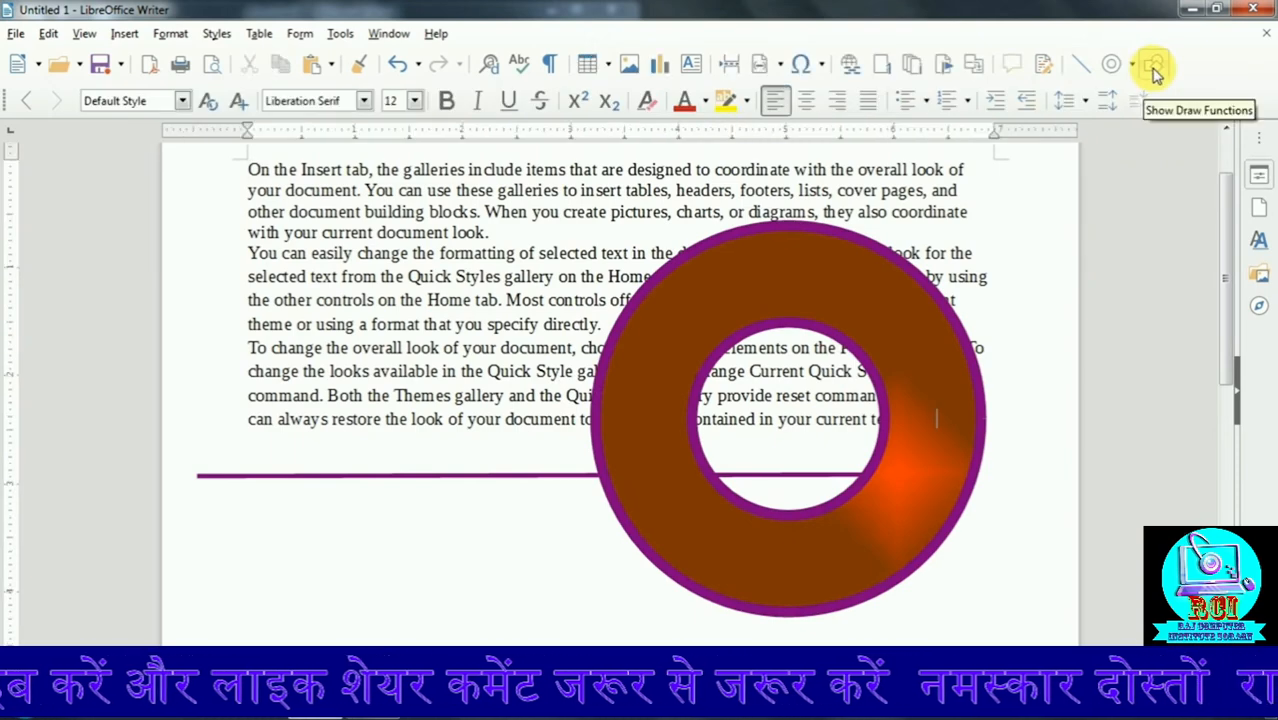
# Step: Show the drawing functions and draw a winding open curve across the paragraphs and the ring
pyautogui.click(1155, 66)
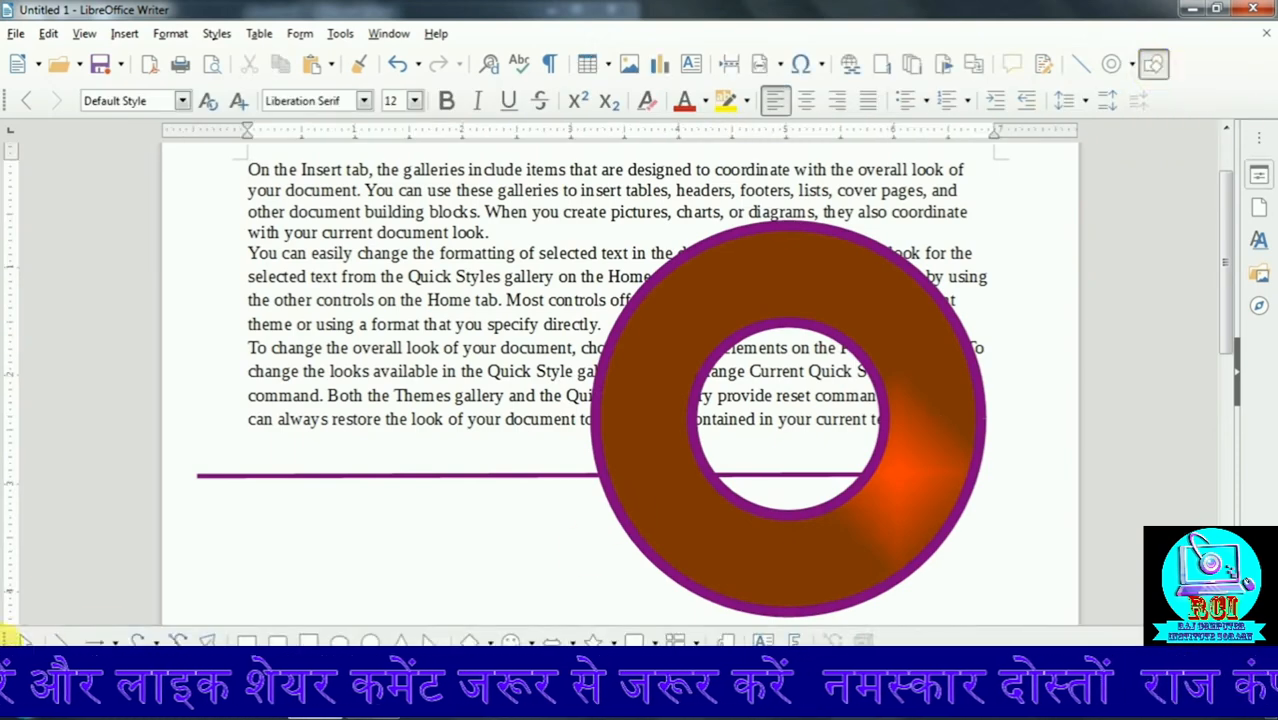
pyautogui.click(138, 640)
pyautogui.moveTo(300, 598)
pyautogui.mouseDown()
pyautogui.moveTo(408, 428)
pyautogui.moveTo(719, 240)
pyautogui.moveTo(1035, 140)
pyautogui.mouseUp()
pyautogui.moveTo(990, 450); pyautogui.dragTo(662, 504)
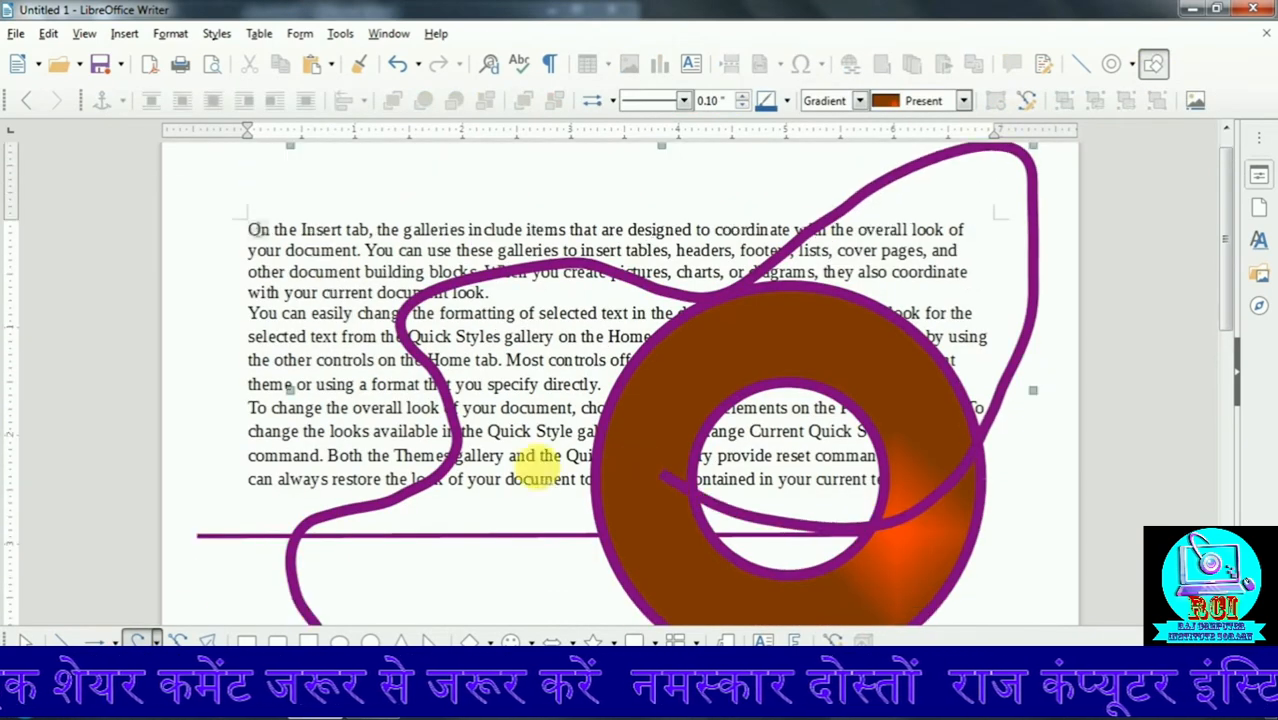
pyautogui.click(408, 603)
pyautogui.scroll(-1, 455, 470)
pyautogui.scroll(-2, 455, 468)
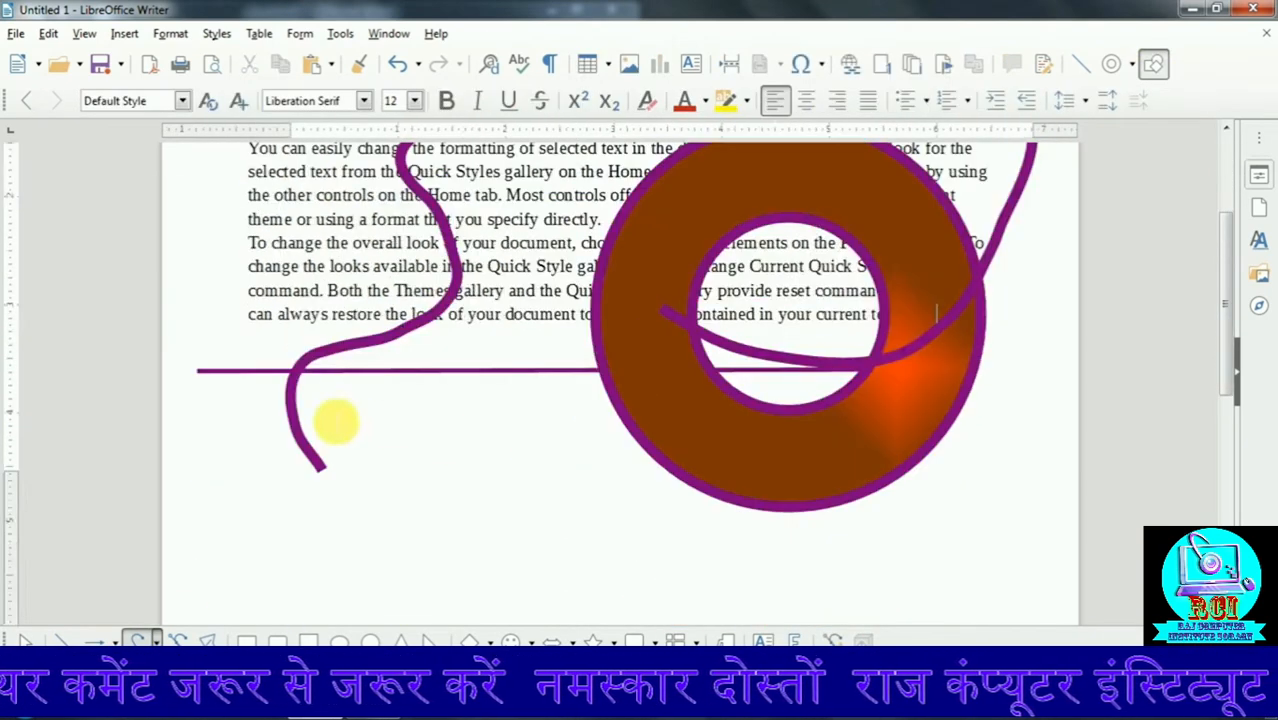
# Step: Delete the curve, the ring and the horizontal line from the page
pyautogui.click(294, 420)
pyautogui.press('Delete')
pyautogui.click(632, 511)
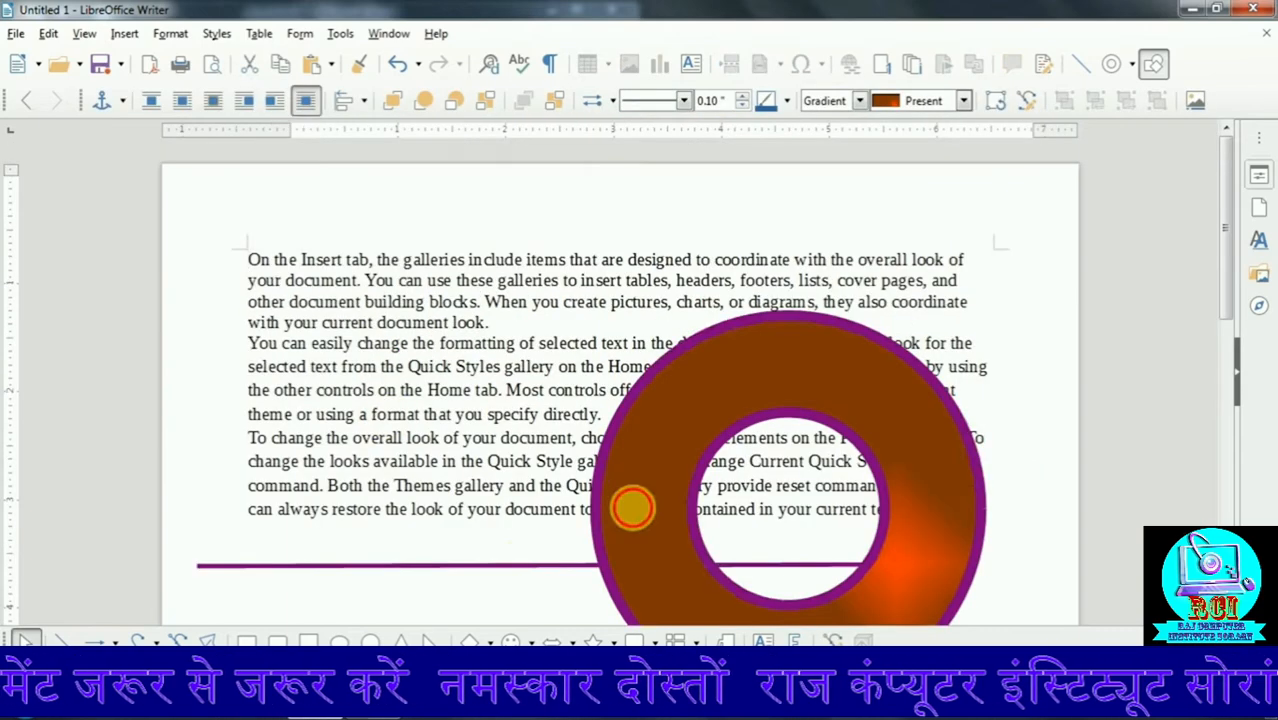
pyautogui.press('Delete')
pyautogui.click(518, 568)
pyautogui.press('Delete')
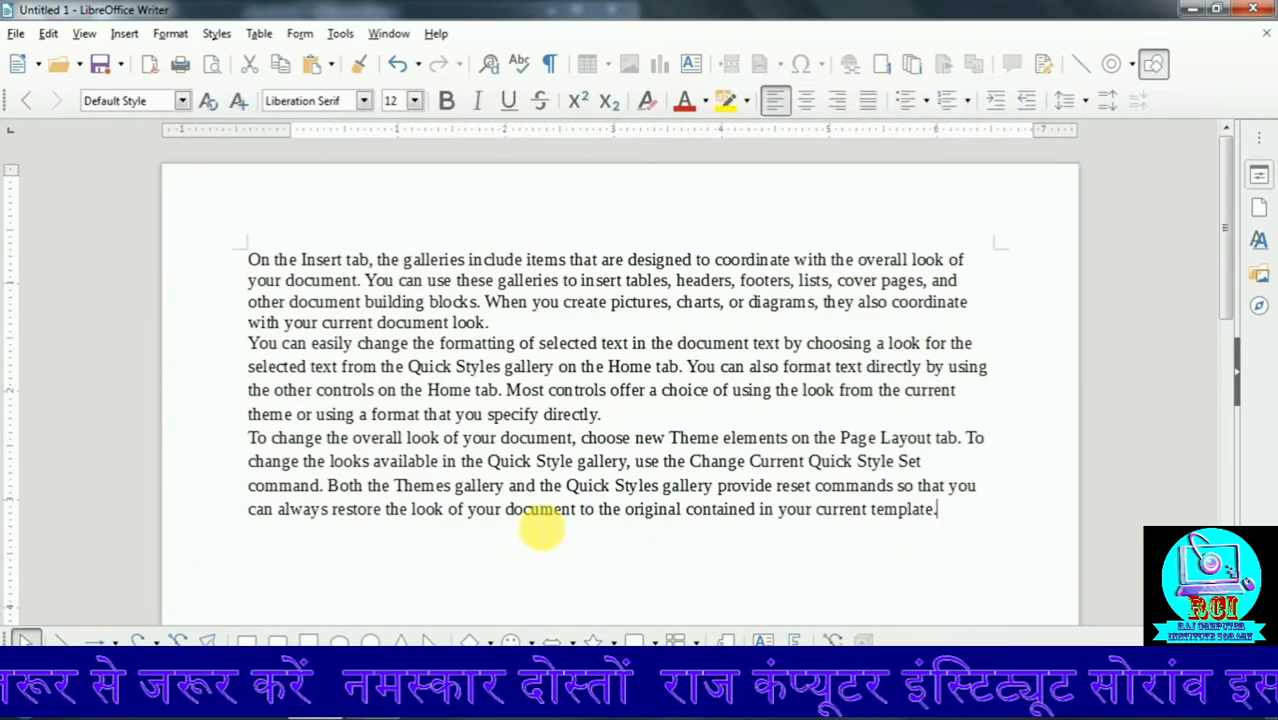
# Step: Hide the drawing functions and delete all the text in the document
pyautogui.click(1154, 65)
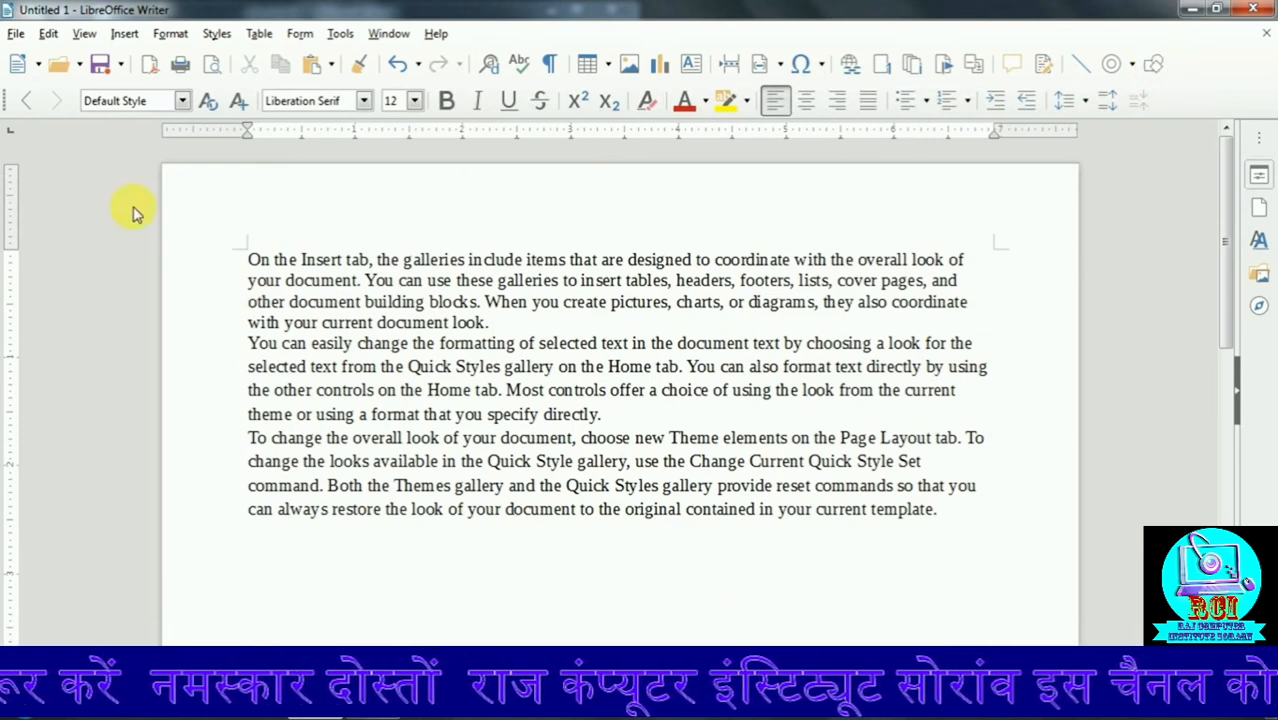
pyautogui.hotkey('ctrl', 'a')
pyautogui.press('Delete')
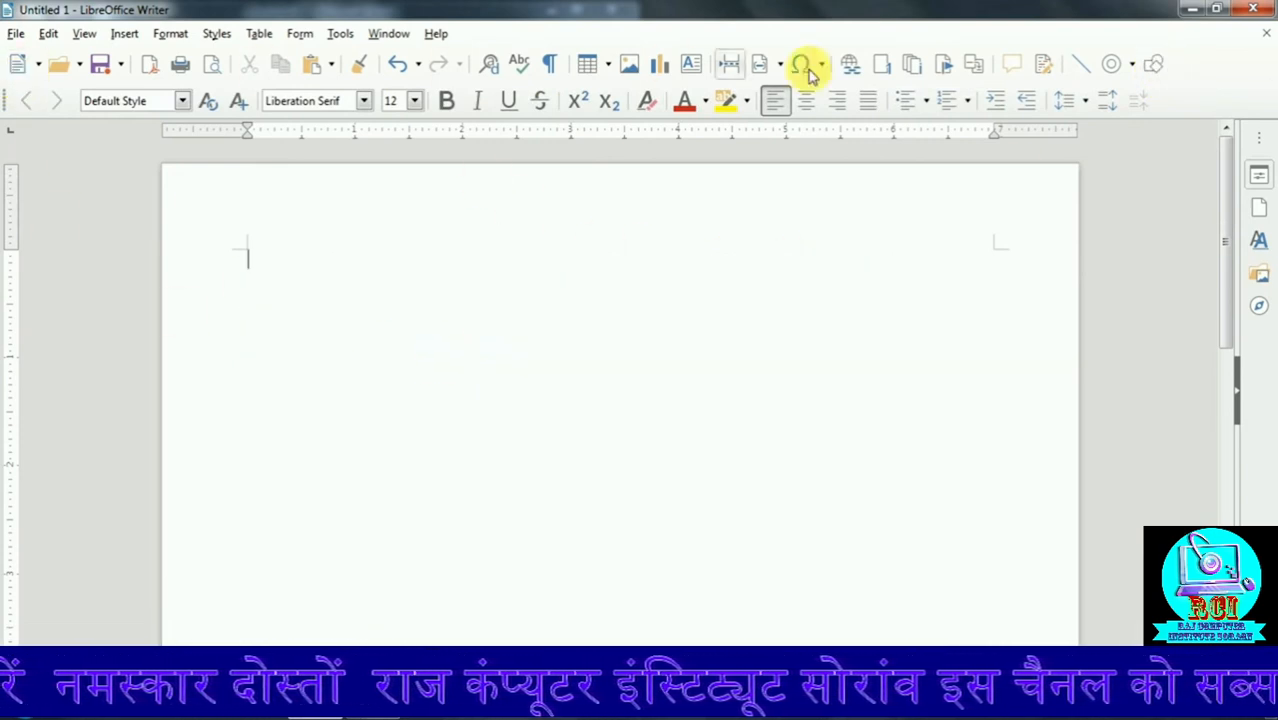